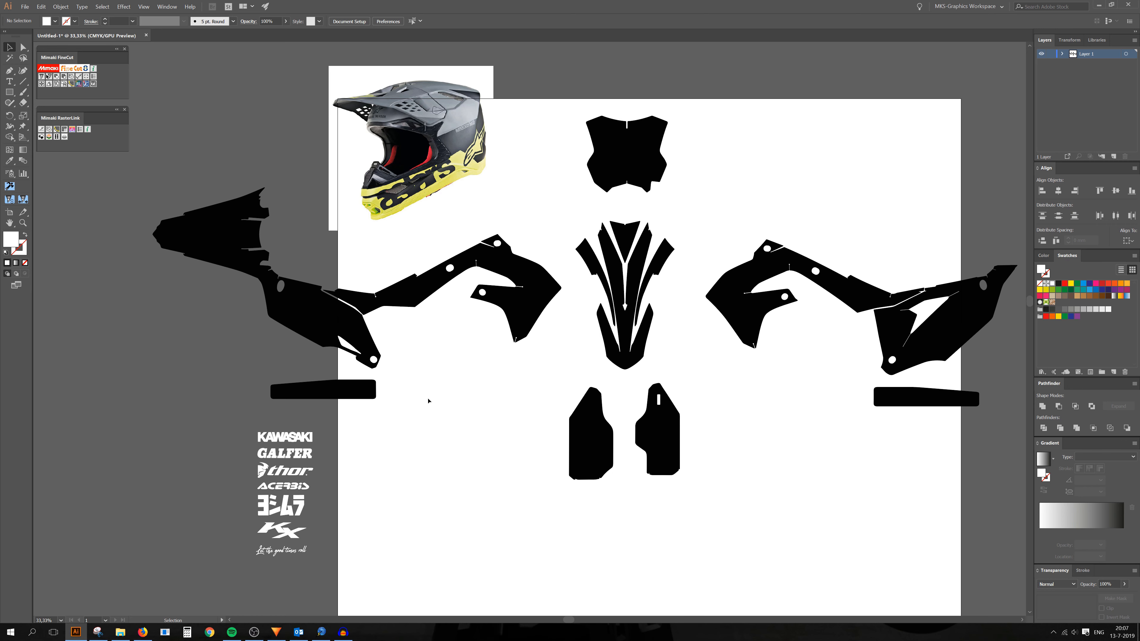
Move the helmet reference image slightly up and to the left over the artboard's corner, leaving nothing selected.
{"action": "scroll", "coordinate": [464, 407], "scroll_direction": "up", "scroll_amount": 1}
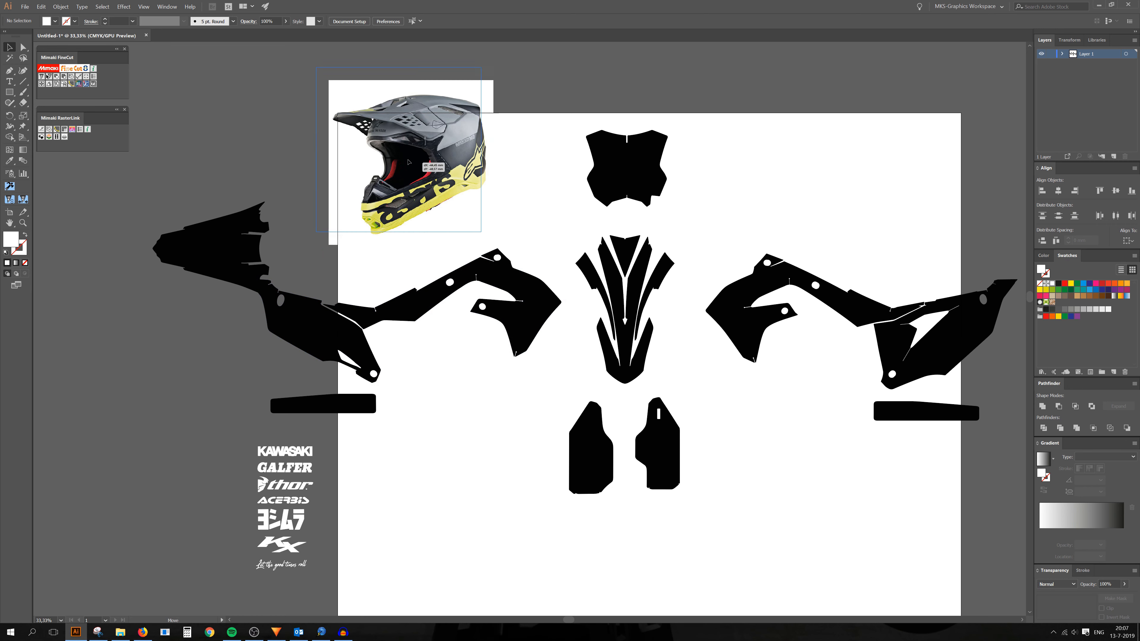
{"action": "left_click_drag", "start_coordinate": [408, 183], "coordinate": [403, 160]}
{"action": "scroll", "coordinate": [403, 162], "scroll_direction": "up", "scroll_amount": 2}
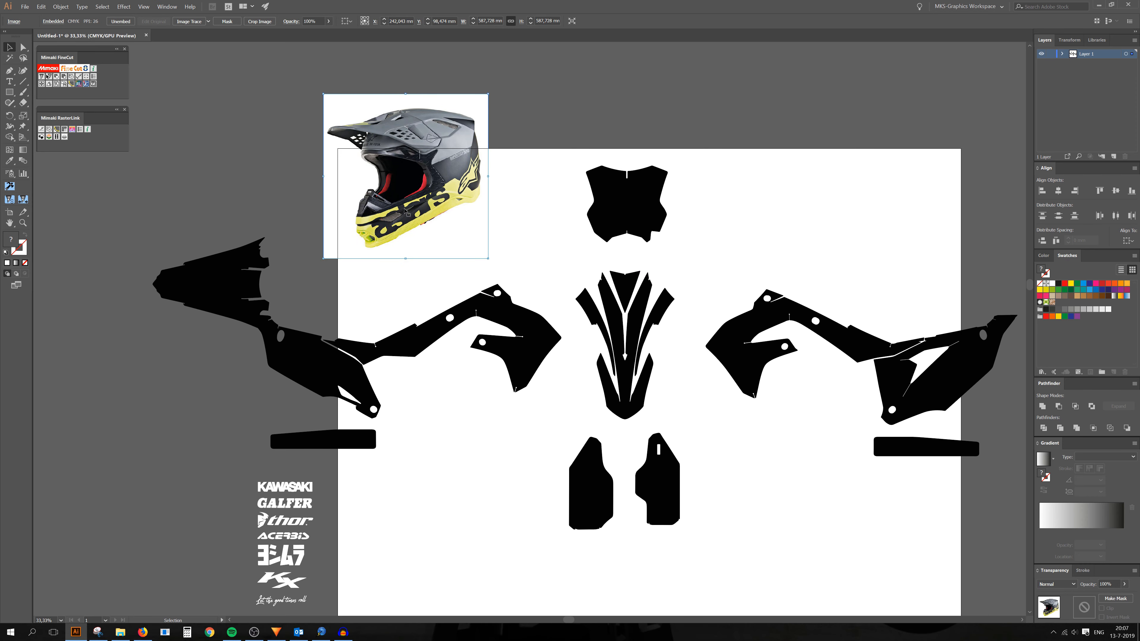
{"action": "left_click", "coordinate": [517, 215]}
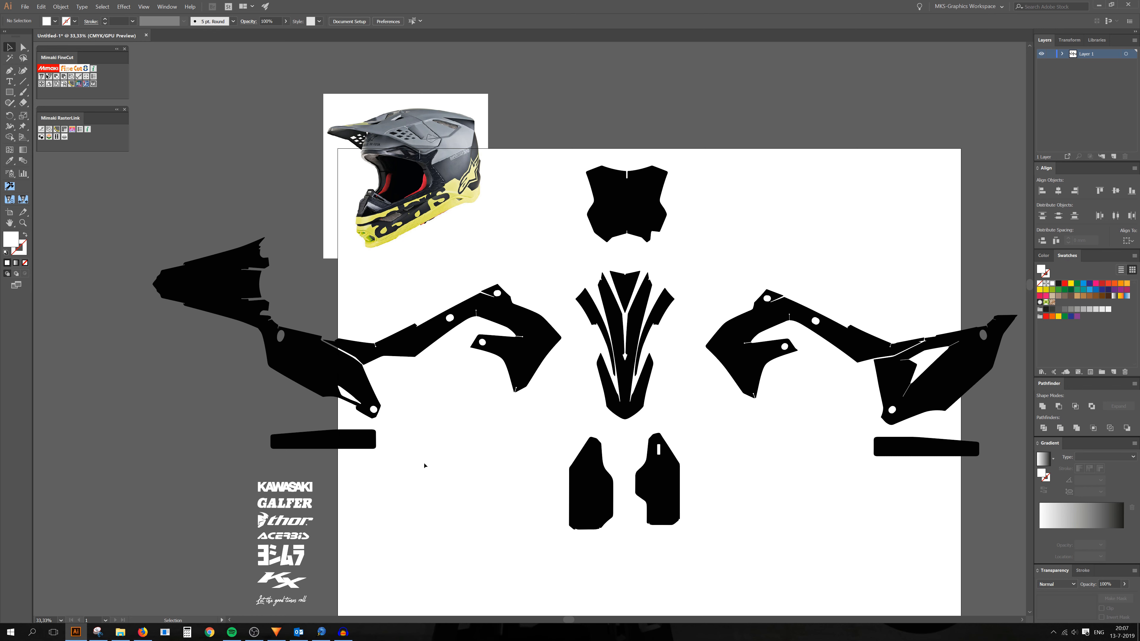
Examine the white sponsor logos and the "Let the good times roll" slogan beside the artboard.
{"action": "scroll", "coordinate": [422, 456], "scroll_direction": "down", "scroll_amount": 1}
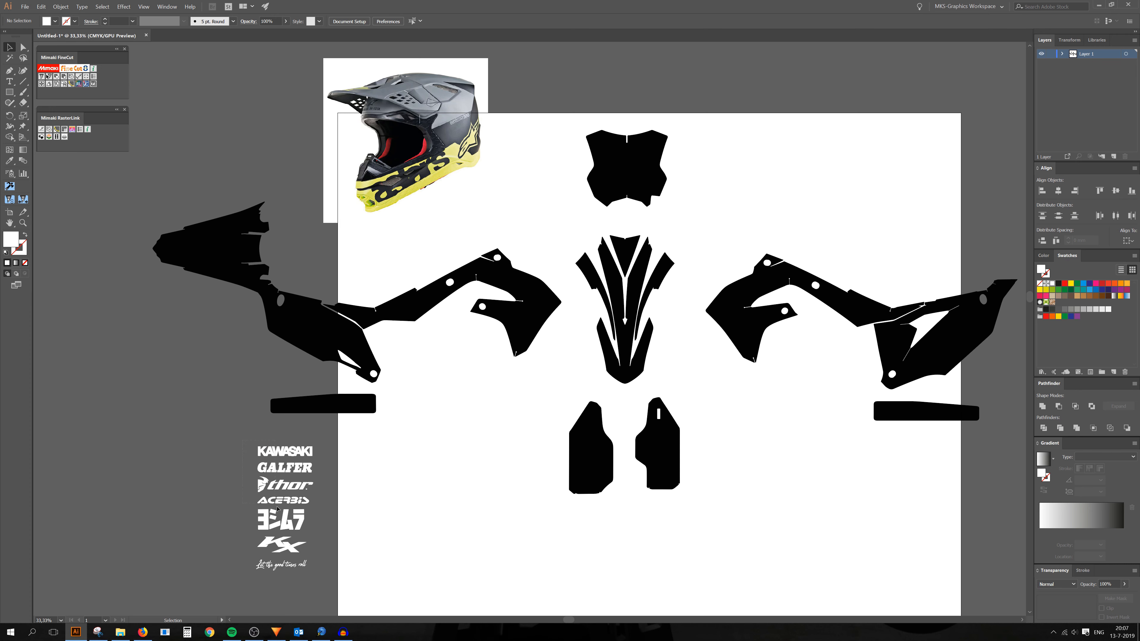
{"action": "left_click_drag", "start_coordinate": [334, 577], "coordinate": [336, 576]}
{"action": "left_click", "coordinate": [340, 572]}
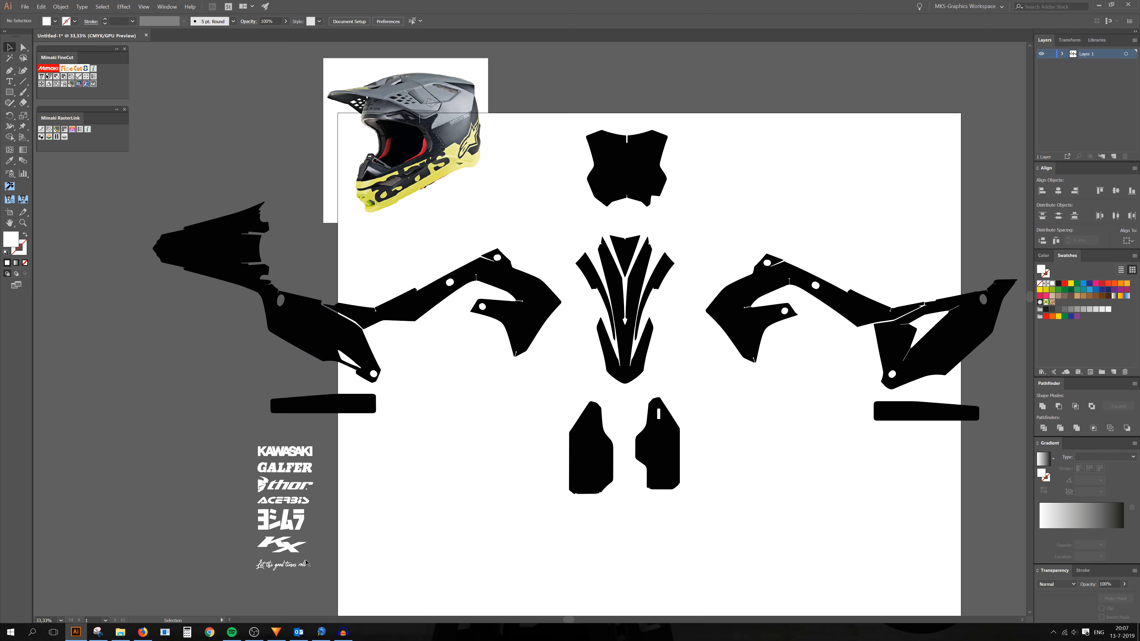
{"action": "scroll", "coordinate": [258, 590], "scroll_direction": "up", "scroll_amount": 2}
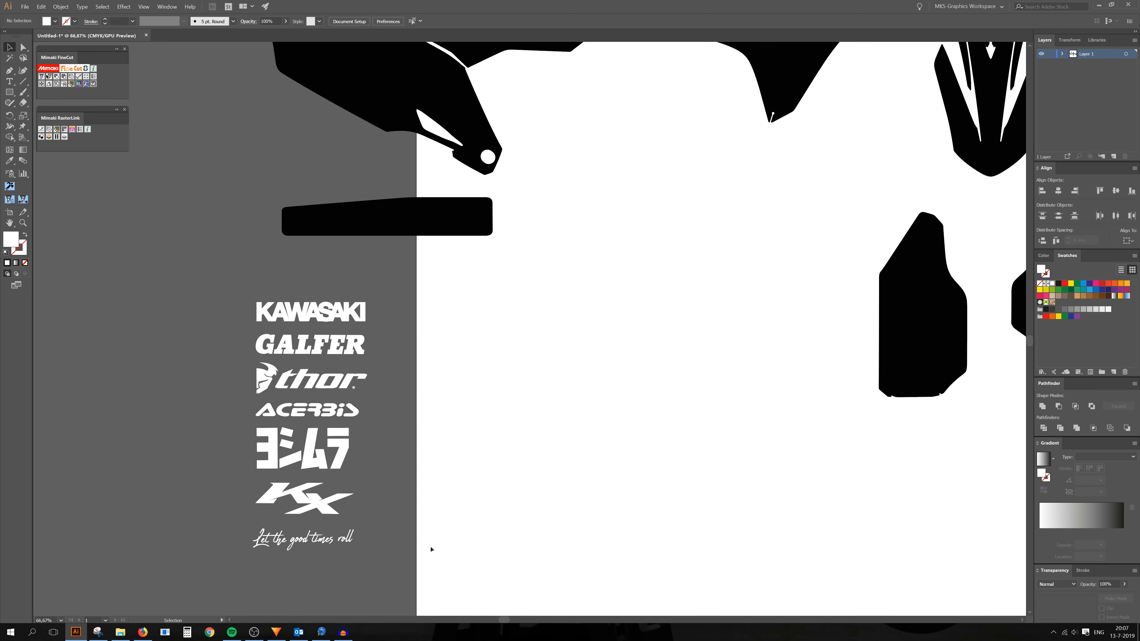
{"action": "left_click", "coordinate": [353, 544]}
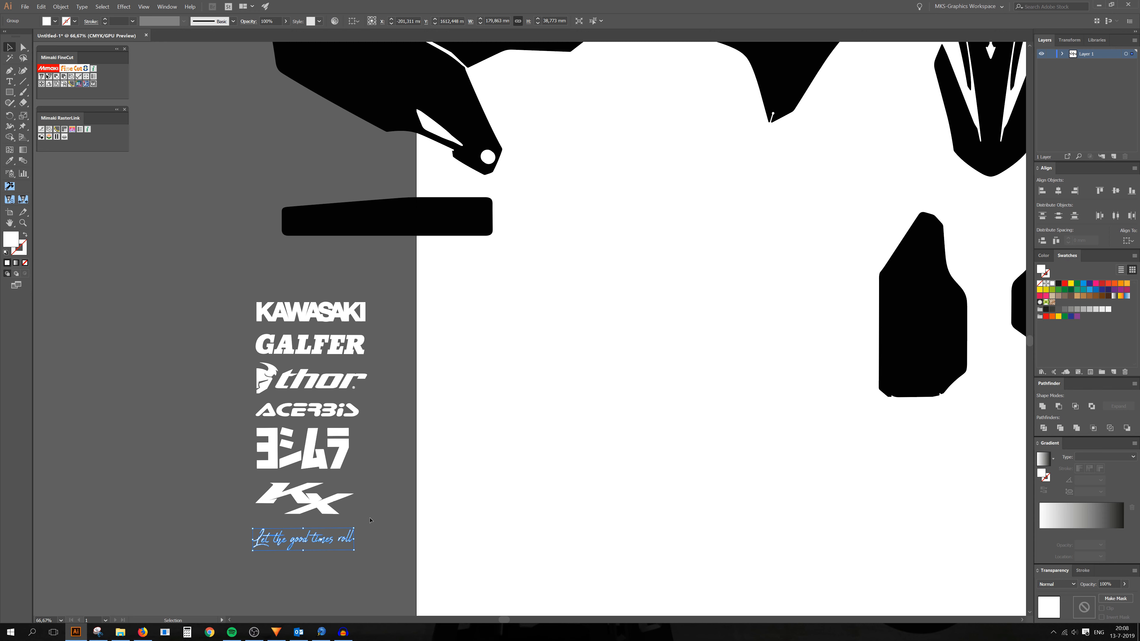
{"action": "left_click", "coordinate": [300, 568]}
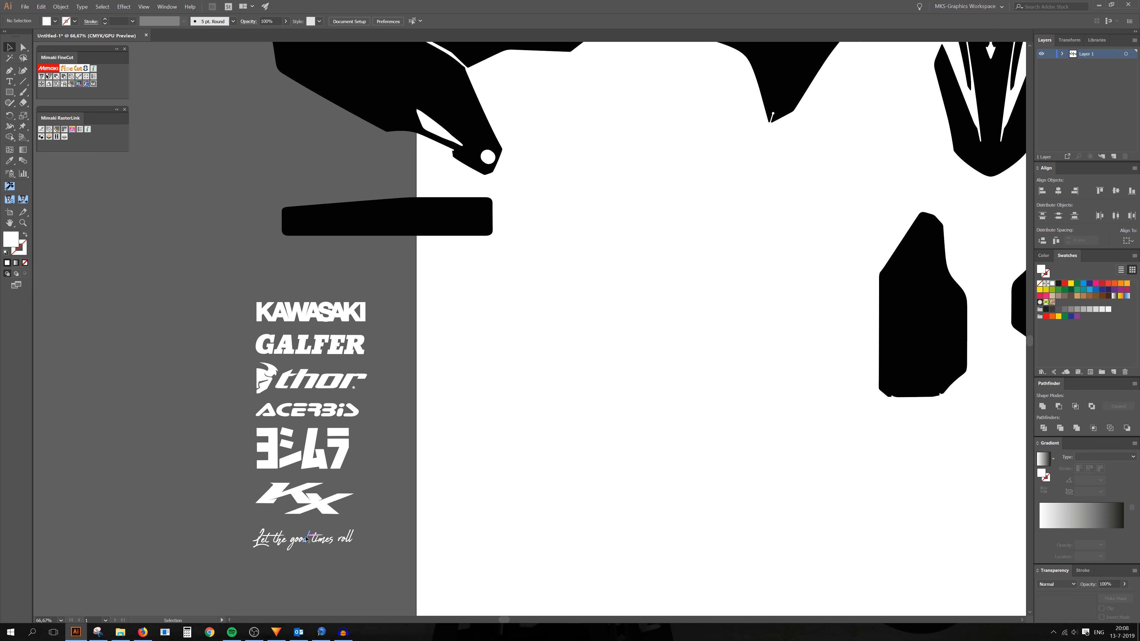
{"action": "scroll", "coordinate": [306, 541], "scroll_direction": "down", "scroll_amount": 1}
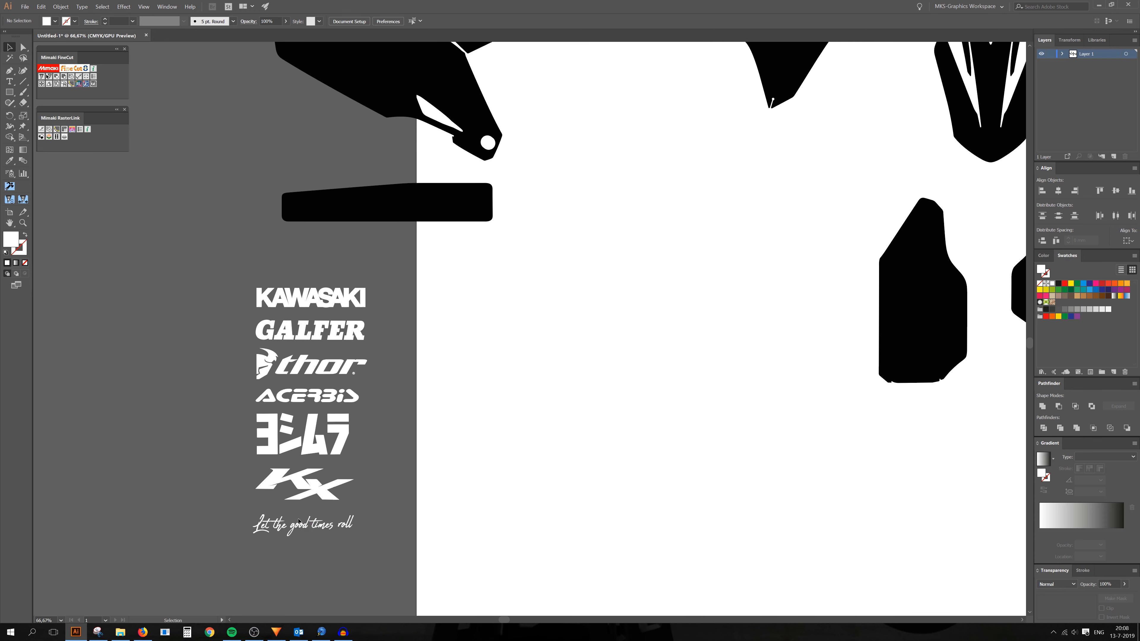
{"action": "scroll", "coordinate": [331, 510], "scroll_direction": "down", "scroll_amount": 1}
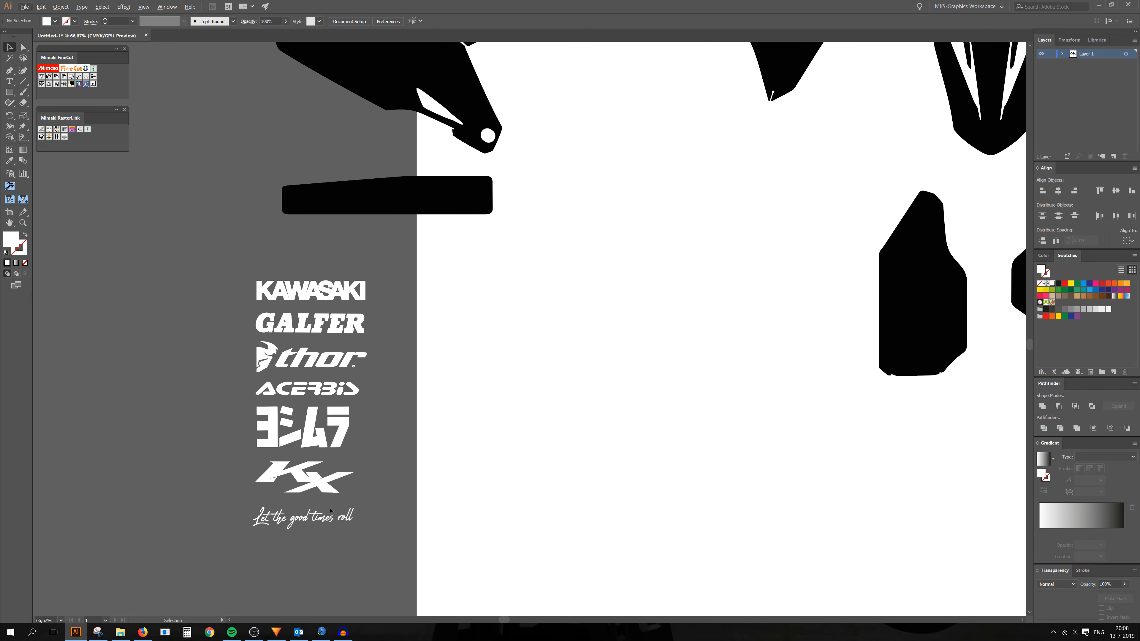
{"action": "scroll", "coordinate": [297, 480], "scroll_direction": "down", "scroll_amount": 1}
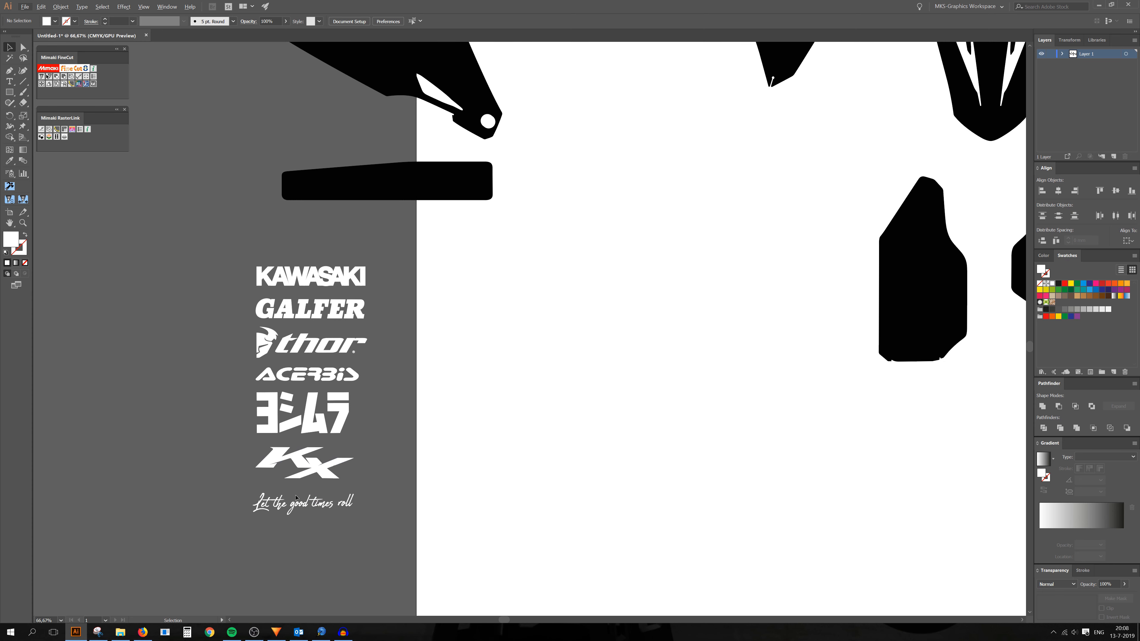
{"action": "scroll", "coordinate": [289, 466], "scroll_direction": "down", "scroll_amount": 1}
{"action": "scroll", "coordinate": [331, 451], "scroll_direction": "up", "scroll_amount": 3}
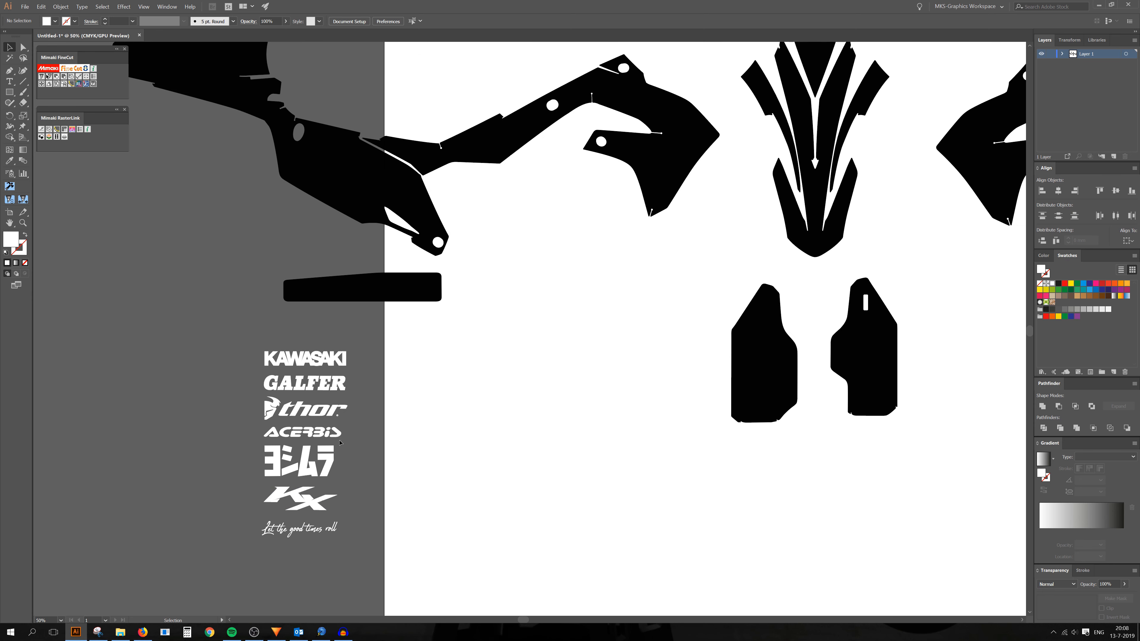
{"action": "scroll", "coordinate": [352, 432], "scroll_direction": "down", "scroll_amount": 1}
{"action": "scroll", "coordinate": [352, 433], "scroll_direction": "up", "scroll_amount": 2}
{"action": "scroll", "coordinate": [350, 434], "scroll_direction": "down", "scroll_amount": 1}
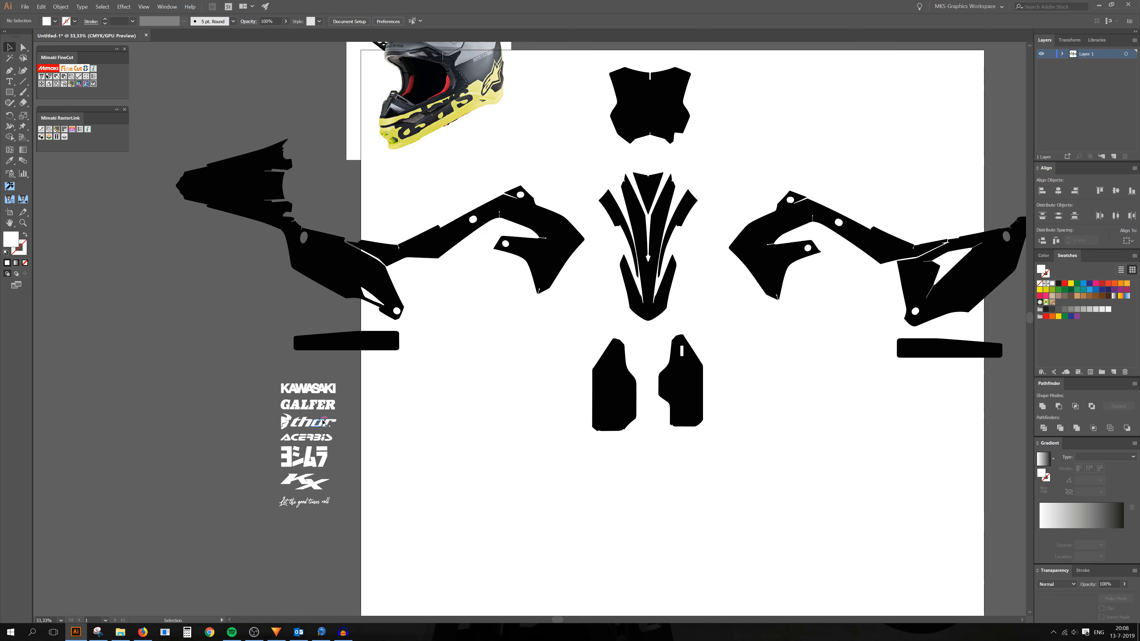
Duplicate the black left side panel template, remove the copy's fill and make it a compound path.
{"action": "scroll", "coordinate": [372, 309], "scroll_direction": "up", "scroll_amount": 1}
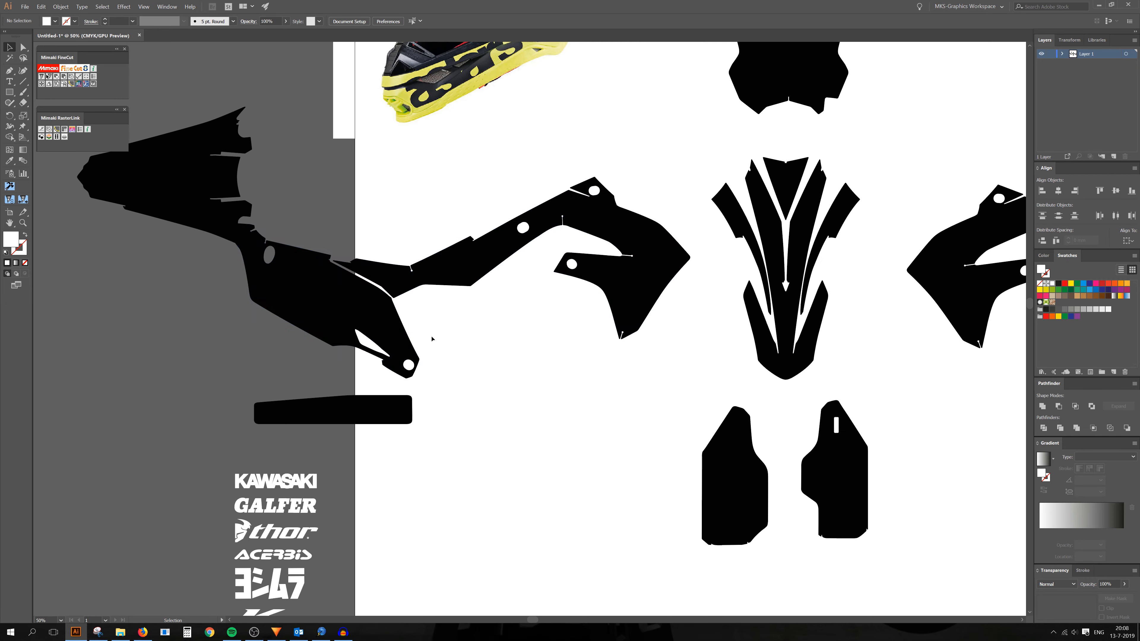
{"action": "left_click", "coordinate": [335, 299]}
{"action": "left_click_drag", "start_coordinate": [335, 299], "coordinate": [357, 354]}
{"action": "left_click", "coordinate": [25, 262]}
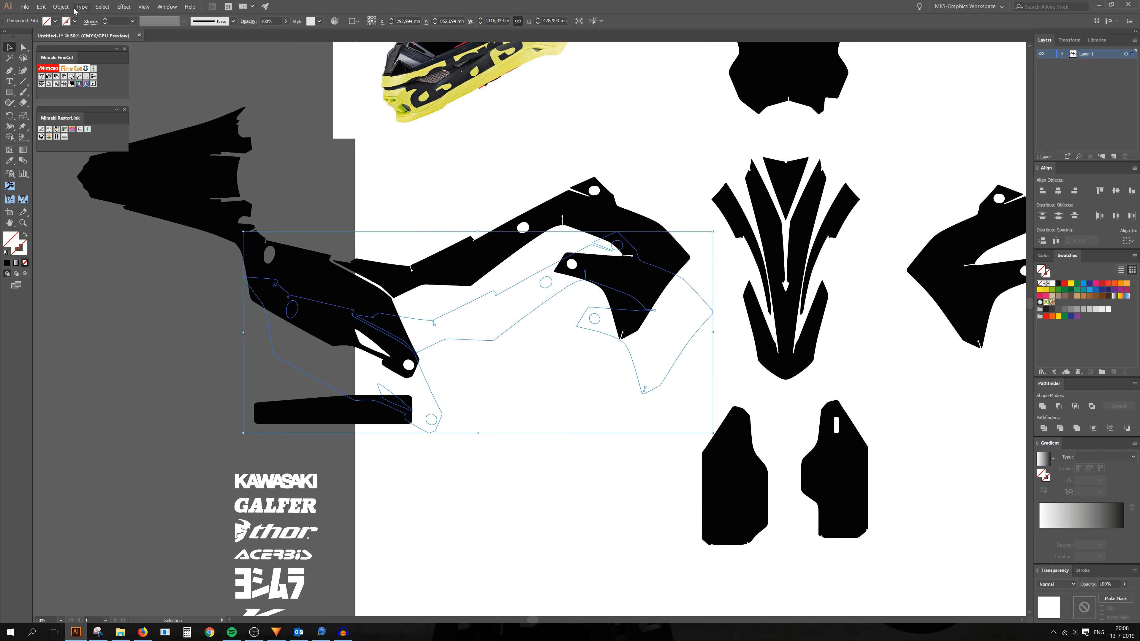
{"action": "left_click", "coordinate": [61, 7]}
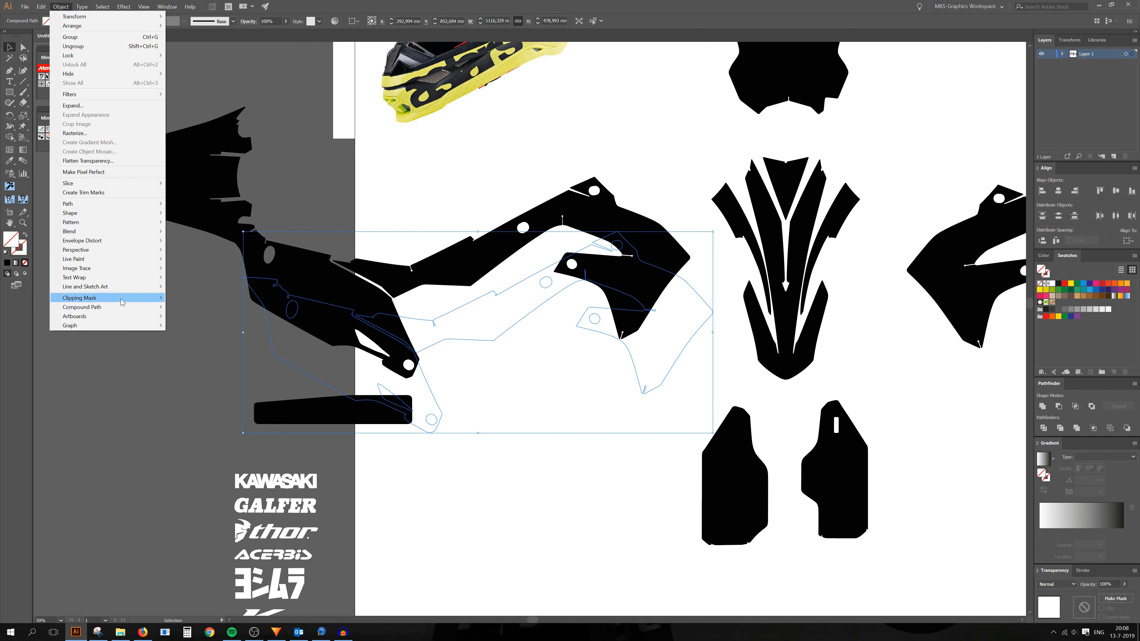
{"action": "mouse_move", "coordinate": [116, 307]}
{"action": "left_click", "coordinate": [178, 309]}
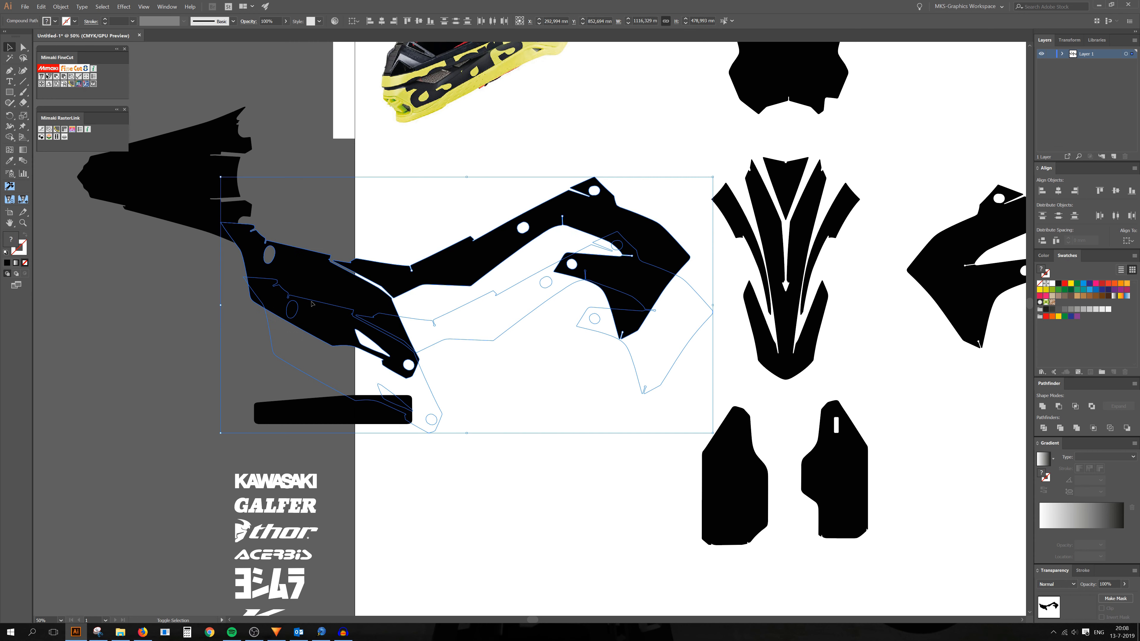
Center the unfilled side panel copy on the black original in both directions and make a clipping mask from the two.
{"action": "left_click", "coordinate": [1059, 190]}
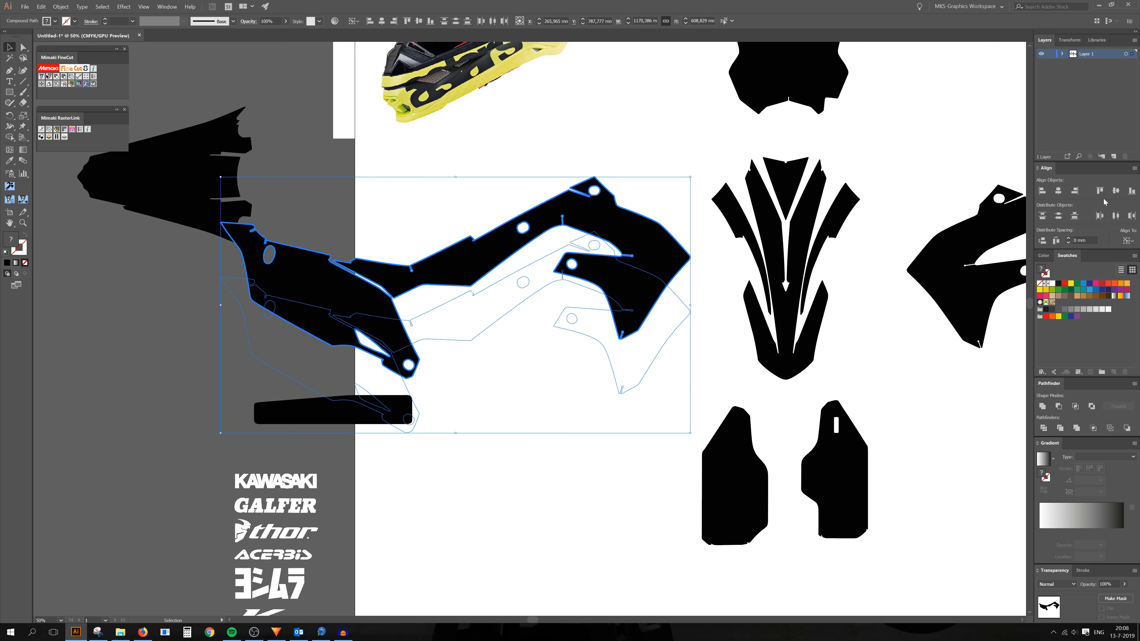
{"action": "left_click", "coordinate": [1116, 190]}
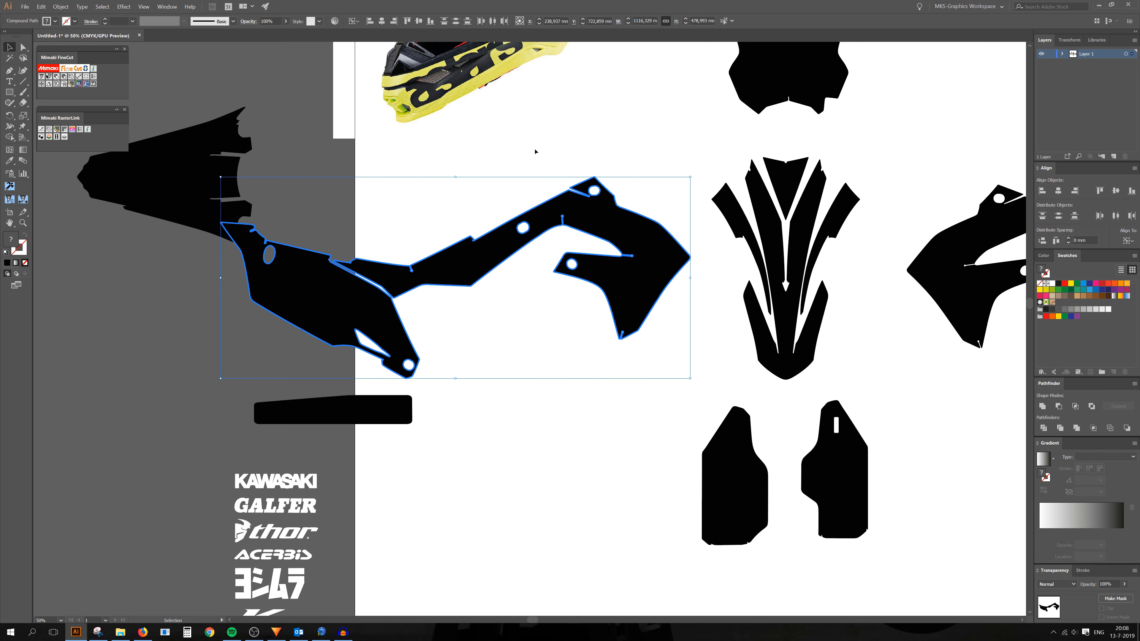
{"action": "right_click", "coordinate": [512, 265]}
{"action": "left_click", "coordinate": [60, 6]}
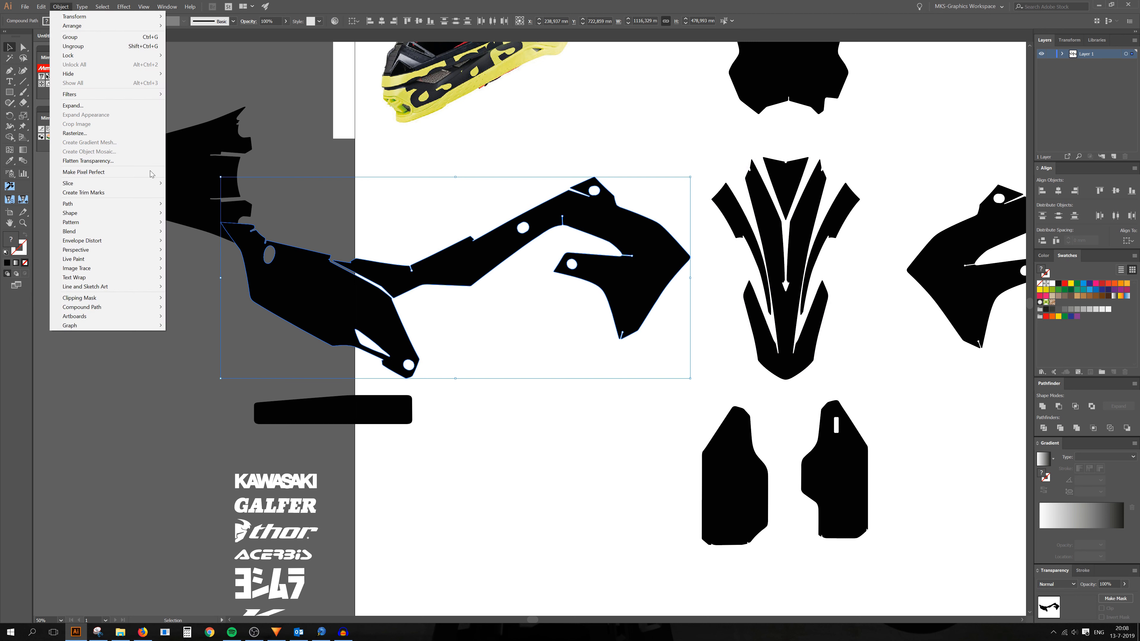
{"action": "left_click", "coordinate": [179, 298]}
Duplicate the black rear fender template beside the artboard and remove the copy's fill.
{"action": "scroll", "coordinate": [522, 339], "scroll_direction": "up", "scroll_amount": 2}
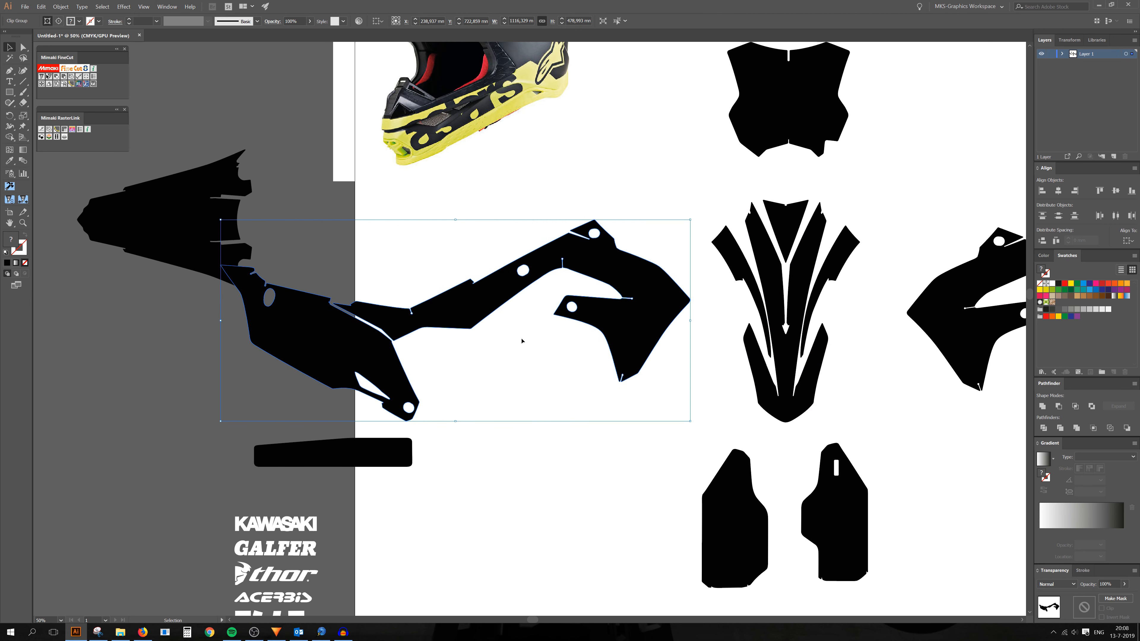
{"action": "scroll", "coordinate": [457, 383], "scroll_direction": "up", "scroll_amount": 1}
{"action": "scroll", "coordinate": [188, 316], "scroll_direction": "up", "scroll_amount": 1}
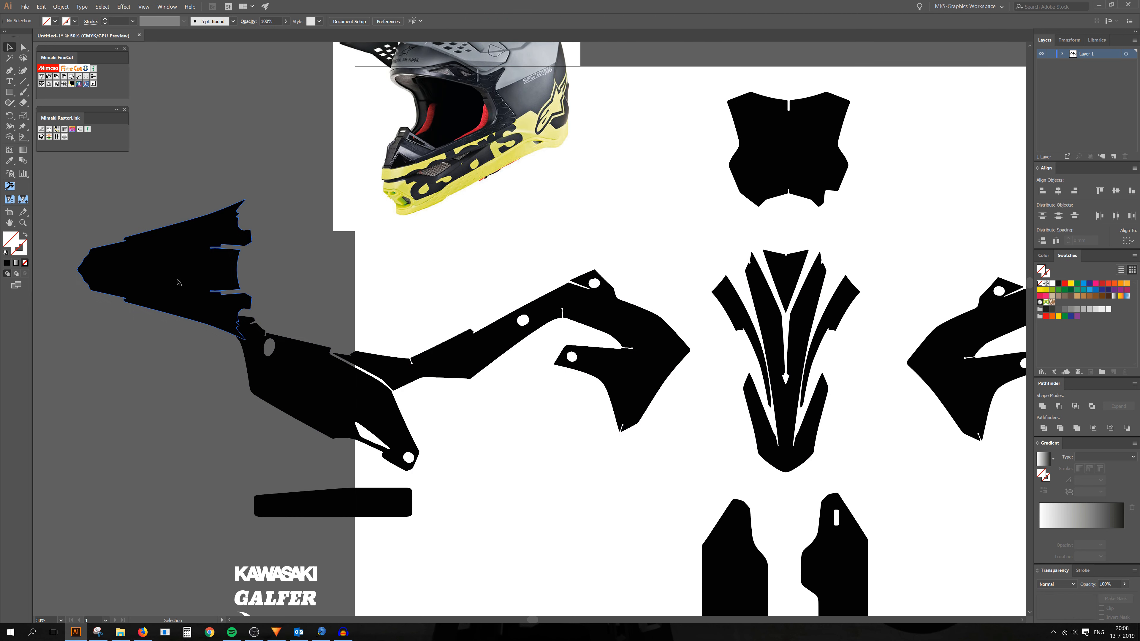
{"action": "left_click", "coordinate": [185, 284]}
{"action": "left_click_drag", "start_coordinate": [185, 284], "coordinate": [197, 206]}
{"action": "left_click", "coordinate": [25, 263]}
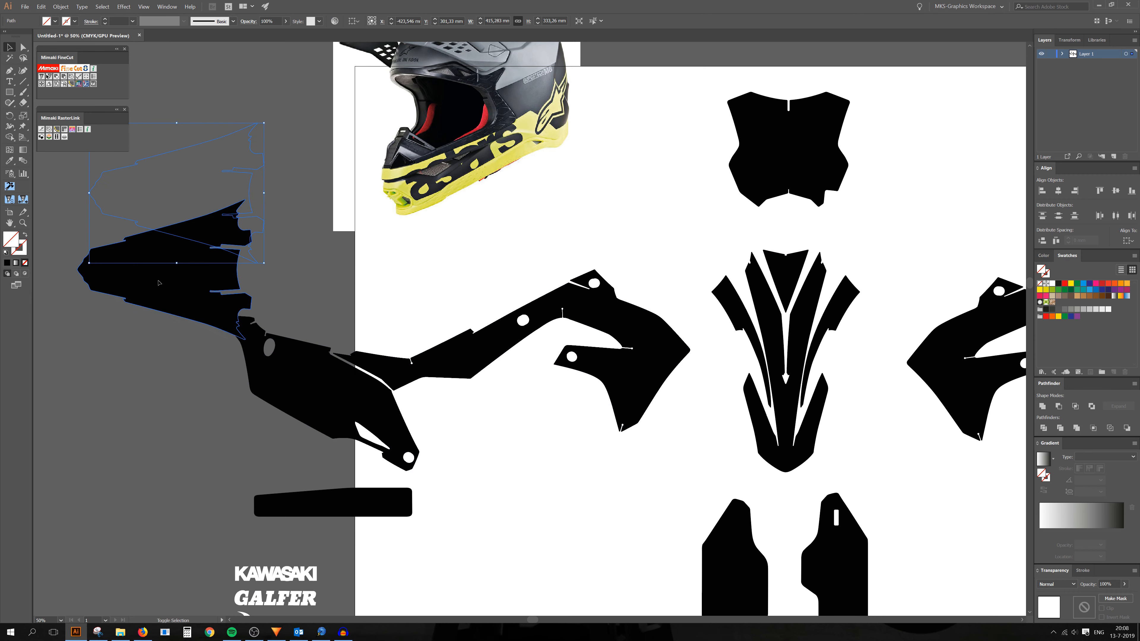
Center the unfilled rear fender copy on the original in both directions and make a clipping mask from the two.
{"action": "left_click", "coordinate": [172, 264], "text": "shift"}
{"action": "left_click", "coordinate": [172, 265]}
{"action": "left_click", "coordinate": [1058, 191]}
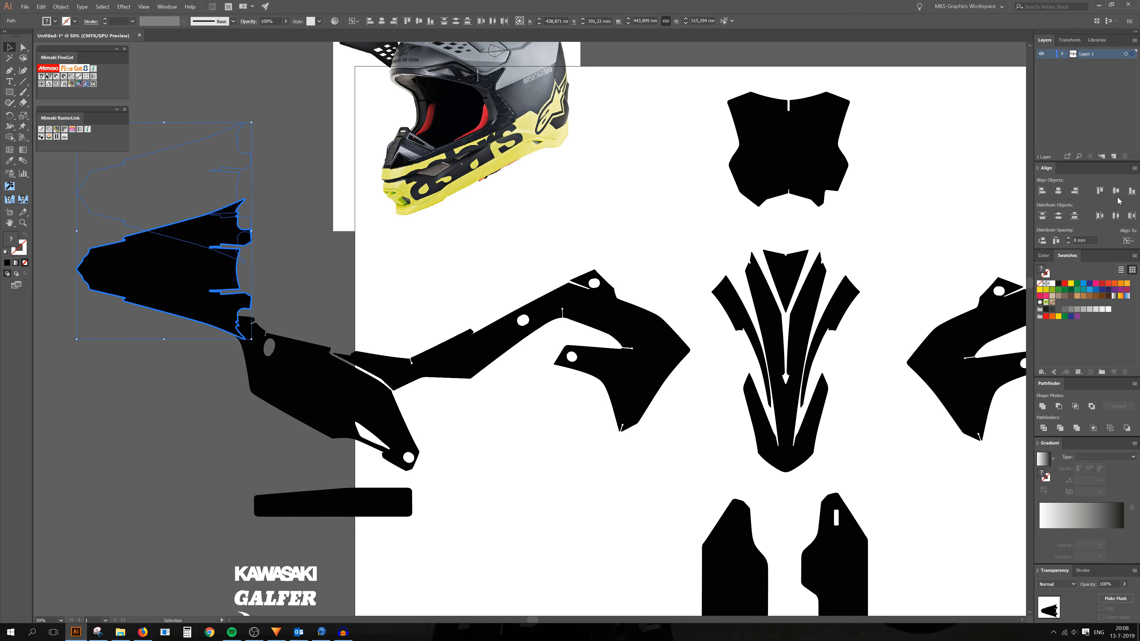
{"action": "left_click", "coordinate": [1115, 191]}
{"action": "right_click", "coordinate": [208, 263]}
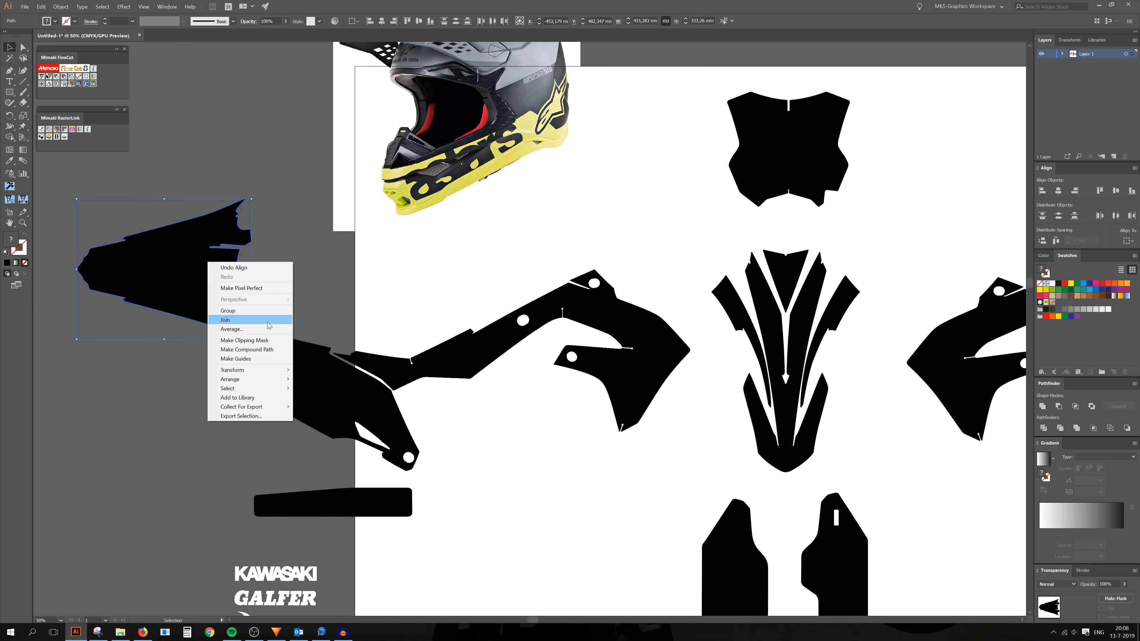
{"action": "left_click", "coordinate": [263, 340]}
Duplicate the long black bar template below the left side panel and remove the copy's fill.
{"action": "scroll", "coordinate": [182, 488], "scroll_direction": "down", "scroll_amount": 1}
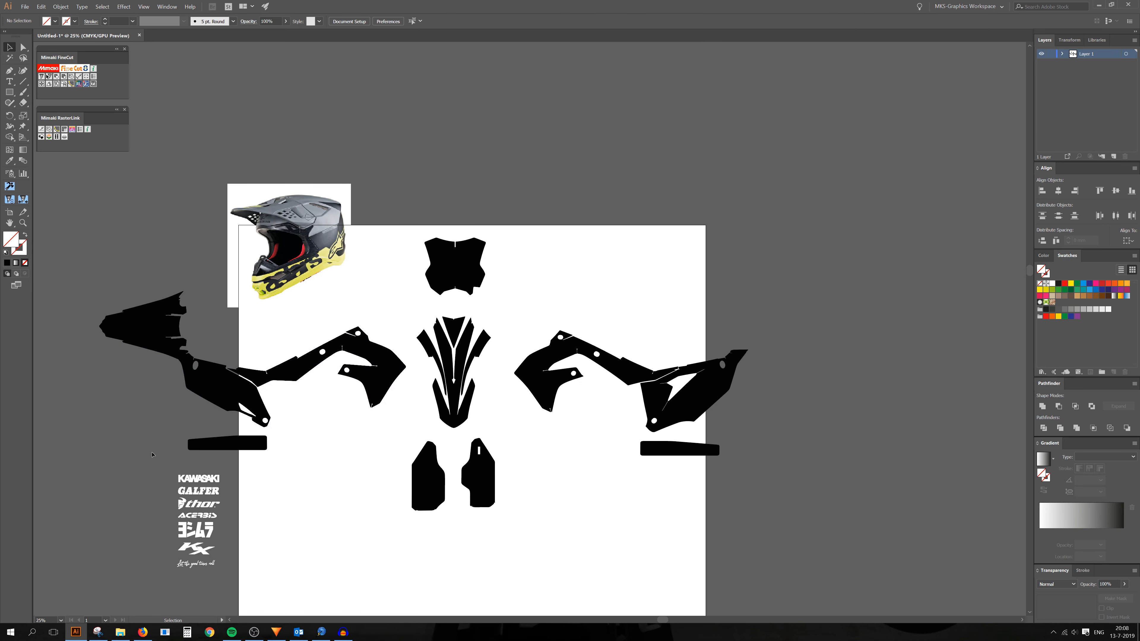
{"action": "left_click", "coordinate": [182, 488]}
{"action": "scroll", "coordinate": [226, 483], "scroll_direction": "up", "scroll_amount": 3}
{"action": "left_click_drag", "start_coordinate": [362, 391], "coordinate": [306, 336]}
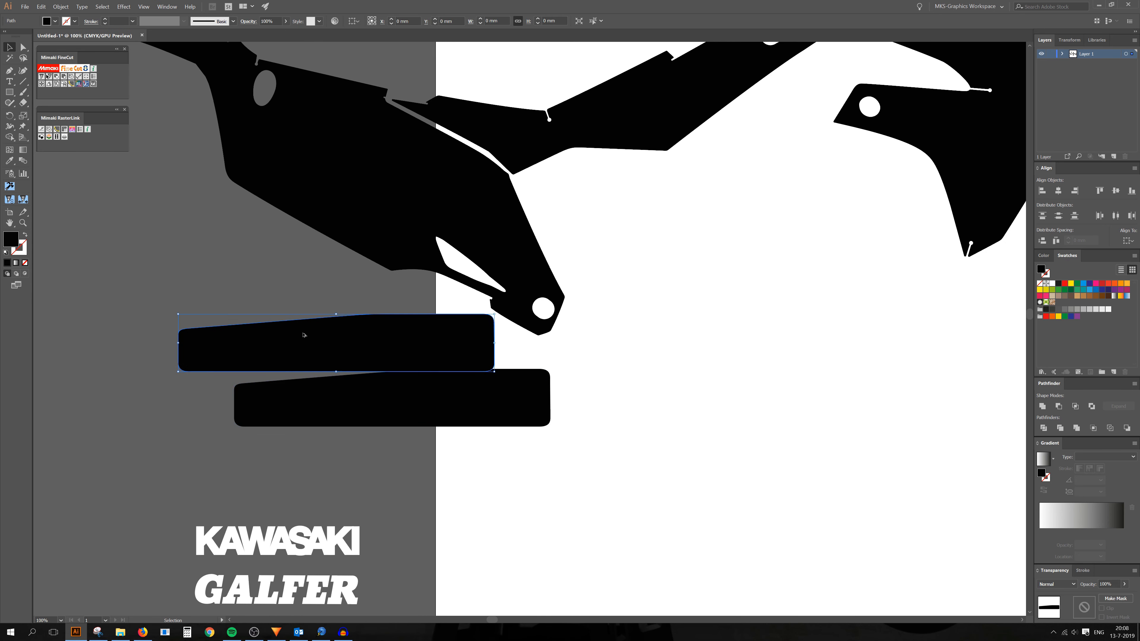
{"action": "left_click", "coordinate": [26, 262]}
Center the unfilled bar copy on its original in both directions, make a clipping mask from the two and deselect it.
{"action": "left_click", "coordinate": [372, 394], "text": "shift"}
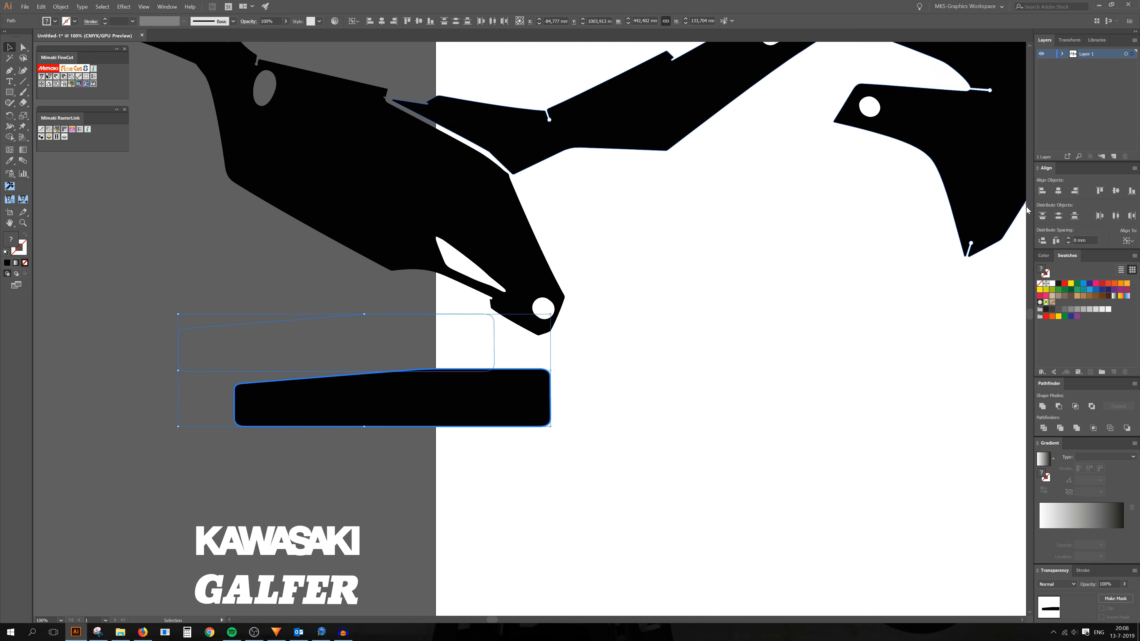
{"action": "left_click", "coordinate": [1059, 191]}
{"action": "left_click", "coordinate": [1116, 191]}
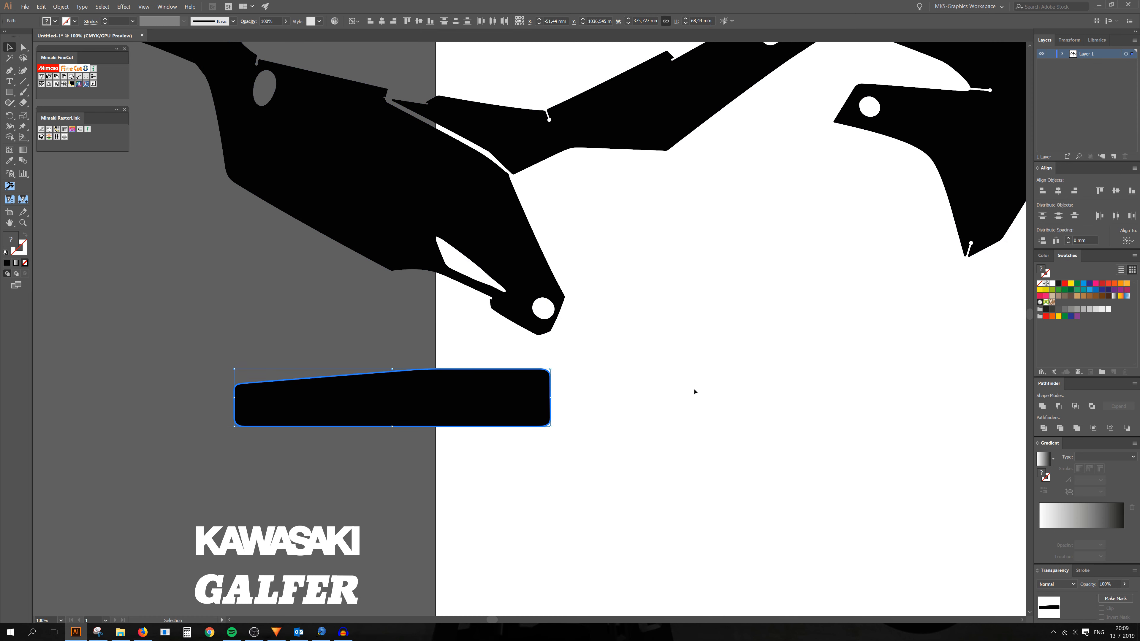
{"action": "right_click", "coordinate": [469, 393]}
{"action": "left_click", "coordinate": [515, 472]}
{"action": "scroll", "coordinate": [368, 469], "scroll_direction": "down", "scroll_amount": 3}
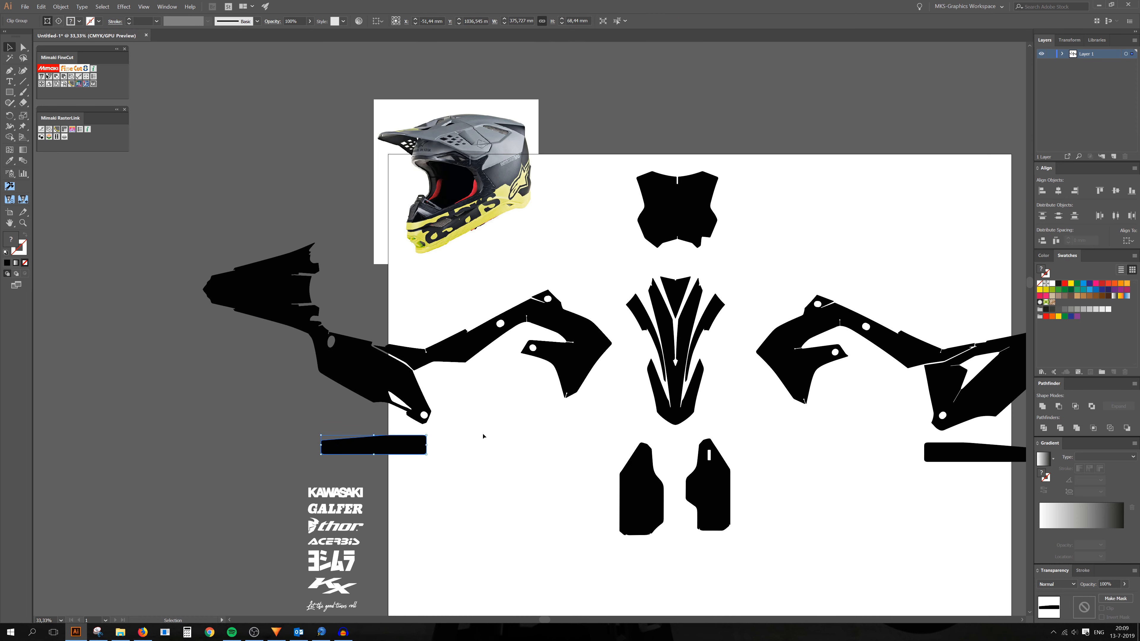
{"action": "left_click", "coordinate": [483, 436]}
Isolate the left side panel's clip group and select the black shape inside it.
{"action": "scroll", "coordinate": [384, 369], "scroll_direction": "up", "scroll_amount": 1}
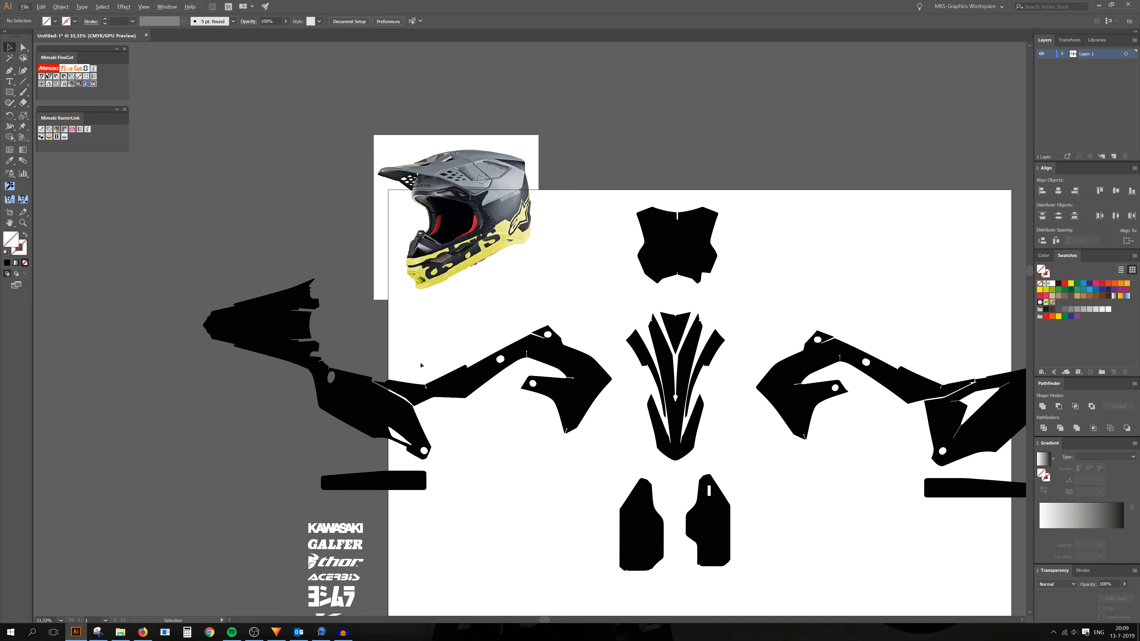
{"action": "scroll", "coordinate": [396, 417], "scroll_direction": "up", "scroll_amount": 2}
{"action": "double_click", "coordinate": [348, 399]}
{"action": "left_click", "coordinate": [348, 399]}
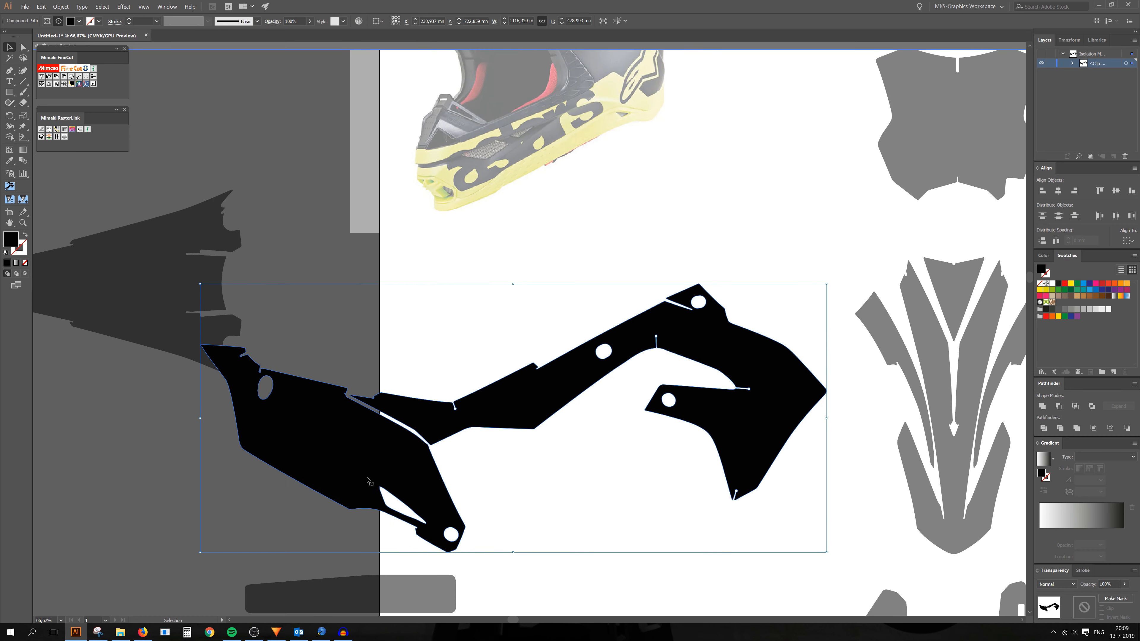
Fill the side panel shape with a medium grey sampled with the Eyedropper from the helmet's upper shell.
{"action": "scroll", "coordinate": [619, 174], "scroll_direction": "up", "scroll_amount": 5}
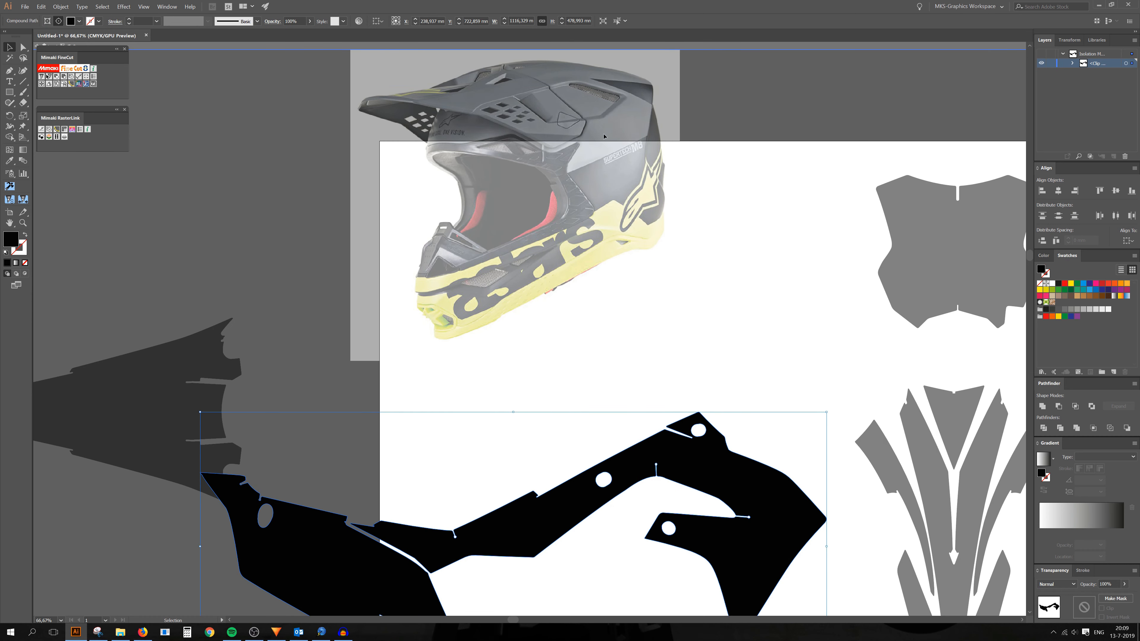
{"action": "key", "text": "i"}
{"action": "left_click", "coordinate": [616, 125]}
{"action": "scroll", "coordinate": [615, 125], "scroll_direction": "down", "scroll_amount": 5}
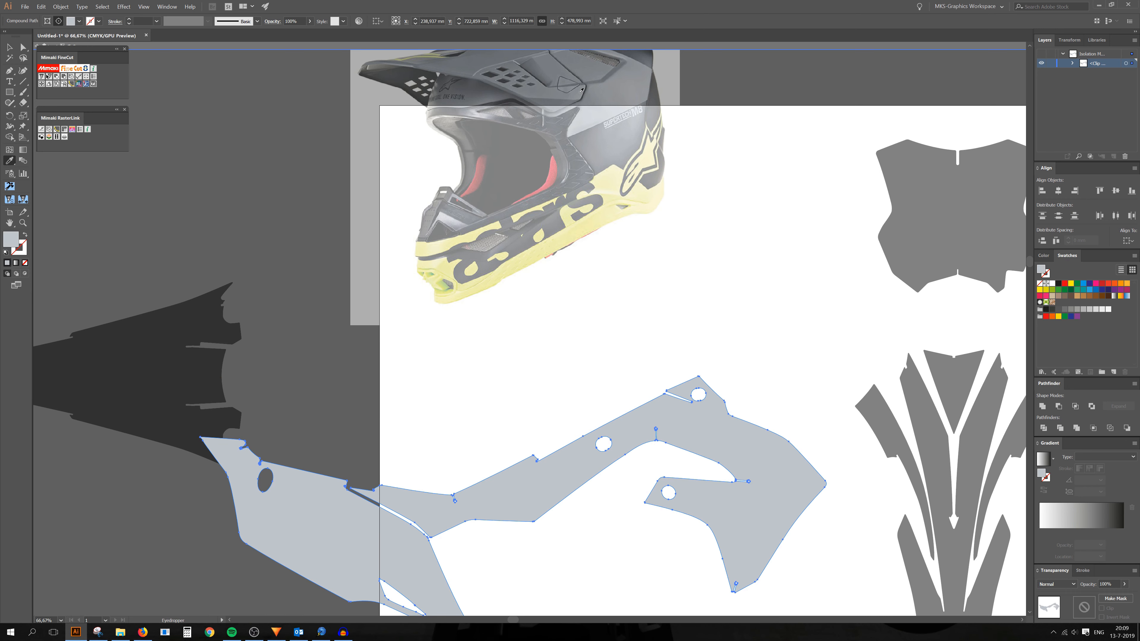
{"action": "scroll", "coordinate": [606, 117], "scroll_direction": "up", "scroll_amount": 4}
{"action": "left_click", "coordinate": [590, 107]}
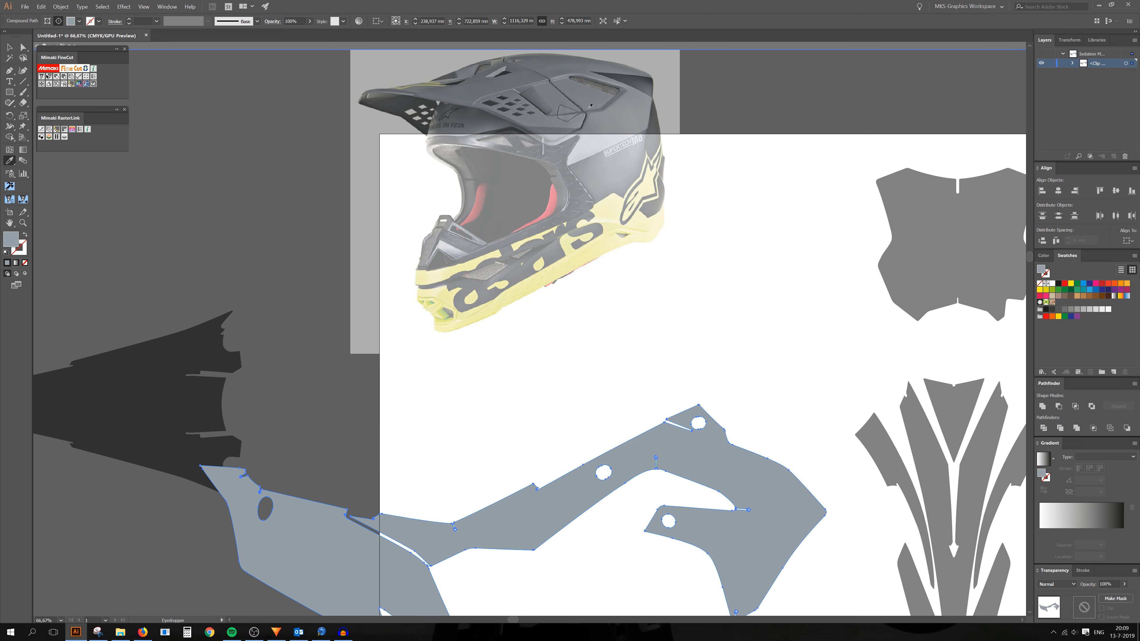
Refill the left side panel shape with a darker blue-grey sampled from the helmet's upper shell and exit isolation.
{"action": "left_click", "coordinate": [541, 71]}
{"action": "scroll", "coordinate": [541, 72], "scroll_direction": "down", "scroll_amount": 1}
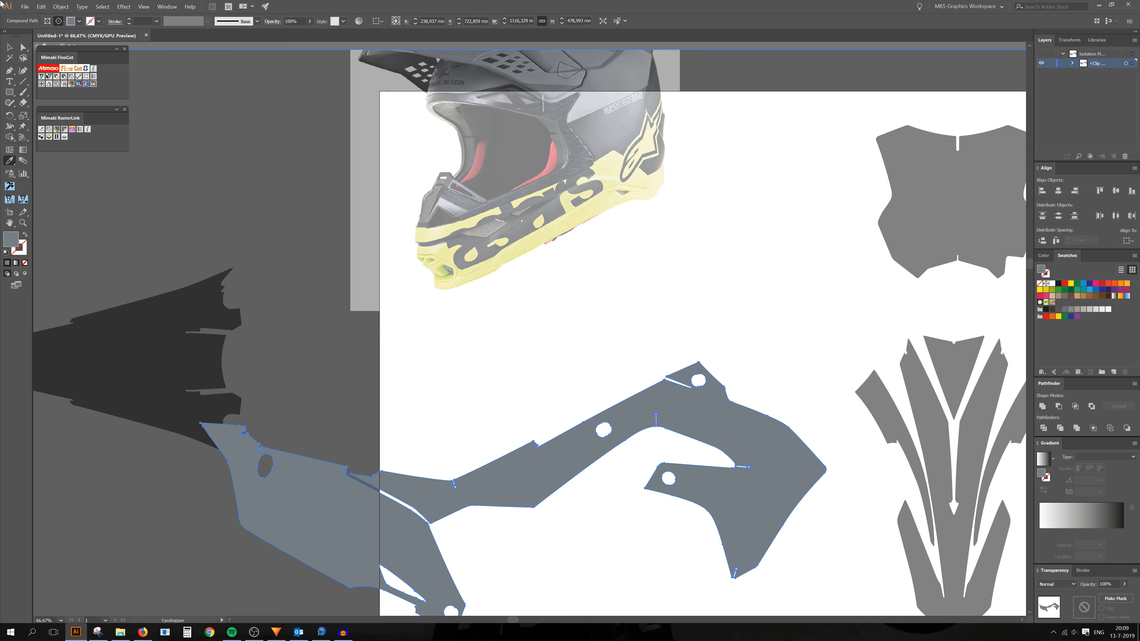
{"action": "key", "text": "v"}
{"action": "double_click", "coordinate": [296, 181]}
{"action": "scroll", "coordinate": [400, 315], "scroll_direction": "down", "scroll_amount": 3}
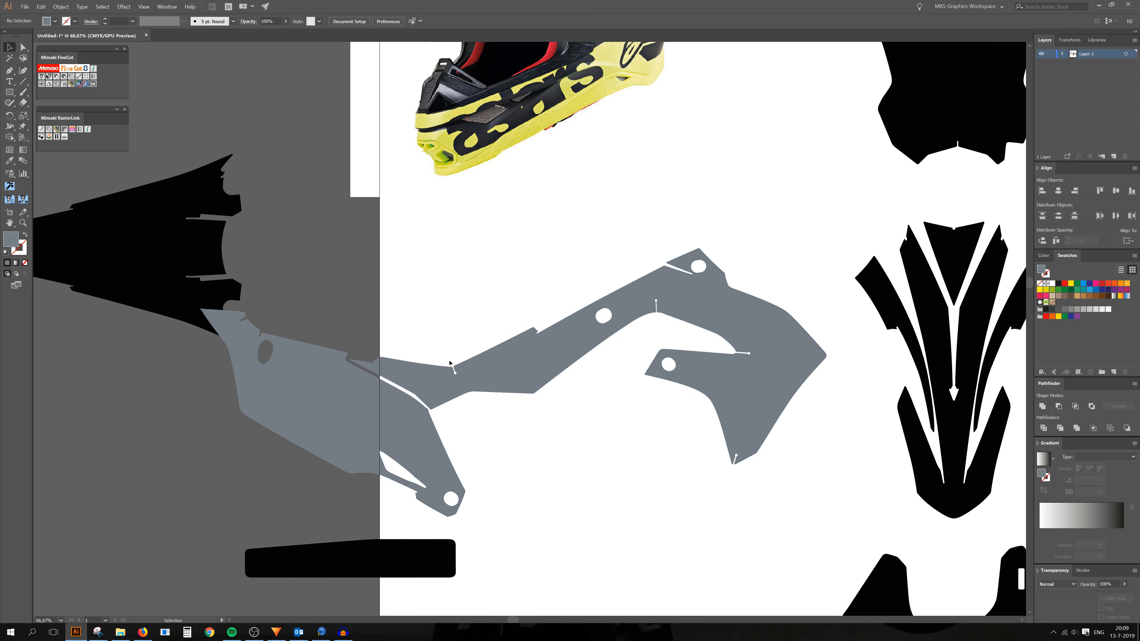
{"action": "scroll", "coordinate": [400, 382], "scroll_direction": "down", "scroll_amount": 2}
{"action": "scroll", "coordinate": [397, 394], "scroll_direction": "up", "scroll_amount": 1}
Isolate the left side panel's clip group, fill its shape with a neutral mid-dark grey swatch and exit isolation.
{"action": "left_click", "coordinate": [381, 393]}
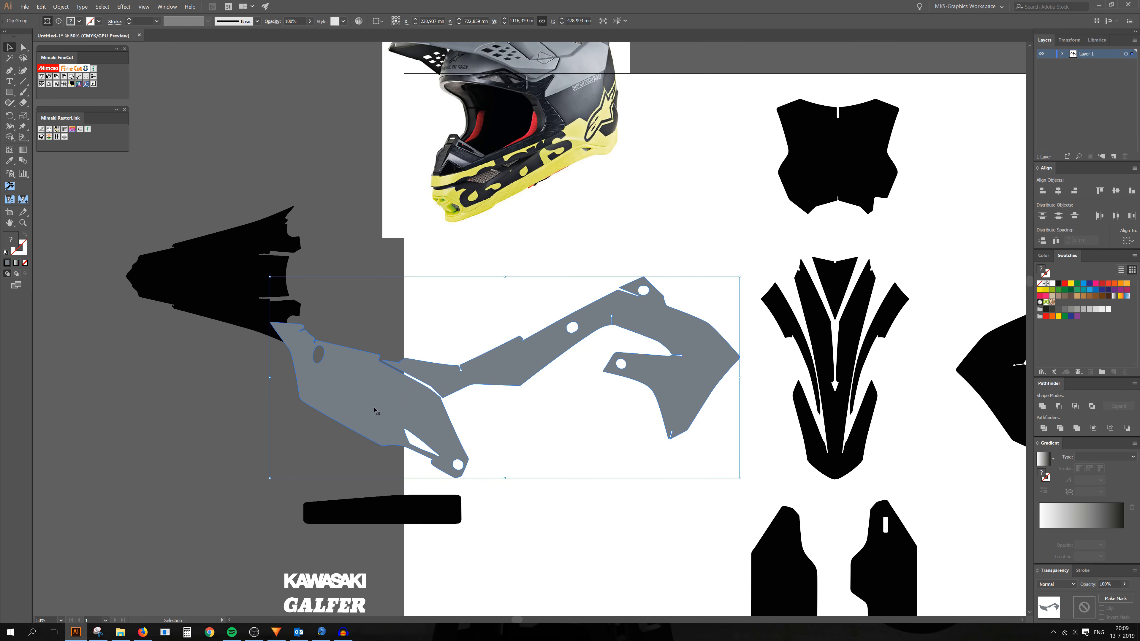
{"action": "scroll", "coordinate": [372, 394], "scroll_direction": "up", "scroll_amount": 1}
{"action": "double_click", "coordinate": [373, 393]}
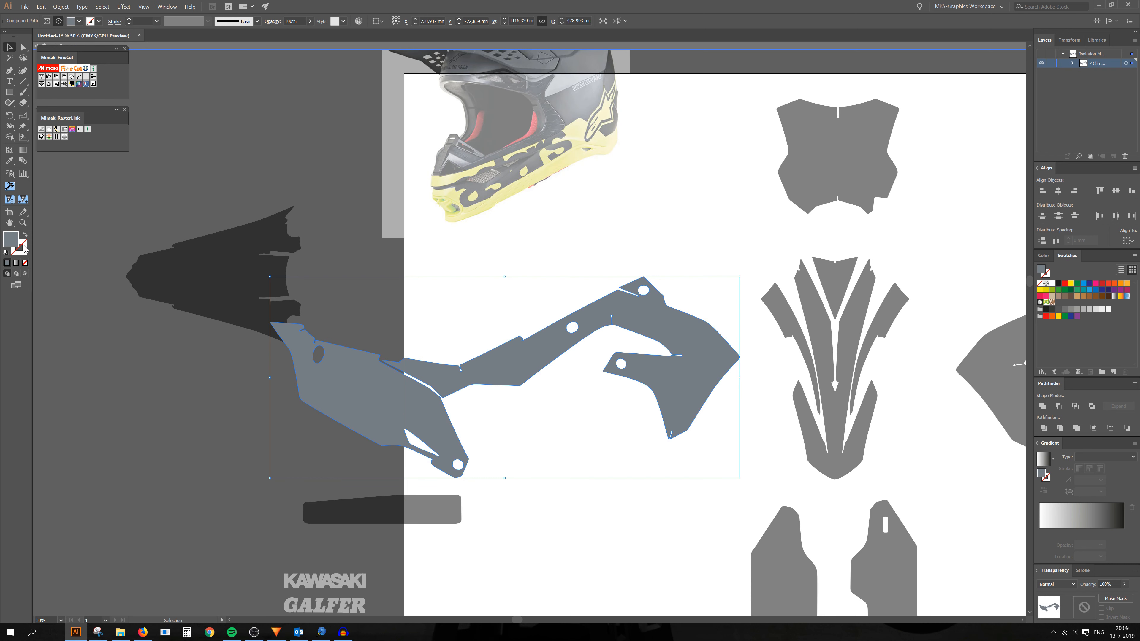
{"action": "left_click", "coordinate": [1065, 310]}
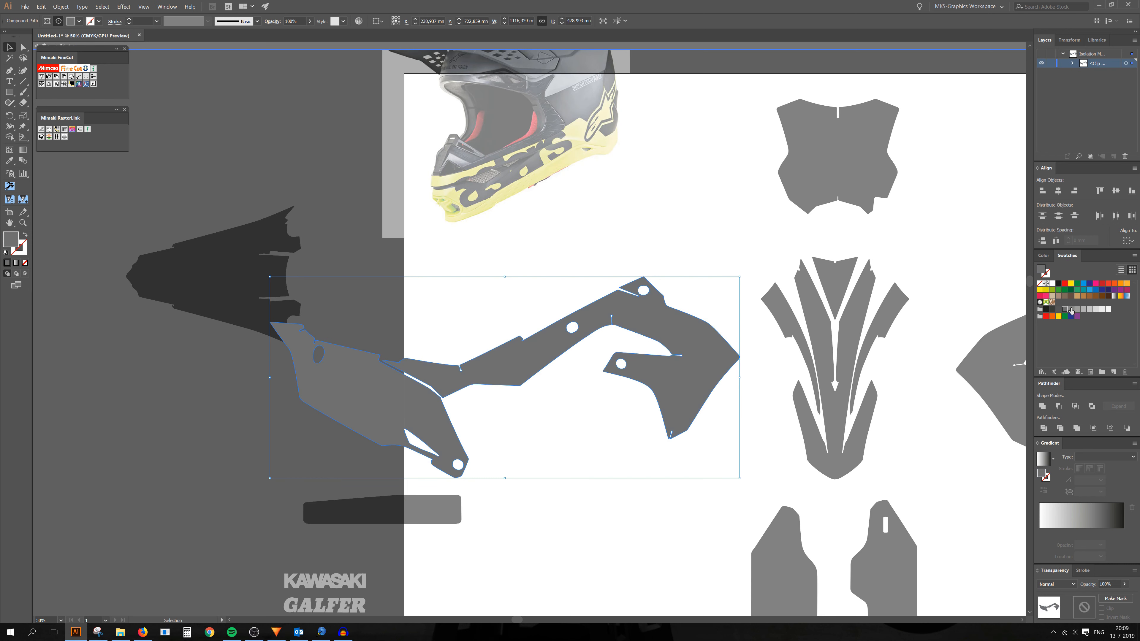
{"action": "left_click", "coordinate": [1071, 309]}
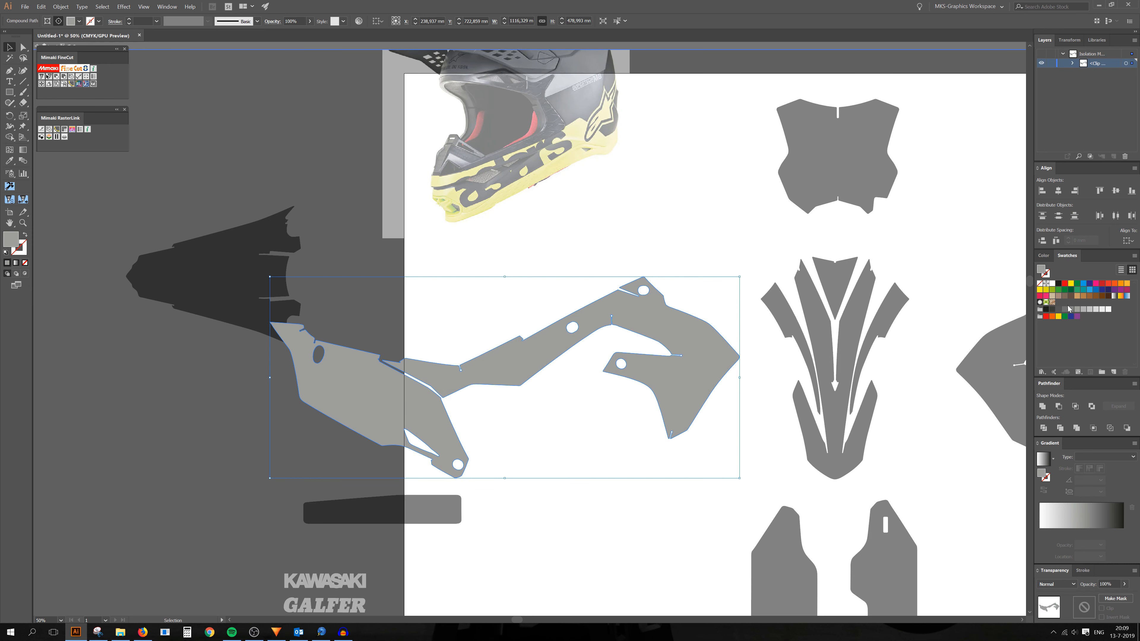
{"action": "left_click", "coordinate": [1064, 310]}
{"action": "double_click", "coordinate": [578, 451]}
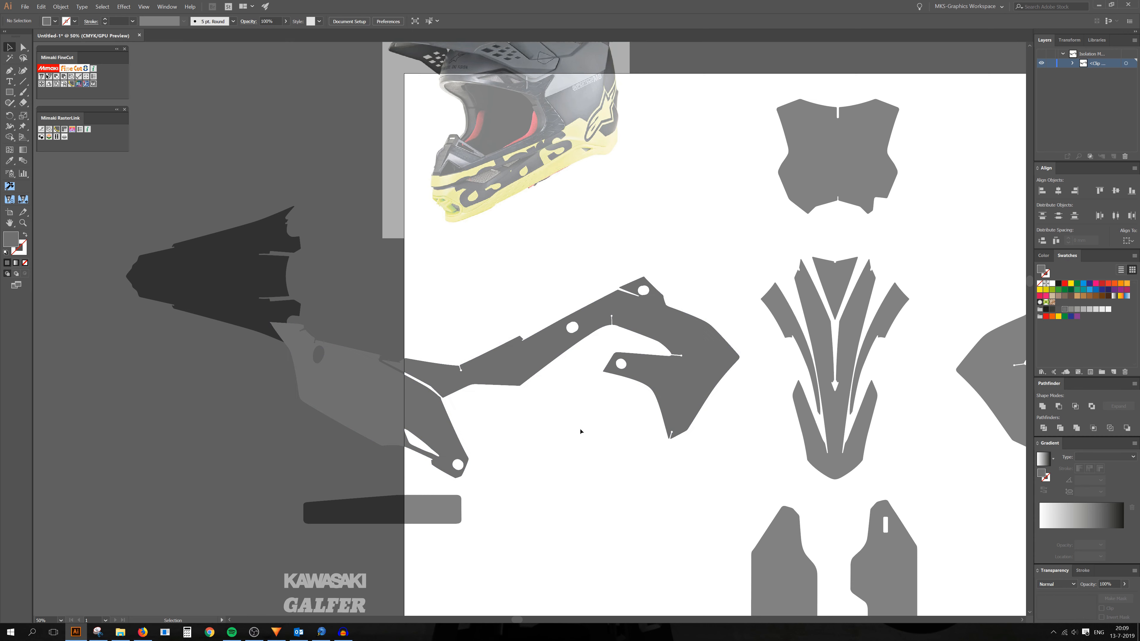
Fill the fan-shaped black template beside the left side panel with the panel's grey using the Eyedropper, and deselect it.
{"action": "left_click", "coordinate": [205, 286]}
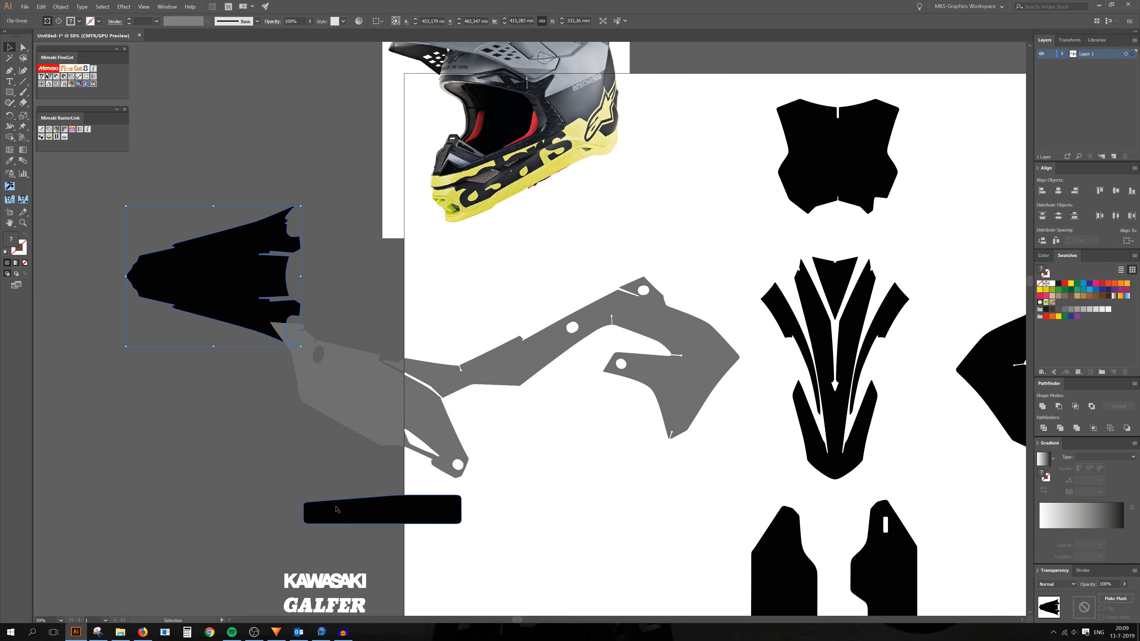
{"action": "key", "text": "i"}
{"action": "left_click", "coordinate": [552, 341]}
{"action": "left_click", "coordinate": [10, 48]}
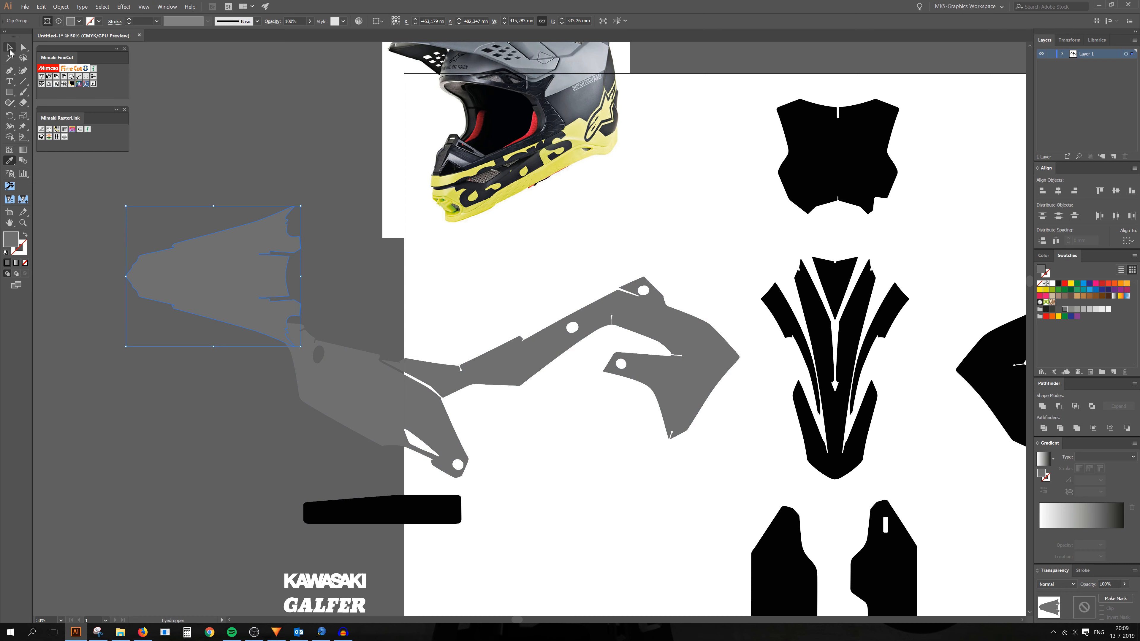
{"action": "left_click", "coordinate": [335, 194]}
Select all artwork, shift it right so the left-hand templates lie on the white artboard, and deselect it.
{"action": "scroll", "coordinate": [363, 388], "scroll_direction": "down", "scroll_amount": 3}
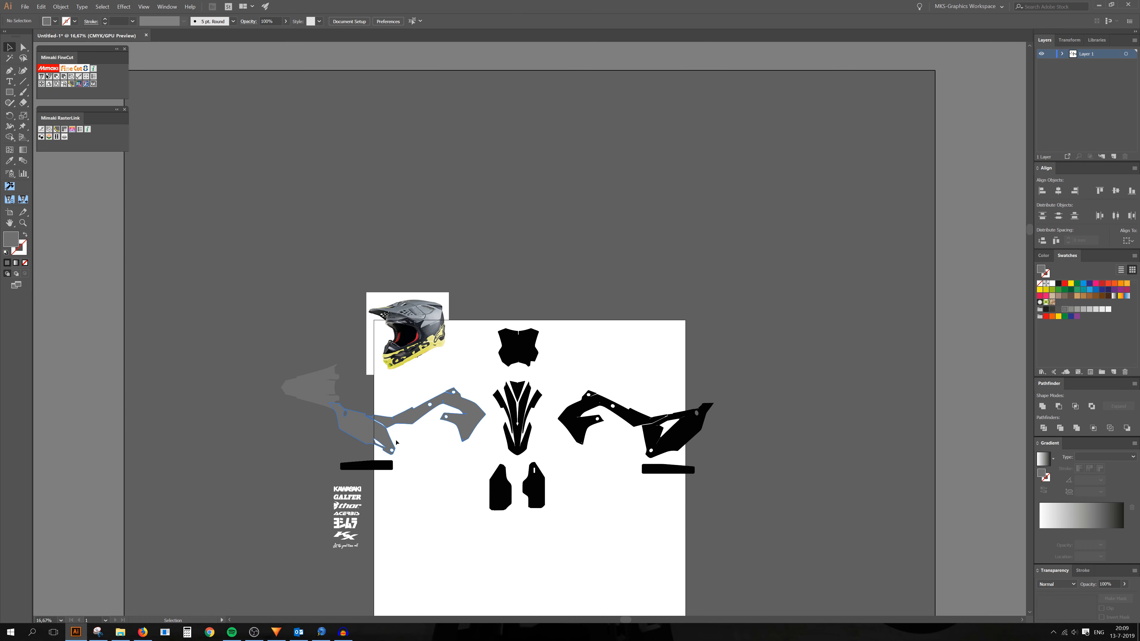
{"action": "scroll", "coordinate": [321, 321], "scroll_direction": "up", "scroll_amount": 1}
{"action": "scroll", "coordinate": [321, 316], "scroll_direction": "down", "scroll_amount": 1}
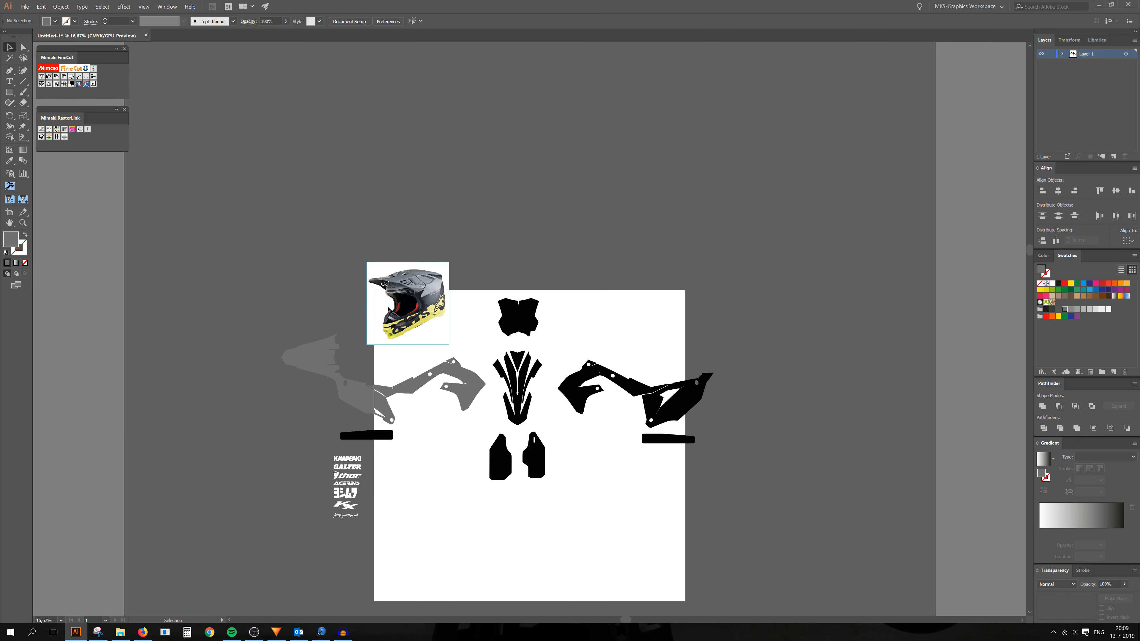
{"action": "key", "text": "ctrl+a"}
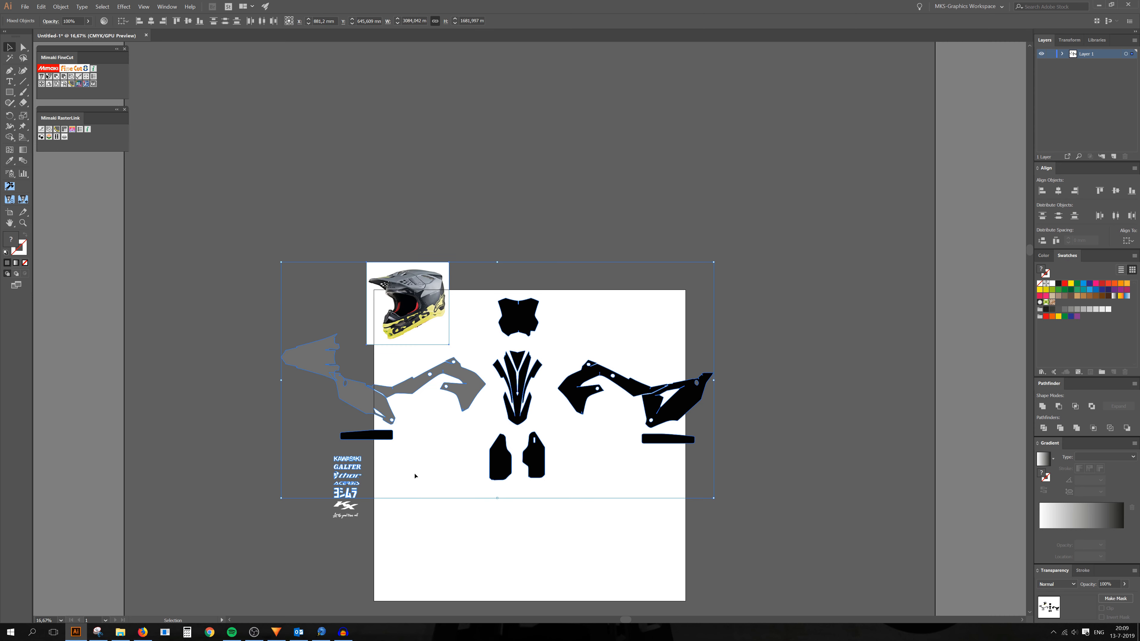
{"action": "left_click_drag", "start_coordinate": [495, 462], "coordinate": [593, 463]}
{"action": "left_click", "coordinate": [491, 506]}
Move the column of sponsor logos off the artboard's left edge and adjust the helmet image's position above the left side panel.
{"action": "left_click_drag", "start_coordinate": [444, 507], "coordinate": [344, 512]}
{"action": "left_click_drag", "start_coordinate": [508, 298], "coordinate": [504, 308]}
{"action": "scroll", "coordinate": [516, 355], "scroll_direction": "up", "scroll_amount": 2}
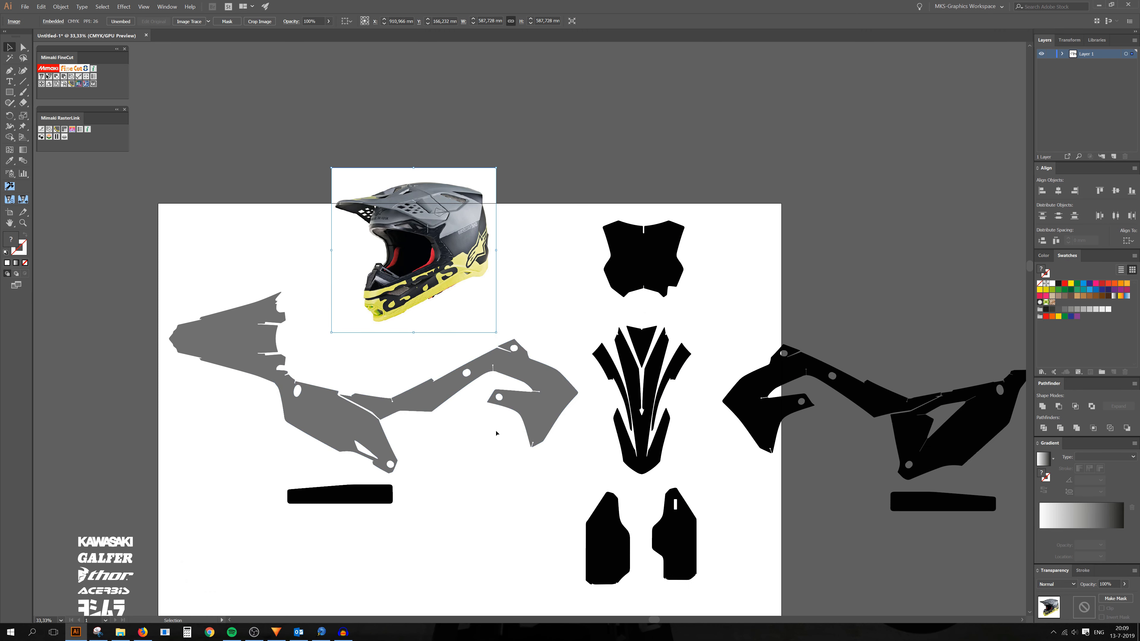
{"action": "scroll", "coordinate": [496, 433], "scroll_direction": "up", "scroll_amount": 1}
{"action": "left_click", "coordinate": [444, 473]}
{"action": "scroll", "coordinate": [377, 407], "scroll_direction": "up", "scroll_amount": 1}
{"action": "scroll", "coordinate": [377, 406], "scroll_direction": "up", "scroll_amount": 1}
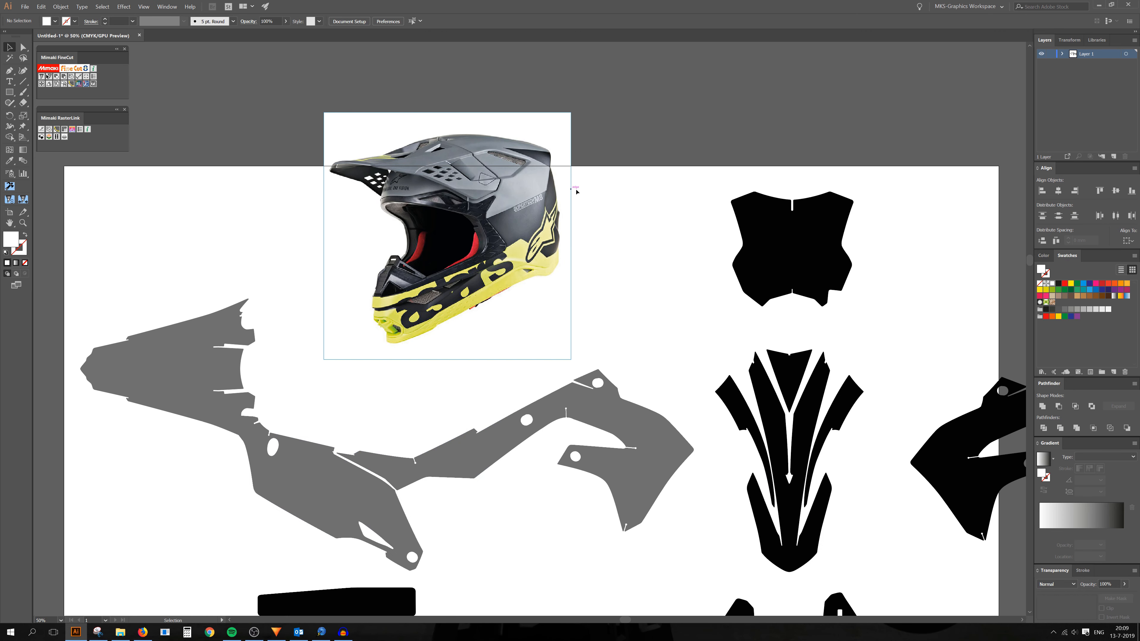
{"action": "left_click", "coordinate": [460, 295]}
{"action": "scroll", "coordinate": [546, 329], "scroll_direction": "down", "scroll_amount": 1}
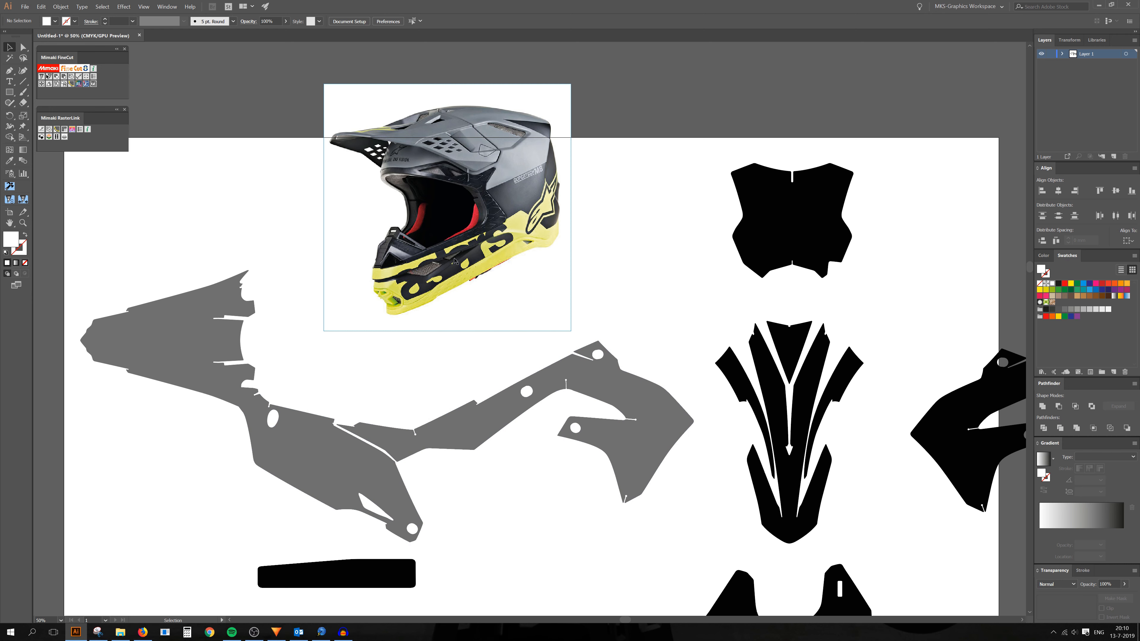
{"action": "left_click_drag", "start_coordinate": [531, 286], "coordinate": [522, 276]}
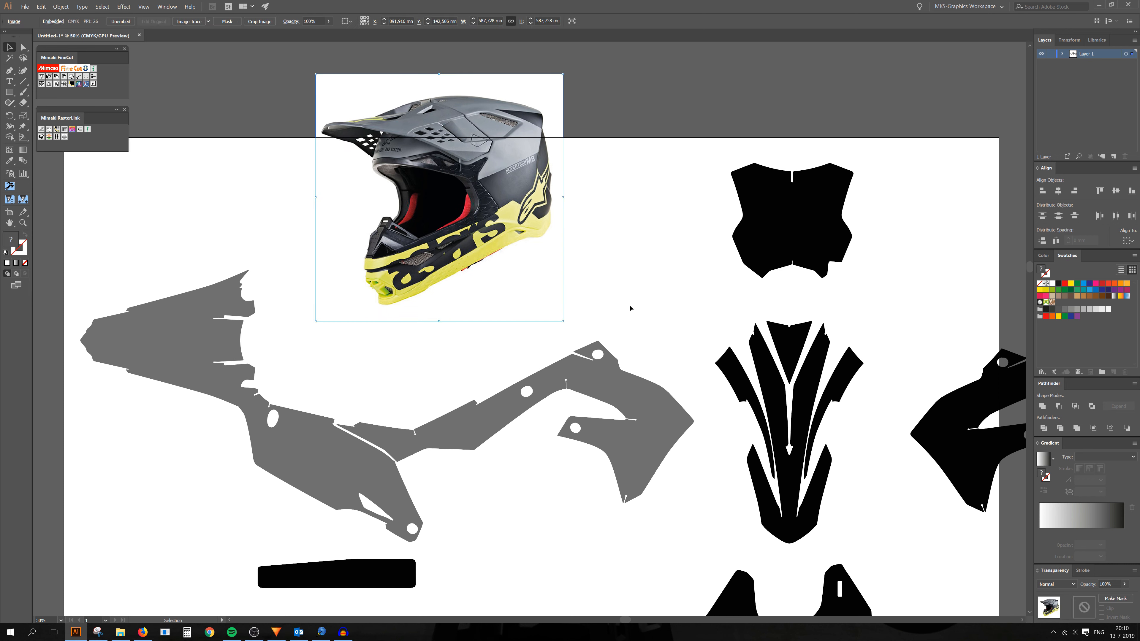
{"action": "left_click", "coordinate": [631, 308]}
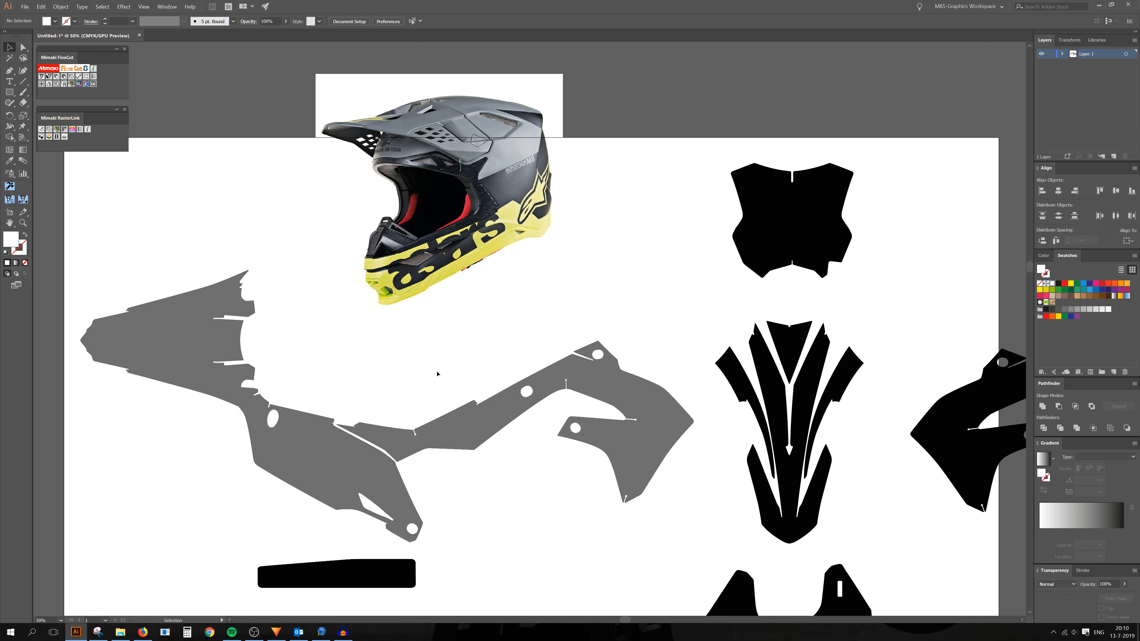
Add the text "KAWI" in the empty space between the helmet image and the left side panel.
{"action": "left_click", "coordinate": [9, 81]}
{"action": "left_click", "coordinate": [441, 381]}
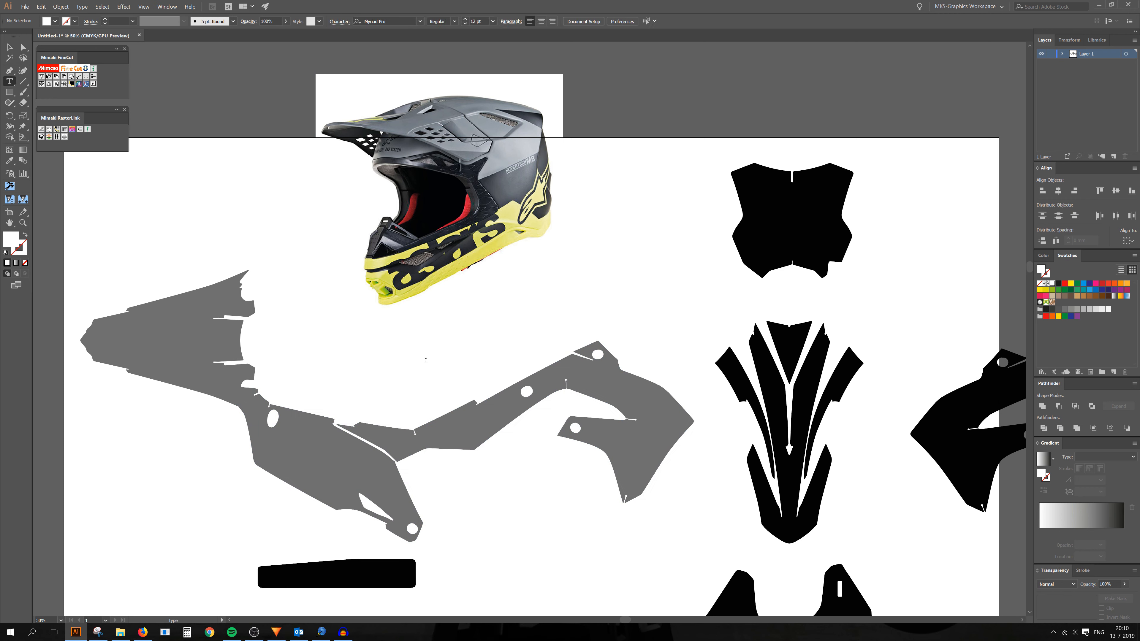
{"action": "key", "text": "ctrl+plus"}
{"action": "key", "text": "ctrl+plus"}
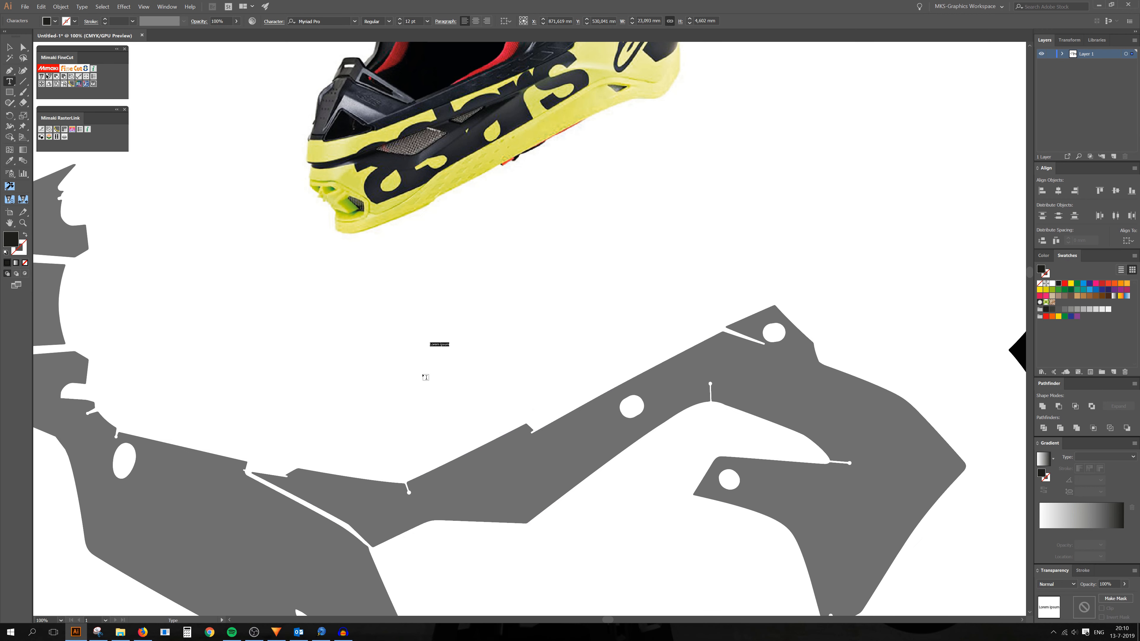
{"action": "type", "text": "KAWI"}
{"action": "key", "text": "Escape"}
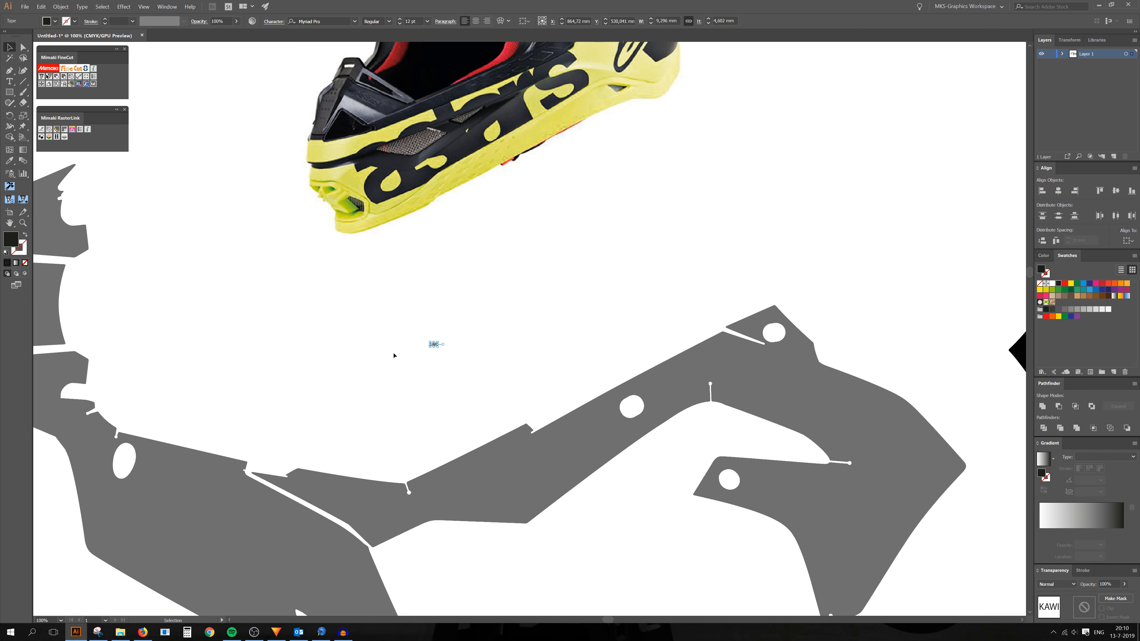
Scale the KAWI text up to about 164 mm wide and move it left, below the helmet's chin guard.
{"action": "left_click_drag", "start_coordinate": [439, 342], "coordinate": [568, 271]}
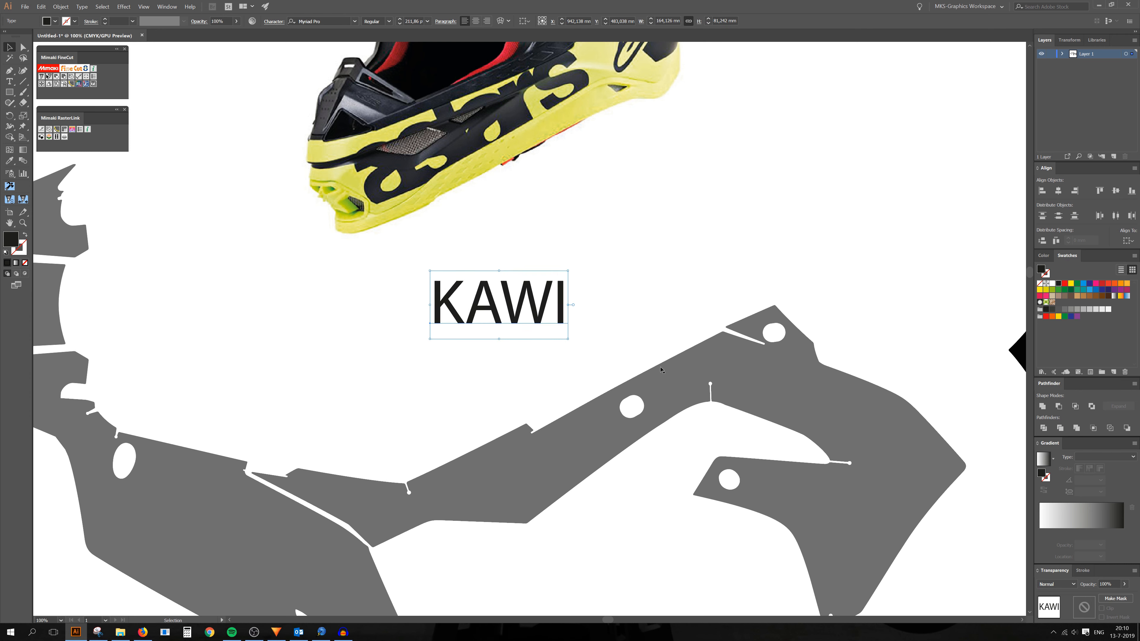
{"action": "left_click_drag", "start_coordinate": [543, 308], "coordinate": [465, 326]}
{"action": "scroll", "coordinate": [462, 323], "scroll_direction": "up", "scroll_amount": 1}
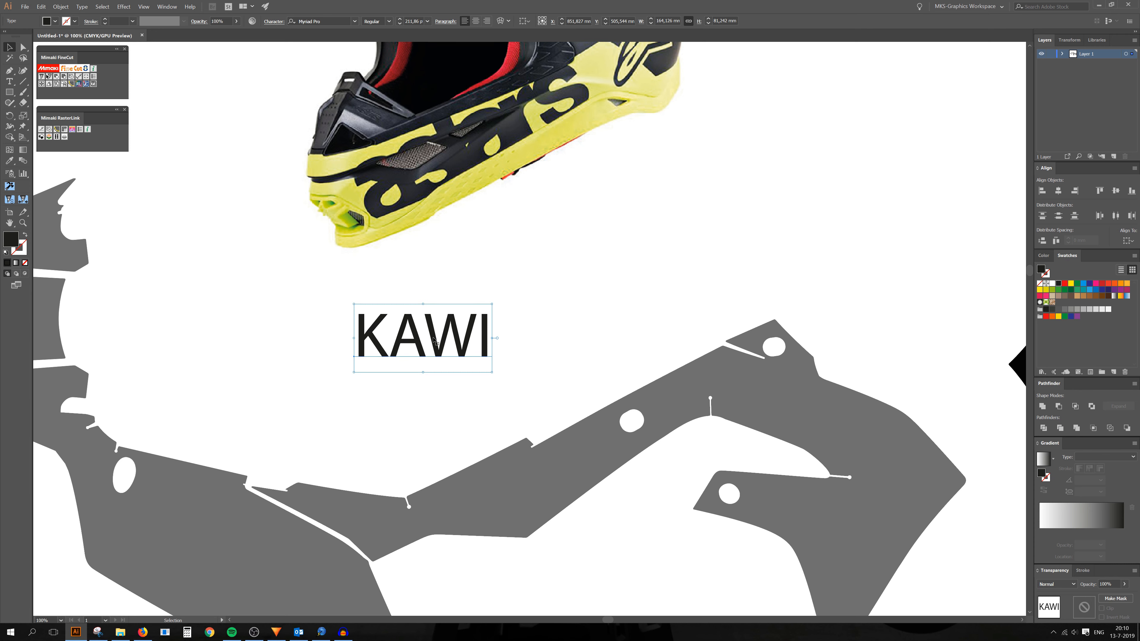
Open the KAWI text for editing, select all its letters and try a brush-script font.
{"action": "double_click", "coordinate": [456, 331]}
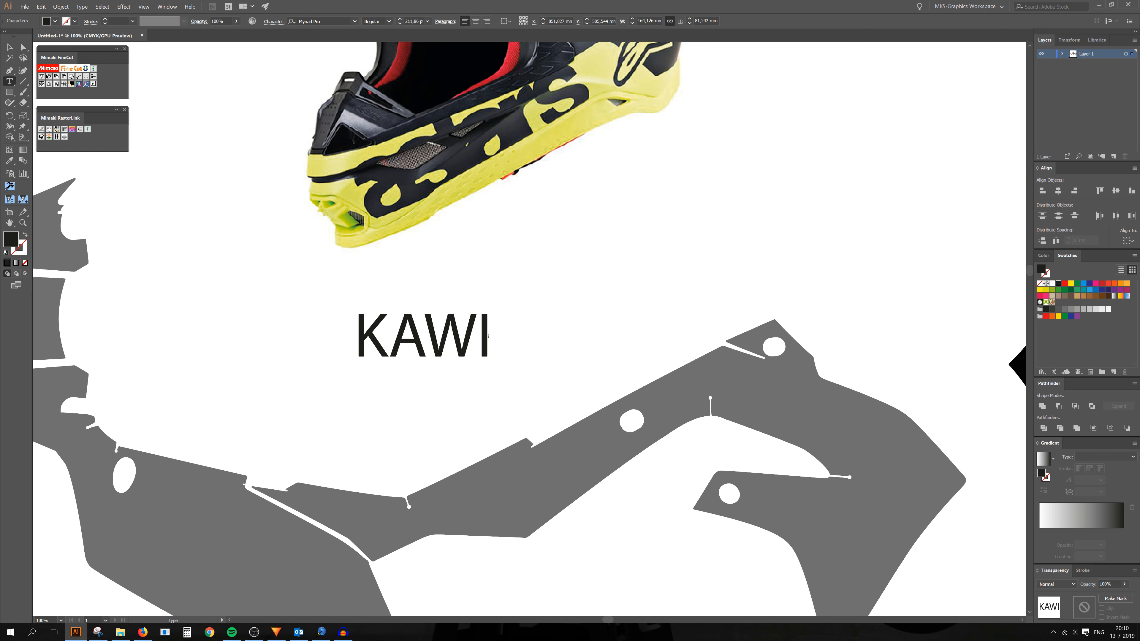
{"action": "left_click", "coordinate": [497, 336]}
{"action": "left_click", "coordinate": [22, 48]}
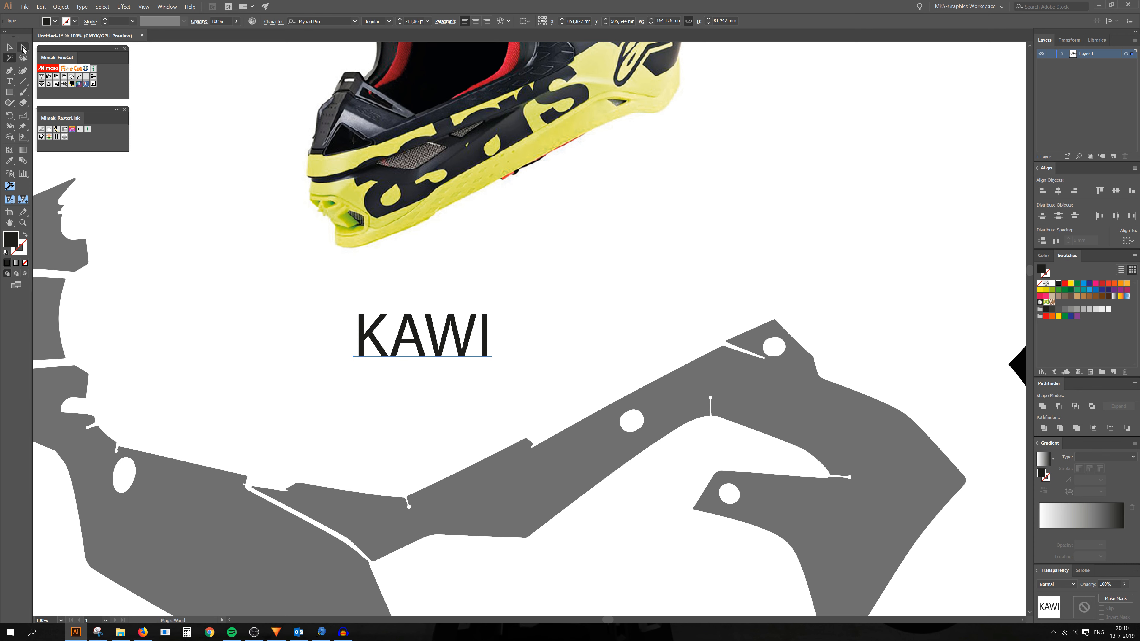
{"action": "left_click", "coordinate": [10, 48]}
{"action": "double_click", "coordinate": [467, 339]}
{"action": "double_click", "coordinate": [467, 339]}
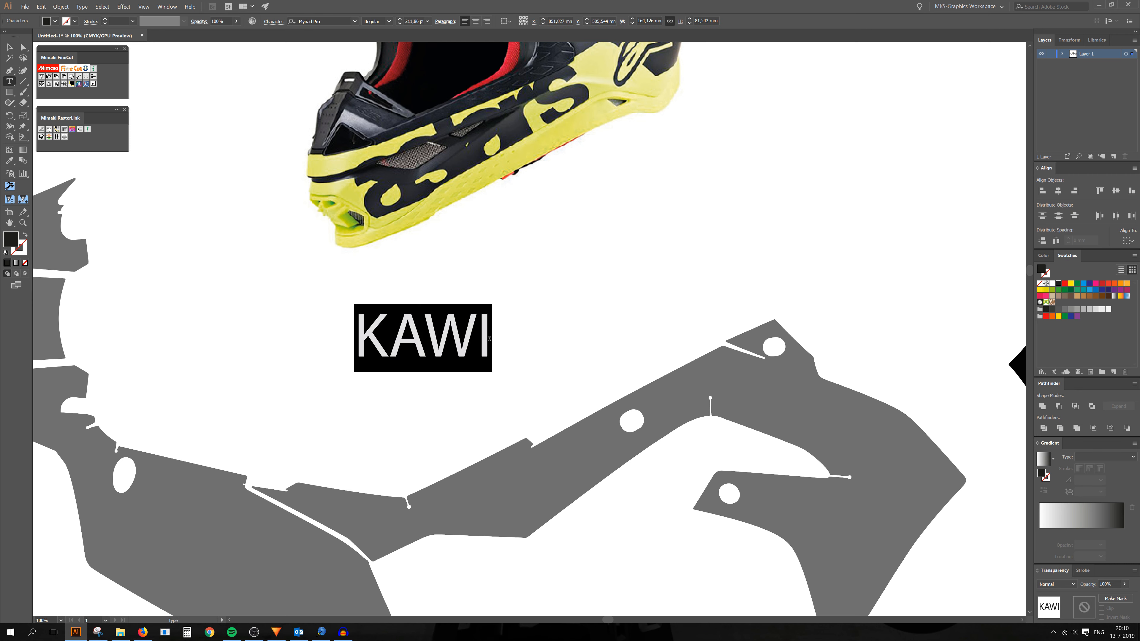
{"action": "left_click_drag", "start_coordinate": [491, 340], "coordinate": [334, 341]}
{"action": "left_click", "coordinate": [354, 21]}
{"action": "left_click", "coordinate": [341, 186]}
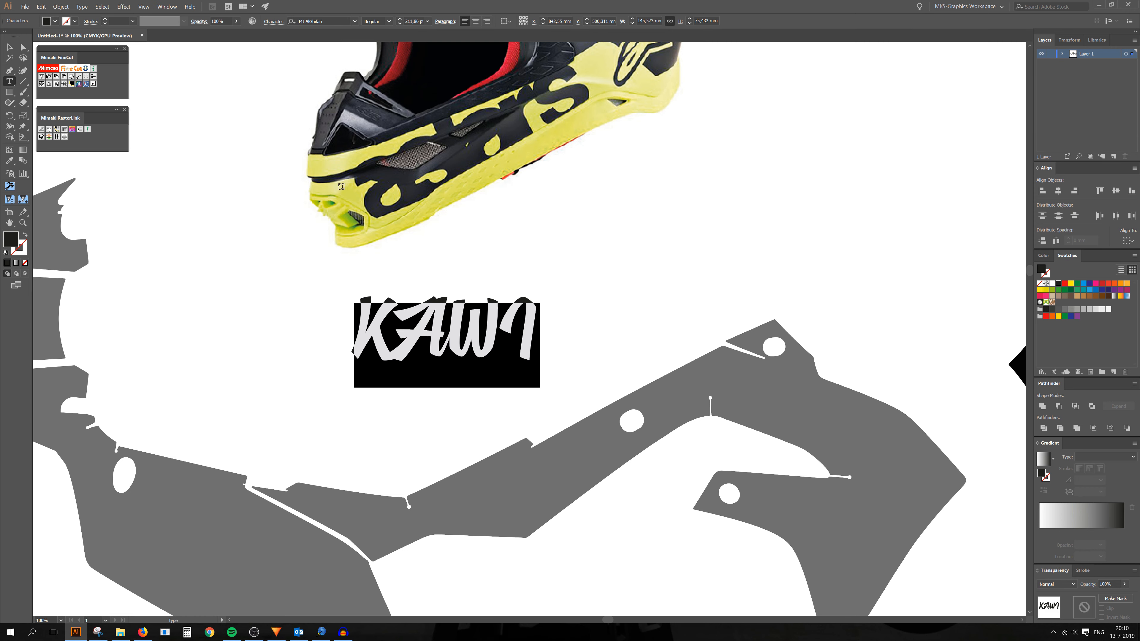
Try successive fonts on the KAWI text, including Agency FB and Algerian, through to Arial Rounded MT Bold.
{"action": "left_click", "coordinate": [325, 22]}
{"action": "key", "text": "Down"}
{"action": "key", "text": "Down"}
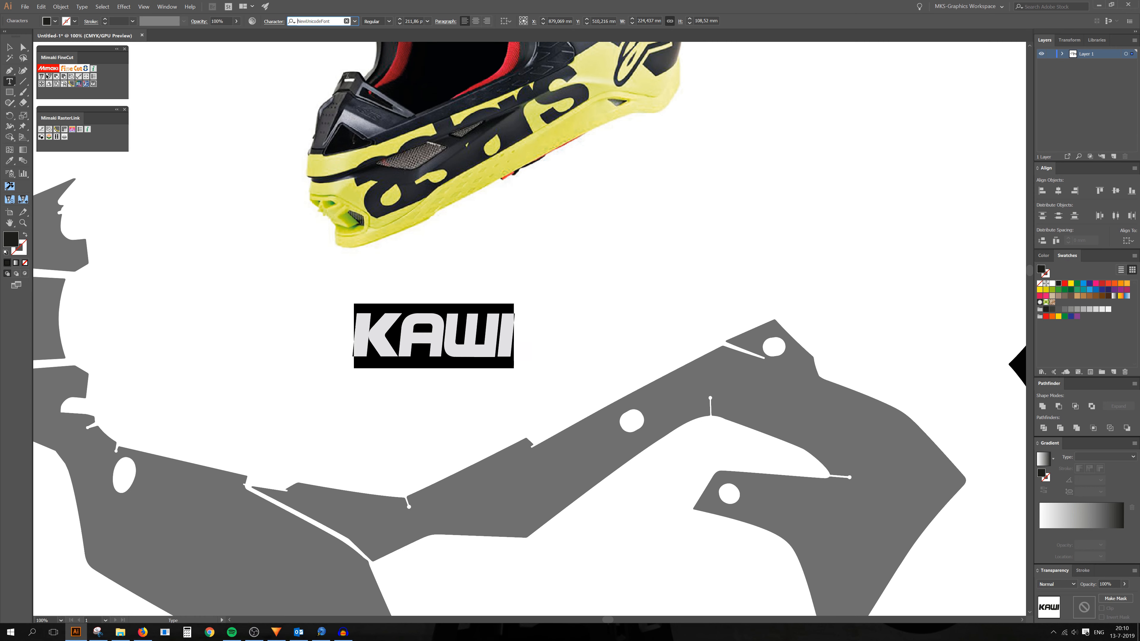
{"action": "key", "text": "Down"}
{"action": "key", "text": "Down"}
{"action": "key", "text": "Down"}
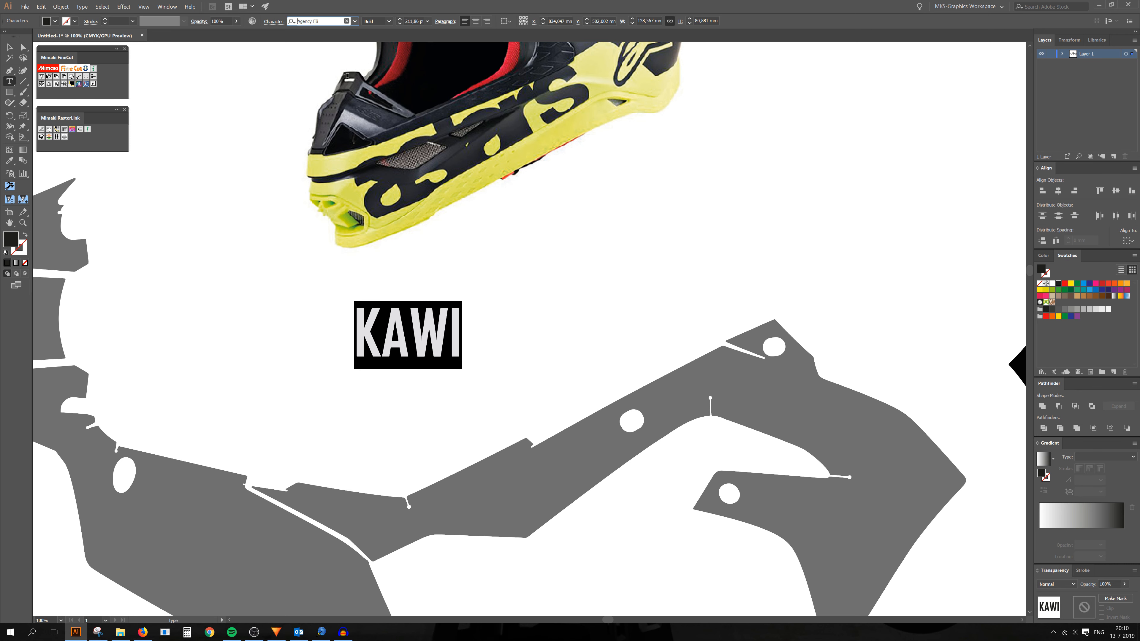
{"action": "key", "text": "Down"}
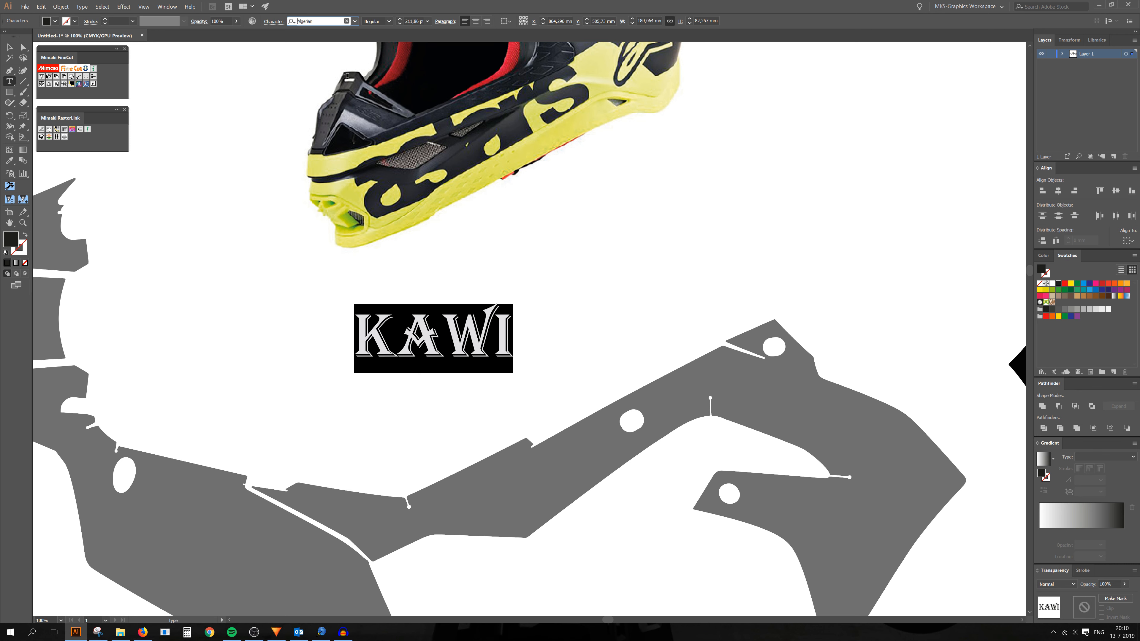
{"action": "key", "text": "Down"}
{"action": "key", "text": "Down"}
{"action": "key", "text": "Down"}
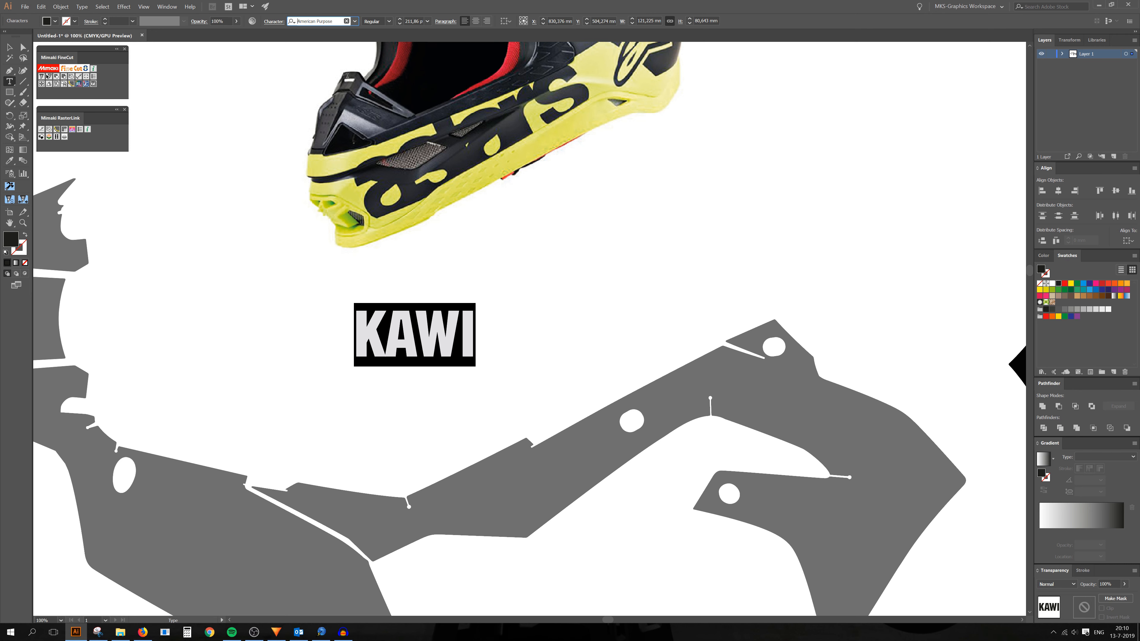
{"action": "key", "text": "Down"}
{"action": "key", "text": "Down"}
{"action": "key", "text": "Down"}
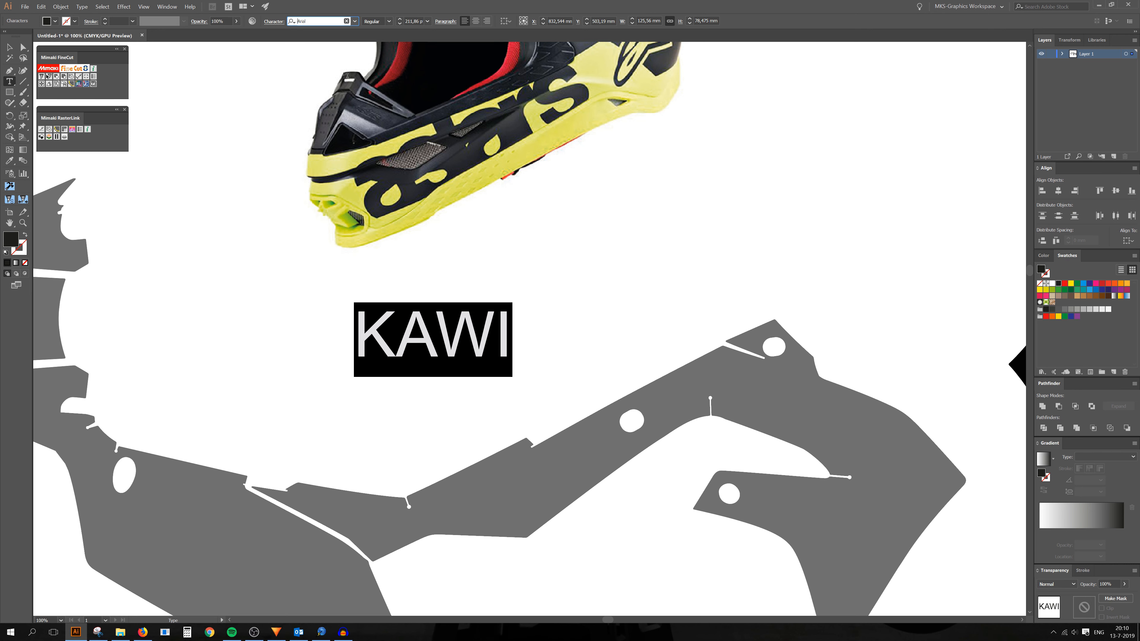
Select the whole word KAWI and replace it with lowercase "kawi".
{"action": "left_click", "coordinate": [507, 341]}
{"action": "left_click_drag", "start_coordinate": [530, 341], "coordinate": [306, 342]}
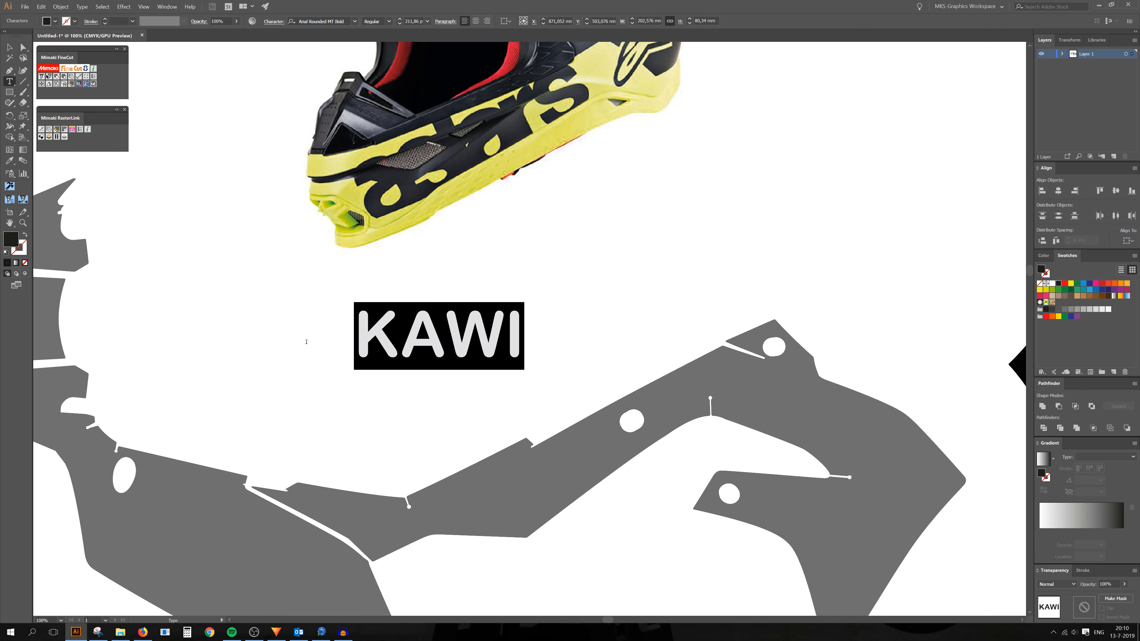
{"action": "type", "text": "kawi"}
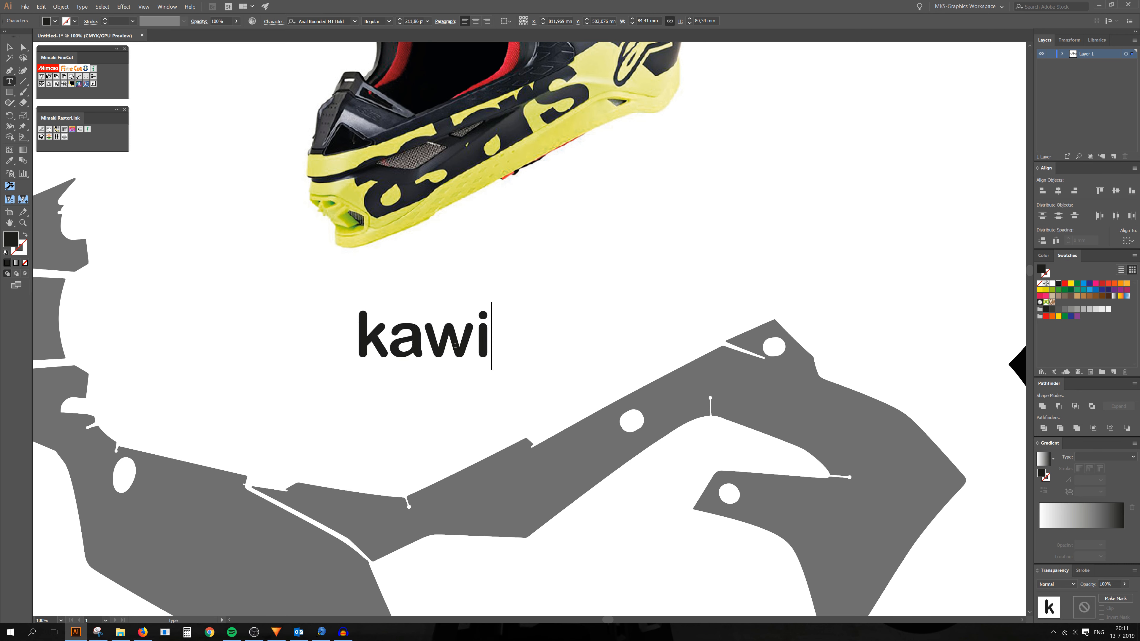
Select the whole word kawi, try successive fonts on it and set it to BMW Helvetica 75 Bold.
{"action": "key", "text": "shift+Left"}
{"action": "key", "text": "shift+Left"}
{"action": "key", "text": "shift+Left"}
{"action": "key", "text": "shift+Left"}
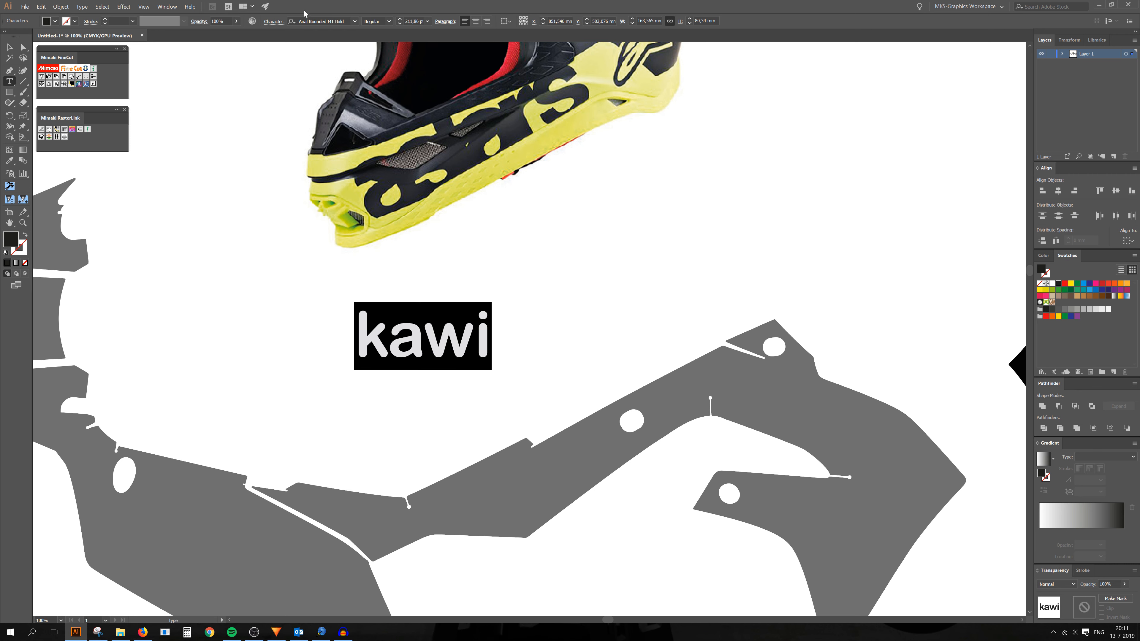
{"action": "left_click", "coordinate": [332, 21]}
{"action": "key", "text": "Down"}
{"action": "key", "text": "Down"}
{"action": "key", "text": "Down"}
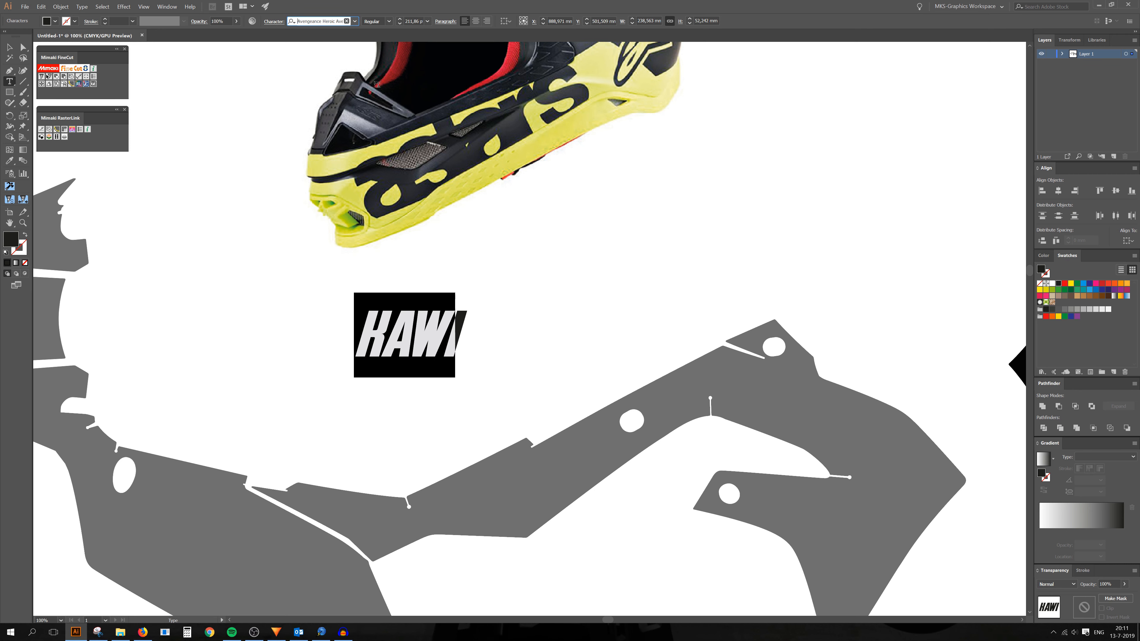
{"action": "key", "text": "Up"}
{"action": "key", "text": "Down"}
{"action": "key", "text": "Down"}
{"action": "key", "text": "Down"}
{"action": "key", "text": "Down"}
{"action": "key", "text": "Down"}
{"action": "key", "text": "Down"}
{"action": "key", "text": "Down"}
{"action": "key", "text": "Down"}
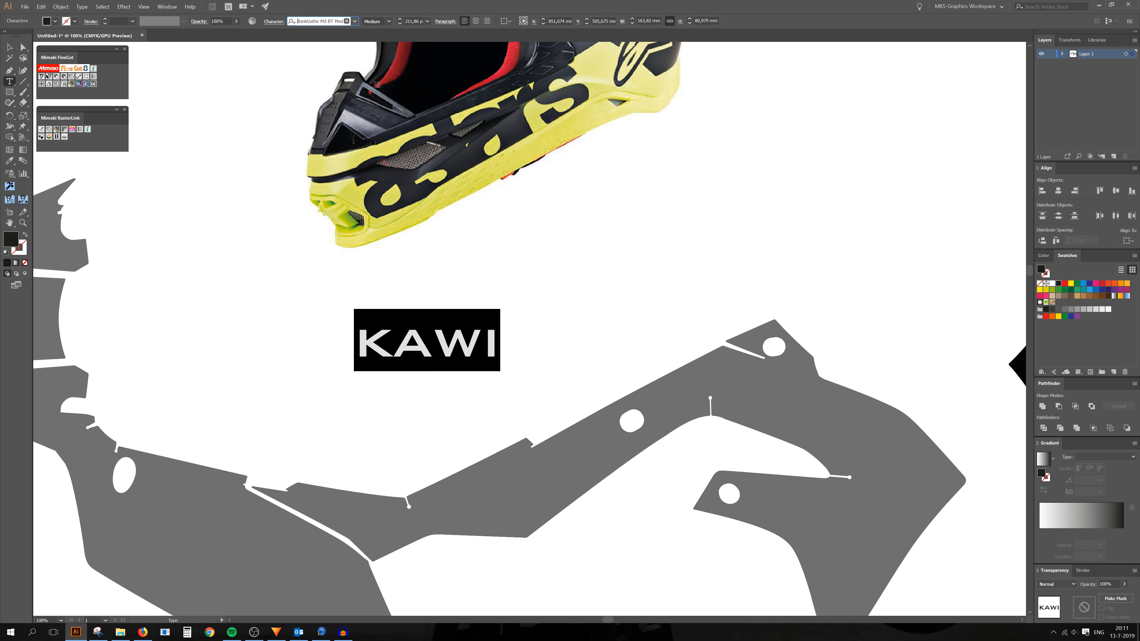
{"action": "key", "text": "Down"}
{"action": "key", "text": "Down"}
{"action": "key", "text": "Down"}
{"action": "key", "text": "Down"}
{"action": "key", "text": "Down"}
{"action": "key", "text": "Down"}
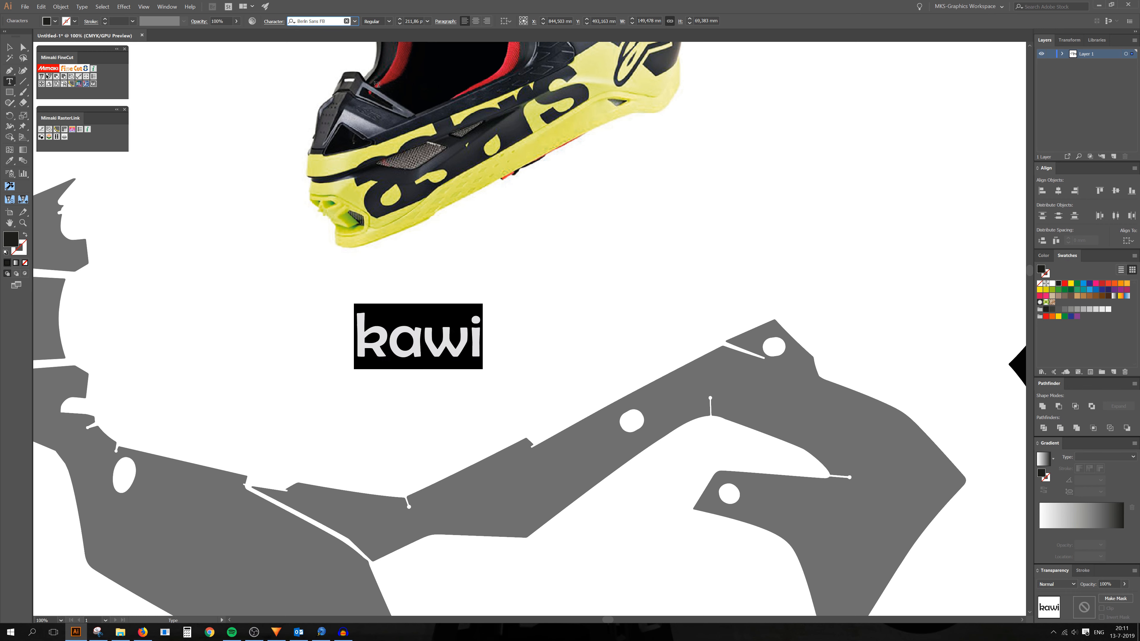
{"action": "key", "text": "Down"}
{"action": "key", "text": "Down"}
{"action": "key", "text": "Down"}
{"action": "key", "text": "Down"}
{"action": "key", "text": "Down"}
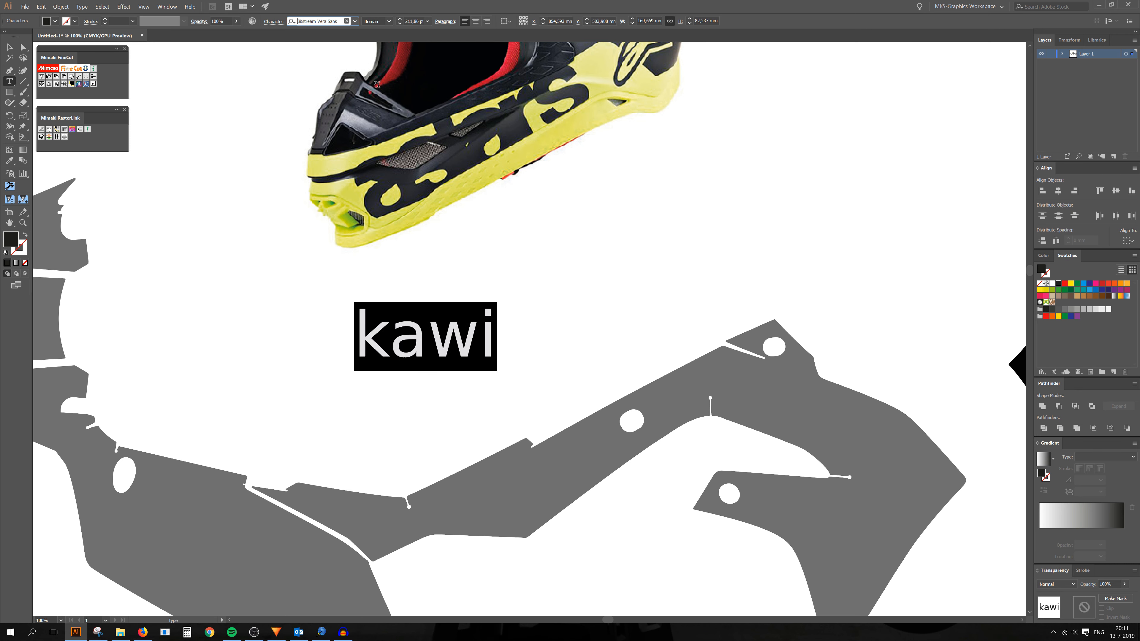
{"action": "key", "text": "Down"}
{"action": "key", "text": "Down"}
{"action": "key", "text": "Down"}
{"action": "key", "text": "Down"}
{"action": "key", "text": "Down"}
{"action": "key", "text": "Down"}
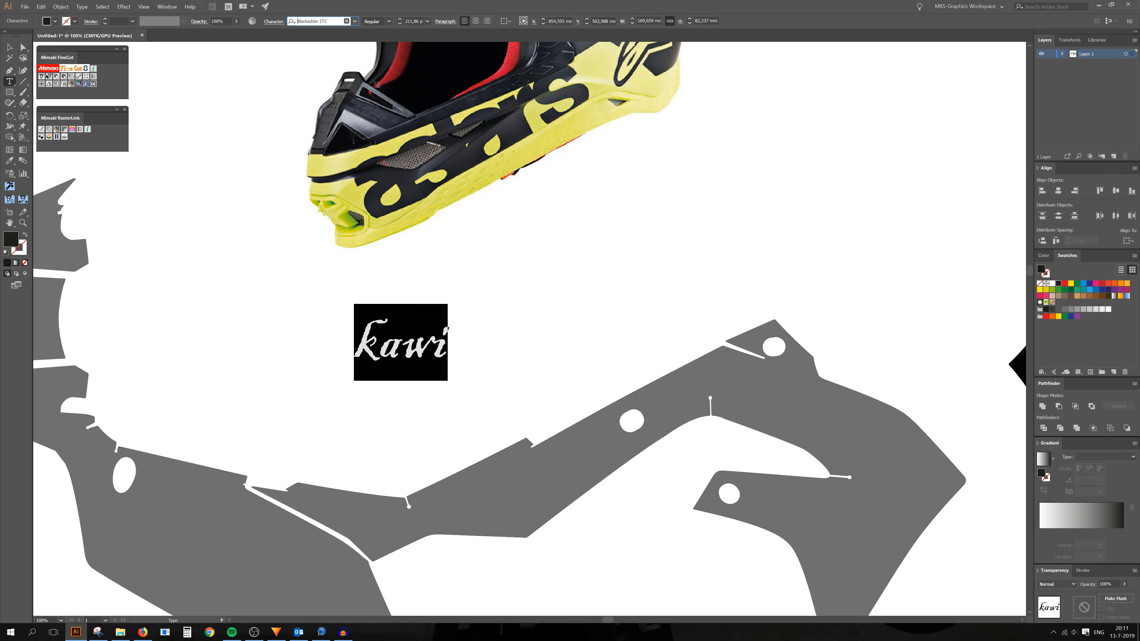
{"action": "key", "text": "Down"}
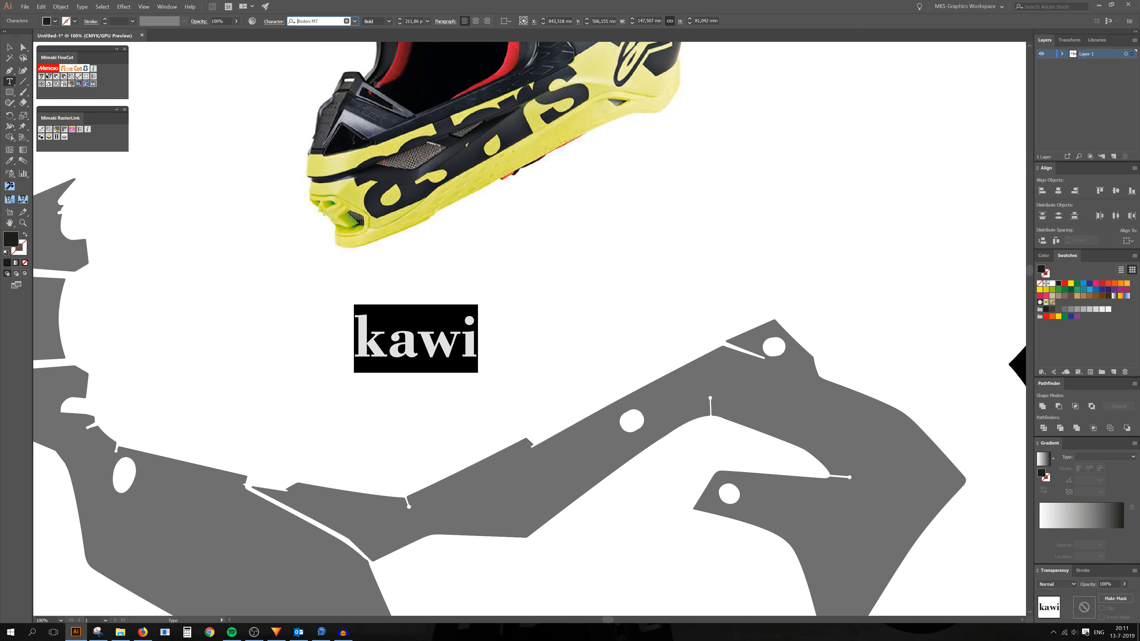
{"action": "key", "text": "Up"}
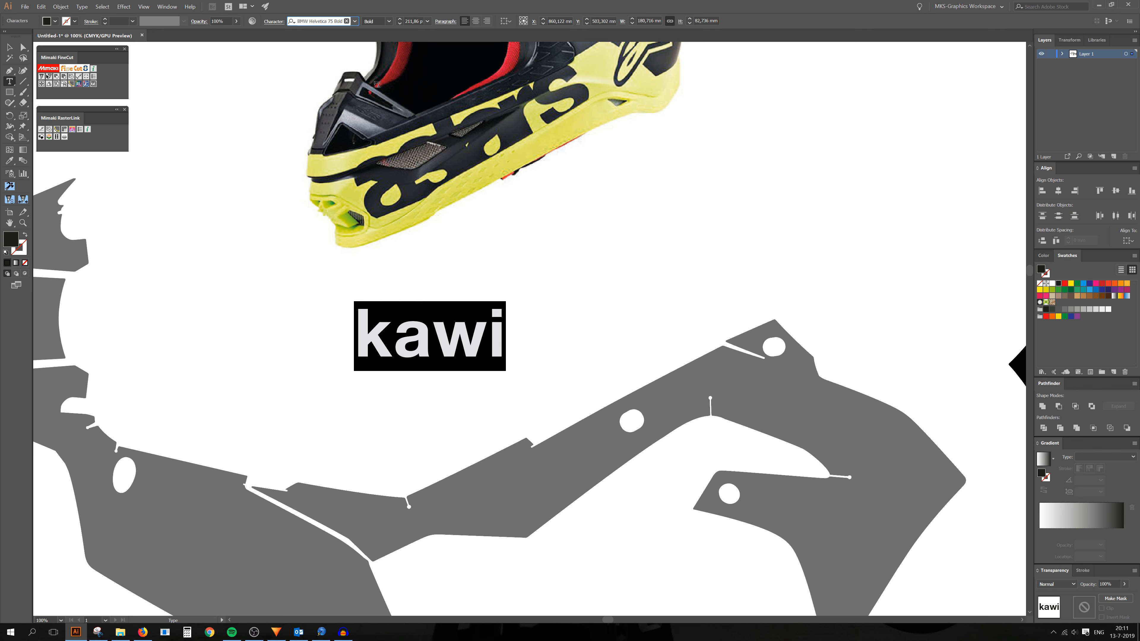
{"action": "left_click", "coordinate": [9, 46]}
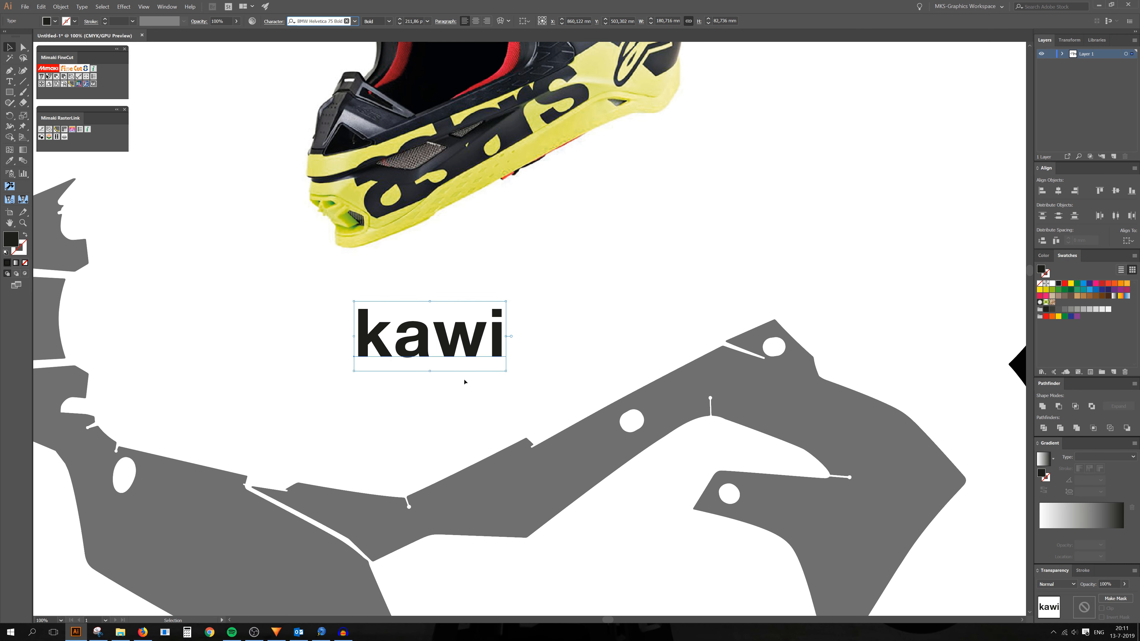
{"action": "scroll", "coordinate": [424, 338], "scroll_direction": "up", "scroll_amount": 2}
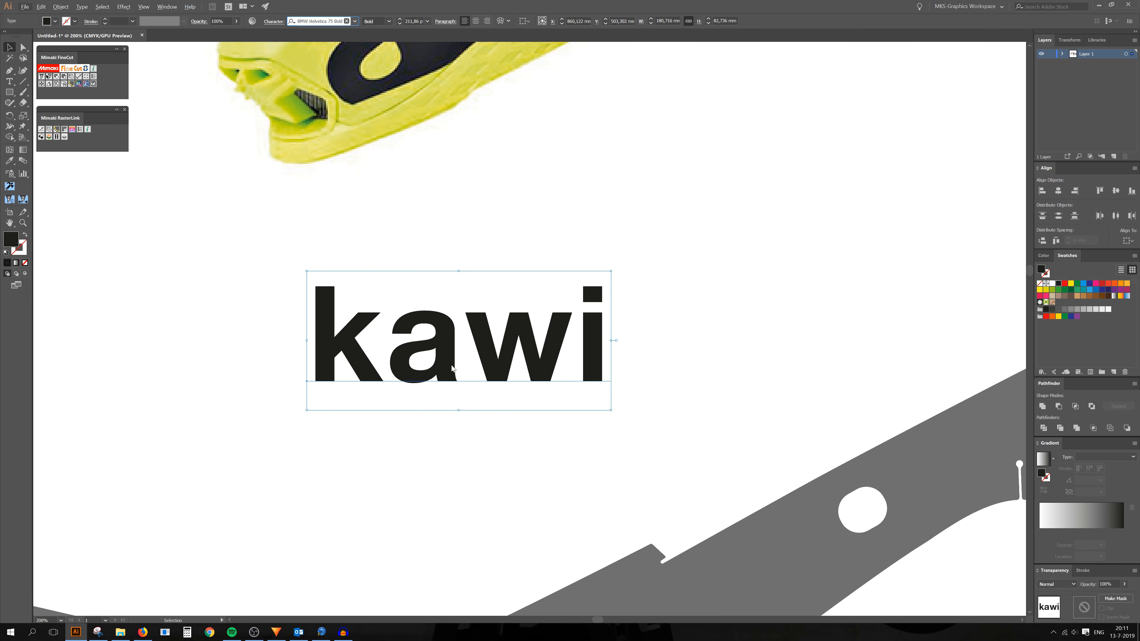
{"action": "left_click", "coordinate": [60, 6]}
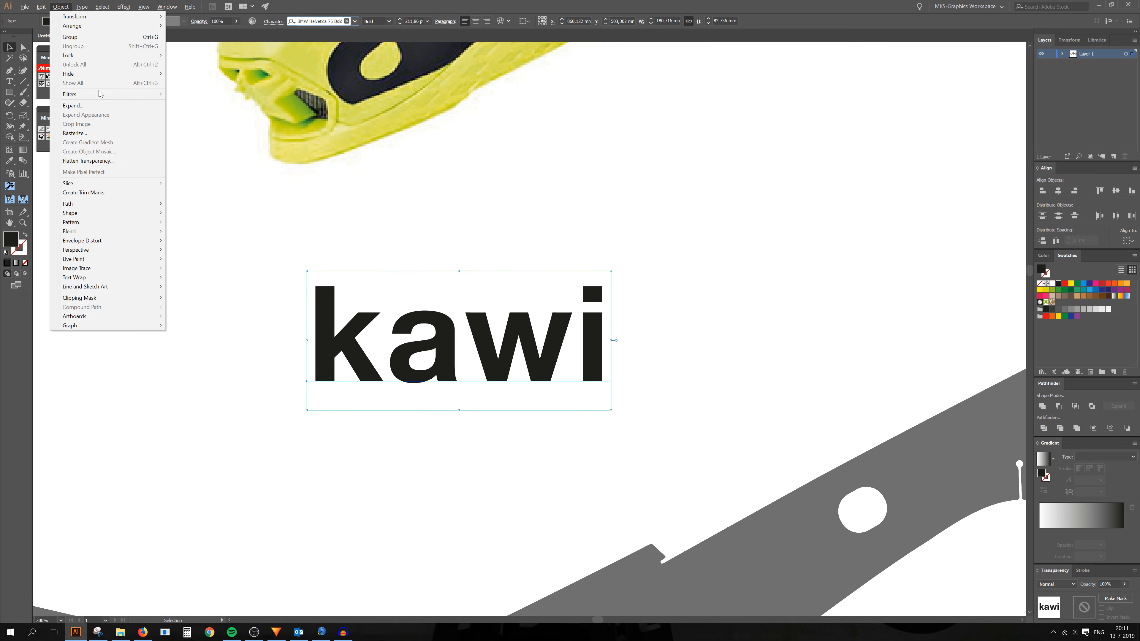
{"action": "left_click", "coordinate": [85, 106]}
{"action": "left_click", "coordinate": [560, 394]}
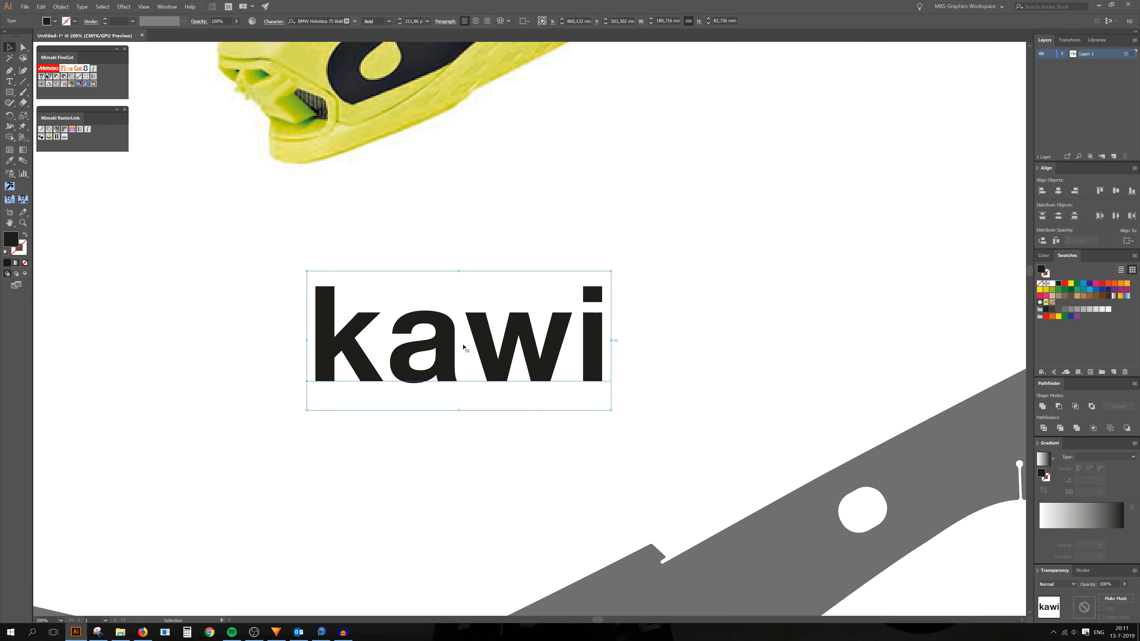
{"action": "double_click", "coordinate": [326, 338]}
{"action": "double_click", "coordinate": [326, 338]}
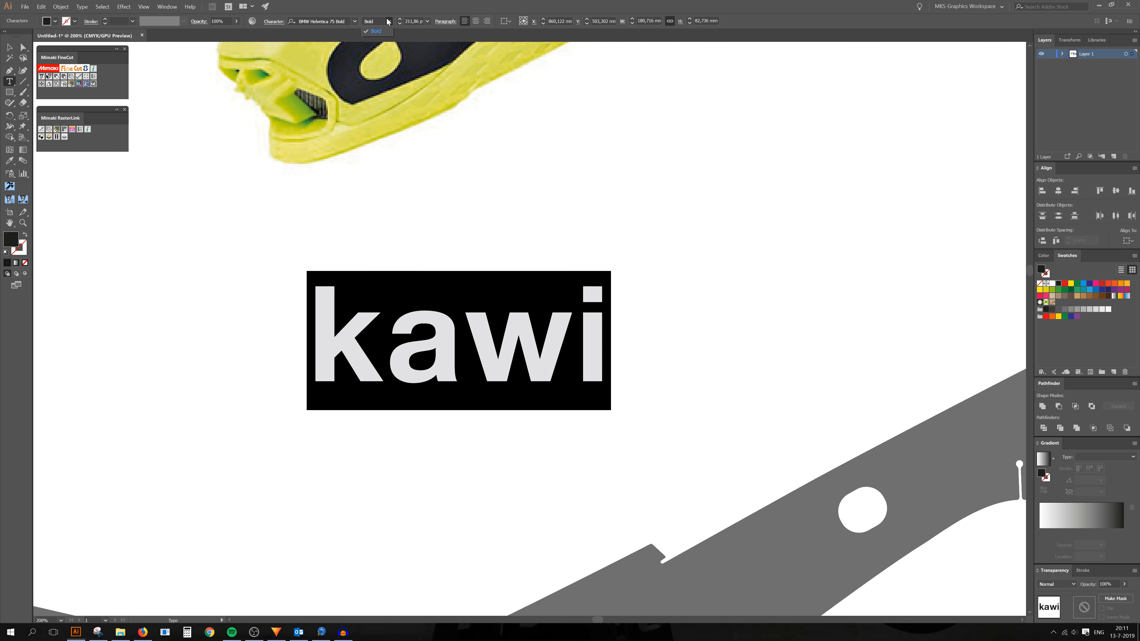
{"action": "key", "text": "Escape"}
{"action": "left_click", "coordinate": [61, 6]}
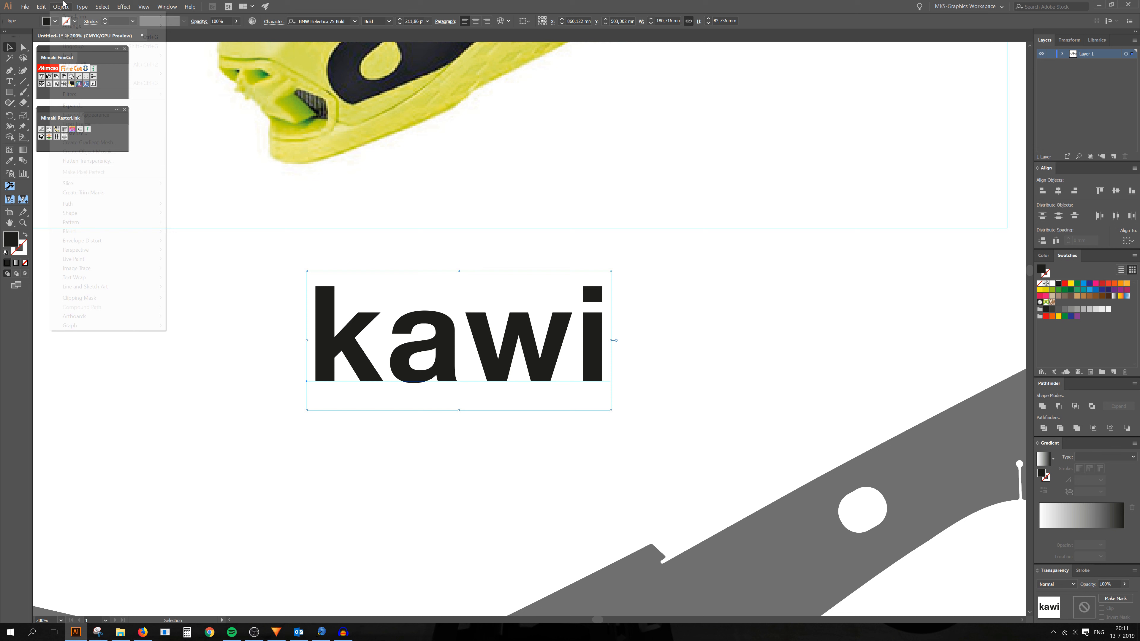
{"action": "left_click", "coordinate": [261, 329]}
{"action": "left_click", "coordinate": [321, 317]}
Expand the object and fill of the kawi text to turn it into outlined shapes.
{"action": "left_click", "coordinate": [63, 5]}
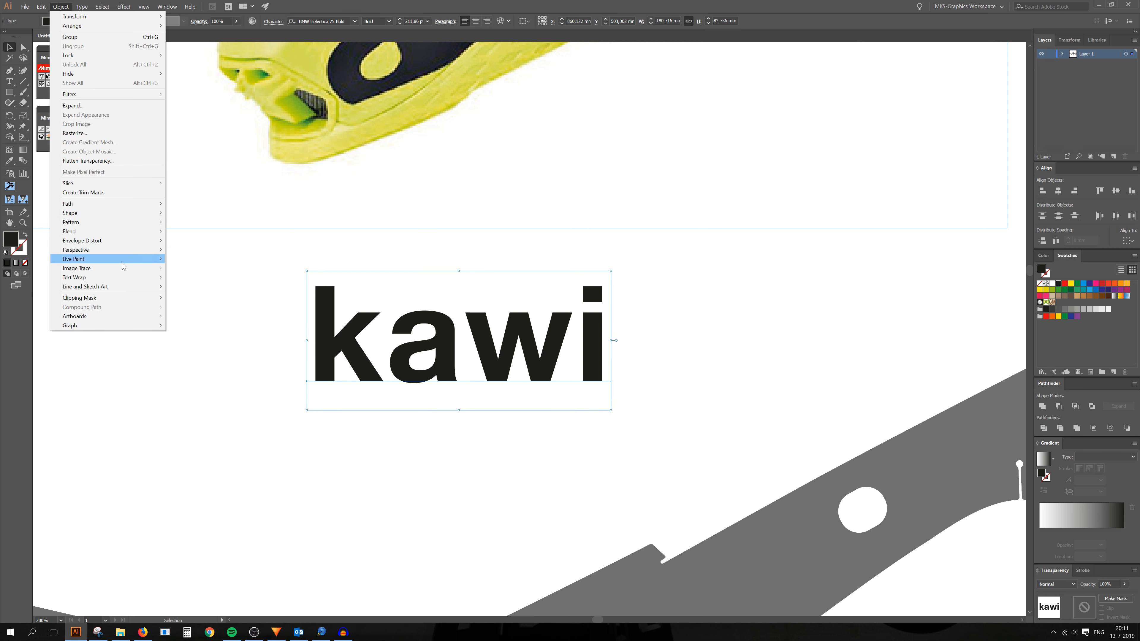
{"action": "left_click", "coordinate": [102, 106]}
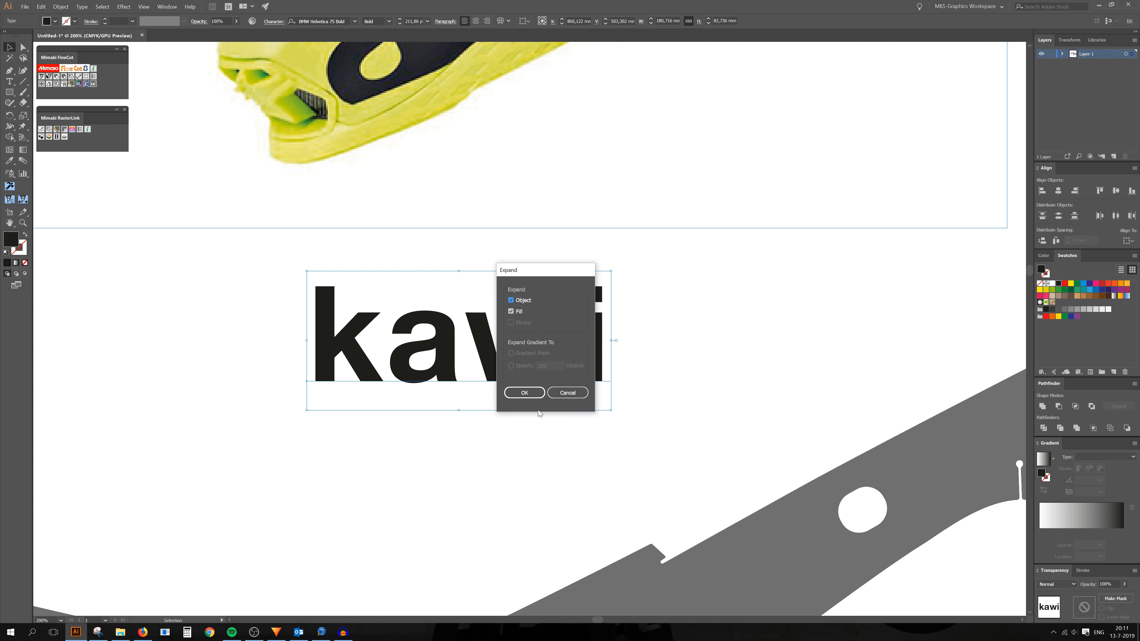
{"action": "left_click", "coordinate": [521, 395]}
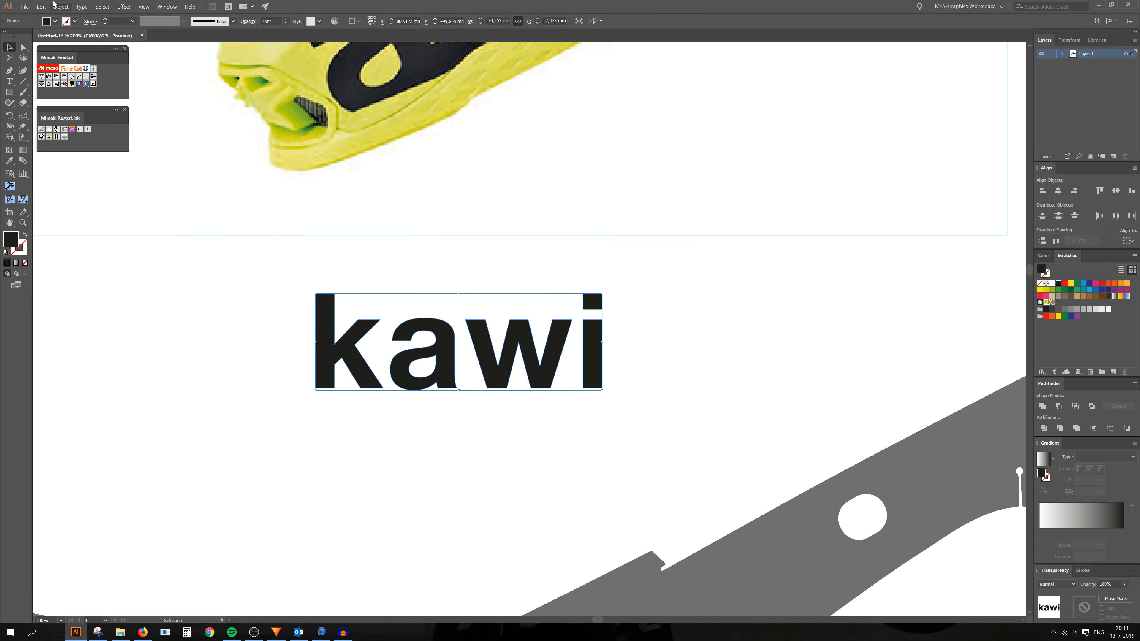
Offset the paths of the expanded kawi letters by 1,5 mm with Miter joins and a miter limit of 4.
{"action": "left_click", "coordinate": [61, 6]}
{"action": "mouse_move", "coordinate": [112, 207]}
{"action": "left_click", "coordinate": [198, 232]}
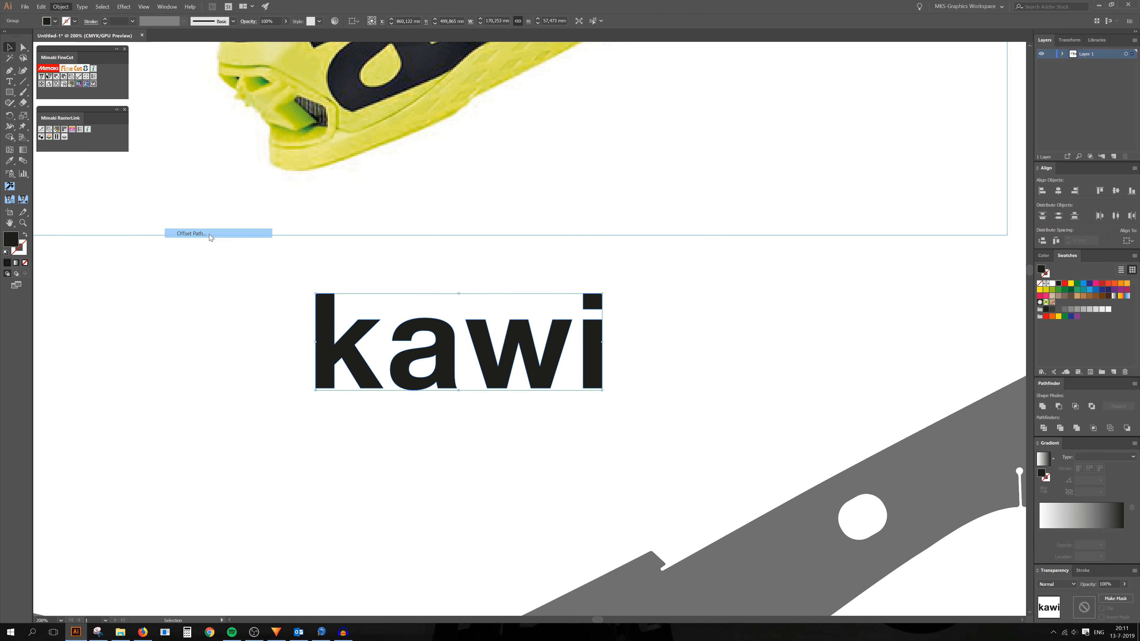
{"action": "left_click", "coordinate": [556, 481]}
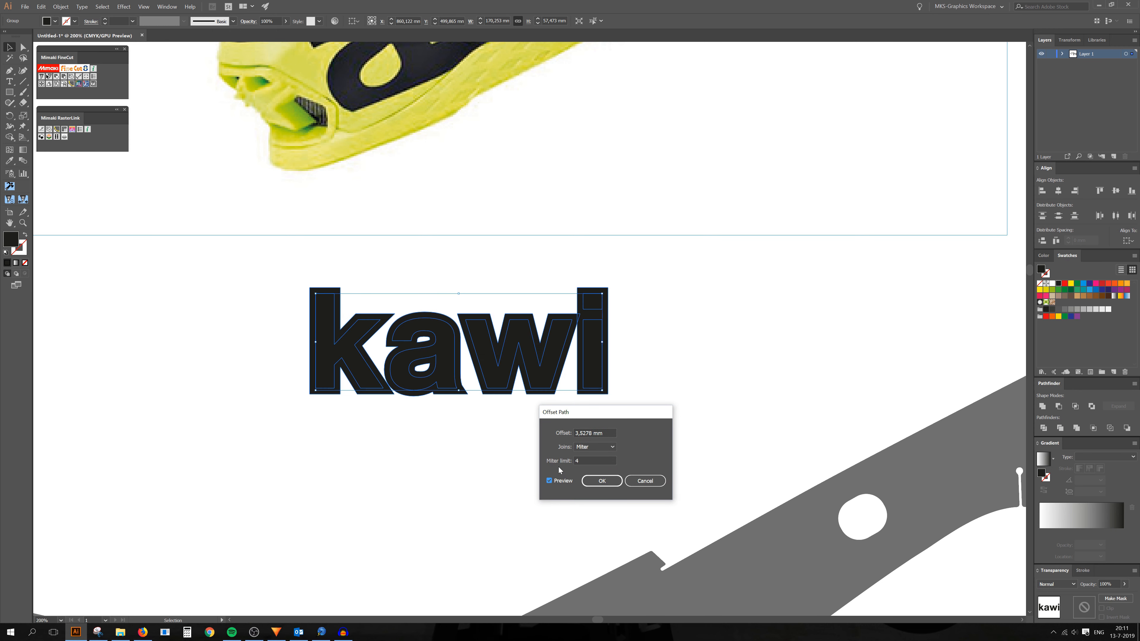
{"action": "left_click", "coordinate": [614, 433]}
{"action": "type", "text": "1,5"}
{"action": "left_click", "coordinate": [589, 459]}
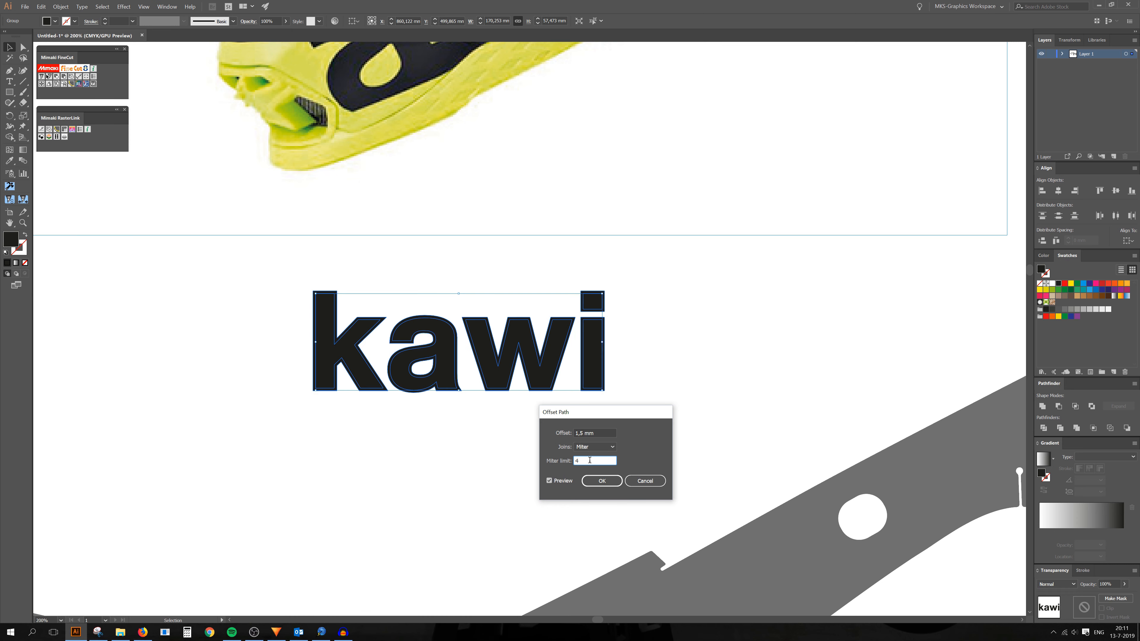
{"action": "left_click", "coordinate": [602, 481]}
{"action": "left_click", "coordinate": [583, 474]}
{"action": "scroll", "coordinate": [499, 460], "scroll_direction": "down", "scroll_amount": 2}
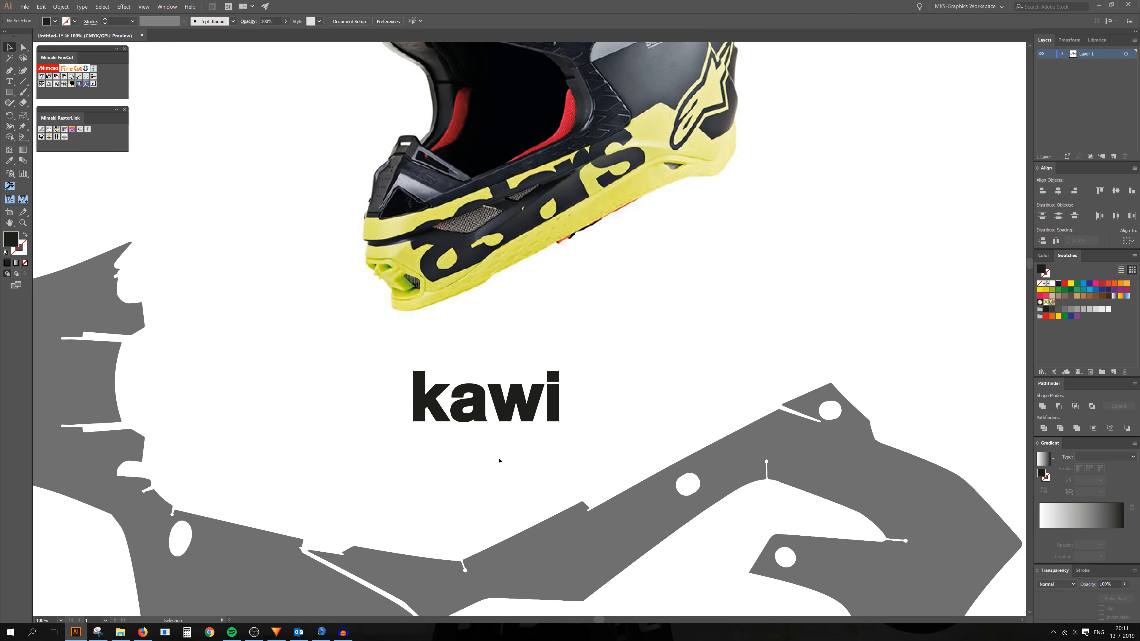
Select the kawi letters with their offset outlines and apply Pathfinder Divide and Merge to them.
{"action": "scroll", "coordinate": [471, 431], "scroll_direction": "up", "scroll_amount": 1}
{"action": "left_click_drag", "start_coordinate": [655, 449], "coordinate": [657, 450]}
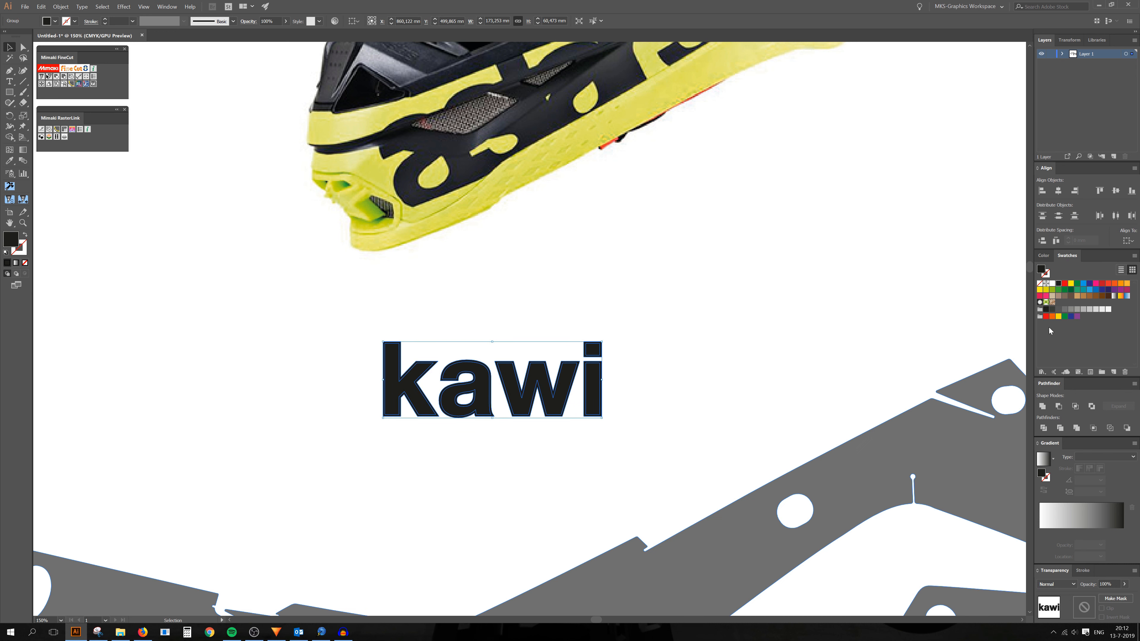
{"action": "left_click", "coordinate": [1044, 428]}
{"action": "left_click", "coordinate": [1077, 429]}
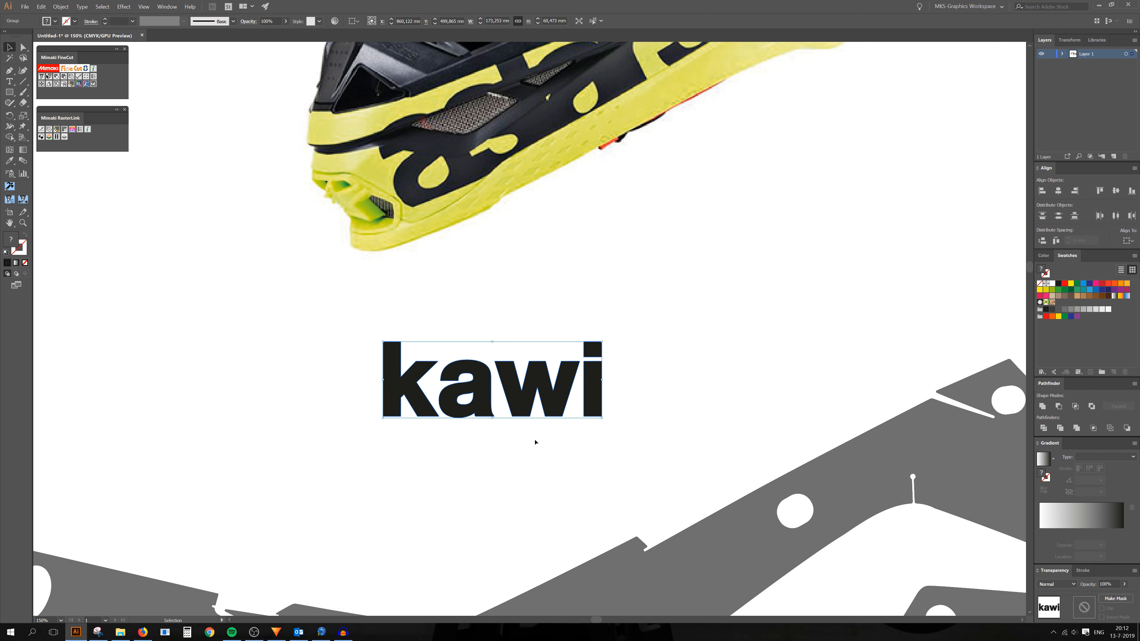
Isolate the kawi group and nudge the letter a left so it overlaps the arms of the k.
{"action": "scroll", "coordinate": [498, 415], "scroll_direction": "up", "scroll_amount": 1}
{"action": "scroll", "coordinate": [434, 434], "scroll_direction": "up", "scroll_amount": 5}
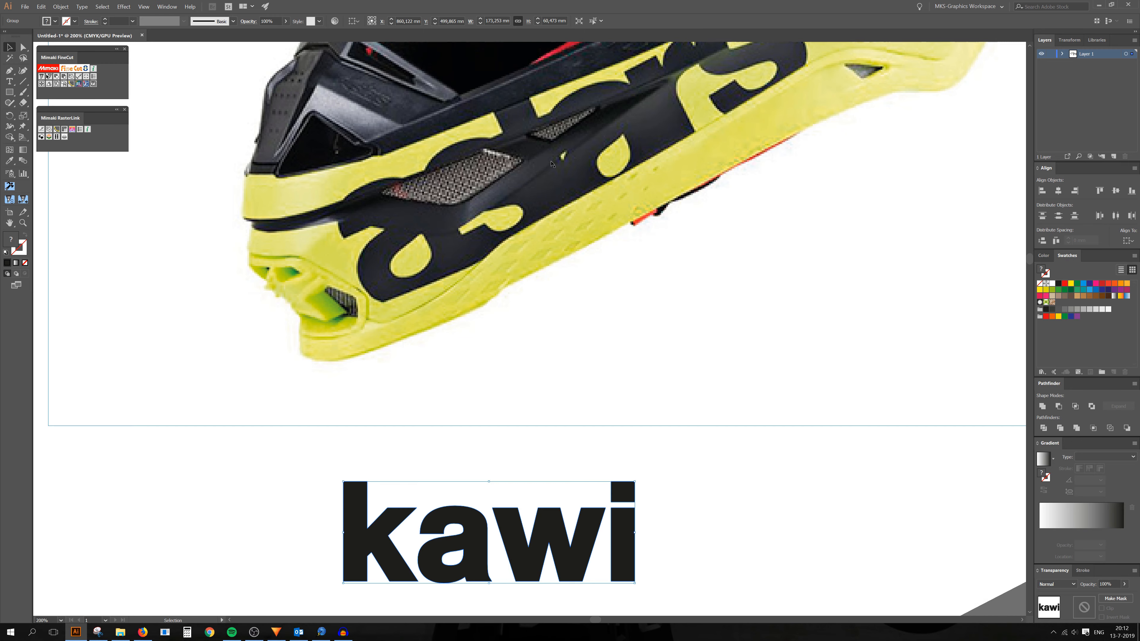
{"action": "scroll", "coordinate": [409, 589], "scroll_direction": "down", "scroll_amount": 3}
{"action": "double_click", "coordinate": [475, 463]}
{"action": "scroll", "coordinate": [442, 506], "scroll_direction": "up", "scroll_amount": 2}
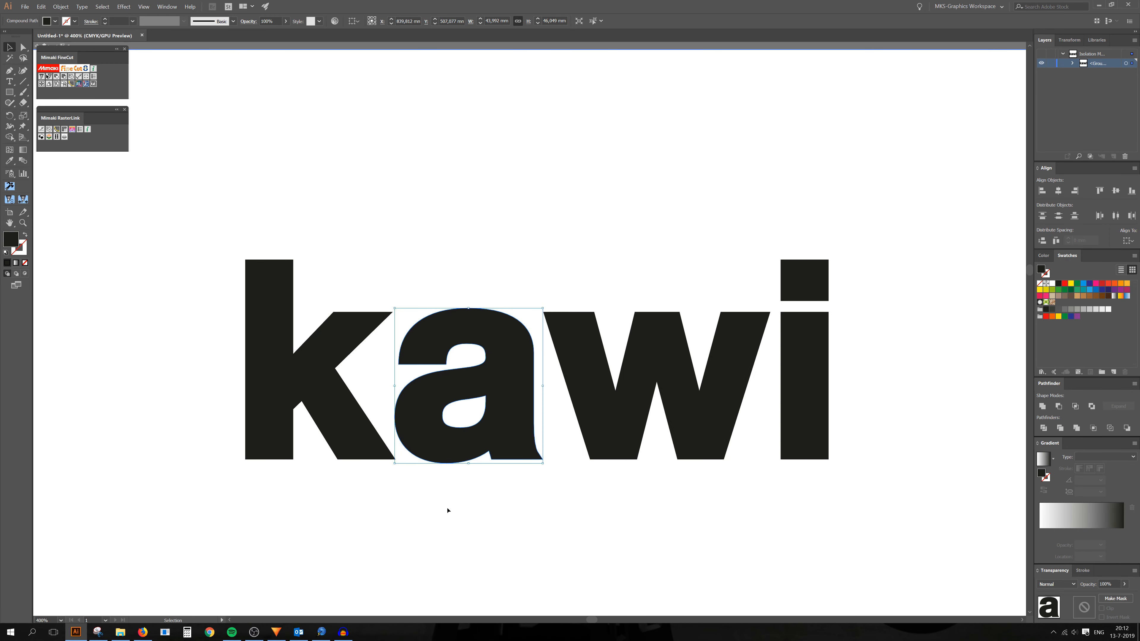
{"action": "key", "text": "Left"}
{"action": "key", "text": "Left"}
{"action": "key", "text": "Left"}
{"action": "key", "text": "Left"}
{"action": "key", "text": "Left"}
{"action": "key", "text": "Left"}
{"action": "key", "text": "Left"}
{"action": "key", "text": "Left"}
{"action": "key", "text": "Left"}
{"action": "key", "text": "Left"}
{"action": "key", "text": "Left"}
{"action": "key", "text": "Left"}
{"action": "key", "text": "Left"}
{"action": "key", "text": "Left"}
{"action": "key", "text": "Left"}
{"action": "key", "text": "Left"}
{"action": "key", "text": "Left"}
{"action": "key", "text": "Left"}
{"action": "key", "text": "Left"}
{"action": "key", "text": "Left"}
{"action": "key", "text": "Left"}
{"action": "key", "text": "Left"}
{"action": "key", "text": "Left"}
{"action": "key", "text": "Left"}
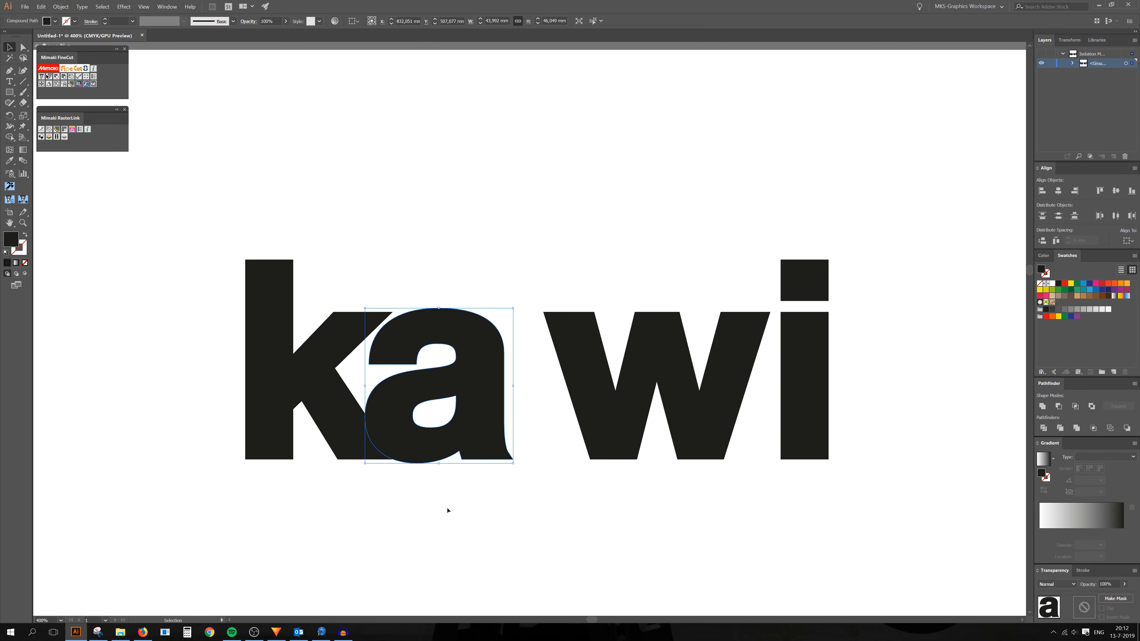
{"action": "key", "text": "Left"}
{"action": "key", "text": "Left"}
{"action": "key", "text": "Left"}
{"action": "key", "text": "Left"}
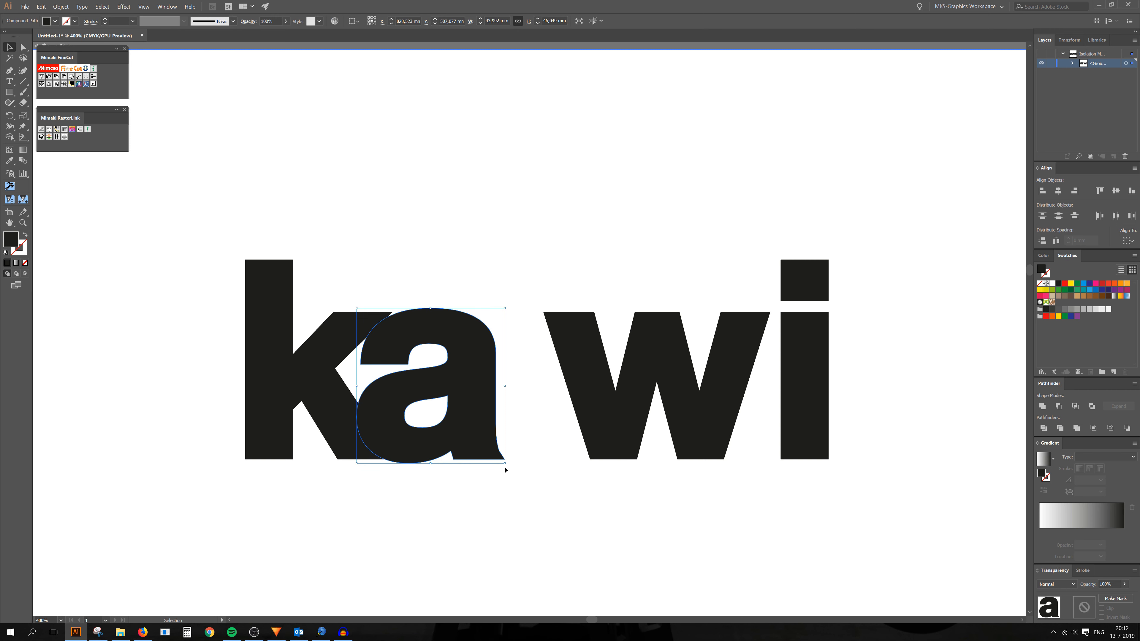
Nudge the letter w left until it overlaps the right edge of the a.
{"action": "left_click", "coordinate": [627, 458]}
{"action": "key", "text": "shift+Left"}
{"action": "key", "text": "shift+Left"}
{"action": "key", "text": "shift+Left"}
{"action": "key", "text": "shift+Left"}
{"action": "key", "text": "shift+Left"}
{"action": "key", "text": "shift+Left"}
{"action": "key", "text": "shift+Left"}
{"action": "key", "text": "shift+Left"}
{"action": "key", "text": "shift+Left"}
{"action": "key", "text": "shift+Left"}
{"action": "key", "text": "shift+Left"}
{"action": "key", "text": "shift+Left"}
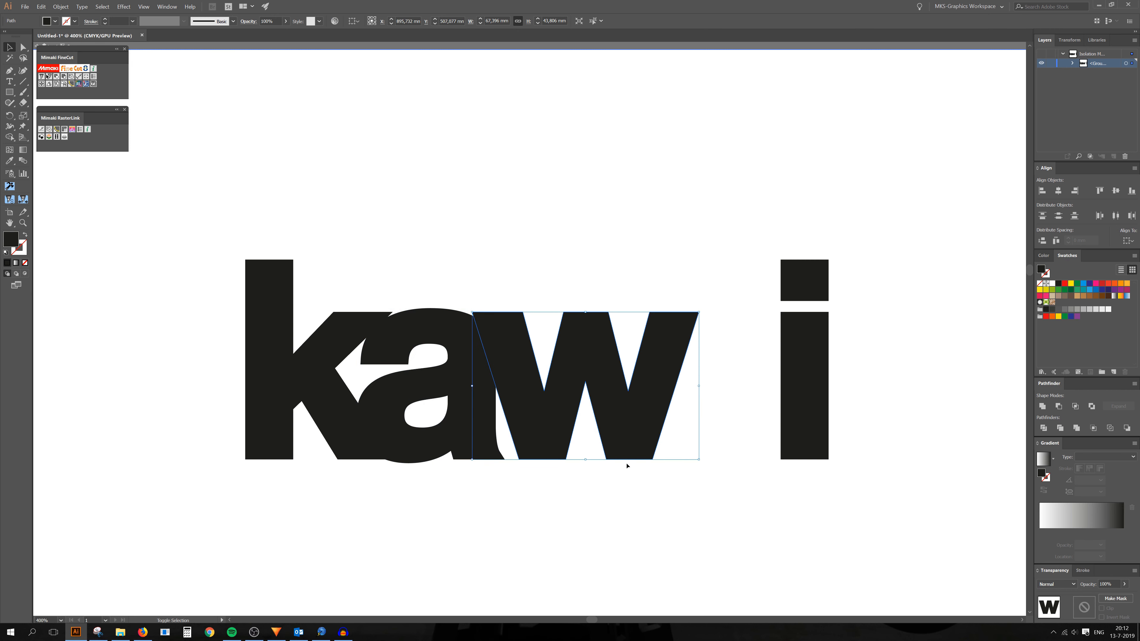
{"action": "key", "text": "shift+Left"}
{"action": "key", "text": "shift+Left"}
{"action": "key", "text": "shift+Left"}
{"action": "key", "text": "shift+Left"}
{"action": "key", "text": "shift+Left"}
{"action": "key", "text": "shift+Left"}
Select the stem and dot of the i together and nudge them left until they overlap the w.
{"action": "left_click", "coordinate": [804, 345]}
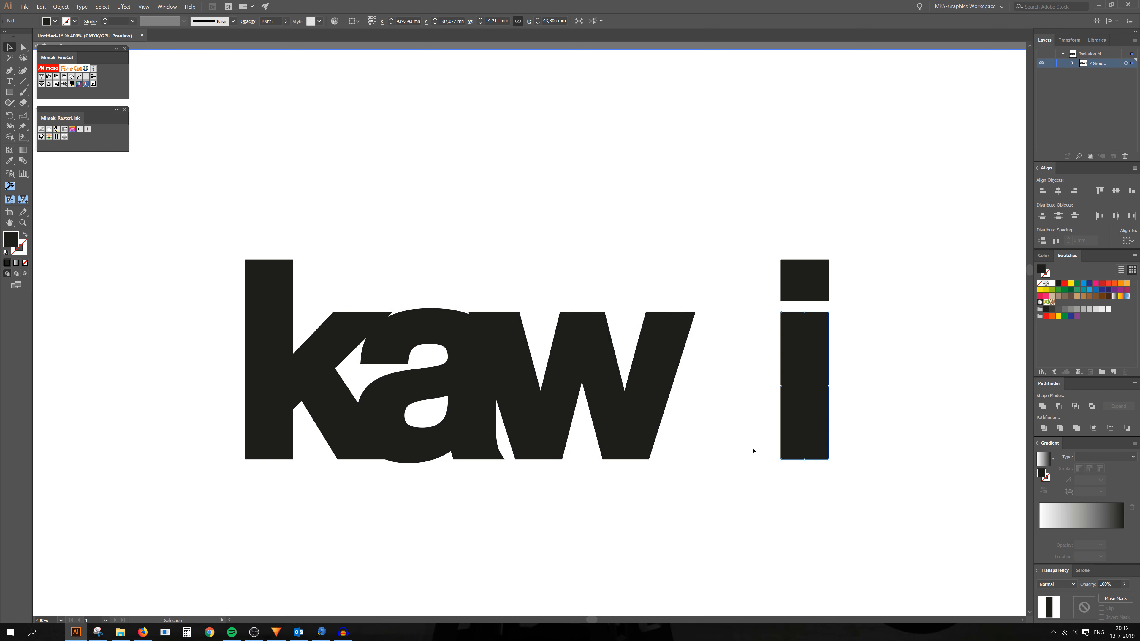
{"action": "left_click", "coordinate": [809, 286], "text": "shift"}
{"action": "key", "text": "shift+Left"}
{"action": "key", "text": "shift+Left"}
{"action": "key", "text": "shift+Left"}
{"action": "key", "text": "shift+Left"}
{"action": "key", "text": "shift+Left"}
{"action": "key", "text": "shift+Left"}
{"action": "key", "text": "shift+Left"}
{"action": "key", "text": "shift+Left"}
{"action": "key", "text": "shift+Left"}
{"action": "key", "text": "shift+Left"}
{"action": "key", "text": "shift+Left"}
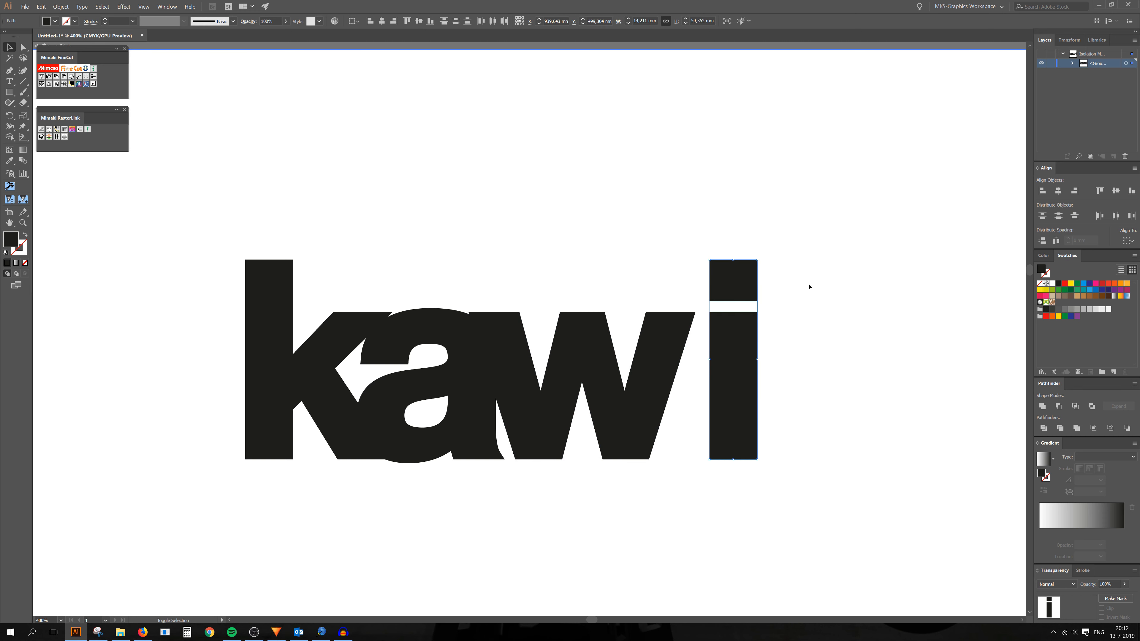
{"action": "key", "text": "shift+Left"}
{"action": "key", "text": "shift+Left"}
{"action": "key", "text": "shift+Left"}
{"action": "key", "text": "shift+Left"}
{"action": "key", "text": "Left"}
{"action": "key", "text": "Left"}
{"action": "key", "text": "Left"}
{"action": "key", "text": "Left"}
{"action": "key", "text": "Left"}
{"action": "key", "text": "Left"}
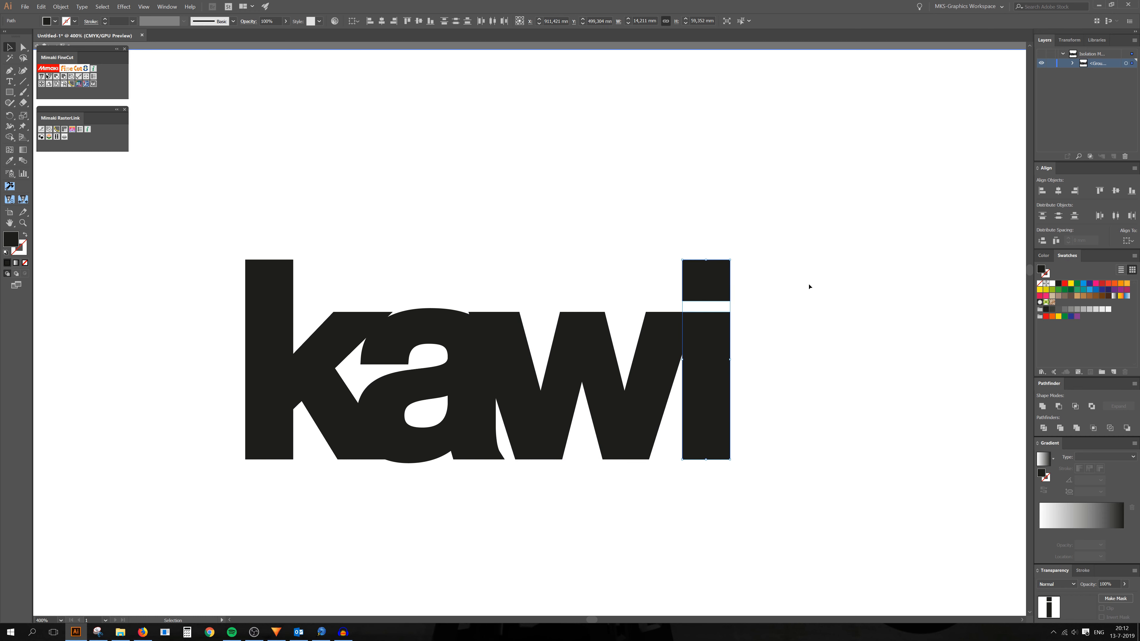
{"action": "left_click", "coordinate": [809, 286]}
Delete the stray unfilled path inside the letter a of the kawi lettering.
{"action": "scroll", "coordinate": [605, 422], "scroll_direction": "down", "scroll_amount": 4}
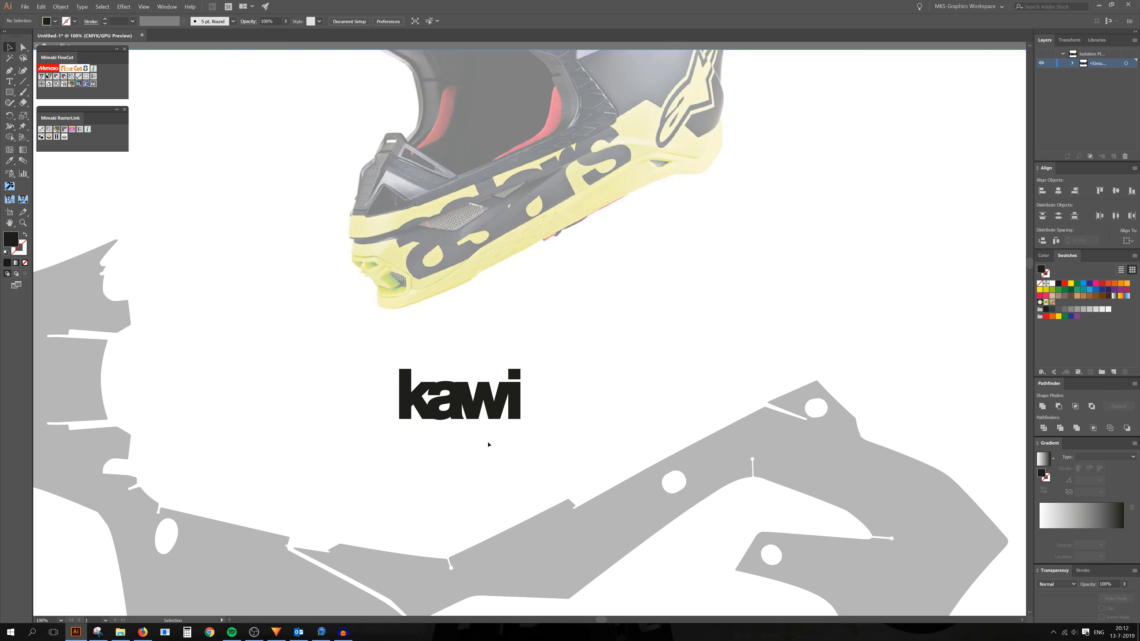
{"action": "scroll", "coordinate": [486, 440], "scroll_direction": "up", "scroll_amount": 1}
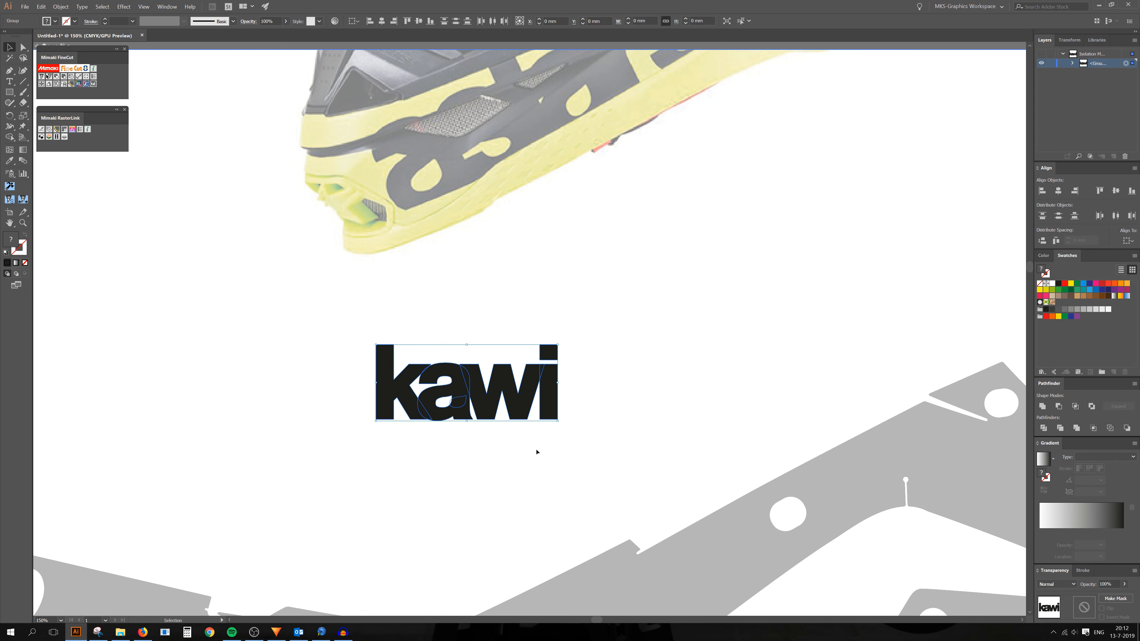
{"action": "scroll", "coordinate": [426, 400], "scroll_direction": "up", "scroll_amount": 1}
{"action": "key", "text": "a"}
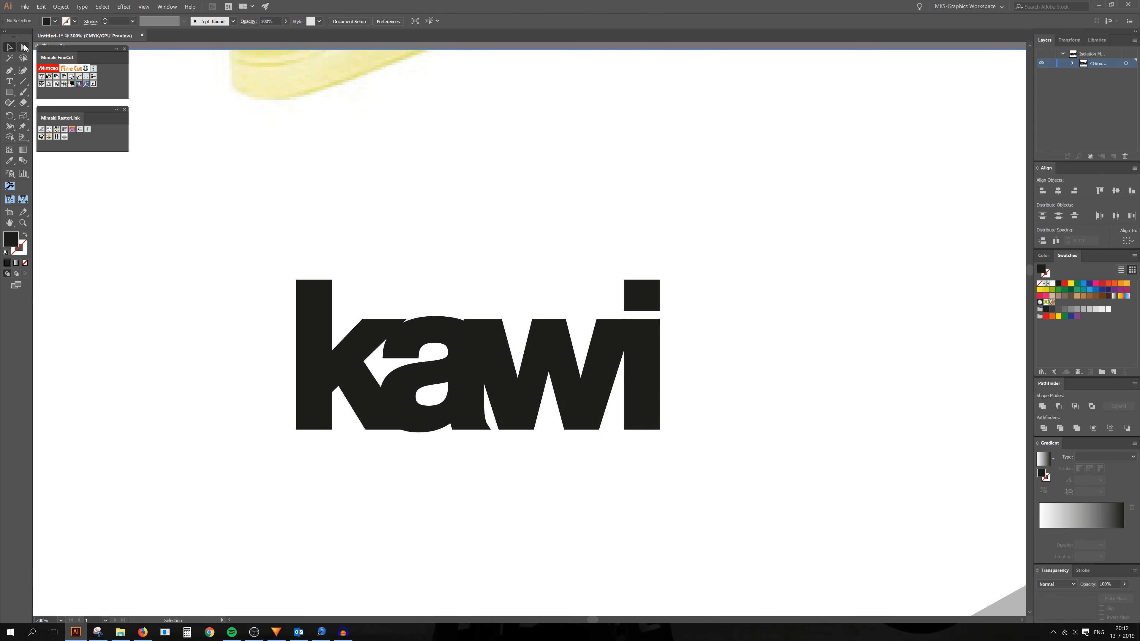
{"action": "scroll", "coordinate": [483, 407], "scroll_direction": "up", "scroll_amount": 2}
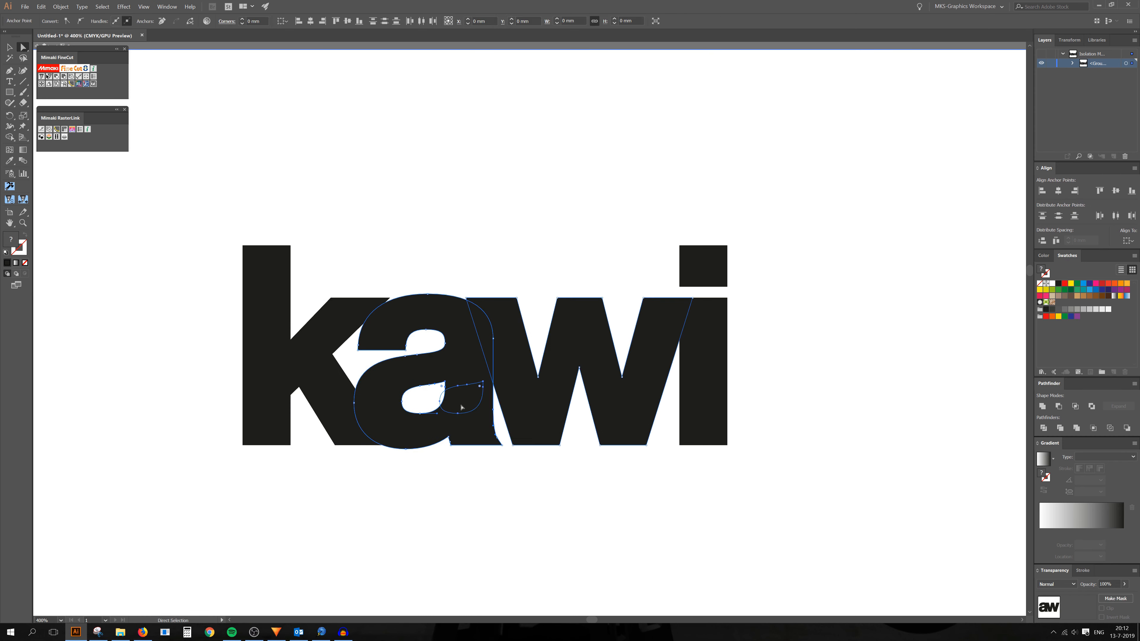
{"action": "scroll", "coordinate": [464, 396], "scroll_direction": "up", "scroll_amount": 1}
{"action": "left_click", "coordinate": [428, 404]}
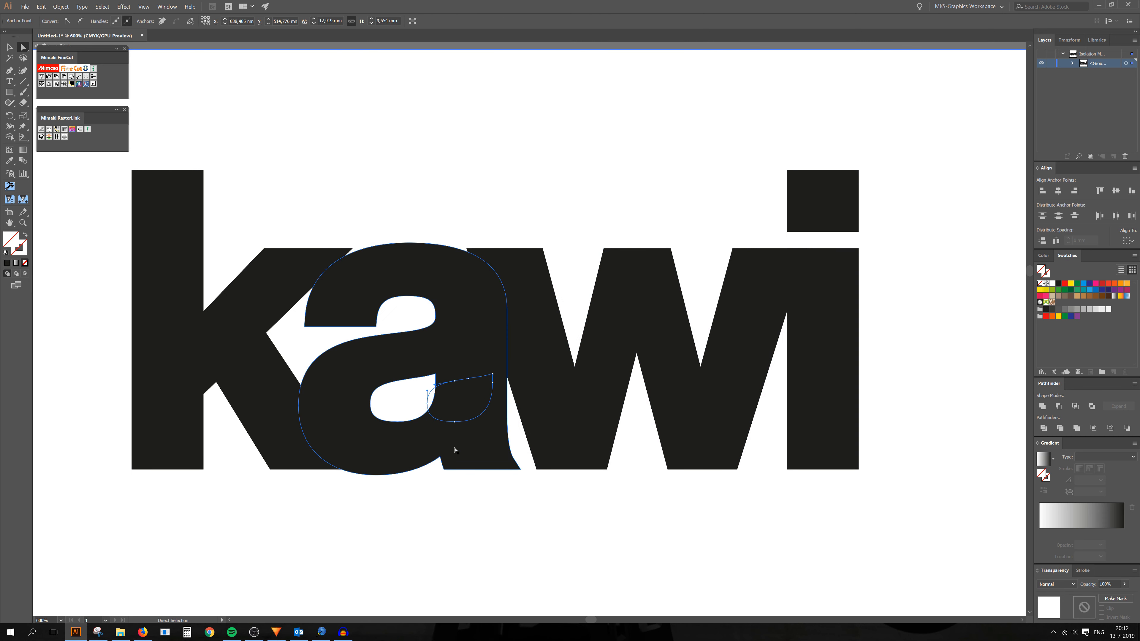
{"action": "key", "text": "ctrl+shift+a"}
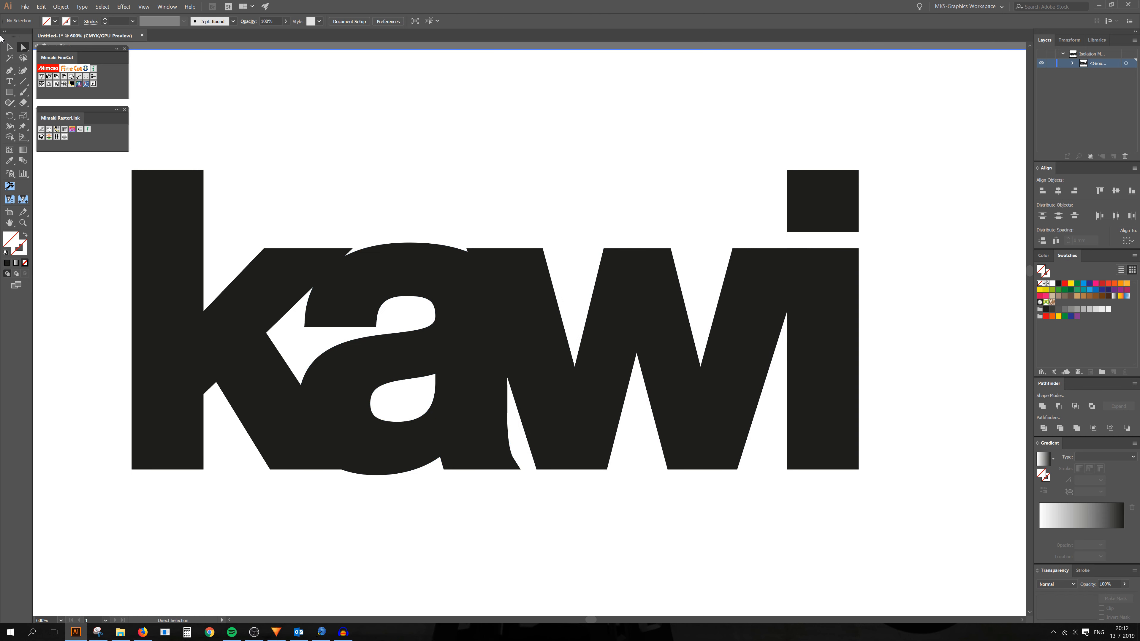
Combine the overlapping kawi letters with Pathfinder Merge and leave isolation mode.
{"action": "left_click", "coordinate": [9, 47]}
{"action": "left_click", "coordinate": [294, 308]}
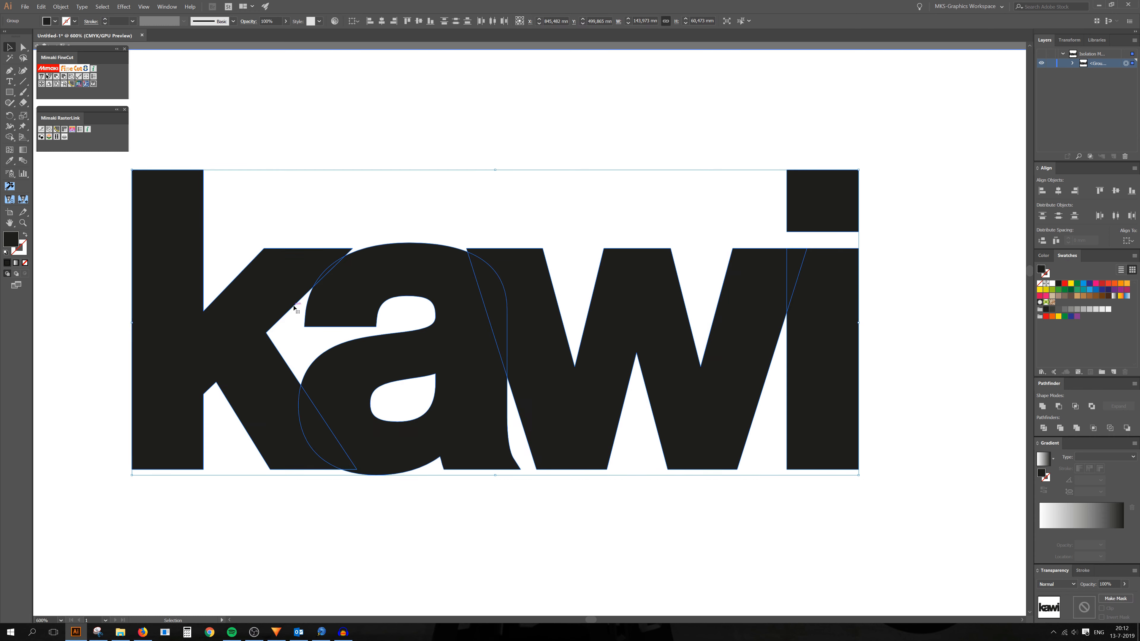
{"action": "left_click", "coordinate": [1076, 428]}
{"action": "scroll", "coordinate": [321, 298], "scroll_direction": "down", "scroll_amount": 3}
{"action": "left_click", "coordinate": [244, 257]}
{"action": "scroll", "coordinate": [370, 327], "scroll_direction": "down", "scroll_amount": 3}
{"action": "double_click", "coordinate": [400, 356]}
{"action": "scroll", "coordinate": [297, 303], "scroll_direction": "up", "scroll_amount": 2}
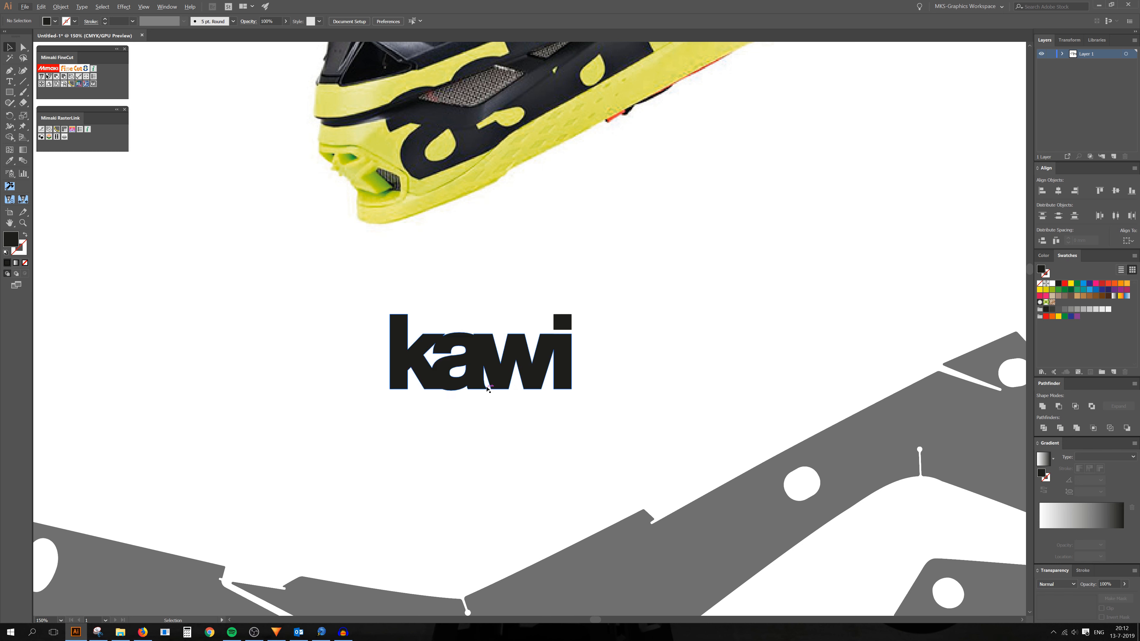
Copy the merged kawi lettering and paste it inside the clipping group of the long side panel template.
{"action": "scroll", "coordinate": [466, 365], "scroll_direction": "down", "scroll_amount": 1}
{"action": "left_click", "coordinate": [464, 365]}
{"action": "scroll", "coordinate": [462, 364], "scroll_direction": "down", "scroll_amount": 3}
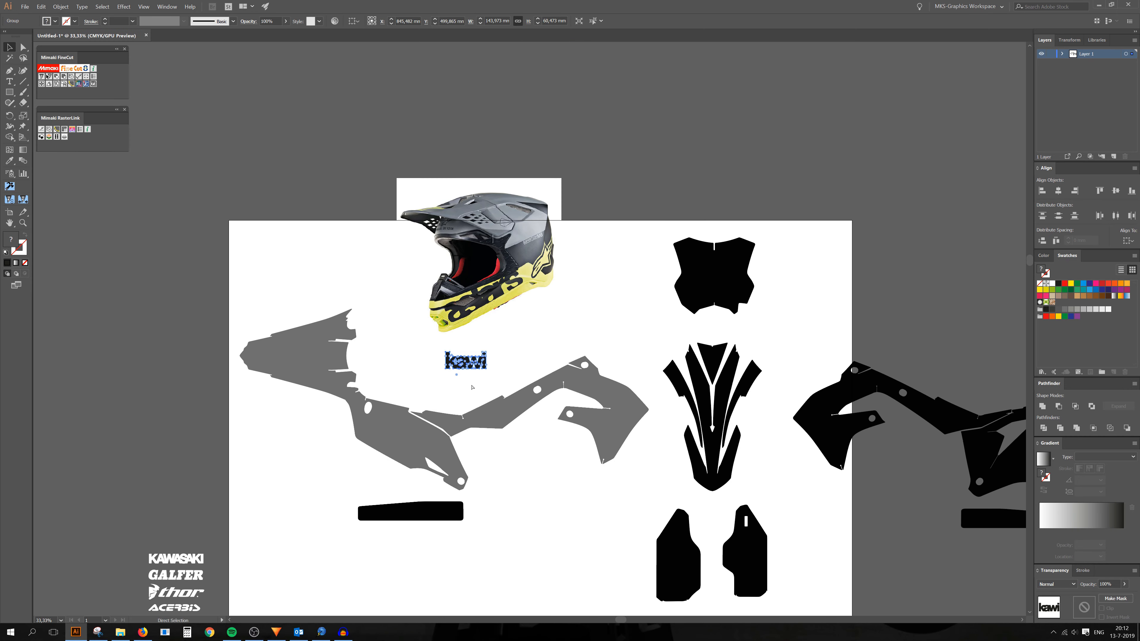
{"action": "left_click", "coordinate": [472, 387]}
{"action": "scroll", "coordinate": [568, 434], "scroll_direction": "up", "scroll_amount": 2}
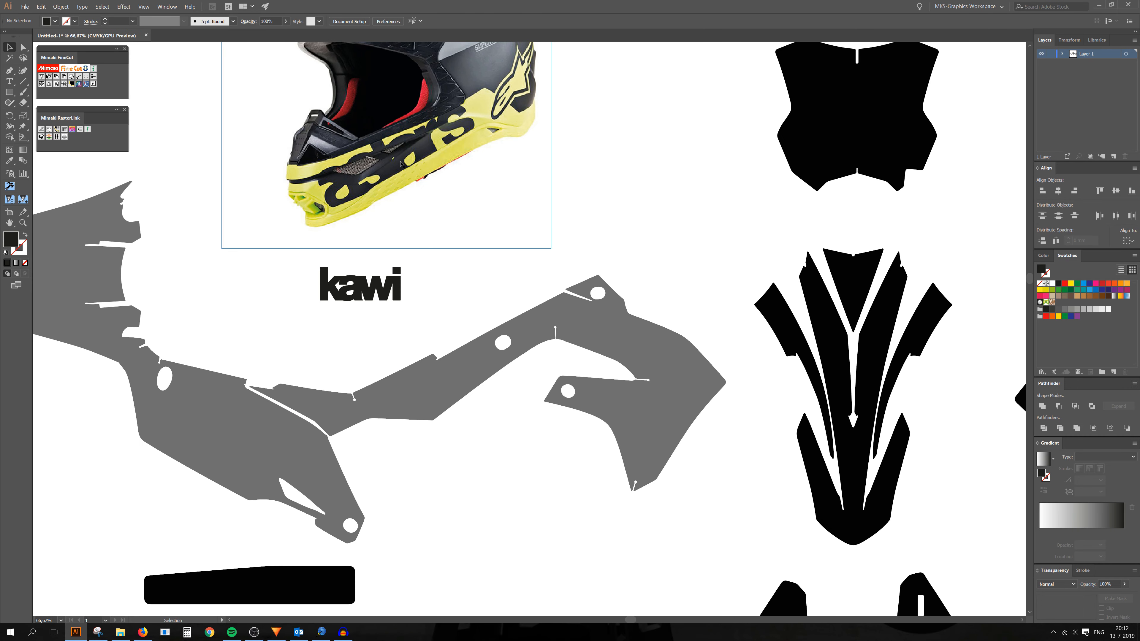
{"action": "double_click", "coordinate": [314, 407]}
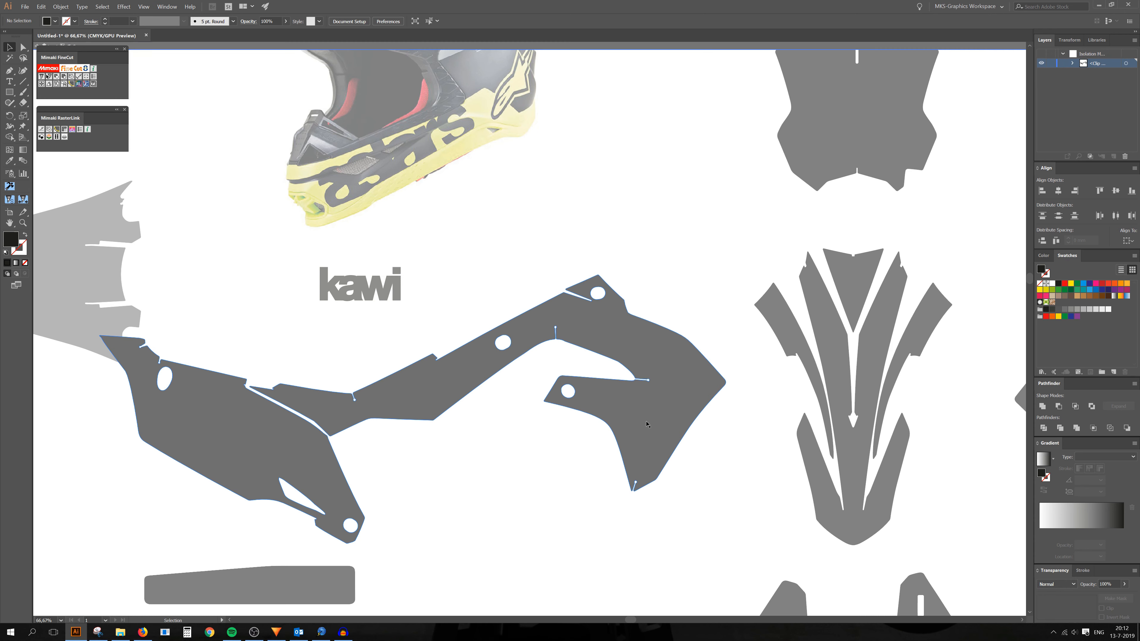
{"action": "key", "text": "ctrl+v"}
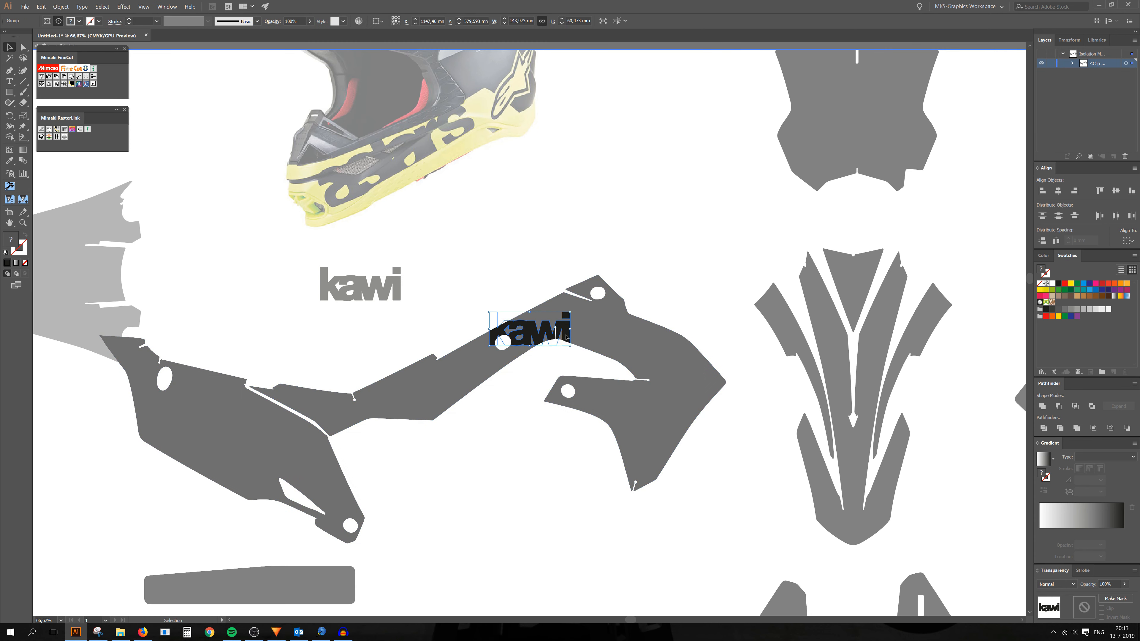
Place the pasted kawi lettering on the lower shroud area, enlarged to about 215 × 128 mm and tilted down towards the i.
{"action": "left_click_drag", "start_coordinate": [575, 326], "coordinate": [687, 418]}
{"action": "scroll", "coordinate": [650, 417], "scroll_direction": "up", "scroll_amount": 1}
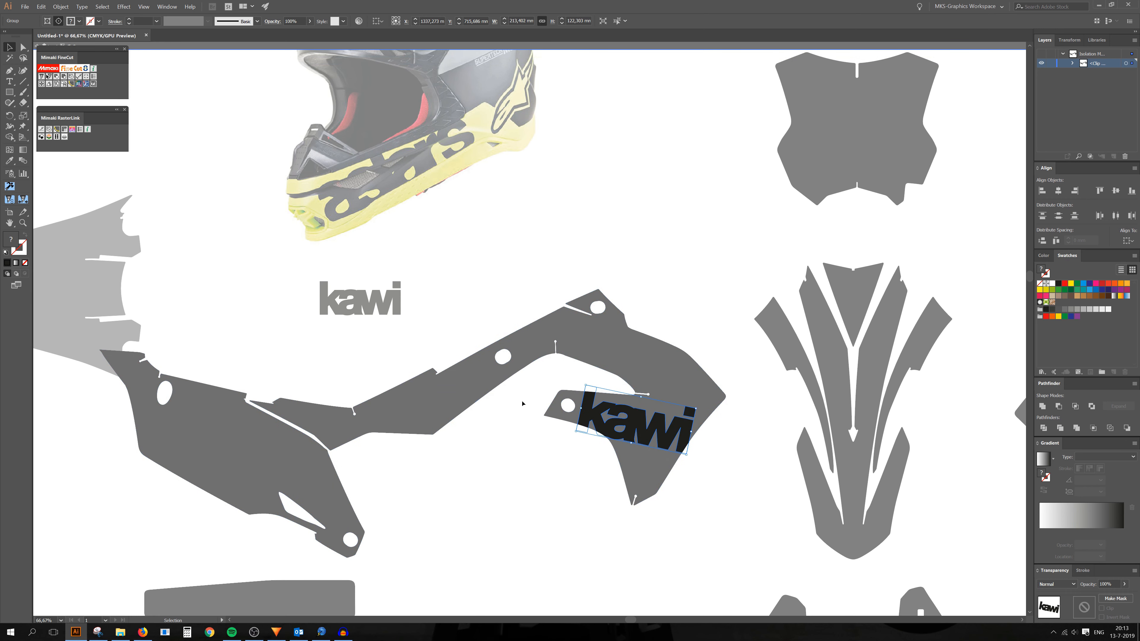
{"action": "scroll", "coordinate": [699, 436], "scroll_direction": "up", "scroll_amount": 1}
{"action": "left_click_drag", "start_coordinate": [648, 439], "coordinate": [649, 437]}
{"action": "scroll", "coordinate": [620, 415], "scroll_direction": "down", "scroll_amount": 2}
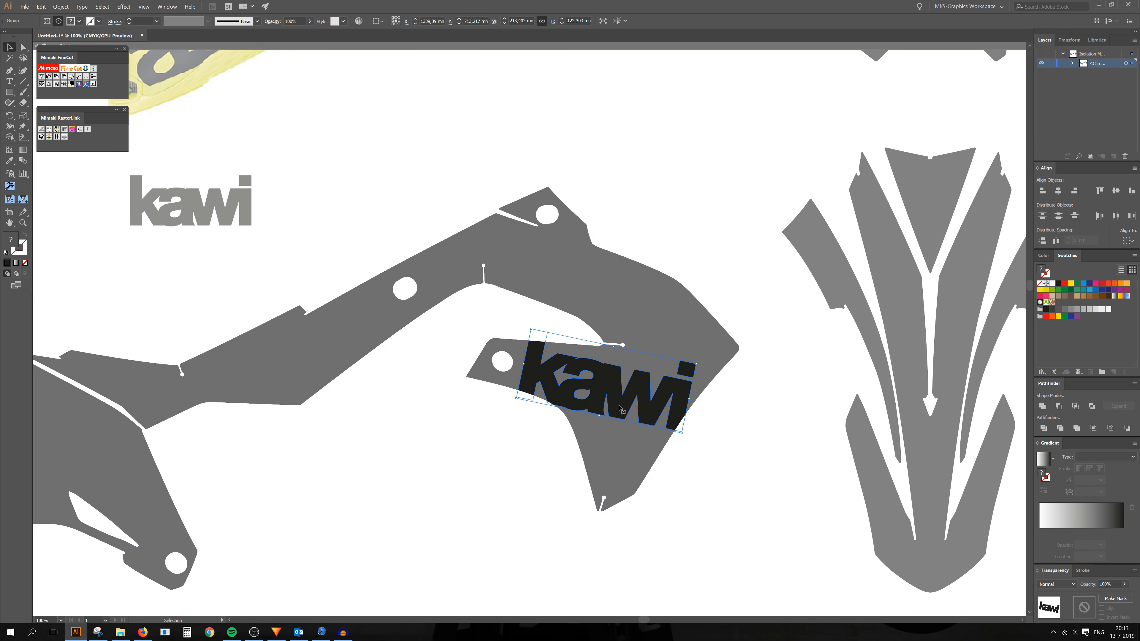
{"action": "left_click_drag", "start_coordinate": [648, 406], "coordinate": [663, 401]}
{"action": "scroll", "coordinate": [626, 406], "scroll_direction": "down", "scroll_amount": 2}
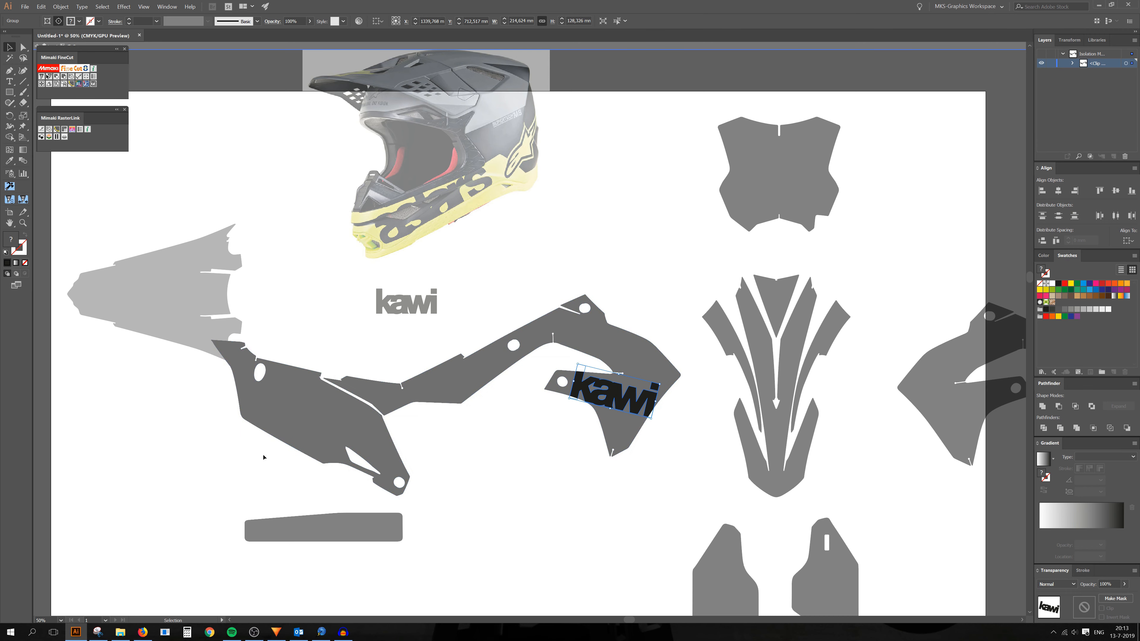
Nudge the kawi lettering on the shroud and scale it up slightly to about 227 × 136 mm overall.
{"action": "scroll", "coordinate": [276, 467], "scroll_direction": "up", "scroll_amount": 1}
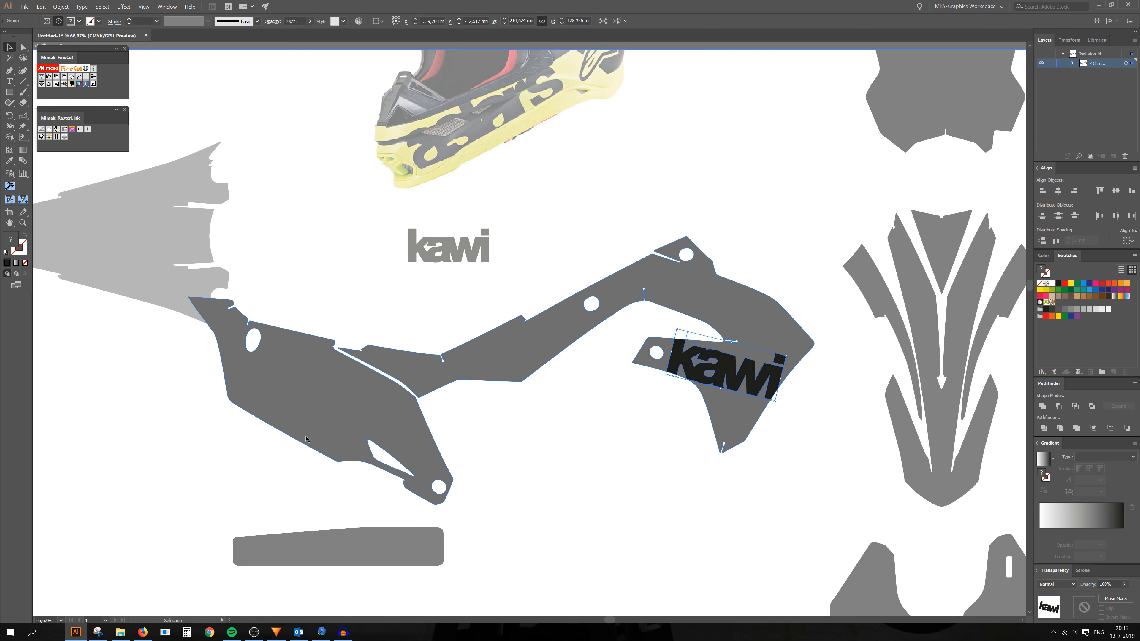
{"action": "scroll", "coordinate": [397, 435], "scroll_direction": "down", "scroll_amount": 1}
{"action": "scroll", "coordinate": [618, 421], "scroll_direction": "up", "scroll_amount": 2}
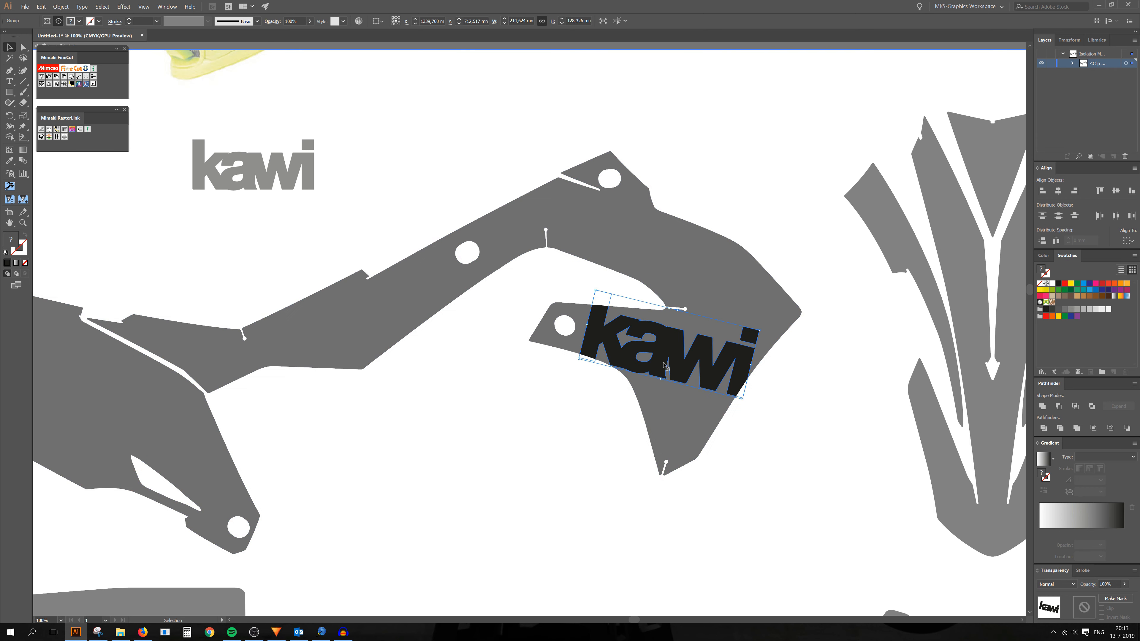
{"action": "left_click_drag", "start_coordinate": [664, 366], "coordinate": [661, 363]}
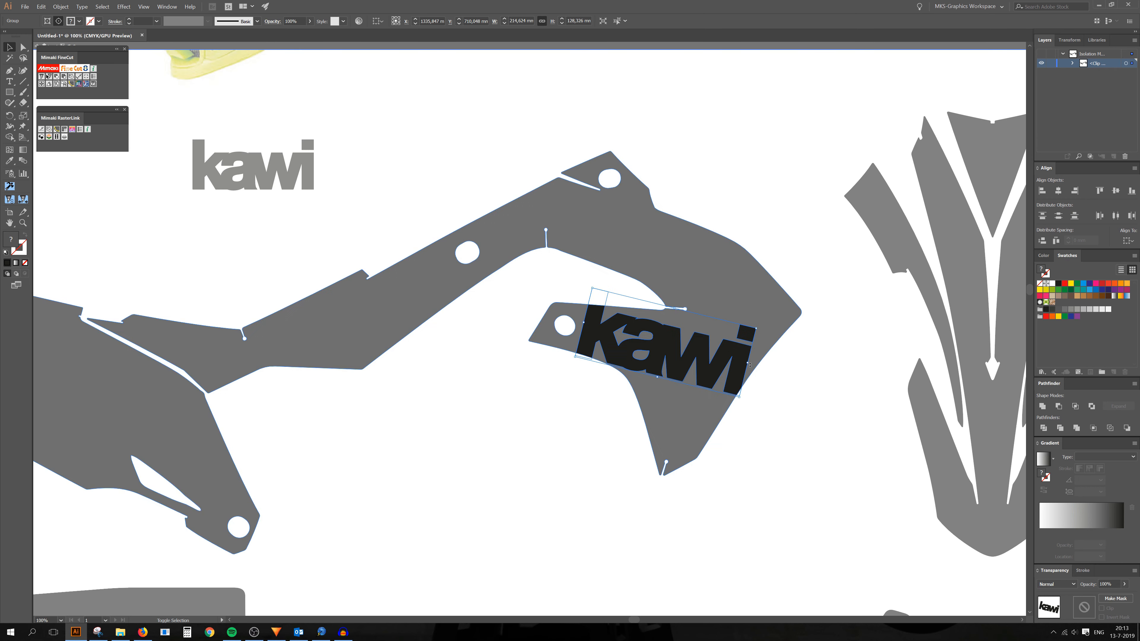
{"action": "left_click_drag", "start_coordinate": [748, 365], "coordinate": [761, 368]}
{"action": "left_click", "coordinate": [749, 416]}
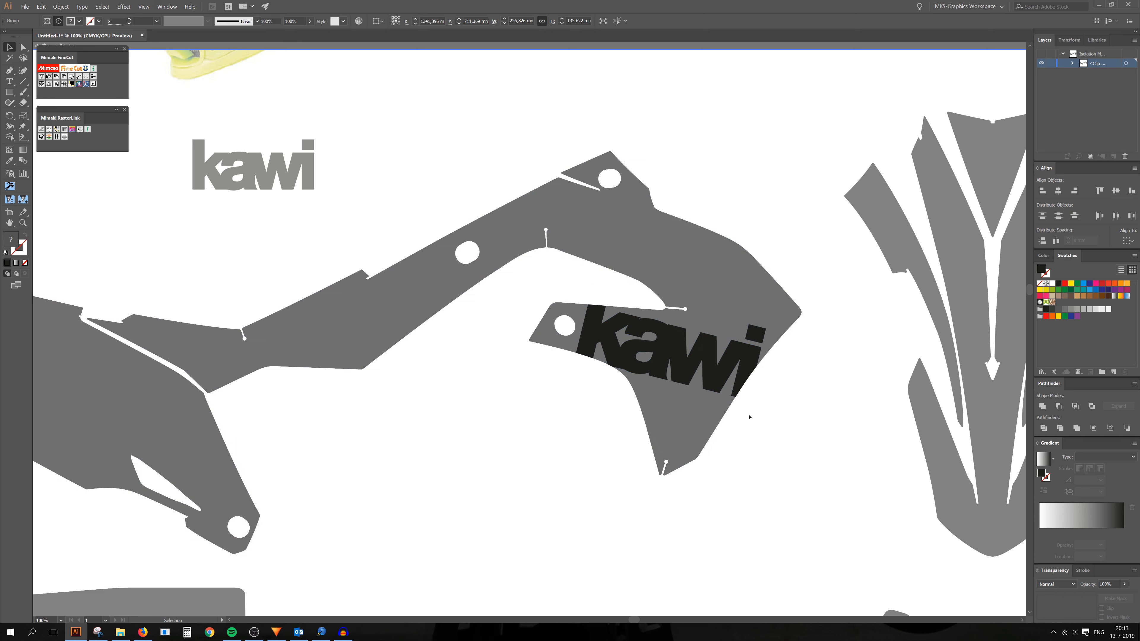
Delete the two leftover paths filling the openings in and around the letter a of the shroud lettering.
{"action": "left_click", "coordinate": [678, 362]}
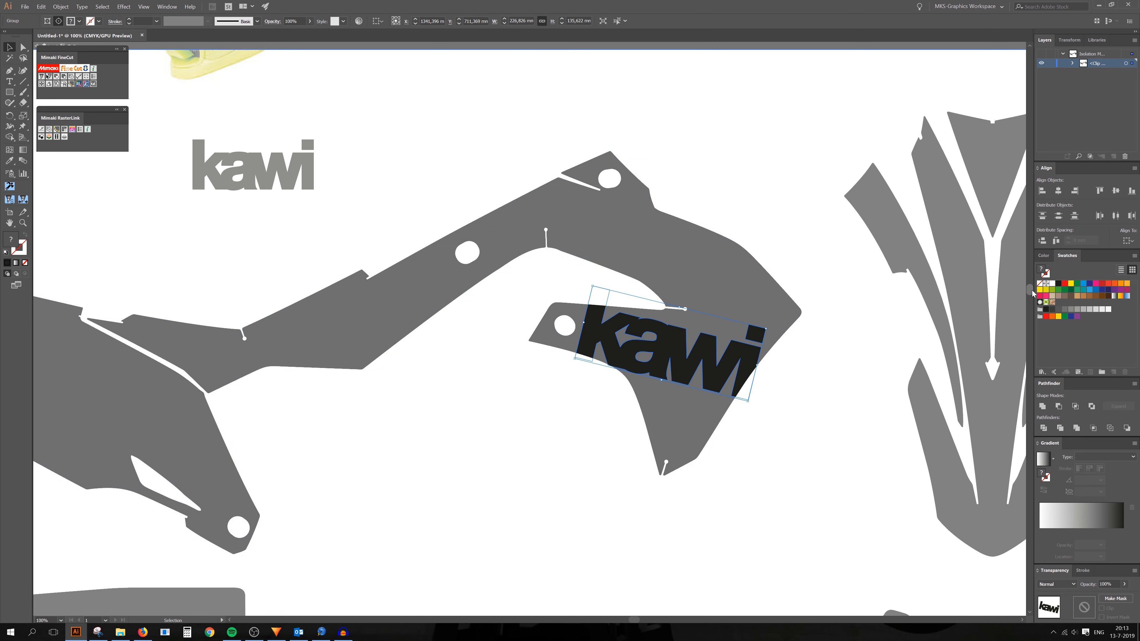
{"action": "left_click", "coordinate": [1043, 255]}
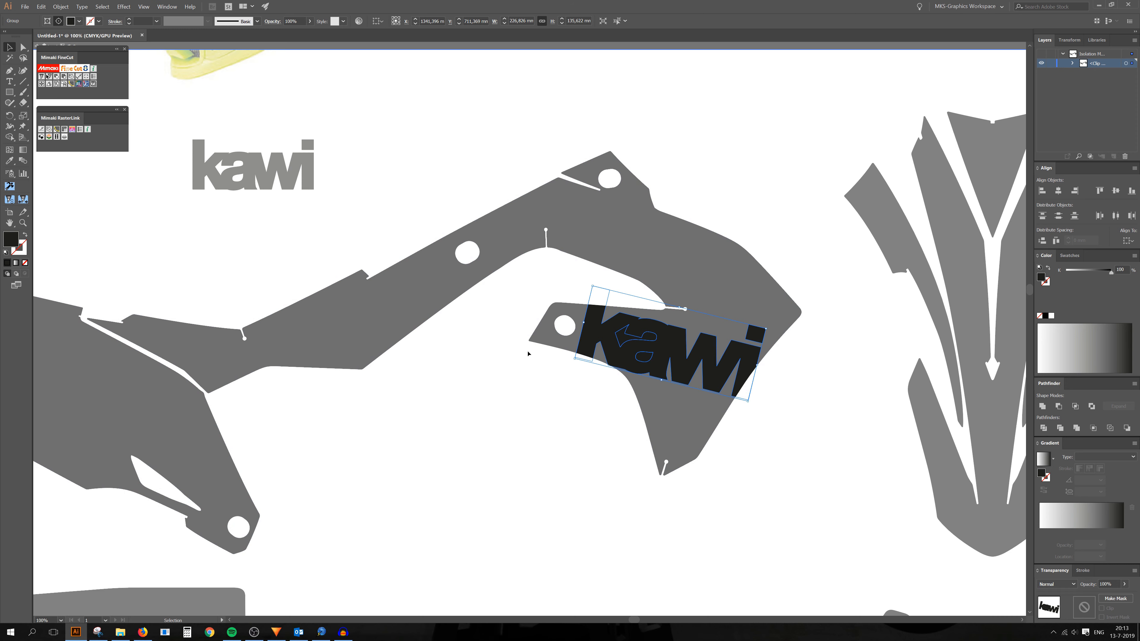
{"action": "left_click", "coordinate": [22, 48]}
{"action": "scroll", "coordinate": [680, 383], "scroll_direction": "up", "scroll_amount": 2}
{"action": "left_click", "coordinate": [891, 428]}
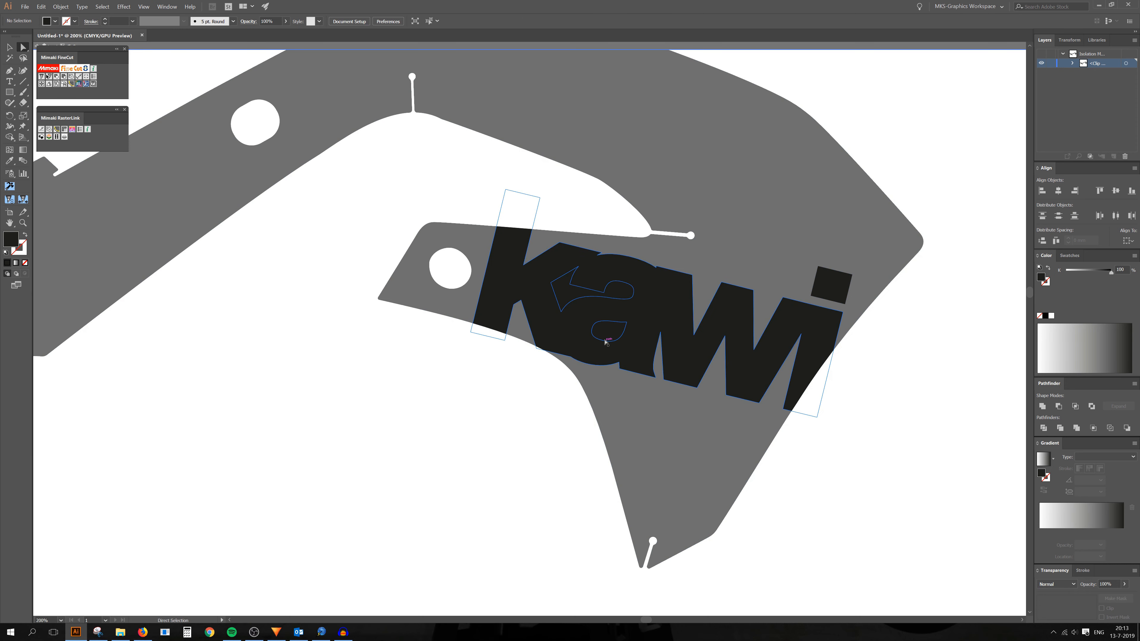
{"action": "left_click", "coordinate": [606, 341]}
{"action": "left_click", "coordinate": [613, 297], "text": "shift"}
{"action": "key", "text": "Delete"}
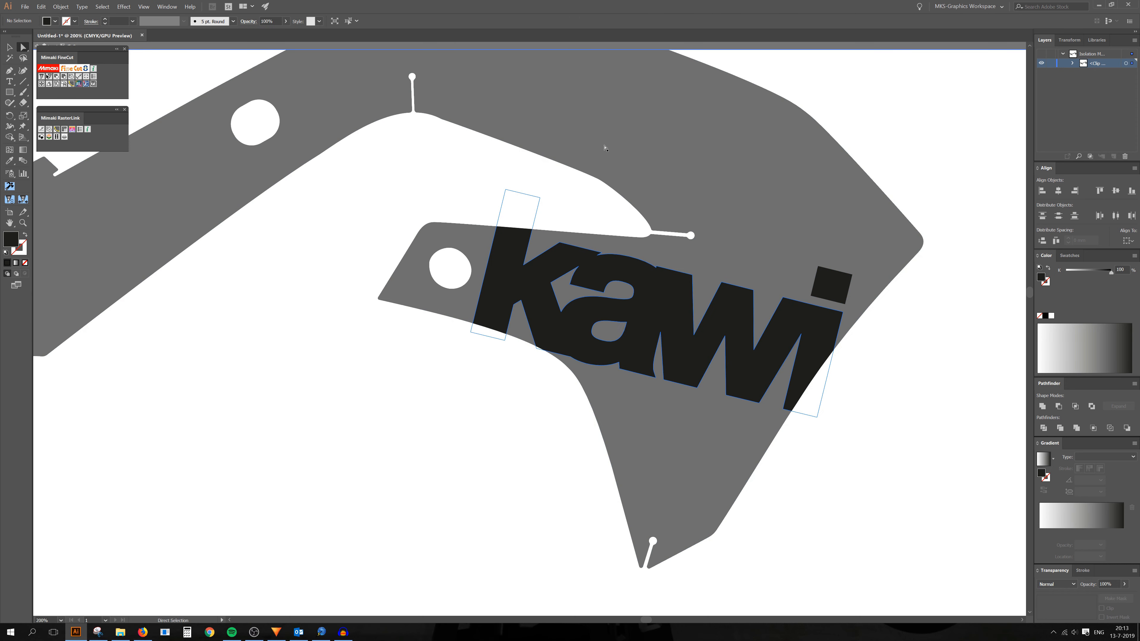
Switch the shroud lettering's colour mode to RGB with the black fill 000000.
{"action": "left_click", "coordinate": [10, 48]}
{"action": "left_click", "coordinate": [499, 277]}
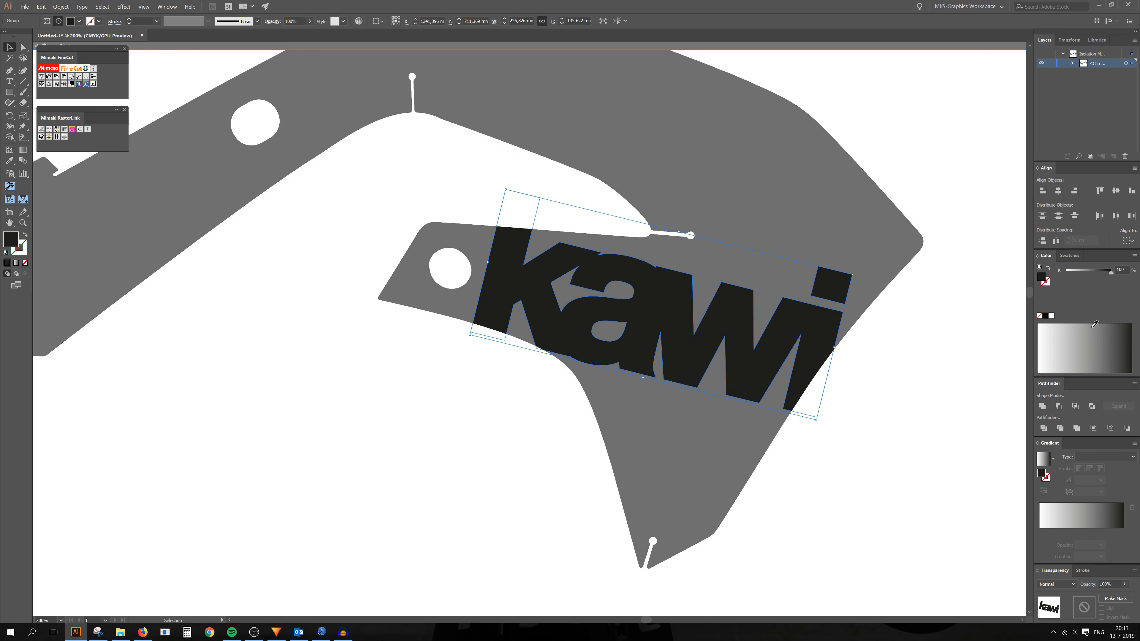
{"action": "left_click", "coordinate": [1135, 257]}
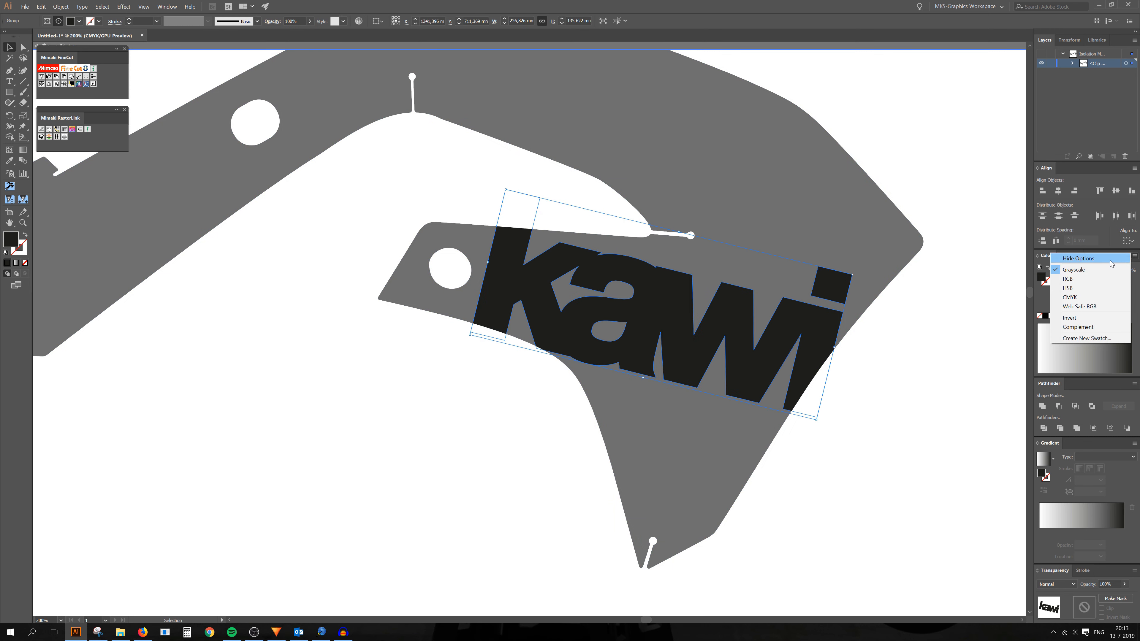
{"action": "left_click", "coordinate": [1089, 283]}
{"action": "left_click", "coordinate": [1067, 288]}
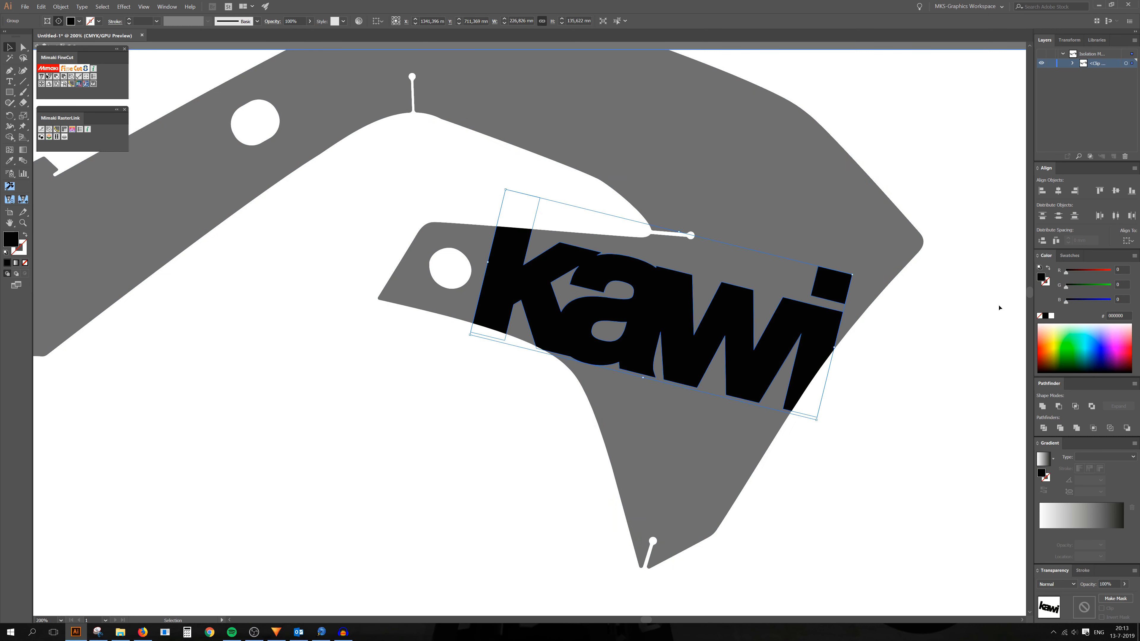
{"action": "left_click", "coordinate": [888, 375]}
Draw a rectangle about 359 × 195 mm over the shroud's lower area and fill it with yellow.
{"action": "scroll", "coordinate": [791, 465], "scroll_direction": "up", "scroll_amount": 4}
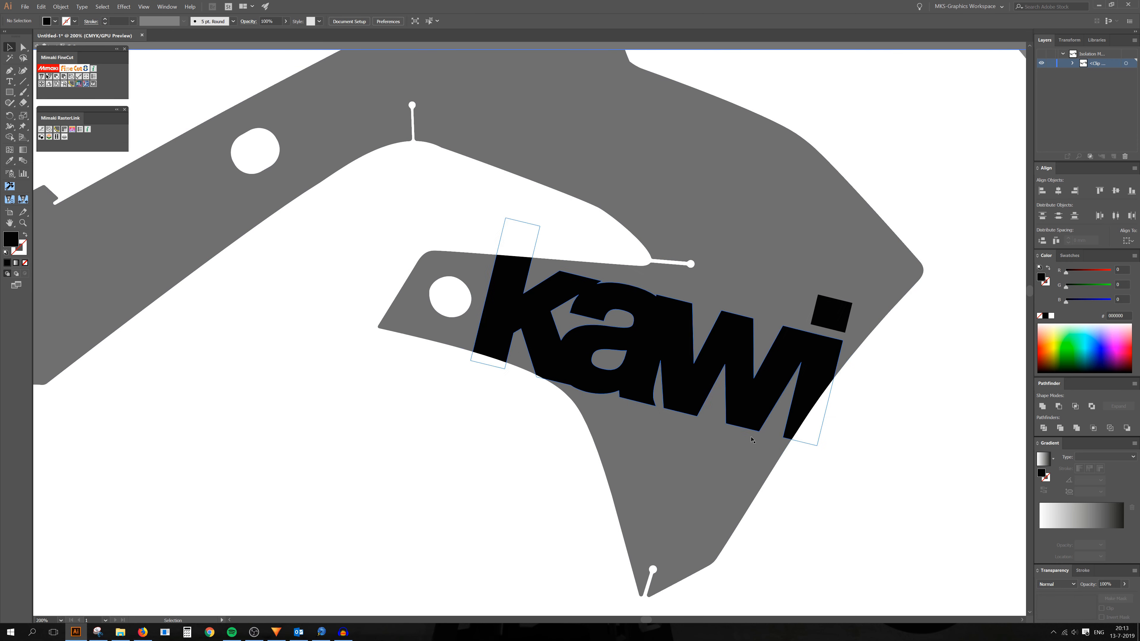
{"action": "scroll", "coordinate": [607, 349], "scroll_direction": "down", "scroll_amount": 5}
{"action": "scroll", "coordinate": [607, 348], "scroll_direction": "down", "scroll_amount": 1}
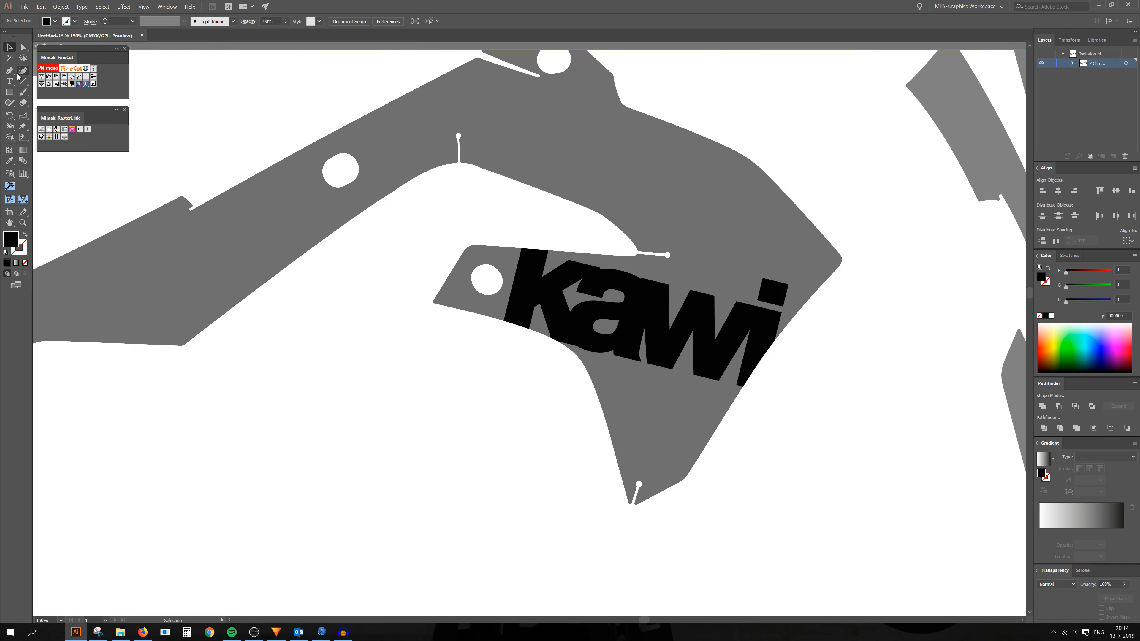
{"action": "left_click", "coordinate": [13, 92]}
{"action": "left_click_drag", "start_coordinate": [406, 203], "coordinate": [859, 448]}
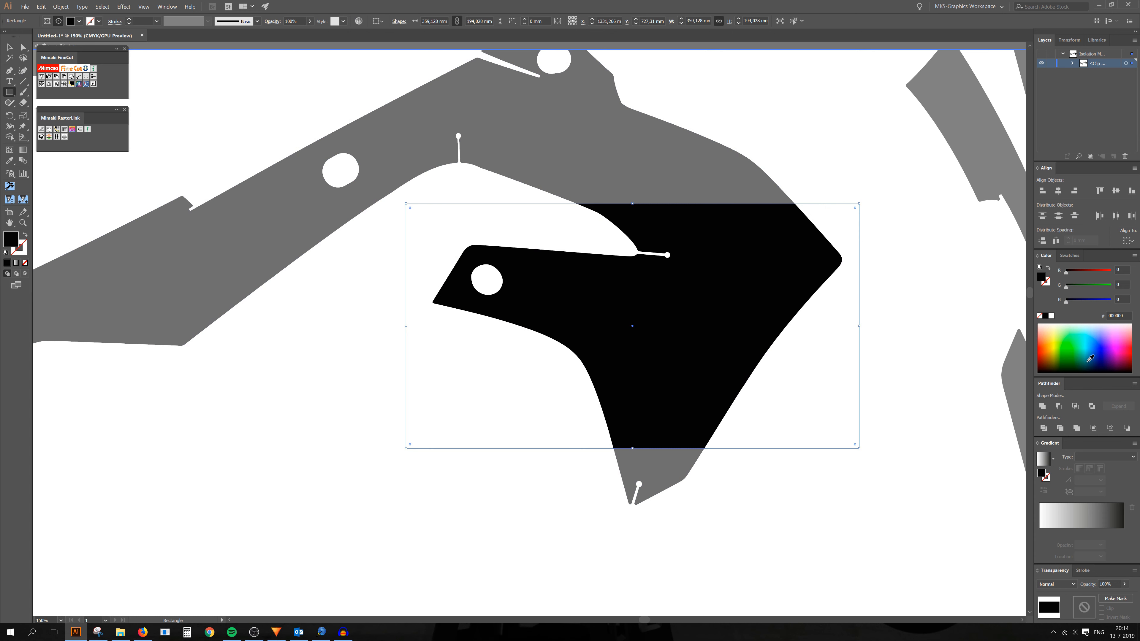
{"action": "left_click", "coordinate": [1068, 256]}
{"action": "left_click", "coordinate": [1071, 284]}
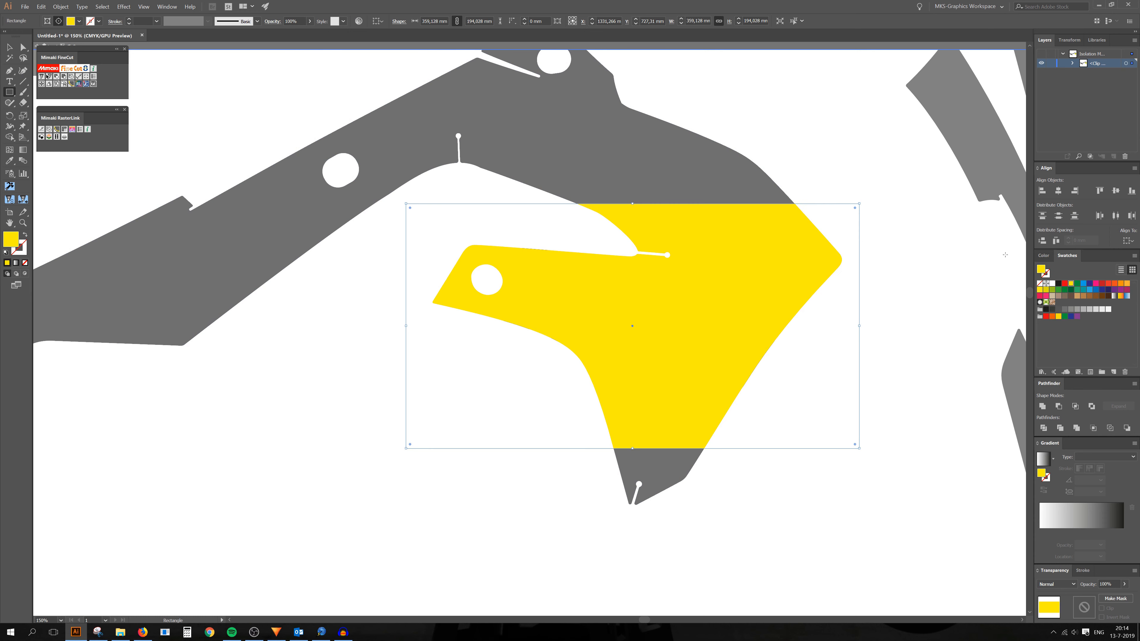
Send the yellow rectangle behind the kawi lettering.
{"action": "left_click", "coordinate": [10, 47]}
{"action": "left_click", "coordinate": [381, 278]}
{"action": "left_click", "coordinate": [686, 437]}
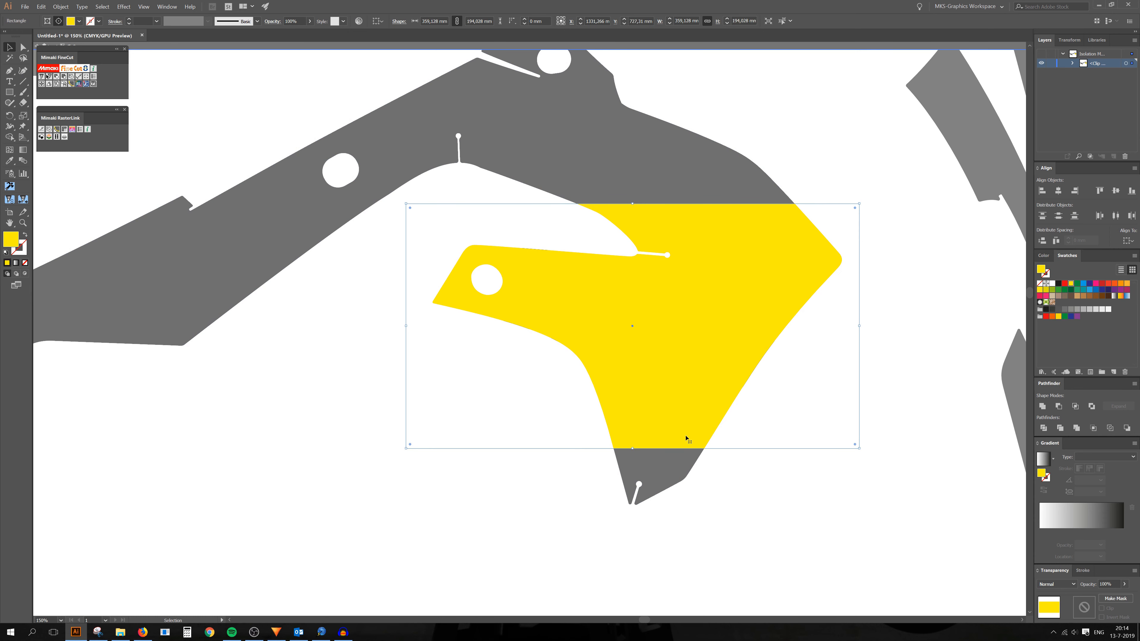
{"action": "key", "text": "ctrl+["}
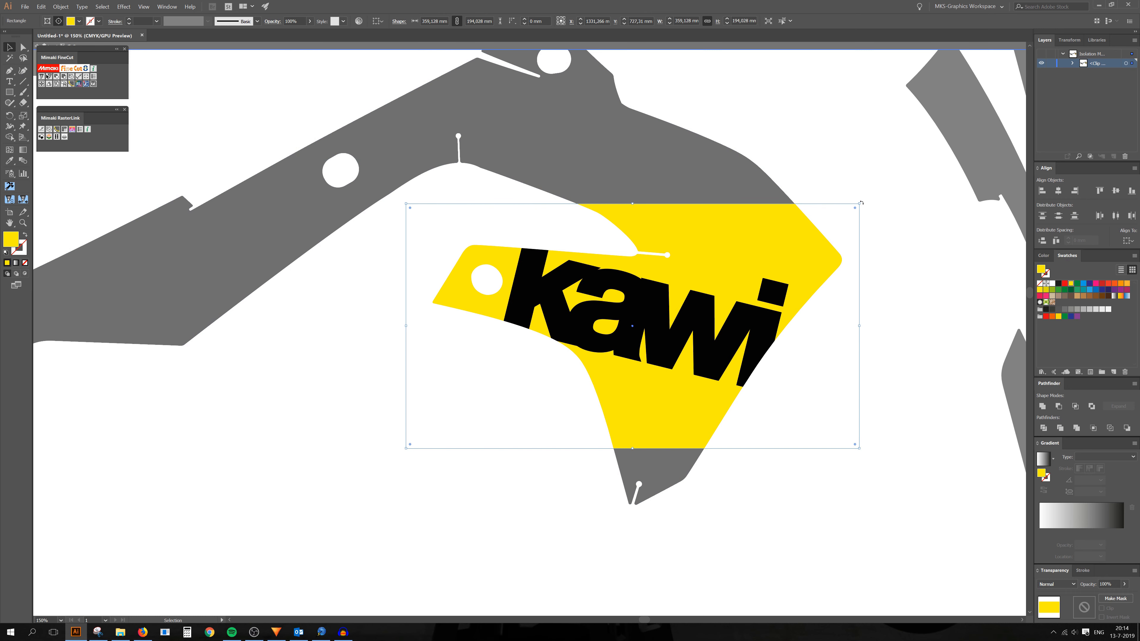
Rotate the yellow rectangle clockwise to match the kawi lettering's slope and shift it down over the shroud's lower tip.
{"action": "left_click_drag", "start_coordinate": [861, 203], "coordinate": [888, 255]}
{"action": "left_click_drag", "start_coordinate": [833, 314], "coordinate": [815, 387]}
{"action": "scroll", "coordinate": [588, 359], "scroll_direction": "down", "scroll_amount": 3}
{"action": "scroll", "coordinate": [431, 227], "scroll_direction": "up", "scroll_amount": 10}
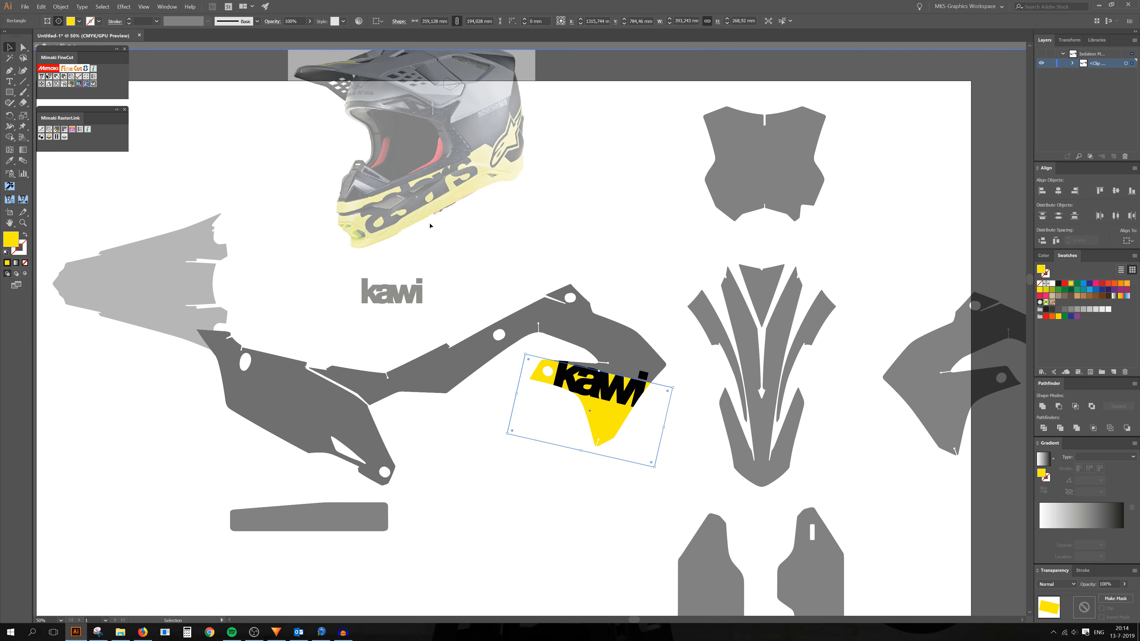
{"action": "scroll", "coordinate": [619, 413], "scroll_direction": "up", "scroll_amount": 4}
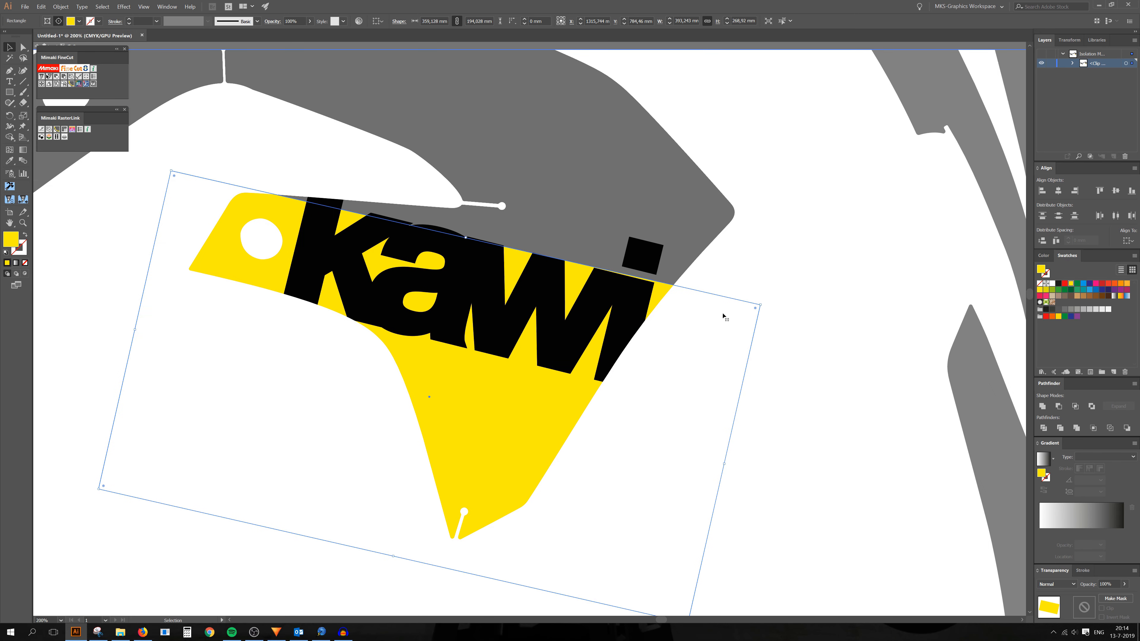
{"action": "left_click_drag", "start_coordinate": [689, 332], "coordinate": [686, 326]}
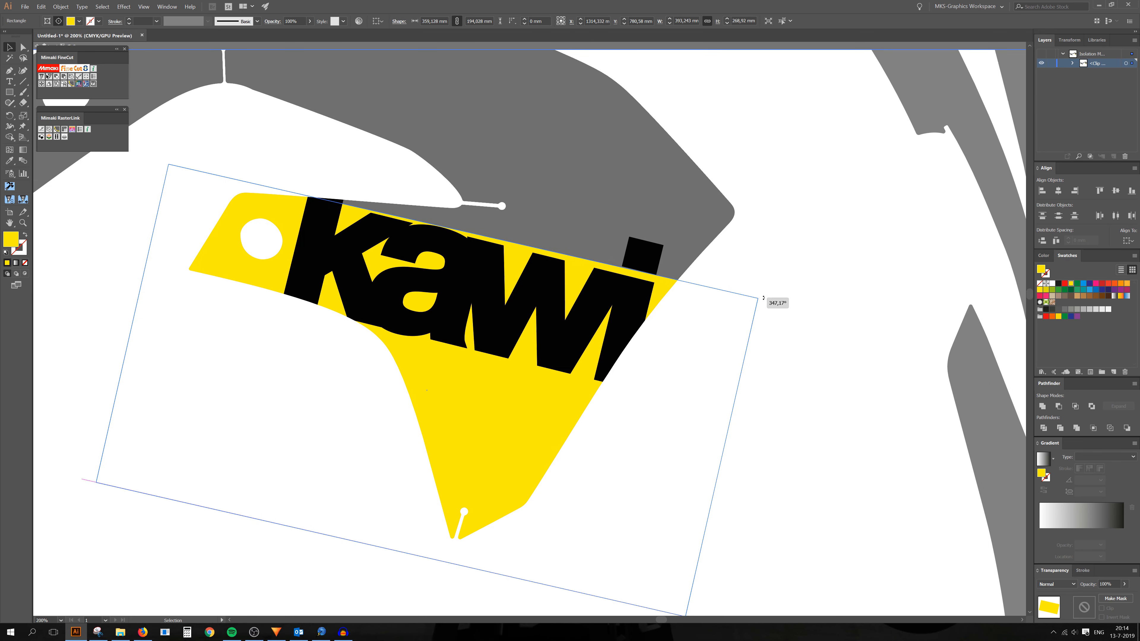
{"action": "left_click_drag", "start_coordinate": [763, 297], "coordinate": [766, 305]}
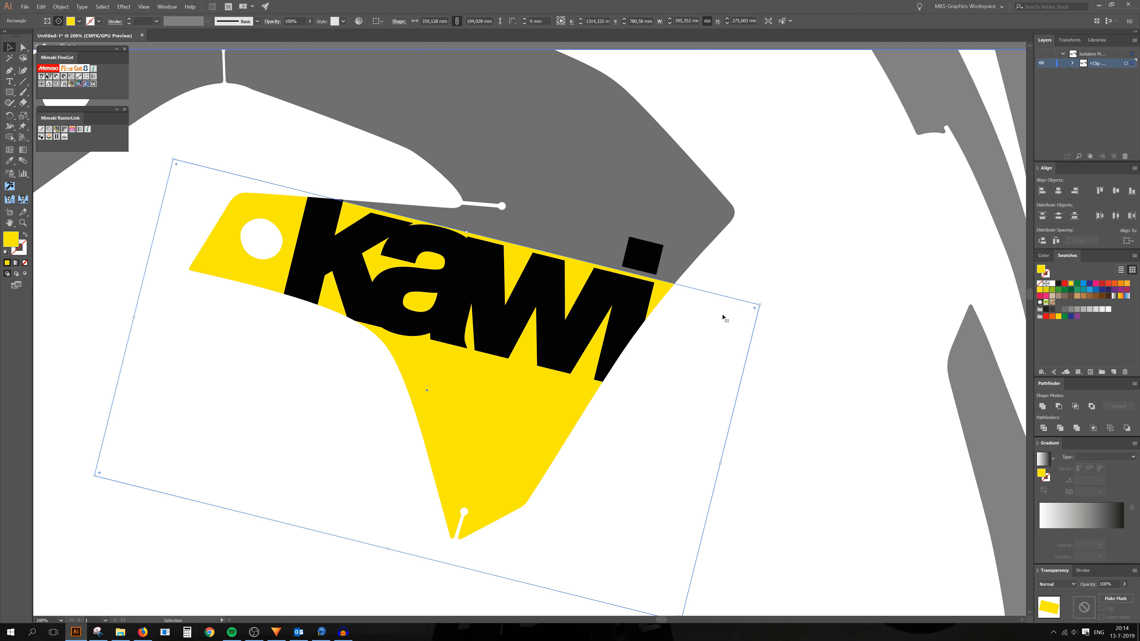
Move the tilted yellow rectangle's upper edge above the kawi lettering, making the rectangle about 359 × 232 mm.
{"action": "scroll", "coordinate": [665, 341], "scroll_direction": "down", "scroll_amount": 1}
{"action": "left_click_drag", "start_coordinate": [687, 374], "coordinate": [699, 351]}
{"action": "scroll", "coordinate": [438, 516], "scroll_direction": "down", "scroll_amount": 1}
{"action": "left_click_drag", "start_coordinate": [403, 484], "coordinate": [388, 545]}
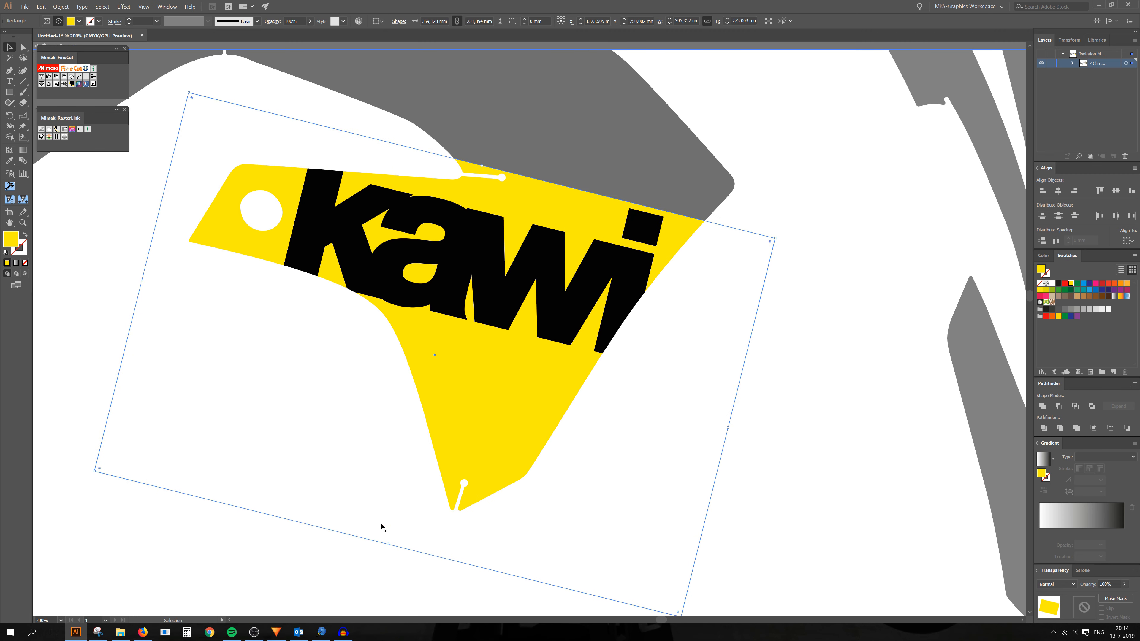
{"action": "scroll", "coordinate": [420, 507], "scroll_direction": "down", "scroll_amount": 3}
{"action": "scroll", "coordinate": [422, 507], "scroll_direction": "up", "scroll_amount": 2}
{"action": "left_click_drag", "start_coordinate": [523, 514], "coordinate": [522, 511]}
{"action": "scroll", "coordinate": [522, 511], "scroll_direction": "down", "scroll_amount": 2}
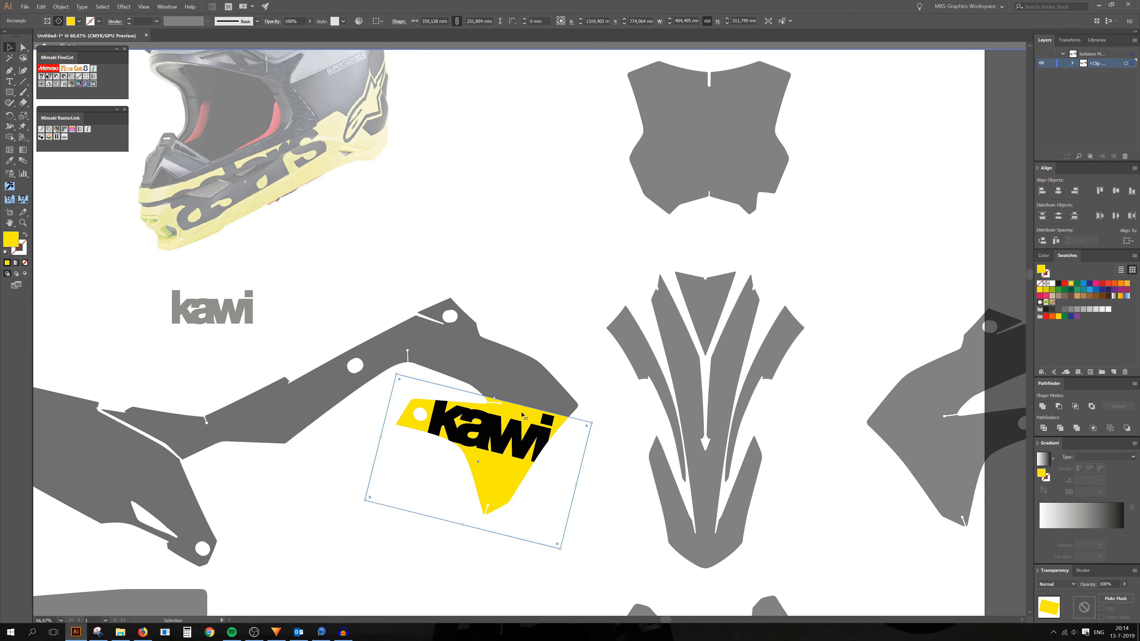
{"action": "scroll", "coordinate": [522, 415], "scroll_direction": "up", "scroll_amount": 1}
{"action": "left_click", "coordinate": [664, 446]}
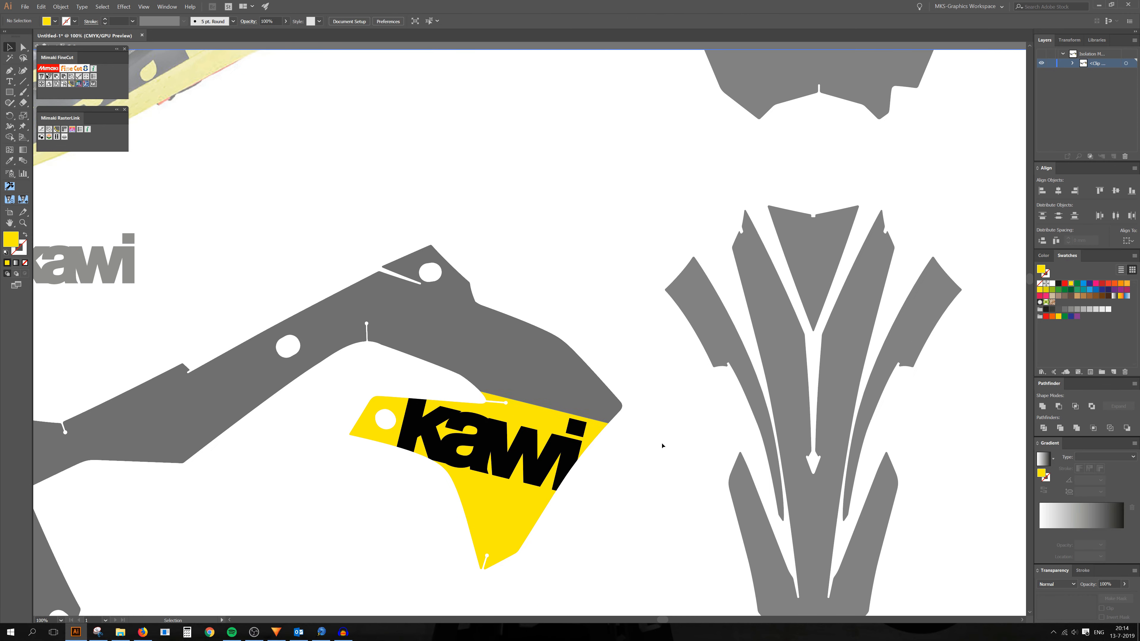
Duplicate the tilted yellow rectangle upward over the shroud and fill the copy with the kawi lettering's black.
{"action": "scroll", "coordinate": [629, 449], "scroll_direction": "up", "scroll_amount": 2}
{"action": "scroll", "coordinate": [583, 422], "scroll_direction": "down", "scroll_amount": 1}
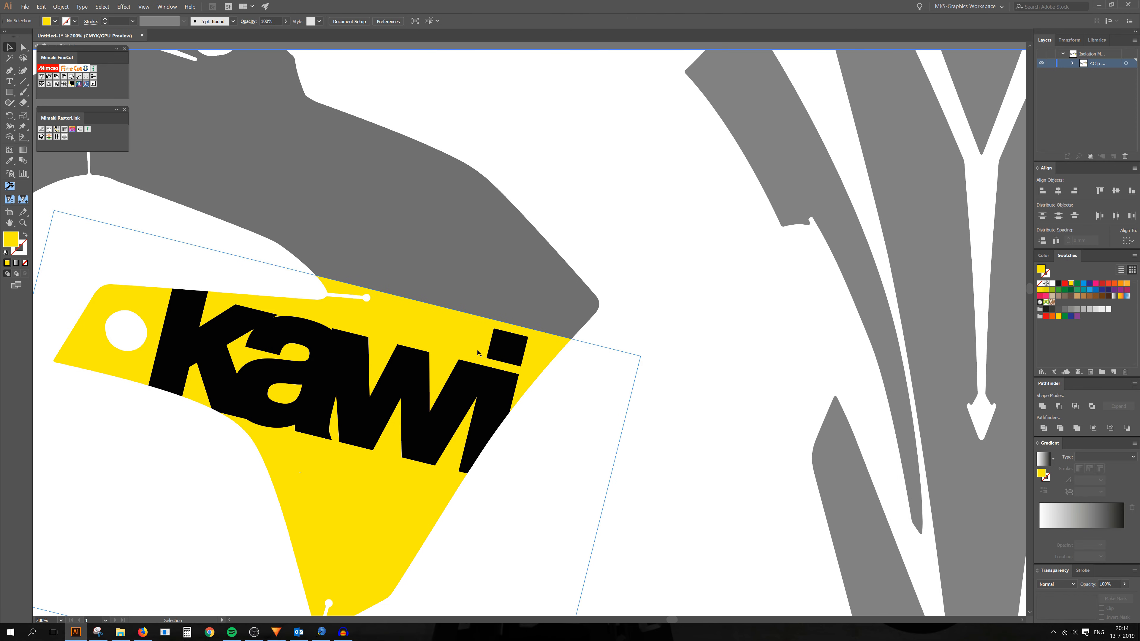
{"action": "scroll", "coordinate": [449, 363], "scroll_direction": "down", "scroll_amount": 1}
{"action": "scroll", "coordinate": [481, 329], "scroll_direction": "down", "scroll_amount": 2}
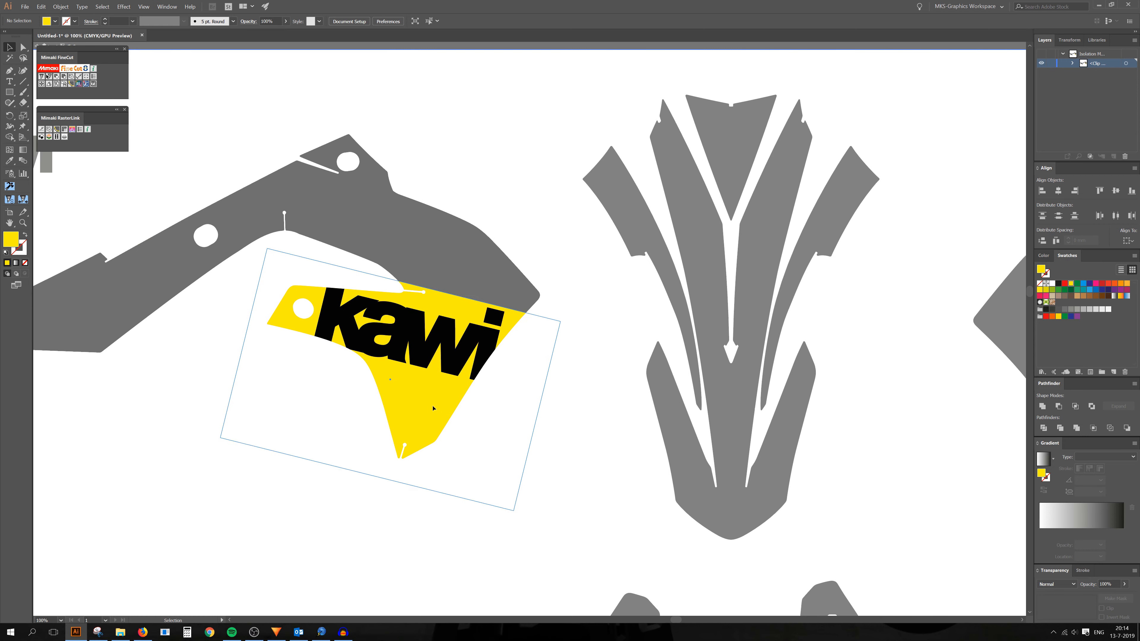
{"action": "left_click_drag", "start_coordinate": [419, 429], "coordinate": [424, 248]}
{"action": "key", "text": "i"}
{"action": "left_click", "coordinate": [425, 342]}
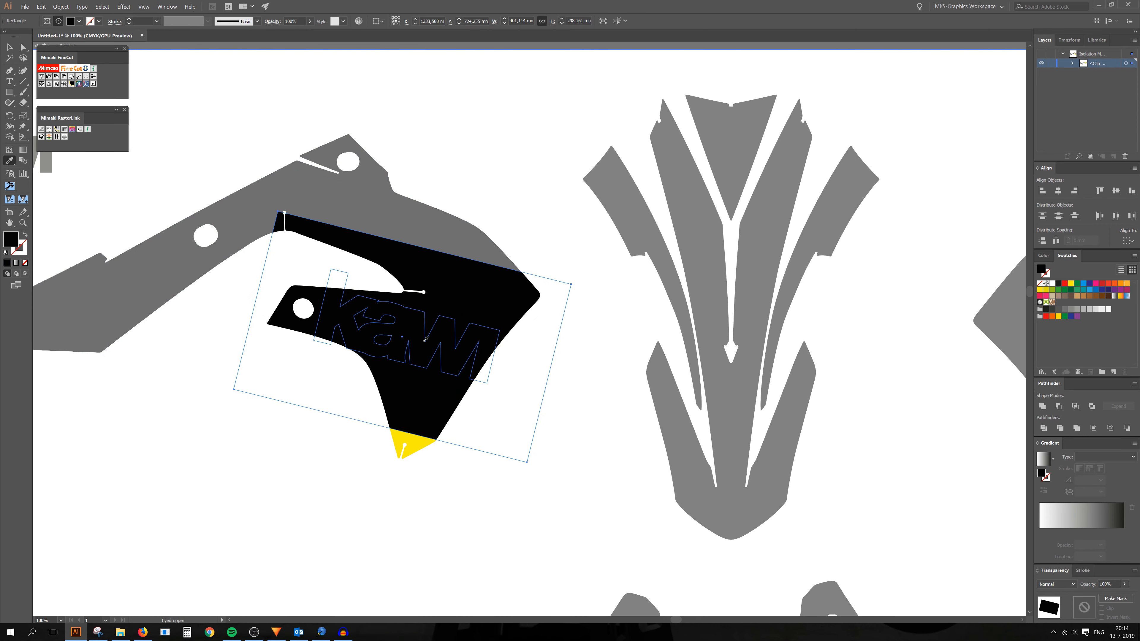
Place the black rectangle behind the yellow area and extend it along the shroud's arm to about 839 × 218 mm.
{"action": "key", "text": "ctrl+z"}
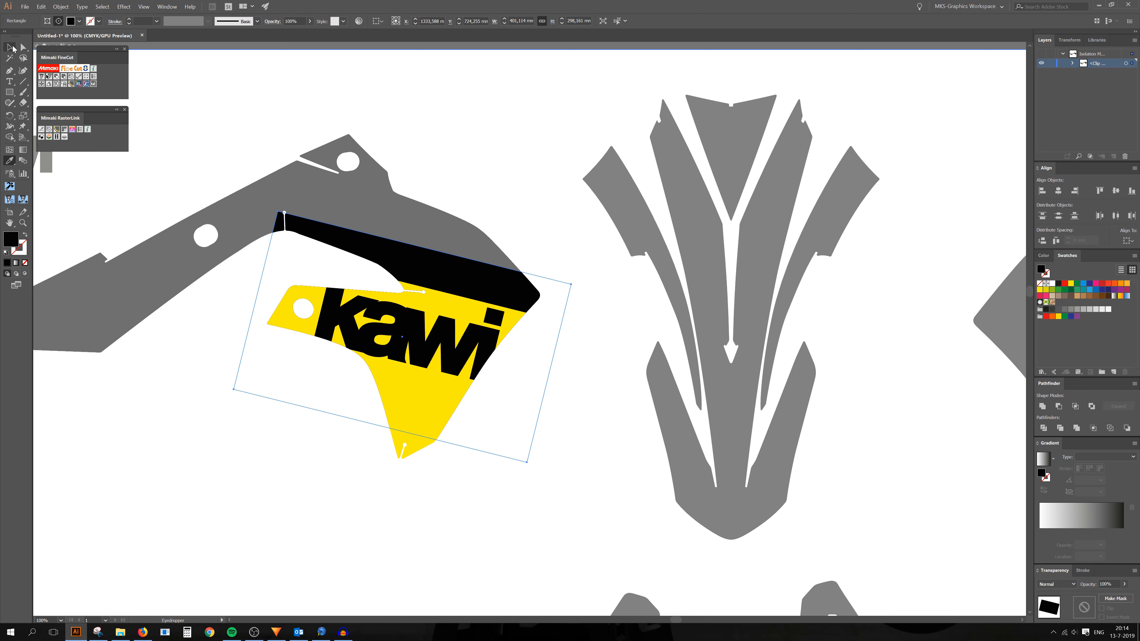
{"action": "left_click", "coordinate": [12, 47]}
{"action": "scroll", "coordinate": [272, 377], "scroll_direction": "up", "scroll_amount": 4}
{"action": "scroll", "coordinate": [404, 341], "scroll_direction": "down", "scroll_amount": 1}
{"action": "scroll", "coordinate": [355, 439], "scroll_direction": "up", "scroll_amount": 7}
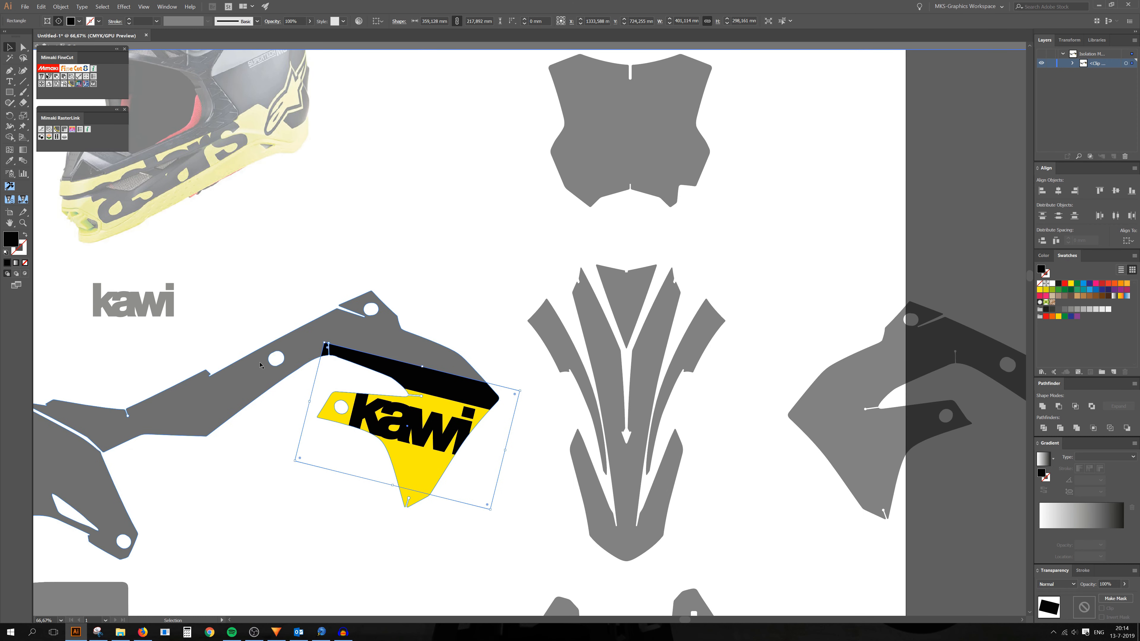
{"action": "scroll", "coordinate": [328, 455], "scroll_direction": "up", "scroll_amount": 1}
{"action": "scroll", "coordinate": [328, 456], "scroll_direction": "down", "scroll_amount": 1}
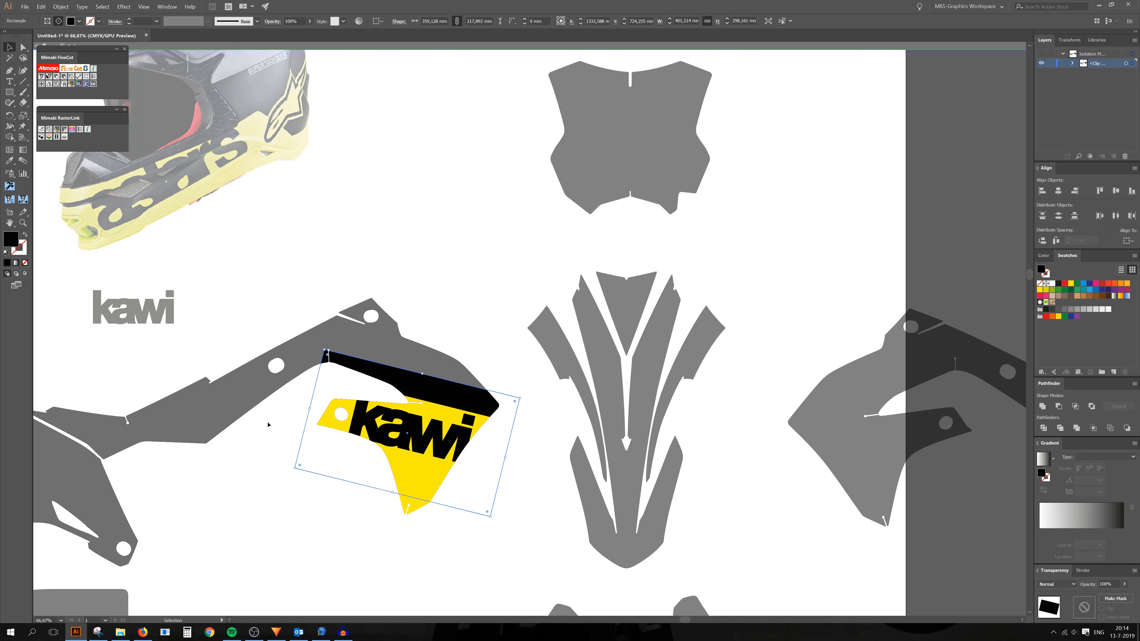
{"action": "left_click_drag", "start_coordinate": [309, 408], "coordinate": [124, 362]}
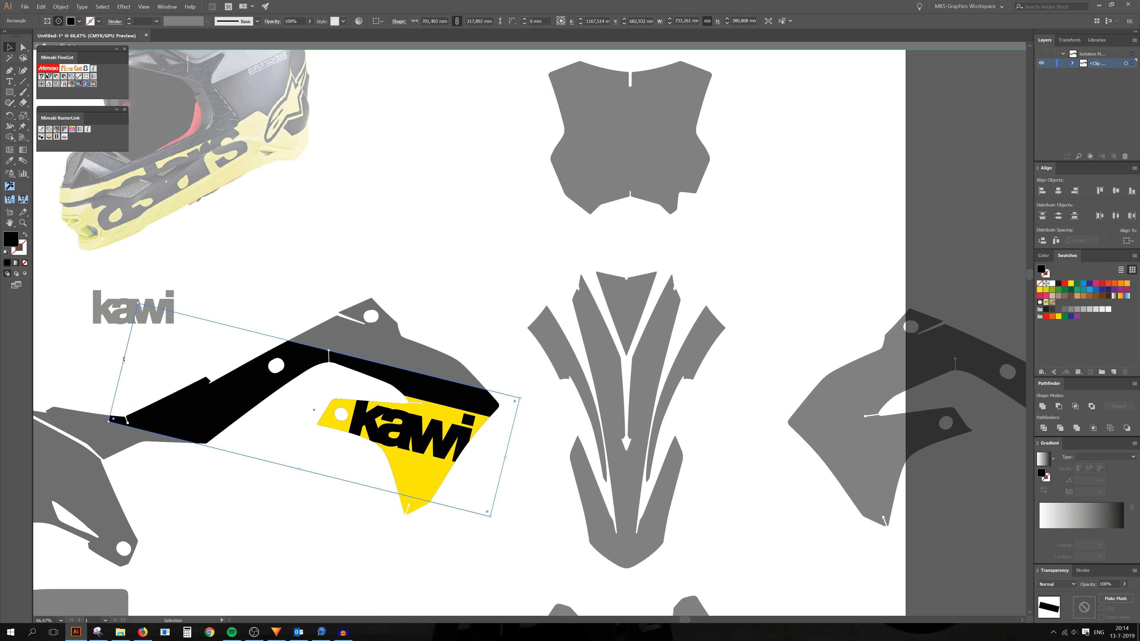
{"action": "left_click_drag", "start_coordinate": [124, 362], "coordinate": [48, 343]}
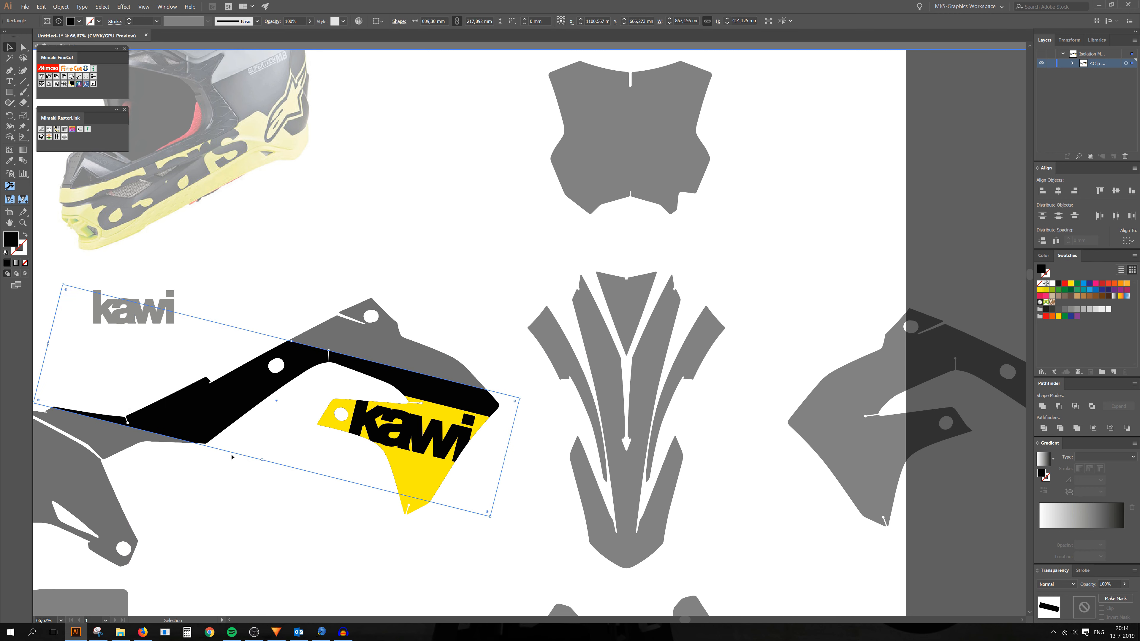
{"action": "scroll", "coordinate": [234, 456], "scroll_direction": "down", "scroll_amount": 3}
{"action": "scroll", "coordinate": [364, 481], "scroll_direction": "up", "scroll_amount": 3}
{"action": "left_click", "coordinate": [481, 481]}
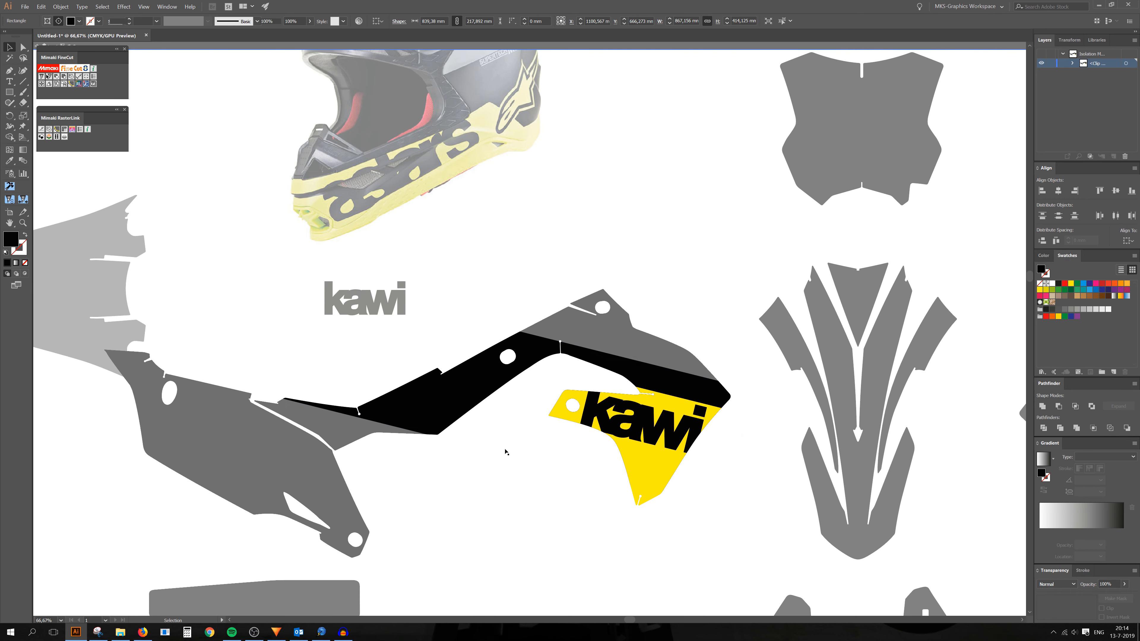
Nudge the long black rectangle slightly on the shroud, and exit the clipping group's isolation mode.
{"action": "scroll", "coordinate": [503, 453], "scroll_direction": "down", "scroll_amount": 2}
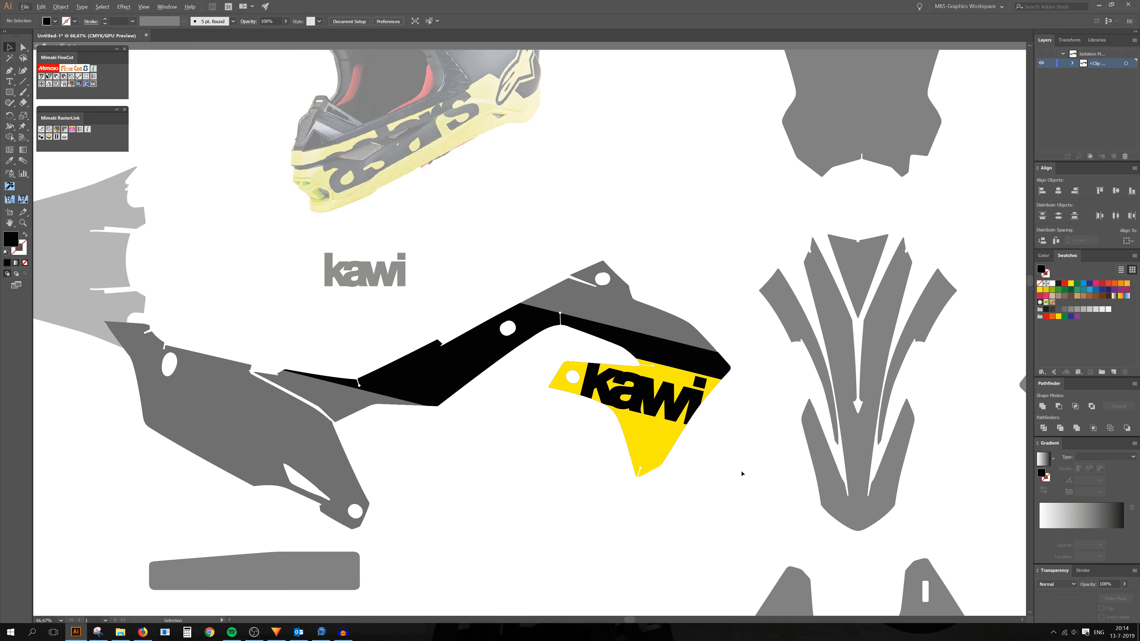
{"action": "scroll", "coordinate": [710, 450], "scroll_direction": "down", "scroll_amount": 1}
{"action": "scroll", "coordinate": [718, 444], "scroll_direction": "up", "scroll_amount": 1}
{"action": "scroll", "coordinate": [786, 390], "scroll_direction": "up", "scroll_amount": 1}
{"action": "left_click", "coordinate": [556, 322]}
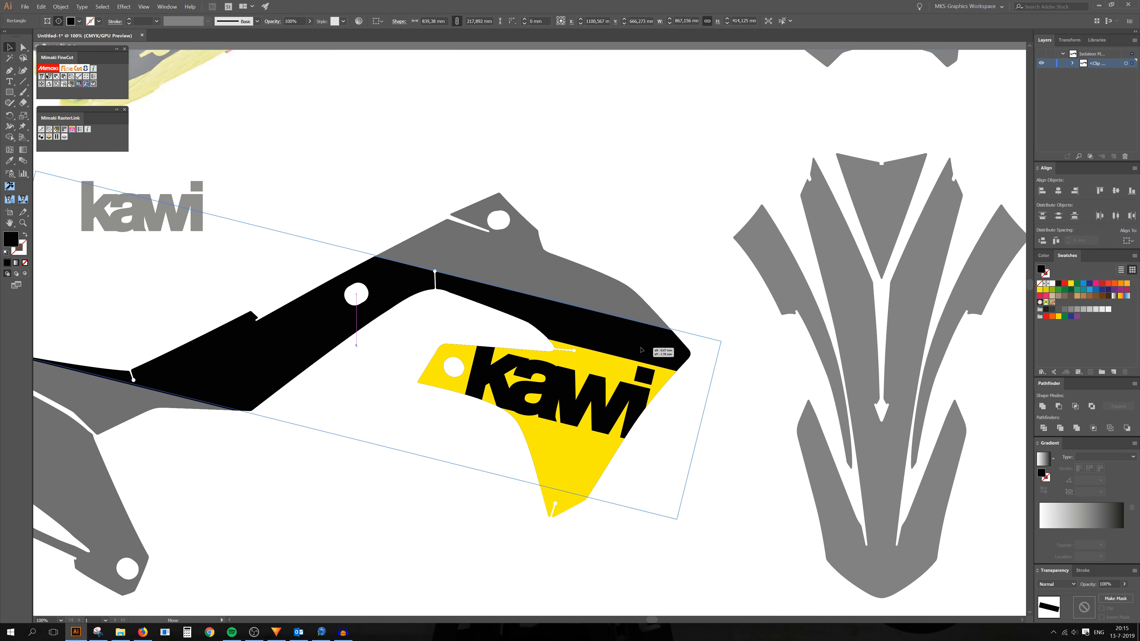
{"action": "left_click_drag", "start_coordinate": [630, 339], "coordinate": [582, 444]}
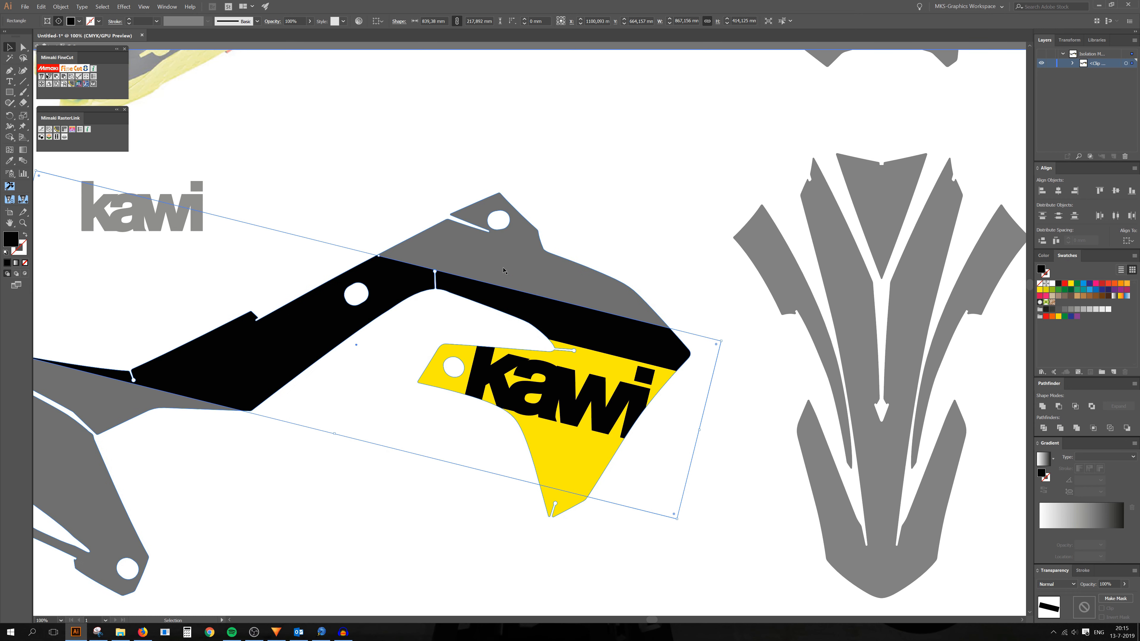
{"action": "scroll", "coordinate": [533, 288], "scroll_direction": "down", "scroll_amount": 3}
{"action": "double_click", "coordinate": [582, 238]}
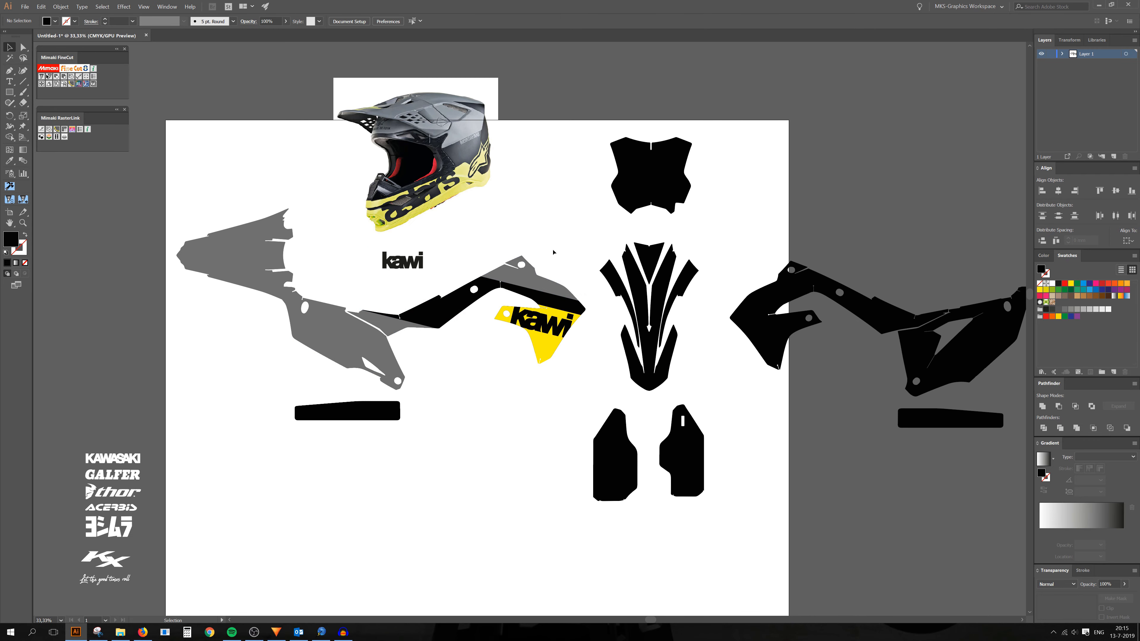
Select the white KX logo in the column of logos beside the artboard.
{"action": "scroll", "coordinate": [555, 252], "scroll_direction": "down", "scroll_amount": 3}
{"action": "scroll", "coordinate": [551, 223], "scroll_direction": "up", "scroll_amount": 3}
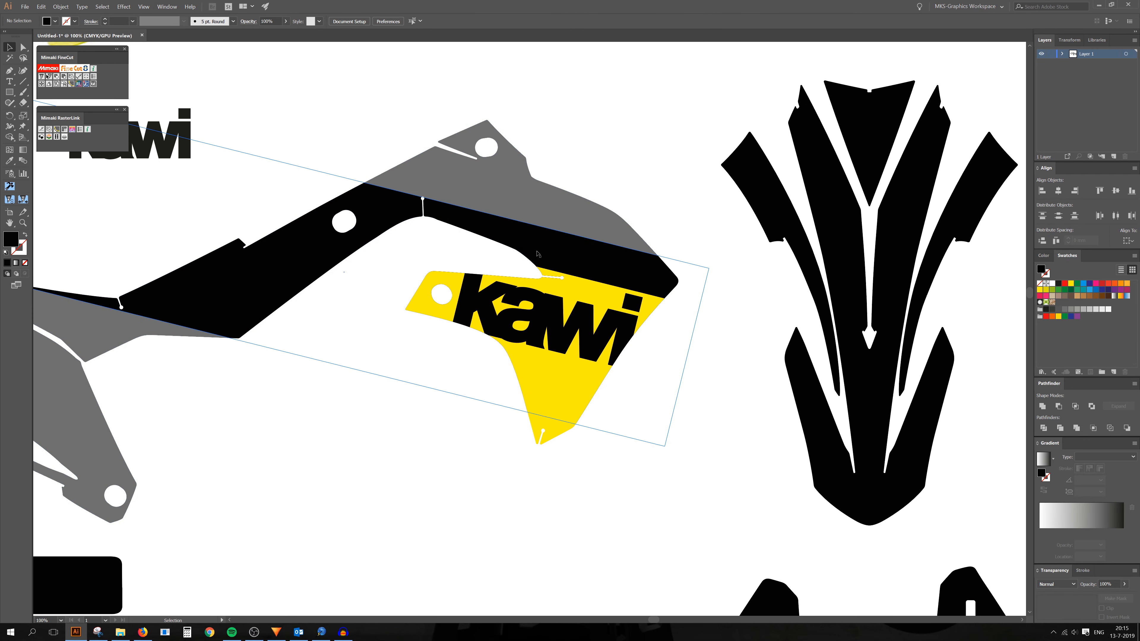
{"action": "scroll", "coordinate": [456, 448], "scroll_direction": "down", "scroll_amount": 3}
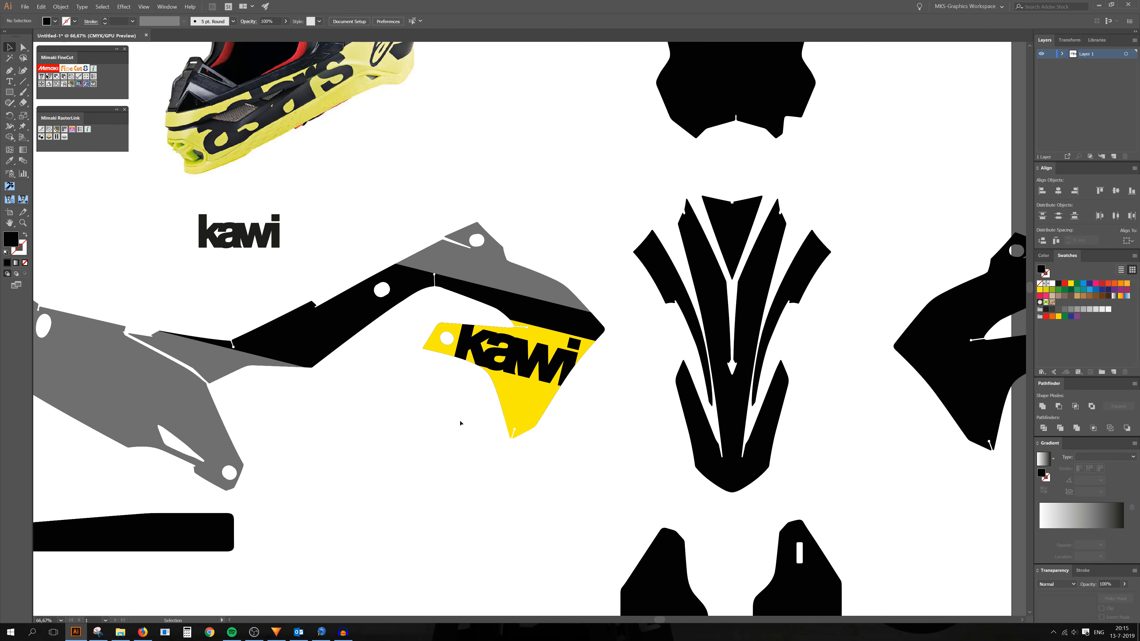
{"action": "scroll", "coordinate": [183, 462], "scroll_direction": "down", "scroll_amount": 3}
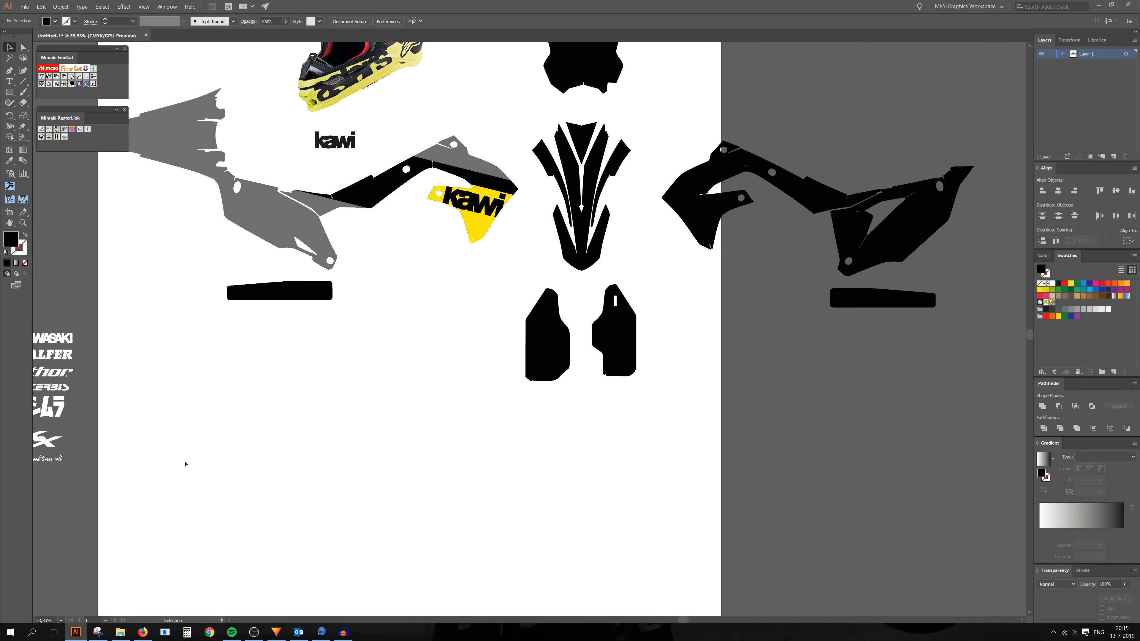
{"action": "scroll", "coordinate": [124, 490], "scroll_direction": "up", "scroll_amount": 2, "text": "alt"}
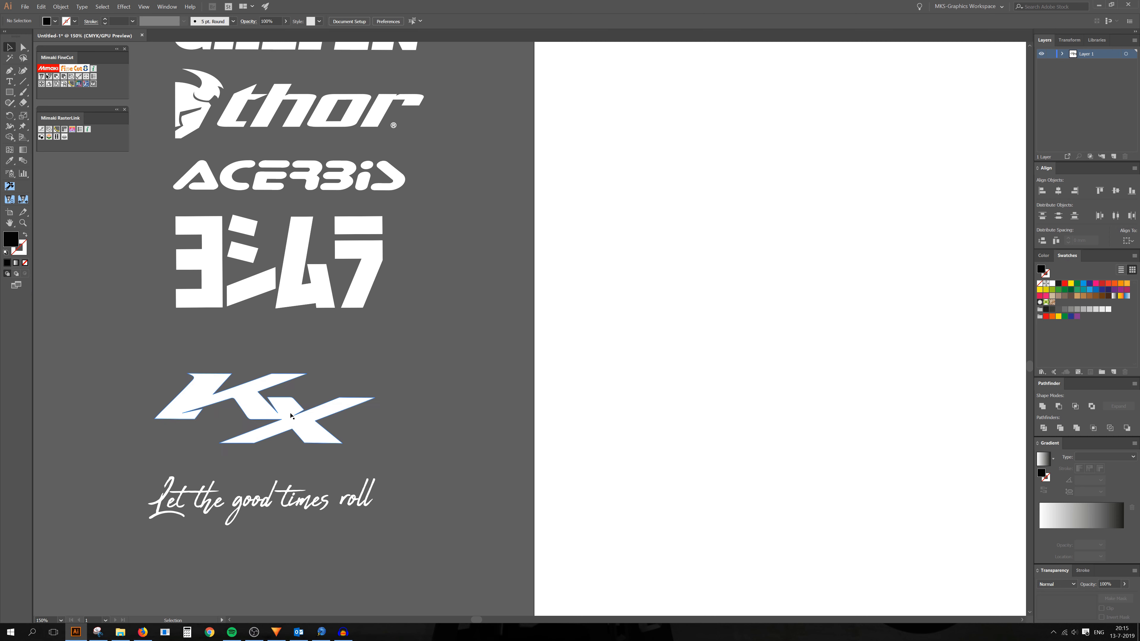
{"action": "left_click", "coordinate": [293, 411]}
{"action": "scroll", "coordinate": [140, 426], "scroll_direction": "up", "scroll_amount": 2, "text": "alt"}
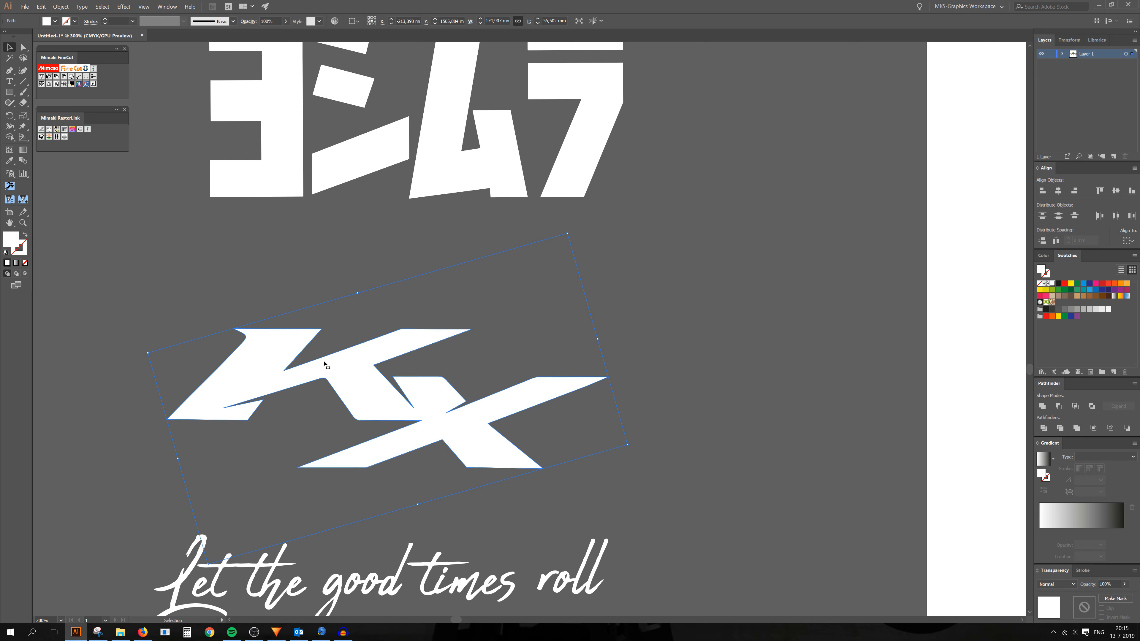
{"action": "scroll", "coordinate": [320, 378], "scroll_direction": "down", "scroll_amount": 6}
{"action": "left_click_drag", "start_coordinate": [873, 97], "coordinate": [880, 196]}
{"action": "scroll", "coordinate": [866, 200], "scroll_direction": "up", "scroll_amount": 2}
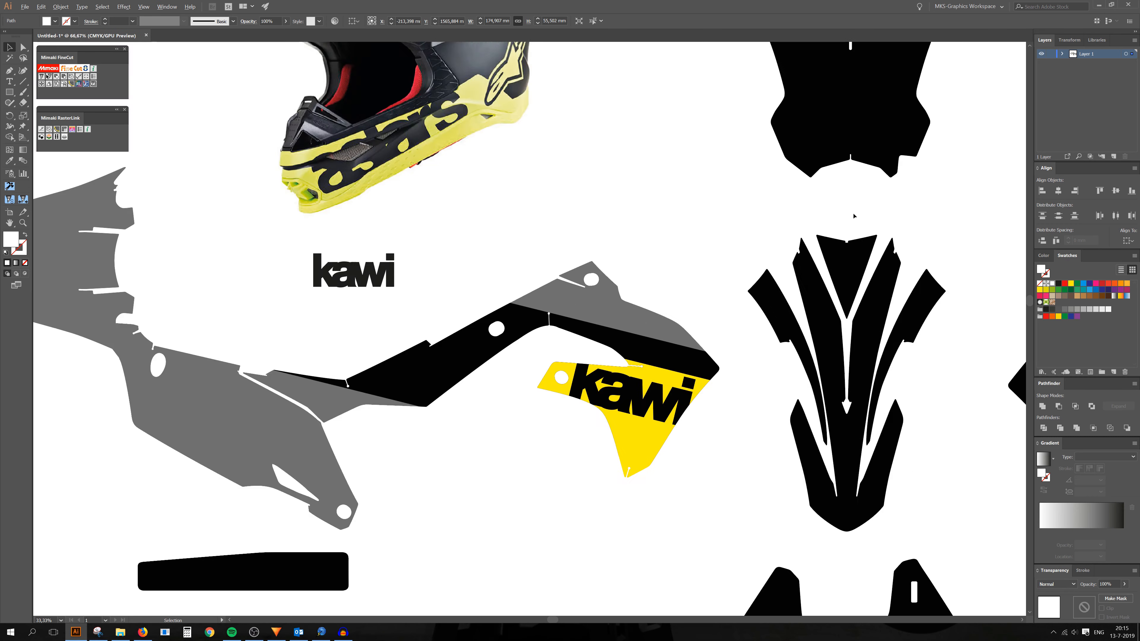
{"action": "scroll", "coordinate": [854, 216], "scroll_direction": "up", "scroll_amount": 1}
{"action": "left_click", "coordinate": [496, 382]}
{"action": "double_click", "coordinate": [496, 382]}
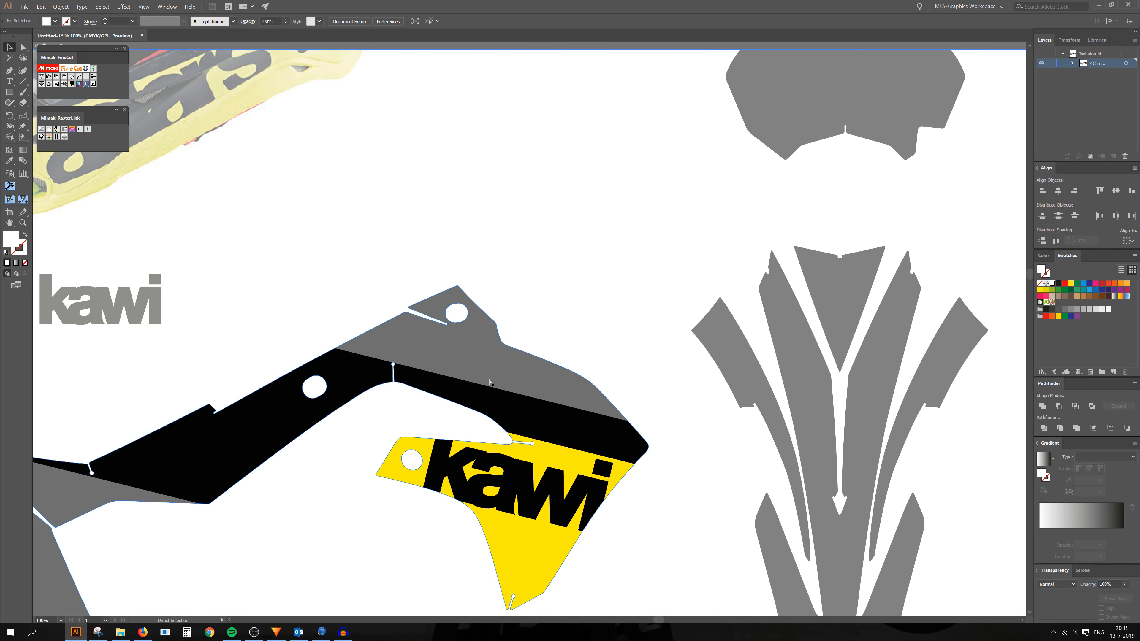
{"action": "key", "text": "v"}
{"action": "left_click", "coordinate": [515, 384]}
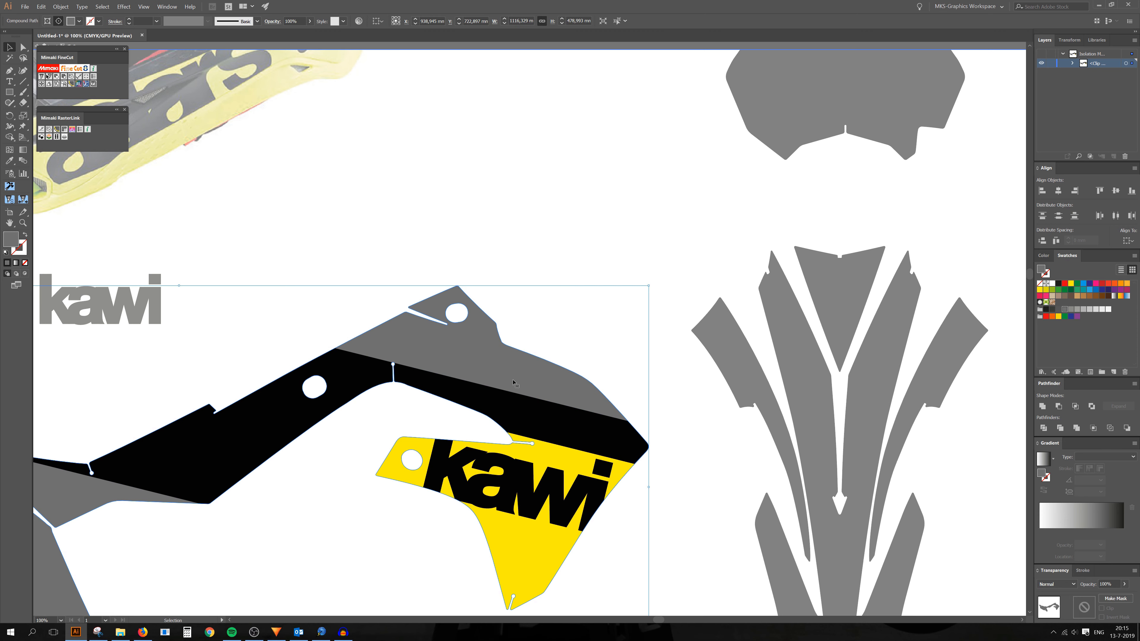
{"action": "left_click", "coordinate": [522, 398]}
{"action": "scroll", "coordinate": [534, 379], "scroll_direction": "down", "scroll_amount": 3}
{"action": "double_click", "coordinate": [479, 474]}
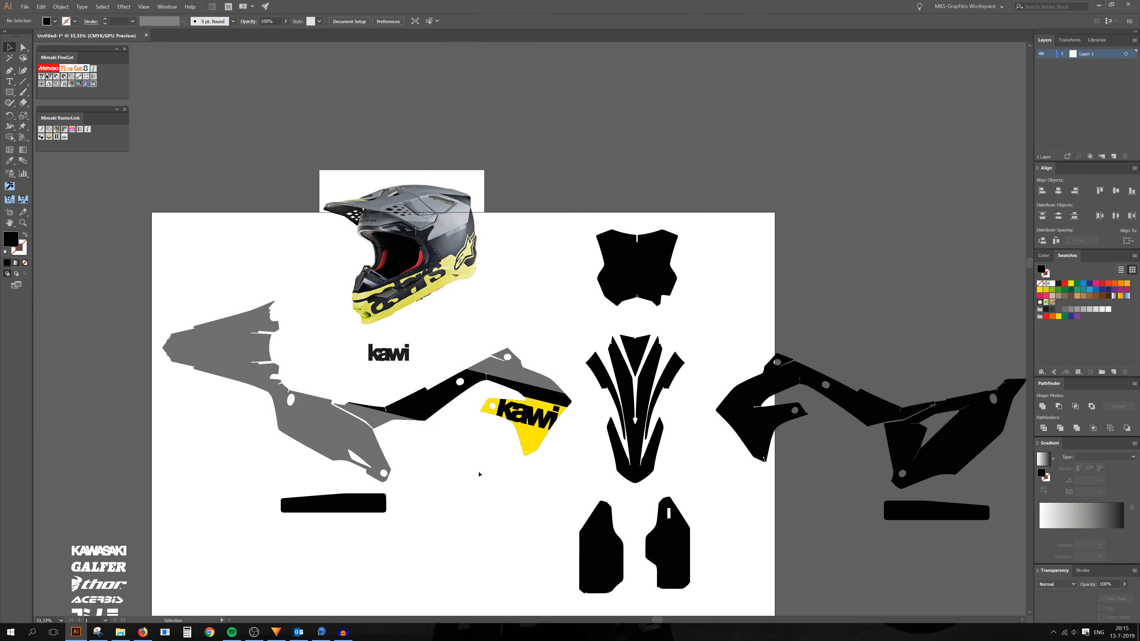
{"action": "scroll", "coordinate": [478, 474], "scroll_direction": "down", "scroll_amount": 4}
{"action": "left_click", "coordinate": [96, 549]}
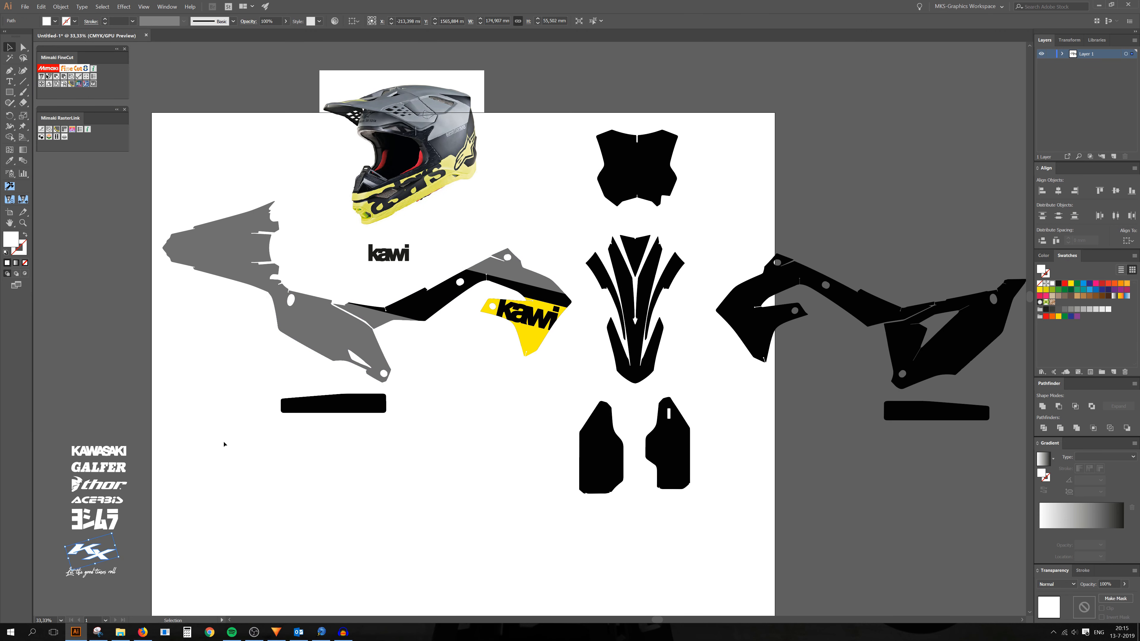
{"action": "scroll", "coordinate": [543, 286], "scroll_direction": "up", "scroll_amount": 4}
{"action": "double_click", "coordinate": [526, 366]}
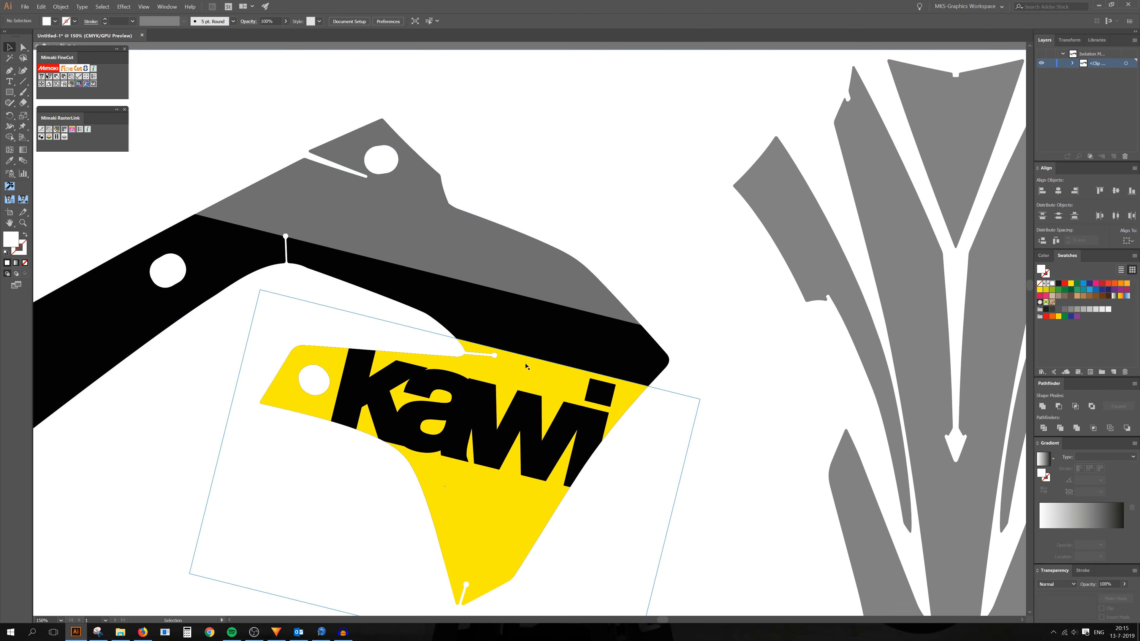
{"action": "scroll", "coordinate": [527, 366], "scroll_direction": "down", "scroll_amount": 3}
{"action": "double_click", "coordinate": [408, 451]}
{"action": "scroll", "coordinate": [434, 432], "scroll_direction": "down", "scroll_amount": 1}
{"action": "scroll", "coordinate": [425, 425], "scroll_direction": "down", "scroll_amount": 2}
{"action": "left_click", "coordinate": [379, 354]}
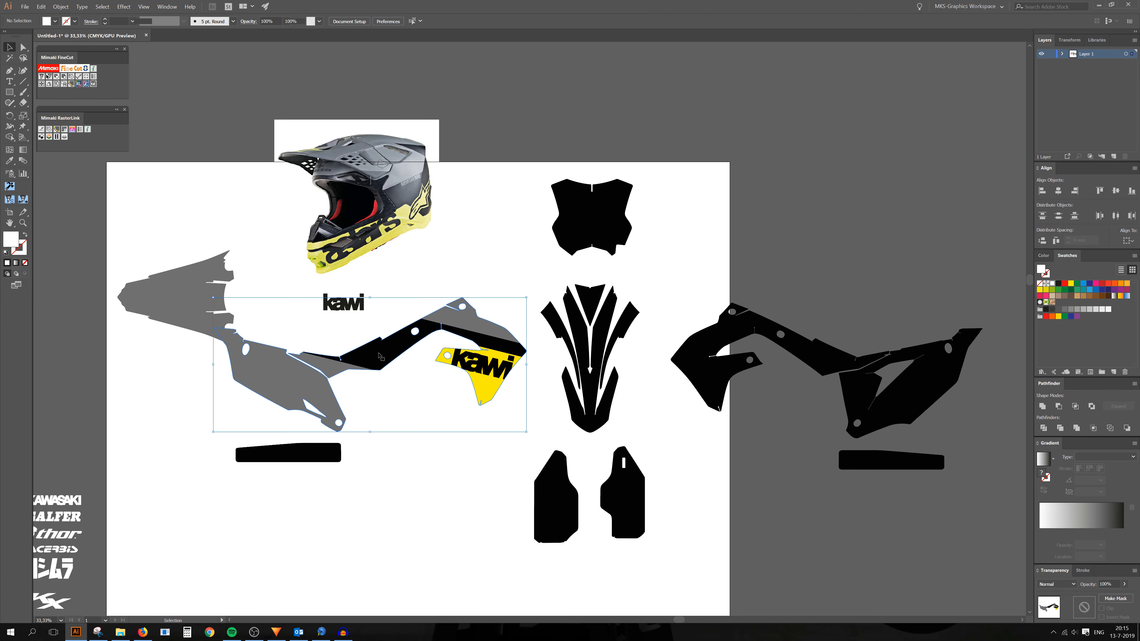
{"action": "left_click", "coordinate": [417, 441]}
{"action": "scroll", "coordinate": [437, 438], "scroll_direction": "down", "scroll_amount": 1}
{"action": "scroll", "coordinate": [234, 461], "scroll_direction": "down", "scroll_amount": 1}
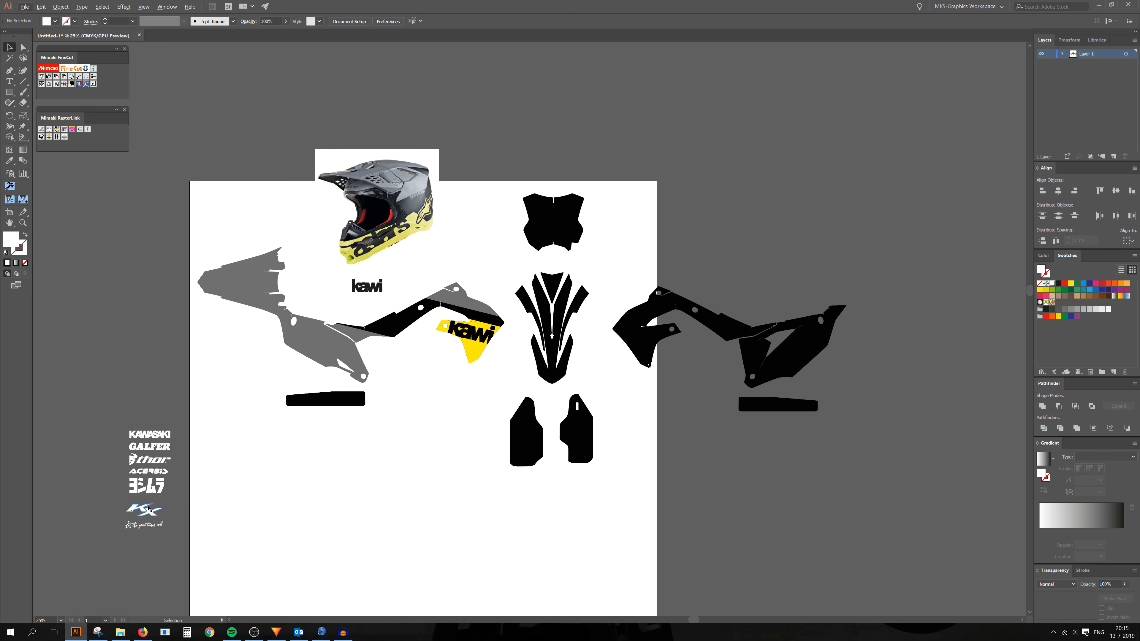
Duplicate the white KX logo and place the copy on the empty artboard area below the black swingarm template.
{"action": "right_click", "coordinate": [143, 514]}
{"action": "left_click", "coordinate": [109, 500]}
{"action": "scroll", "coordinate": [115, 511], "scroll_direction": "up", "scroll_amount": 3}
{"action": "left_click_drag", "start_coordinate": [210, 505], "coordinate": [322, 482]}
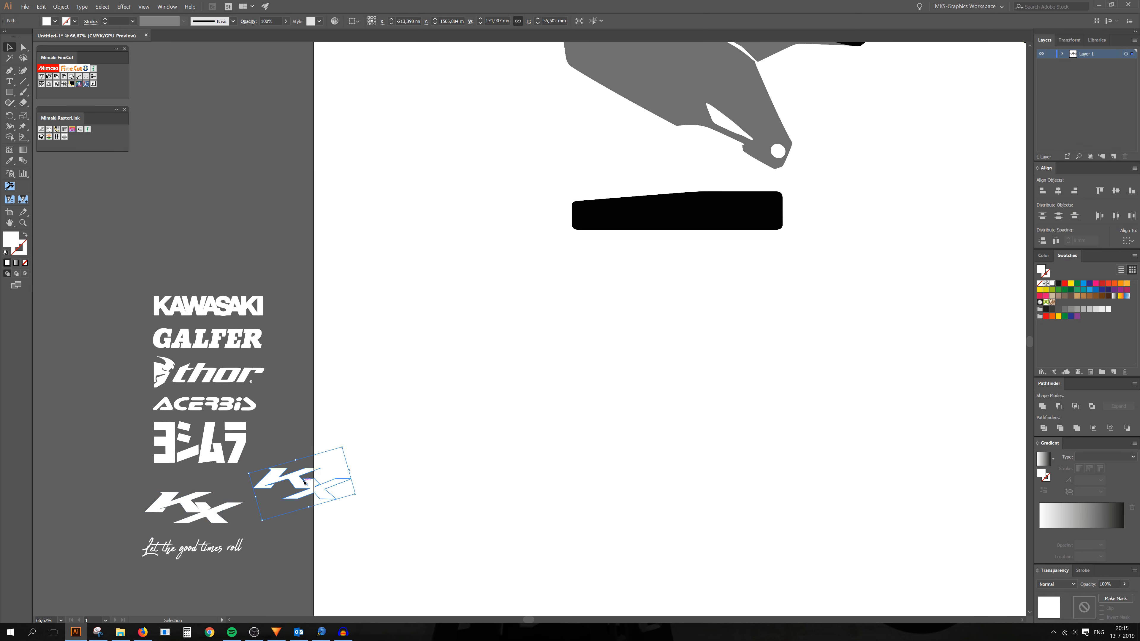
{"action": "key", "text": "ctrl+z"}
{"action": "key", "text": "ctrl+x"}
{"action": "key", "text": "ctrl+v"}
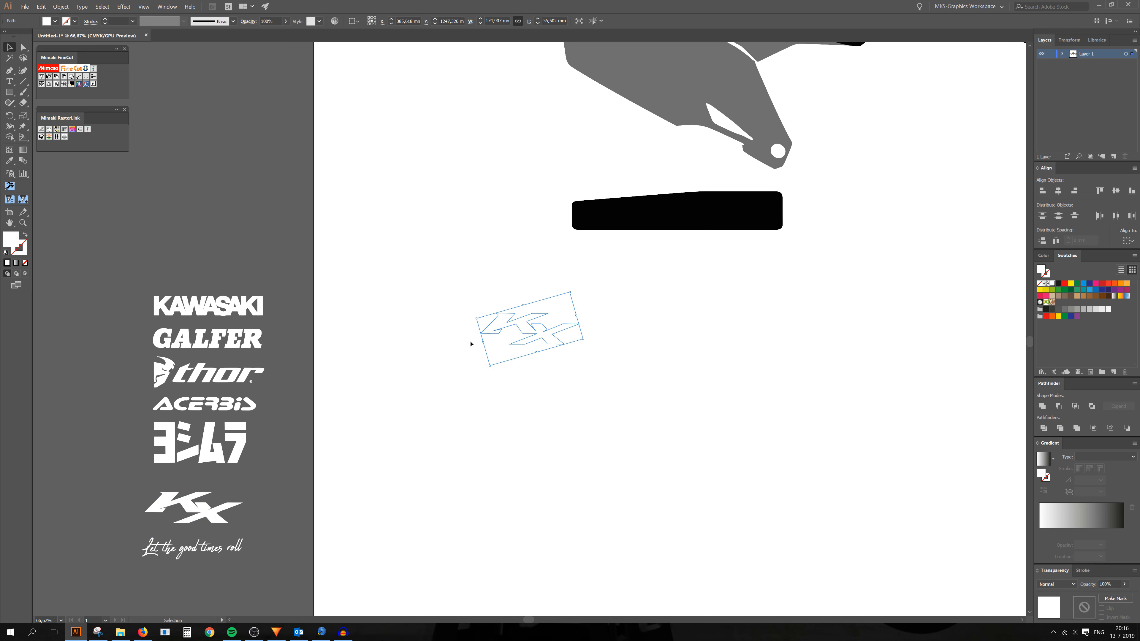
Cut the white KX logo copy and paste it into the shroud's clipping group, placing it across the grey and black boundary.
{"action": "scroll", "coordinate": [487, 346], "scroll_direction": "down", "scroll_amount": 2}
{"action": "key", "text": "ctrl+x"}
{"action": "scroll", "coordinate": [797, 144], "scroll_direction": "up", "scroll_amount": 3}
{"action": "double_click", "coordinate": [766, 184]}
{"action": "key", "text": "ctrl+v"}
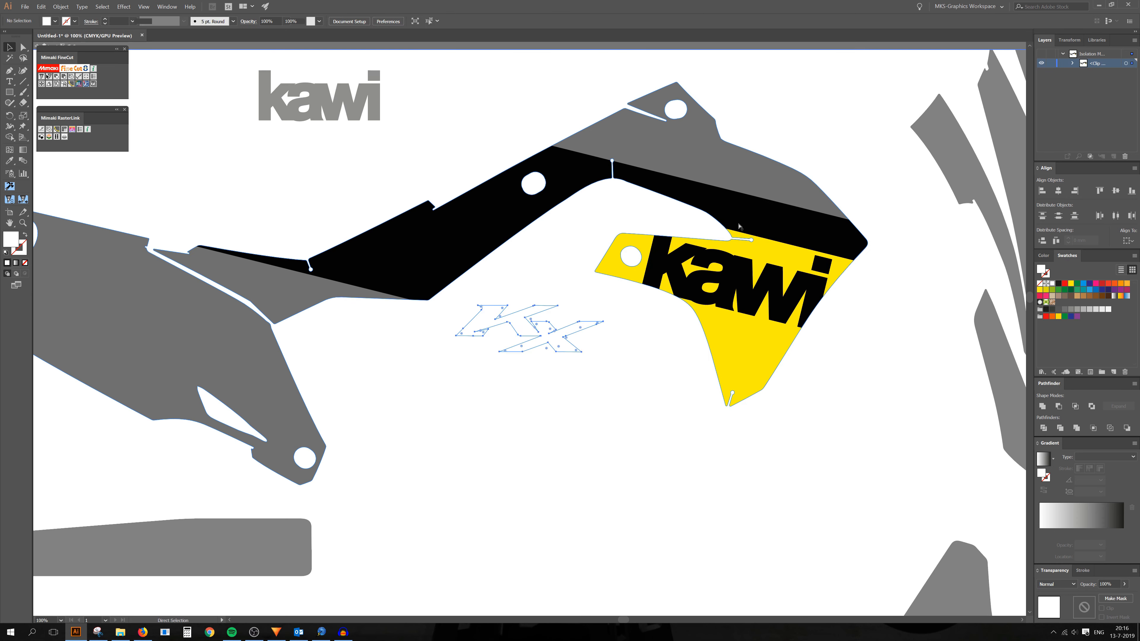
{"action": "left_click_drag", "start_coordinate": [550, 335], "coordinate": [561, 289]}
{"action": "scroll", "coordinate": [766, 167], "scroll_direction": "up", "scroll_amount": 3}
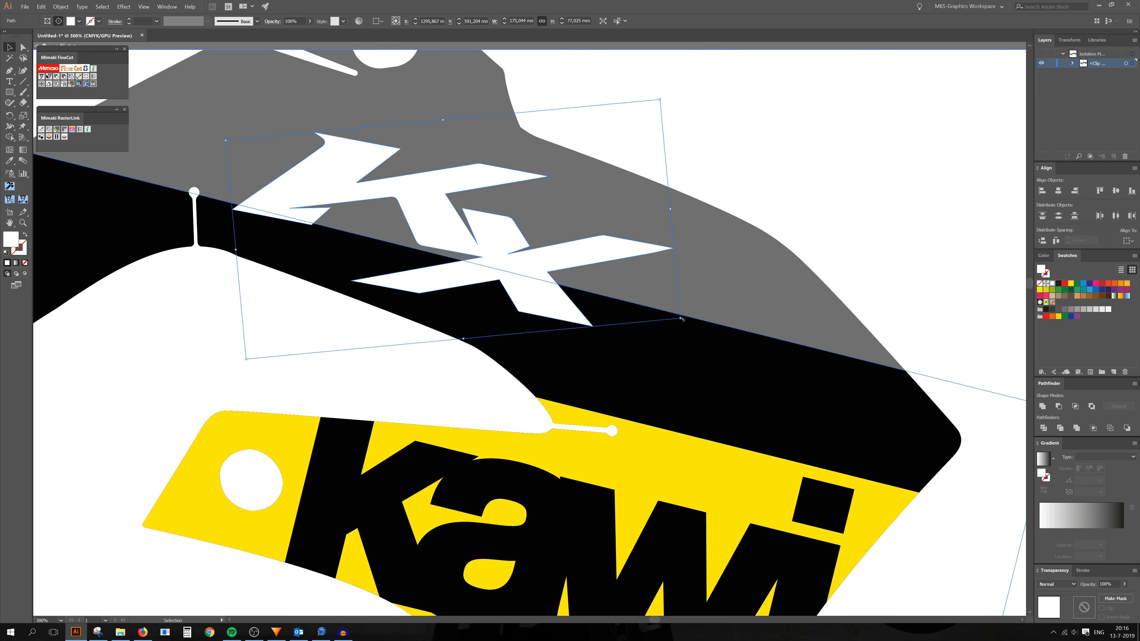
Rotate the white KX logo to follow the shroud's slope and enlarge it to about 224 × 108 mm.
{"action": "mouse_move", "coordinate": [681, 318]}
{"action": "left_mouse_down"}
{"action": "mouse_move", "coordinate": [702, 331]}
{"action": "mouse_move", "coordinate": [669, 345]}
{"action": "mouse_move", "coordinate": [692, 333]}
{"action": "mouse_move", "coordinate": [676, 337]}
{"action": "left_mouse_up"}
{"action": "scroll", "coordinate": [608, 352], "scroll_direction": "down", "scroll_amount": 5}
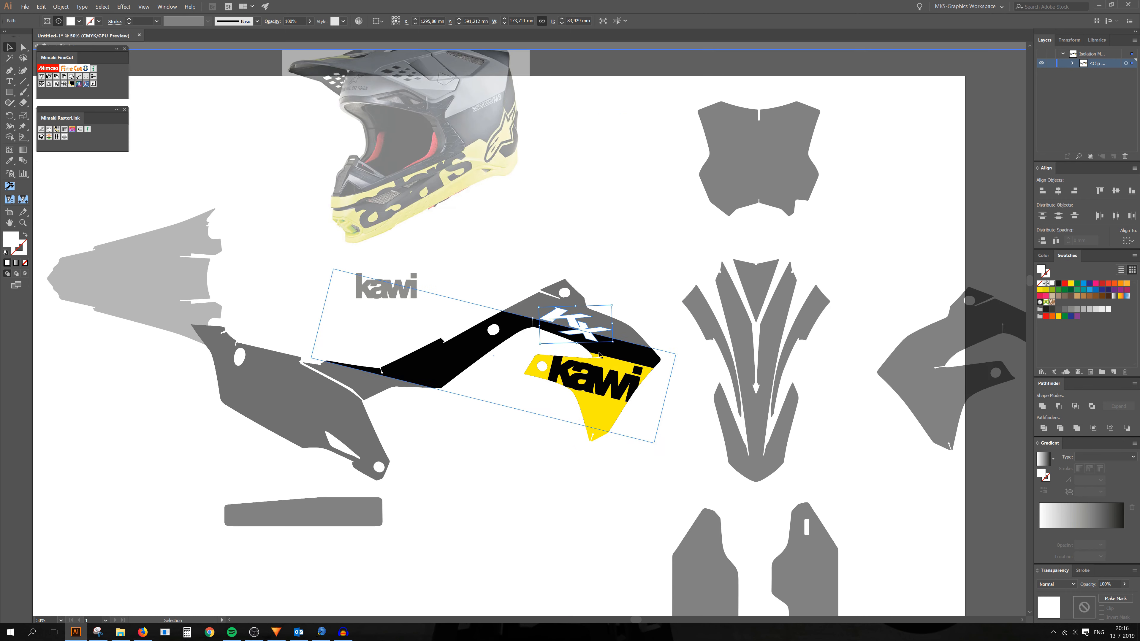
{"action": "scroll", "coordinate": [617, 352], "scroll_direction": "up", "scroll_amount": 4}
{"action": "left_click_drag", "start_coordinate": [622, 337], "coordinate": [710, 378]}
{"action": "left_click_drag", "start_coordinate": [579, 353], "coordinate": [571, 345]}
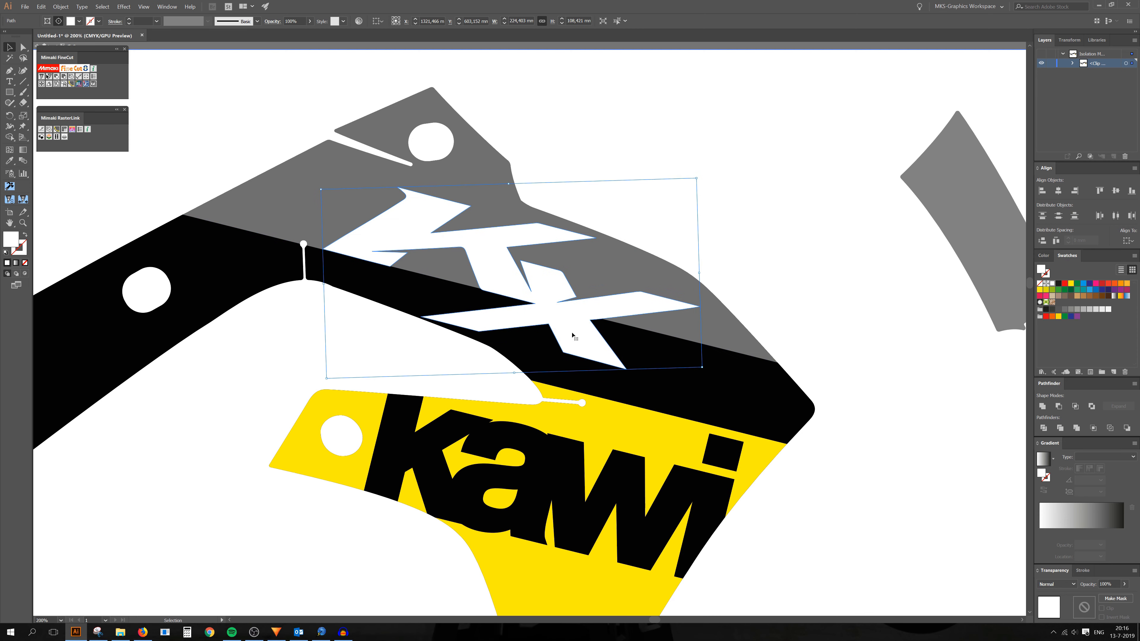
Enlarge the white KX logo on the shroud a little further to about 237 × 114 mm and deselect it.
{"action": "scroll", "coordinate": [601, 398], "scroll_direction": "down", "scroll_amount": 5}
{"action": "left_click", "coordinate": [602, 399]}
{"action": "scroll", "coordinate": [332, 355], "scroll_direction": "up", "scroll_amount": 1}
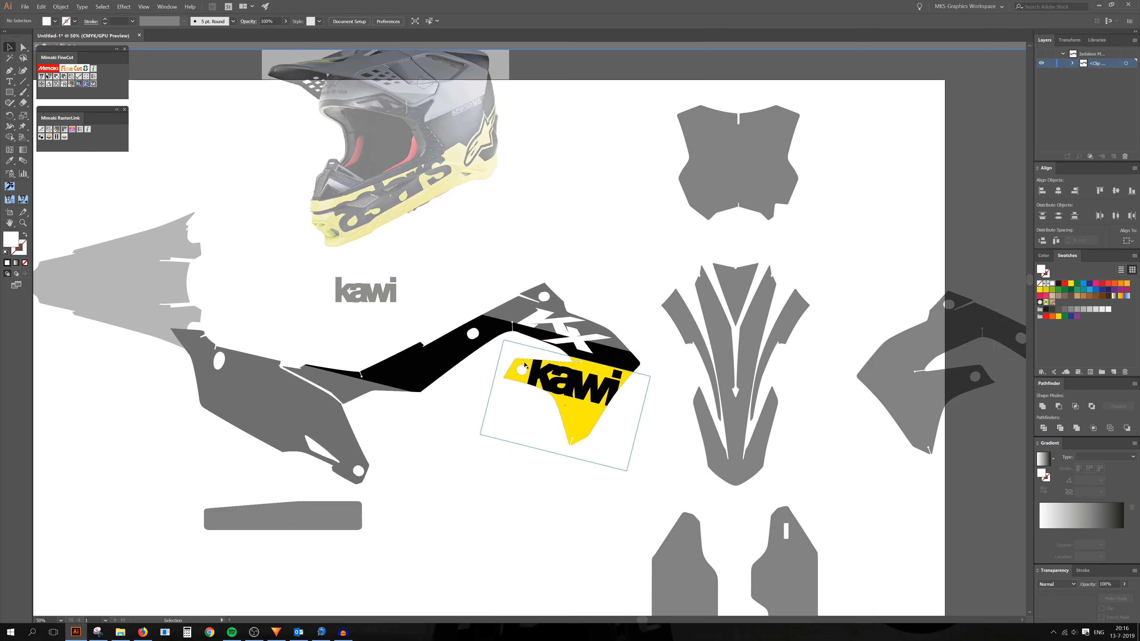
{"action": "scroll", "coordinate": [521, 390], "scroll_direction": "down", "scroll_amount": 2}
{"action": "scroll", "coordinate": [521, 391], "scroll_direction": "up", "scroll_amount": 1}
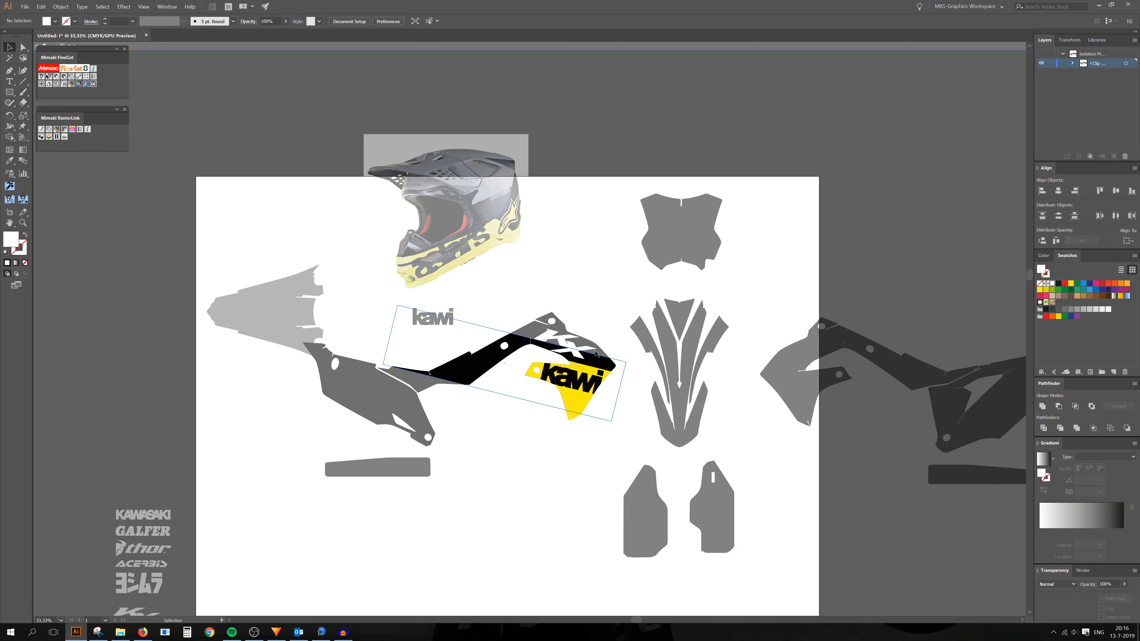
{"action": "scroll", "coordinate": [604, 385], "scroll_direction": "up", "scroll_amount": 7}
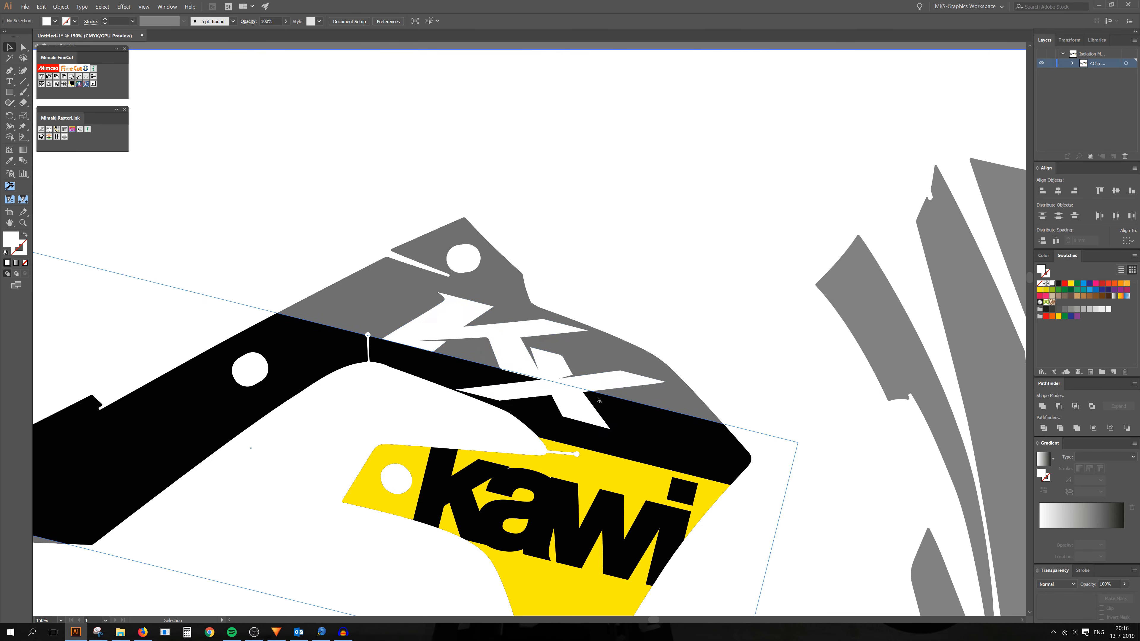
{"action": "scroll", "coordinate": [468, 347], "scroll_direction": "down", "scroll_amount": 6}
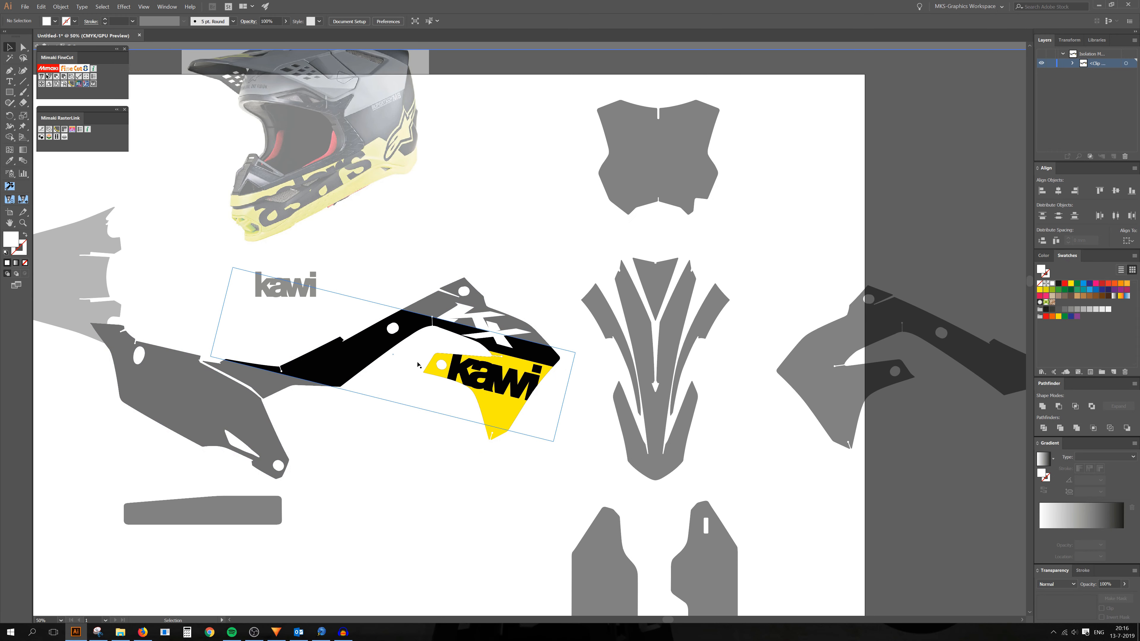
{"action": "scroll", "coordinate": [517, 350], "scroll_direction": "up", "scroll_amount": 3}
{"action": "left_click", "coordinate": [517, 341]}
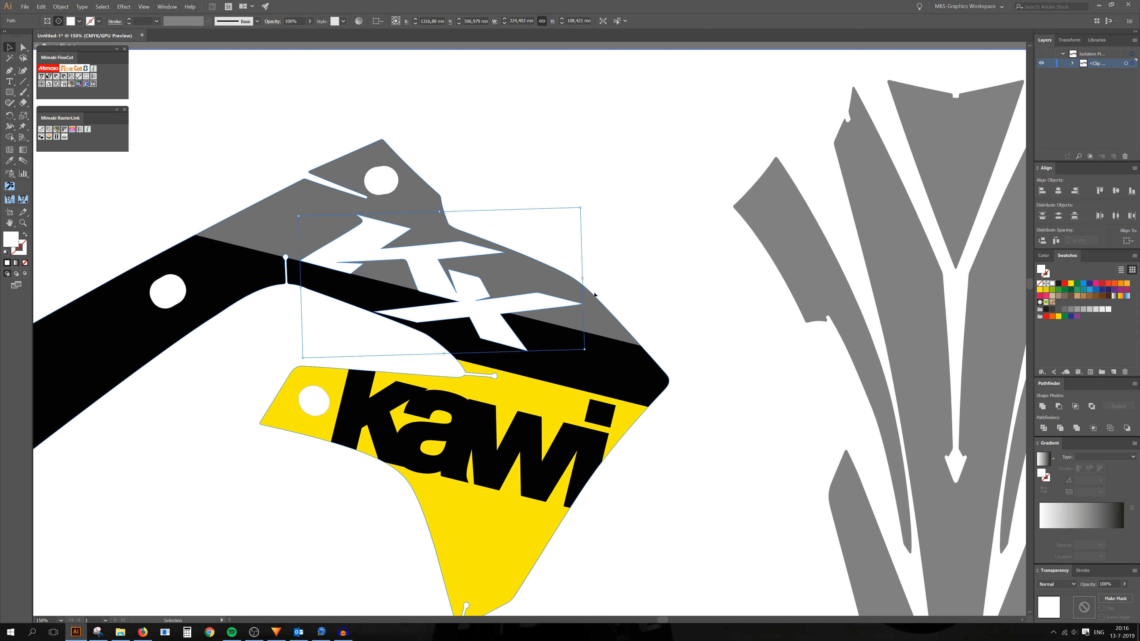
{"action": "left_click_drag", "start_coordinate": [581, 279], "coordinate": [597, 279]}
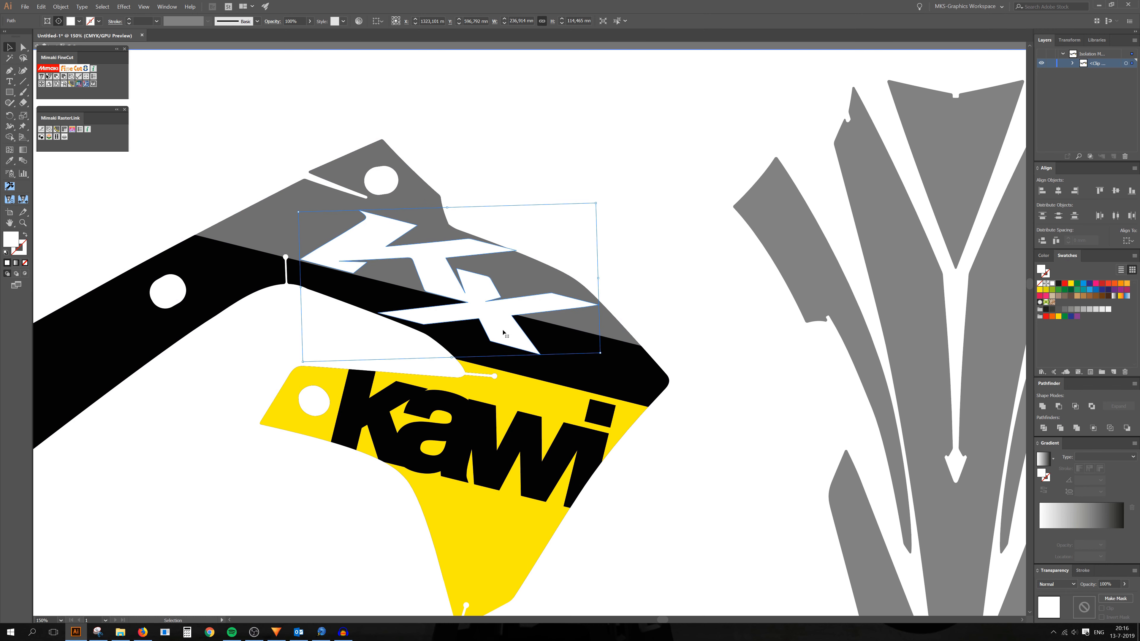
{"action": "scroll", "coordinate": [476, 343], "scroll_direction": "down", "scroll_amount": 2}
{"action": "left_click", "coordinate": [575, 456]}
Recolour the KX logo on the shroud black by sampling the adjacent black area.
{"action": "scroll", "coordinate": [507, 410], "scroll_direction": "up", "scroll_amount": 9}
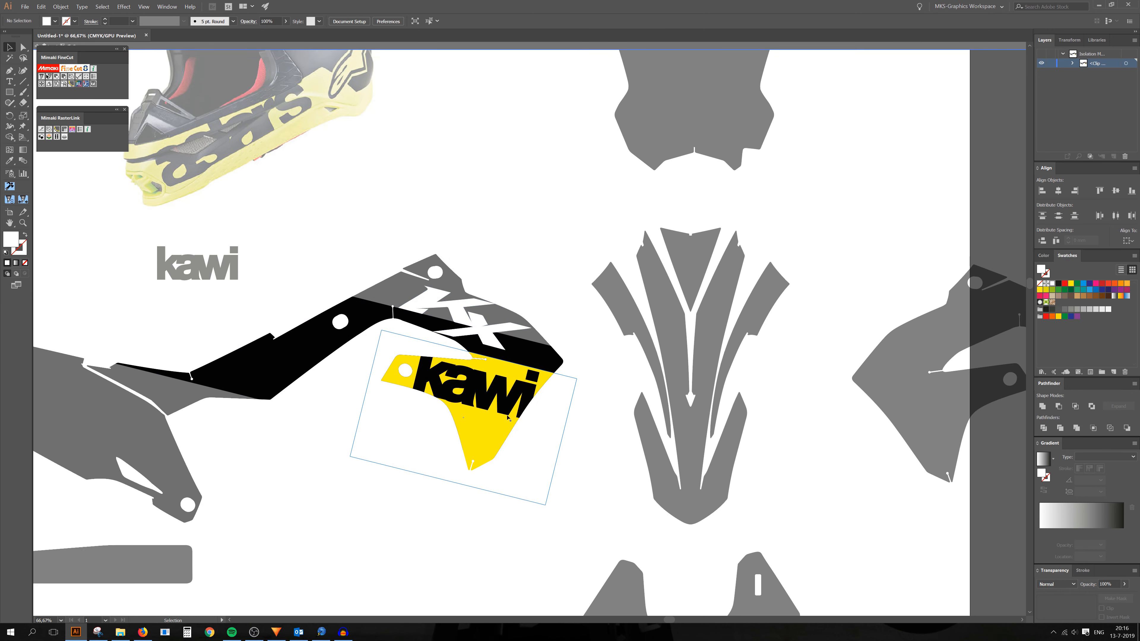
{"action": "scroll", "coordinate": [507, 409], "scroll_direction": "down", "scroll_amount": 1}
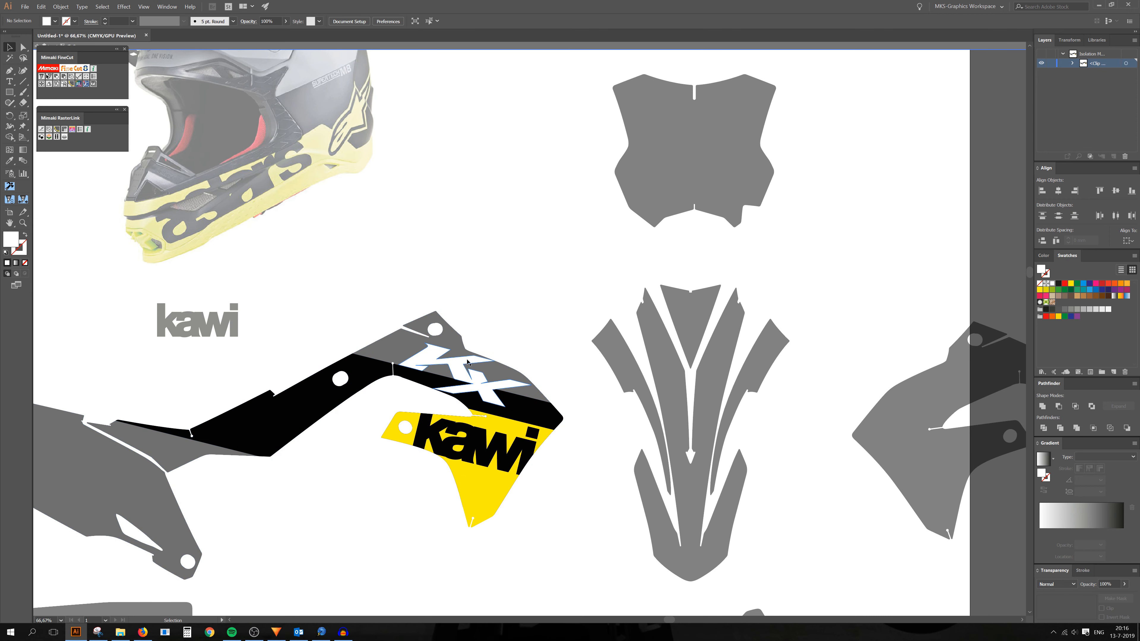
{"action": "scroll", "coordinate": [455, 380], "scroll_direction": "up", "scroll_amount": 2}
{"action": "left_click", "coordinate": [452, 354]}
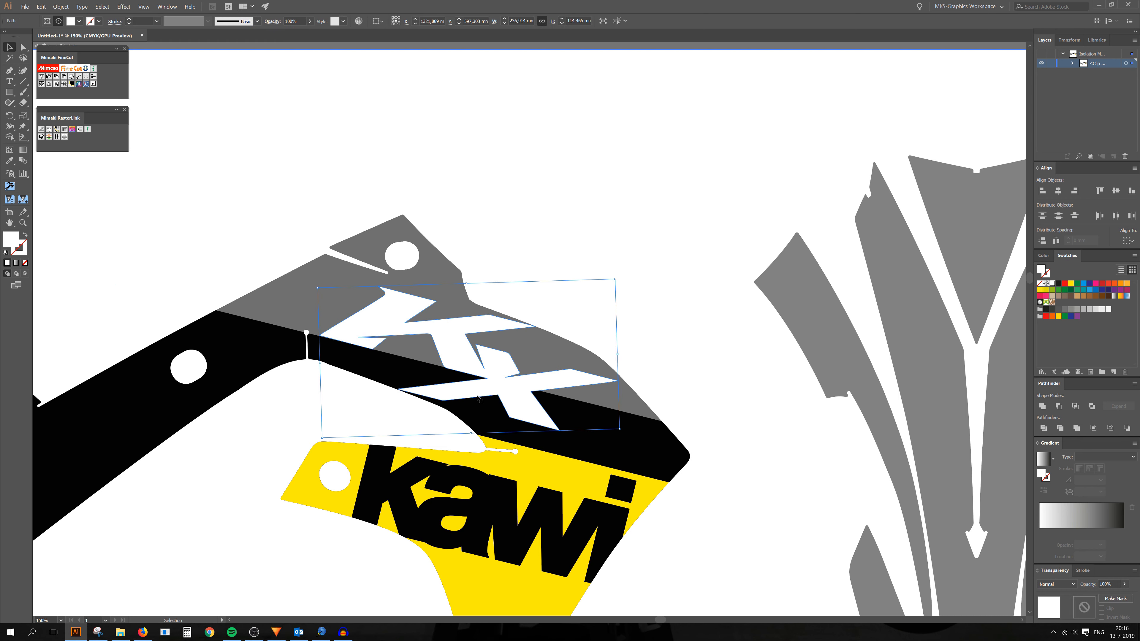
{"action": "scroll", "coordinate": [474, 373], "scroll_direction": "down", "scroll_amount": 1}
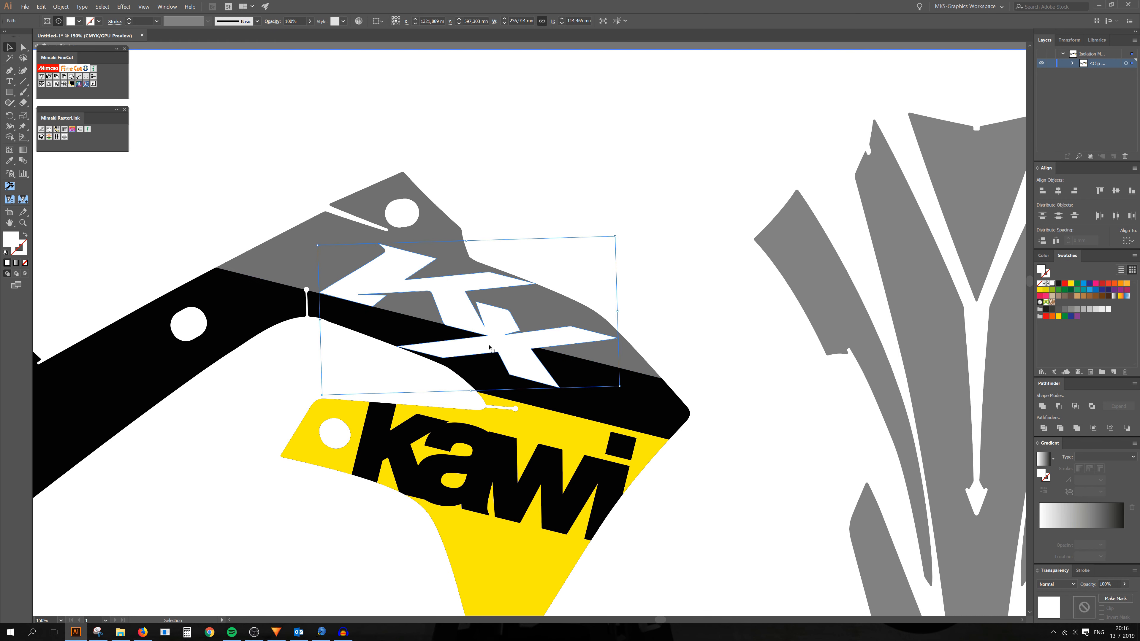
{"action": "key", "text": "i"}
{"action": "left_click", "coordinate": [319, 251]}
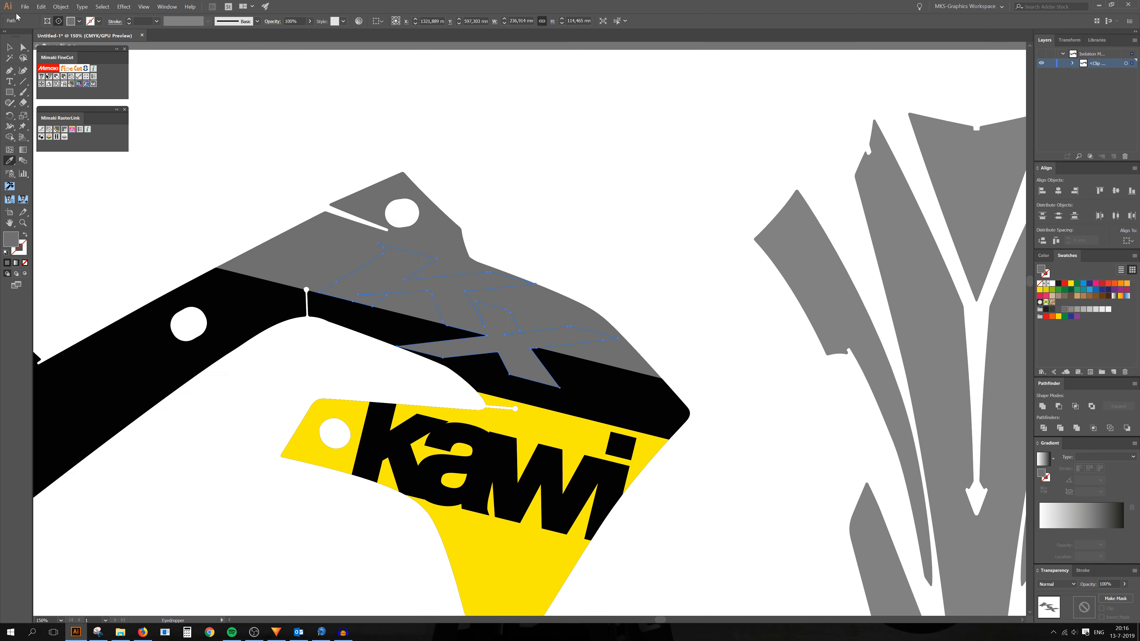
{"action": "left_click", "coordinate": [353, 326]}
{"action": "left_click", "coordinate": [9, 47]}
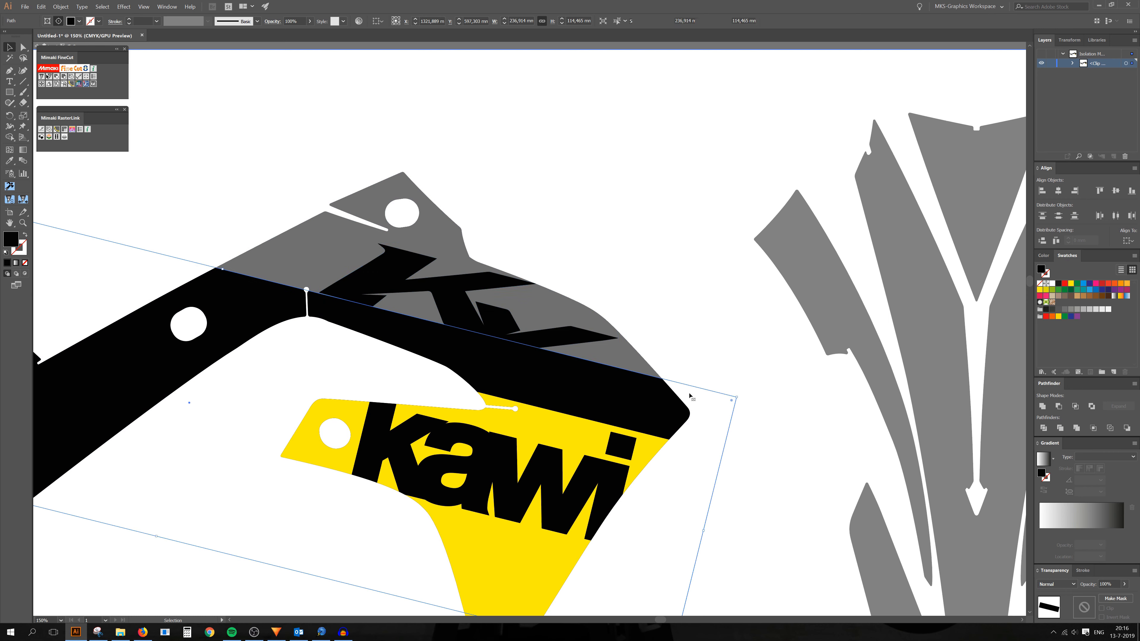
Duplicate the black KX logo slightly to its left and offset the copy's path by 4 mm with miter joins and a miter limit of 9.
{"action": "left_click", "coordinate": [522, 373]}
{"action": "left_click_drag", "start_coordinate": [506, 348], "coordinate": [492, 348]}
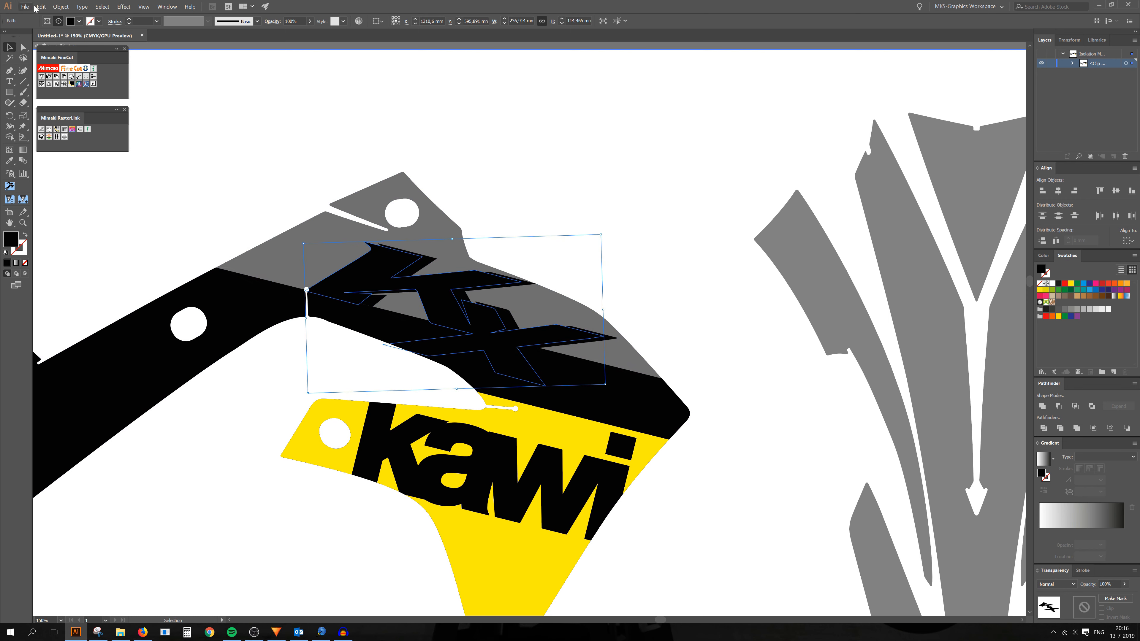
{"action": "left_click", "coordinate": [61, 6]}
{"action": "mouse_move", "coordinate": [111, 203]}
{"action": "left_click", "coordinate": [229, 234]}
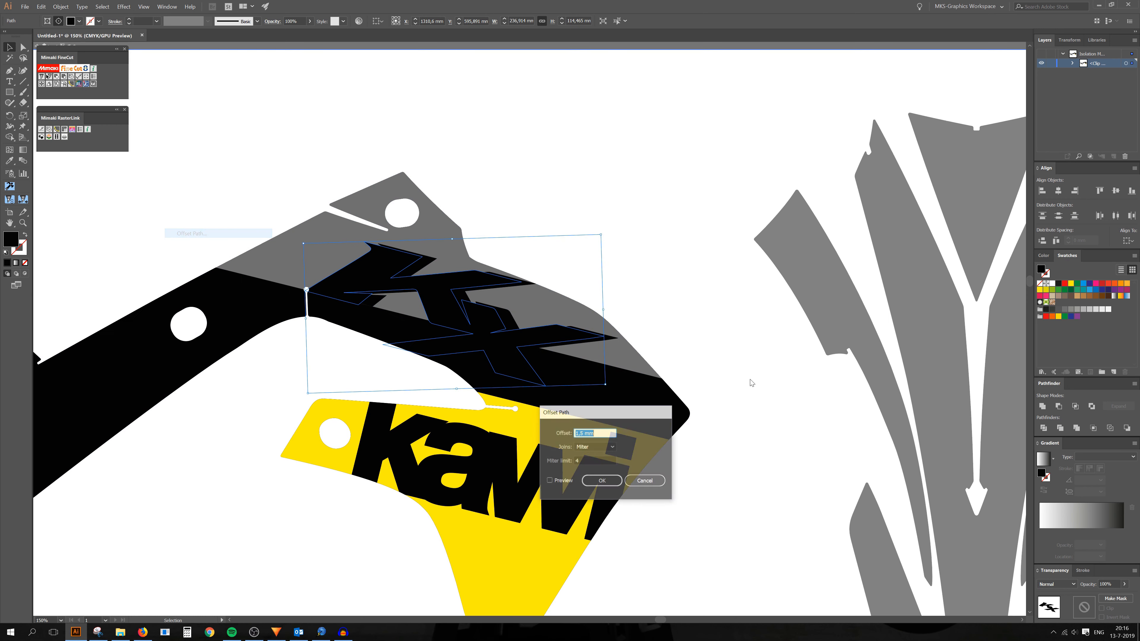
{"action": "type", "text": "4"}
{"action": "left_click", "coordinate": [557, 480]}
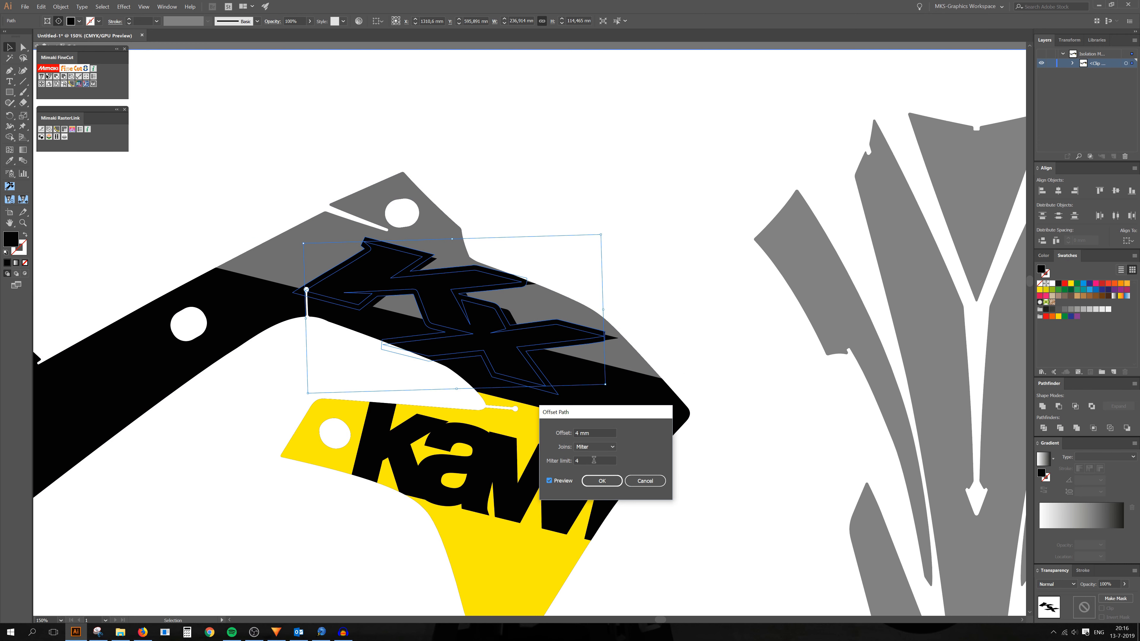
{"action": "left_click", "coordinate": [593, 459]}
{"action": "type", "text": "9"}
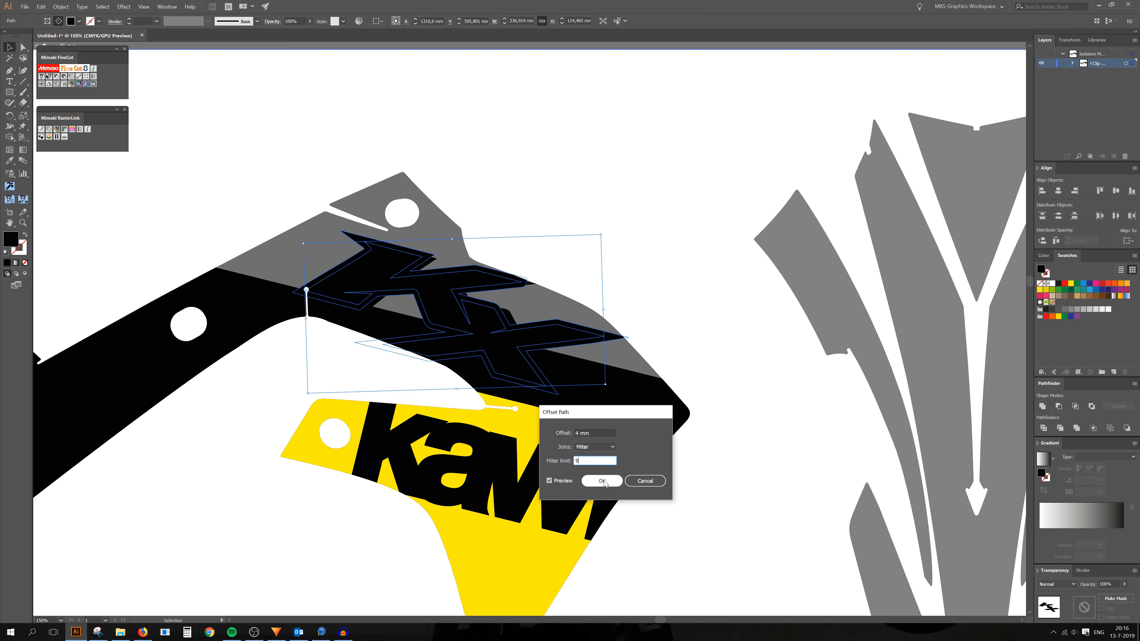
{"action": "key", "text": "Tab"}
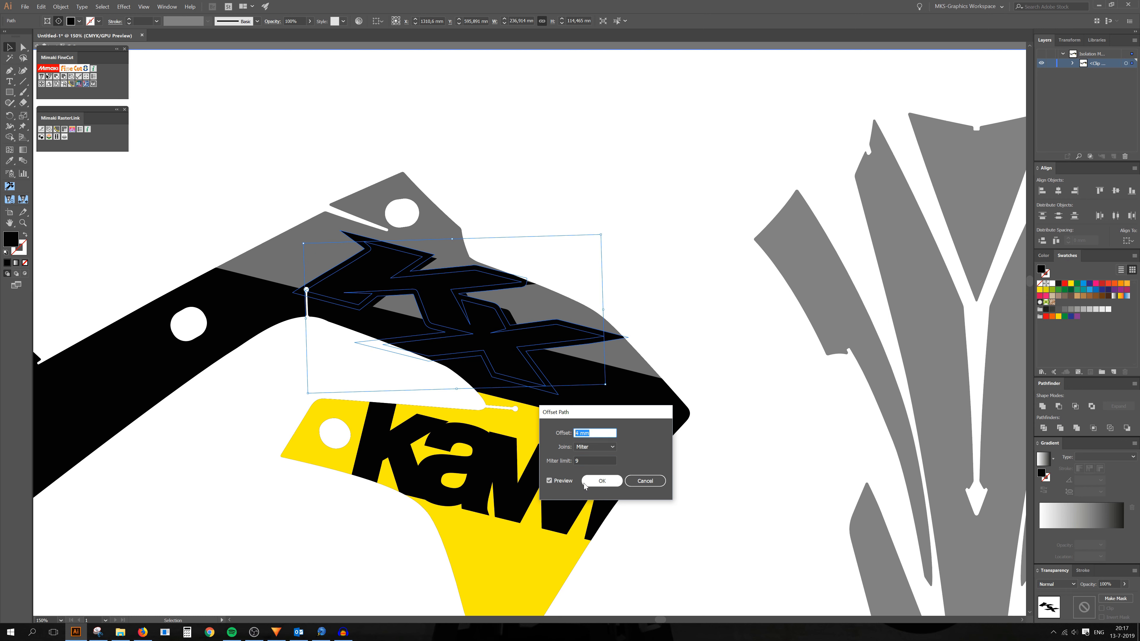
{"action": "left_click", "coordinate": [588, 482]}
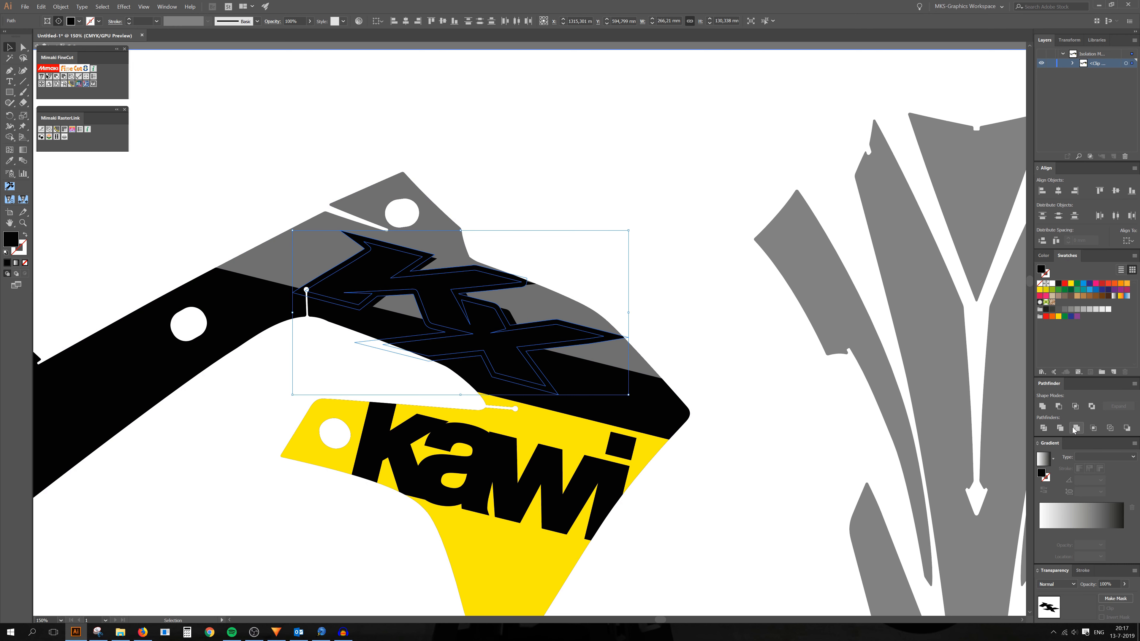
Unite the KX copy with its offset path, fill it with the shroud's grey, and arrange it behind the black KX logo.
{"action": "left_click", "coordinate": [1042, 406]}
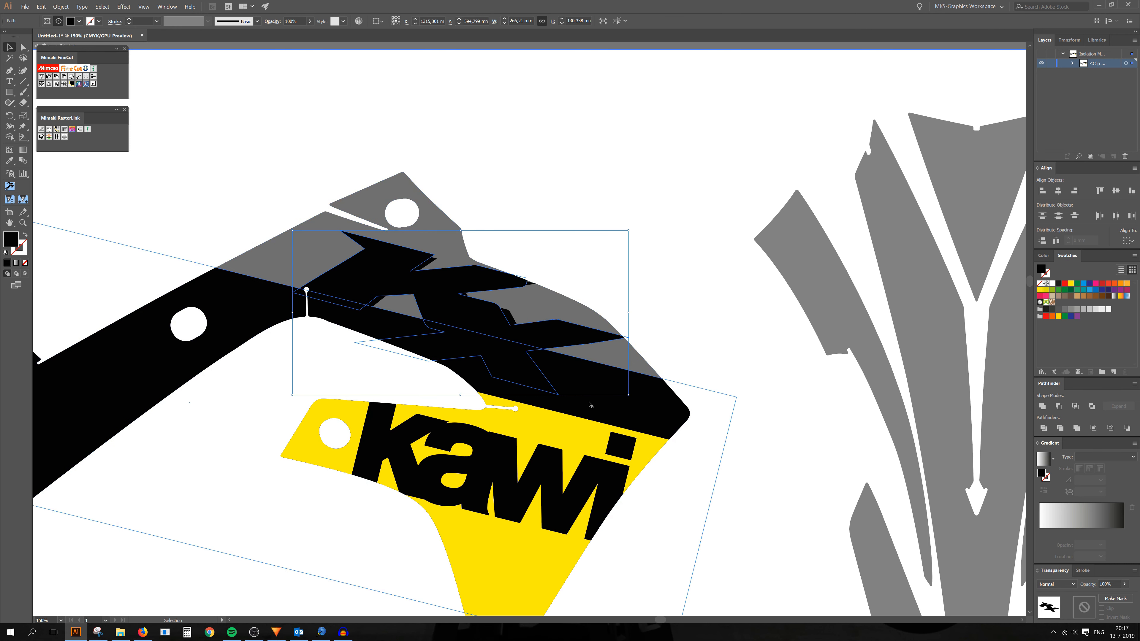
{"action": "key", "text": "i"}
{"action": "left_click", "coordinate": [598, 355]}
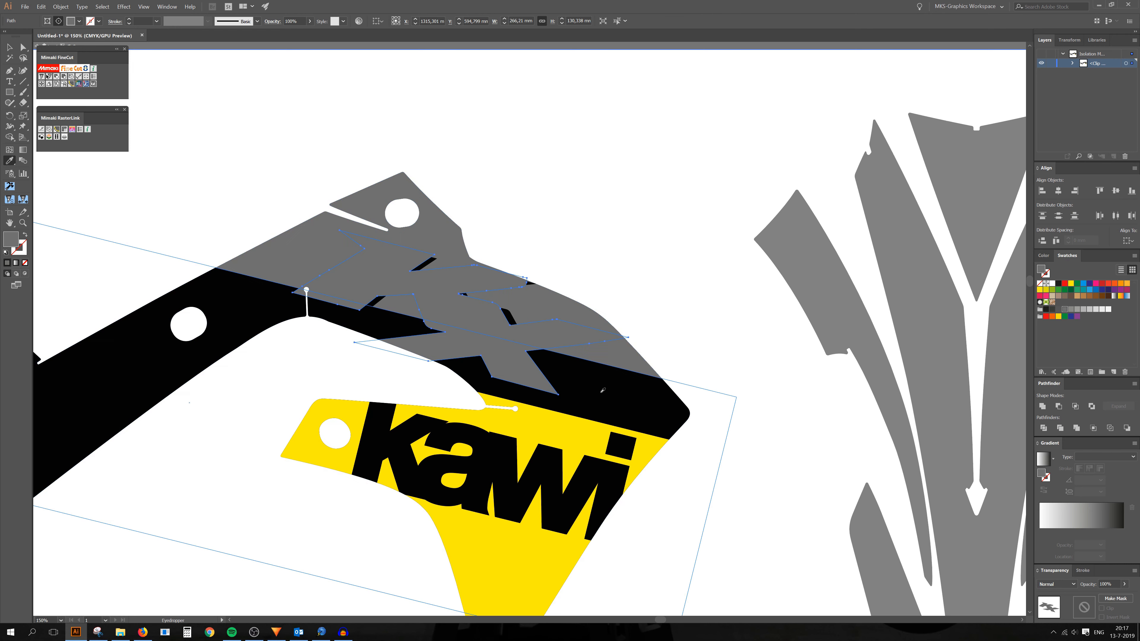
{"action": "key", "text": "ctrl+z"}
Nudge the grey KX outline shape right and slightly down behind the black logo, and deselect it.
{"action": "key", "text": "shift+Right"}
{"action": "key", "text": "shift+Right"}
{"action": "key", "text": "shift+Right"}
{"action": "key", "text": "shift+Right"}
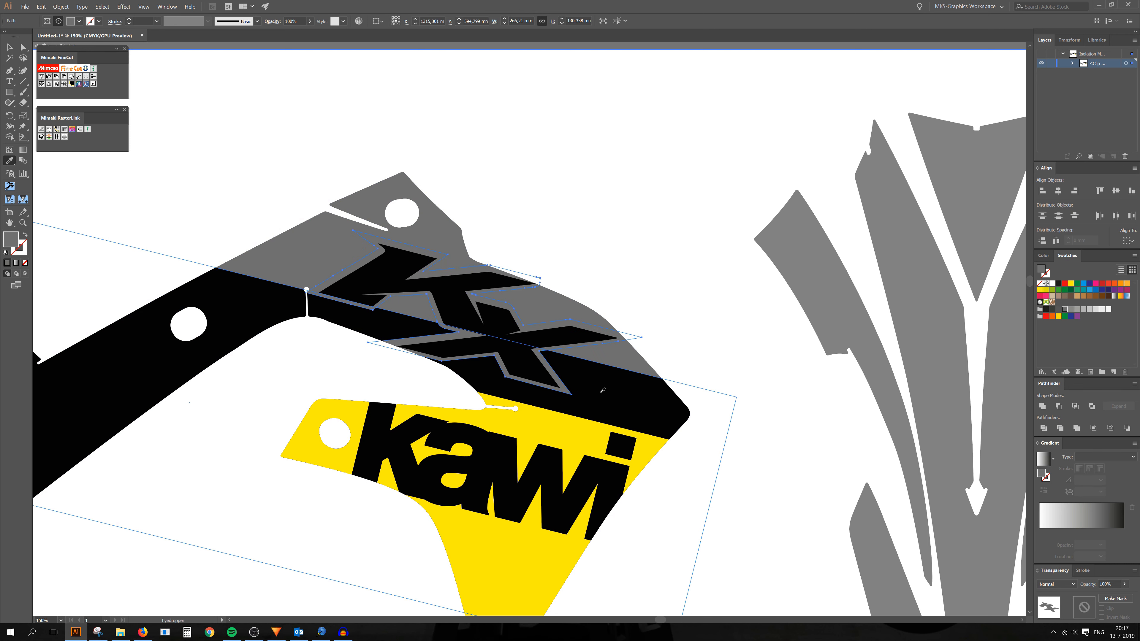
{"action": "key", "text": "shift+Down"}
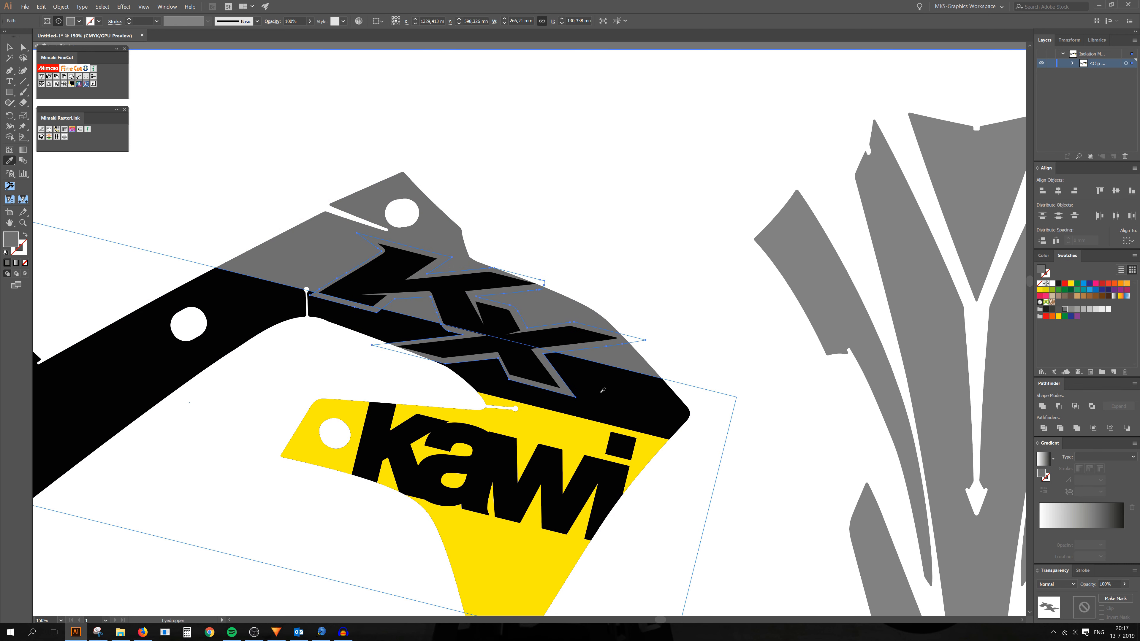
{"action": "key", "text": "Up"}
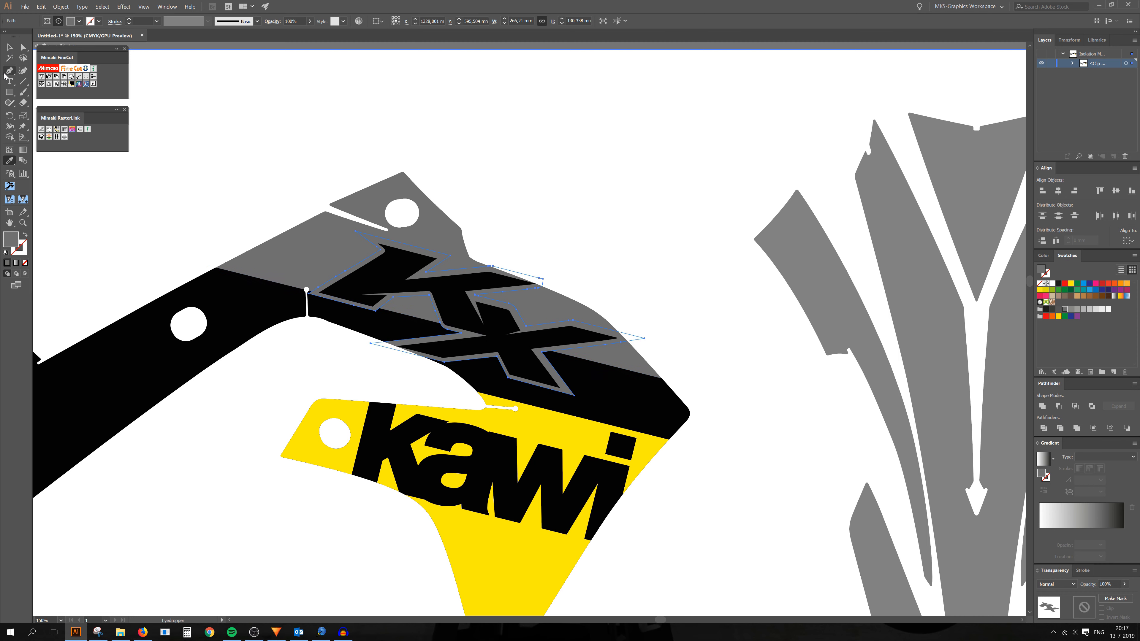
{"action": "left_click", "coordinate": [10, 48]}
{"action": "scroll", "coordinate": [354, 292], "scroll_direction": "down", "scroll_amount": 2}
{"action": "left_click", "coordinate": [468, 427]}
{"action": "scroll", "coordinate": [536, 428], "scroll_direction": "down", "scroll_amount": 1}
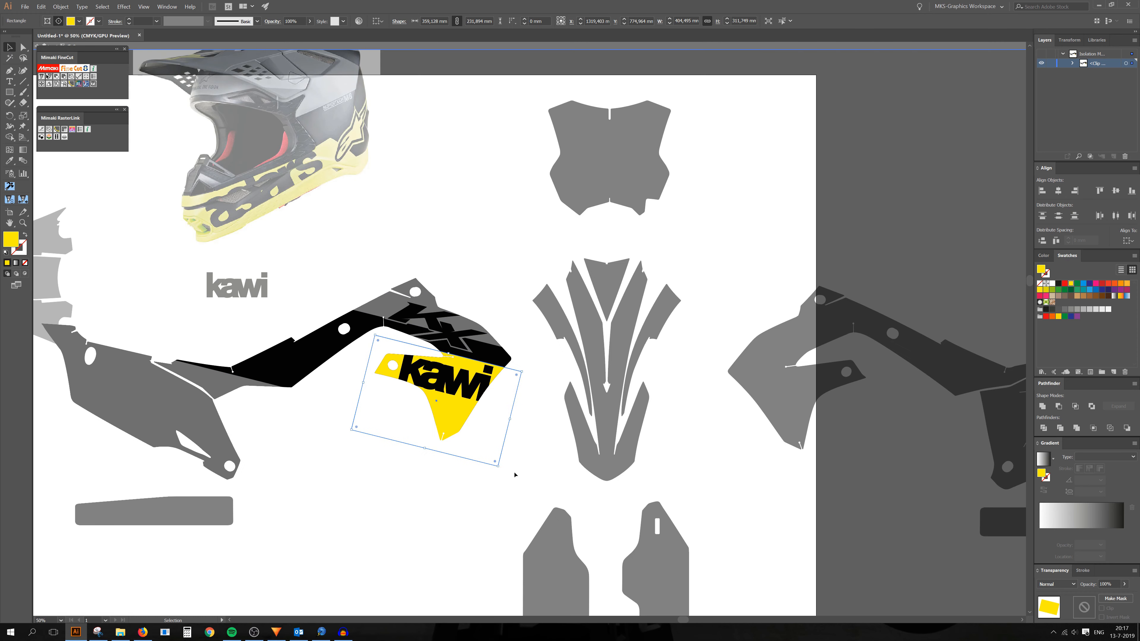
{"action": "left_click", "coordinate": [515, 474]}
{"action": "scroll", "coordinate": [451, 377], "scroll_direction": "up", "scroll_amount": 2}
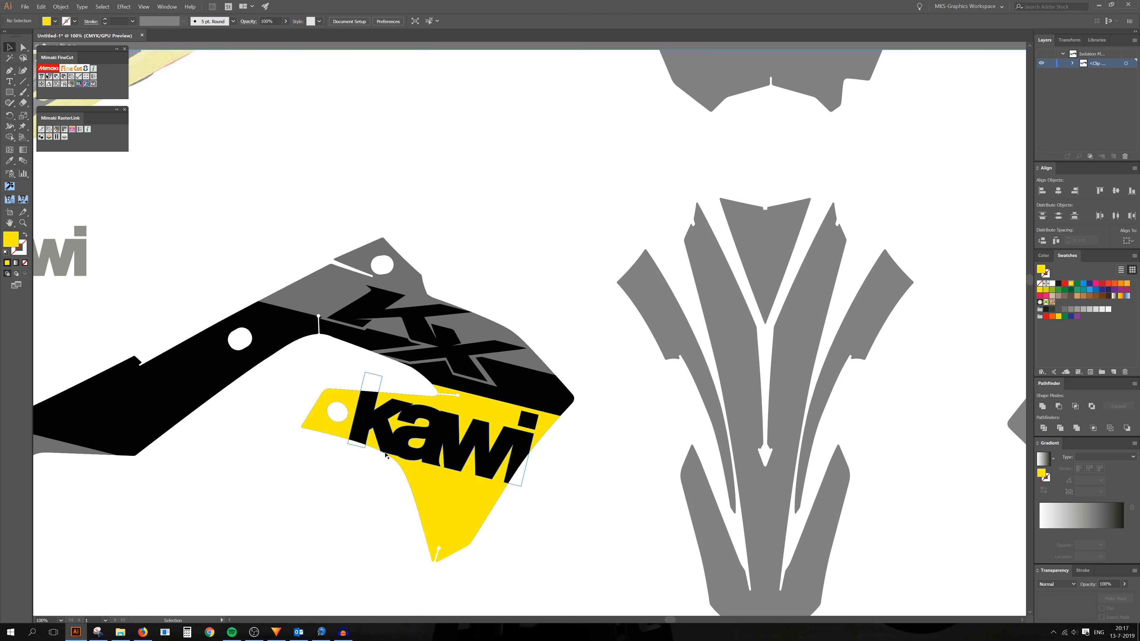
Adjust the grey outline's anchor point in the notch between the X's right arm and lower right leg.
{"action": "scroll", "coordinate": [385, 455], "scroll_direction": "up", "scroll_amount": 3}
{"action": "key", "text": "a"}
{"action": "scroll", "coordinate": [350, 434], "scroll_direction": "up", "scroll_amount": 1}
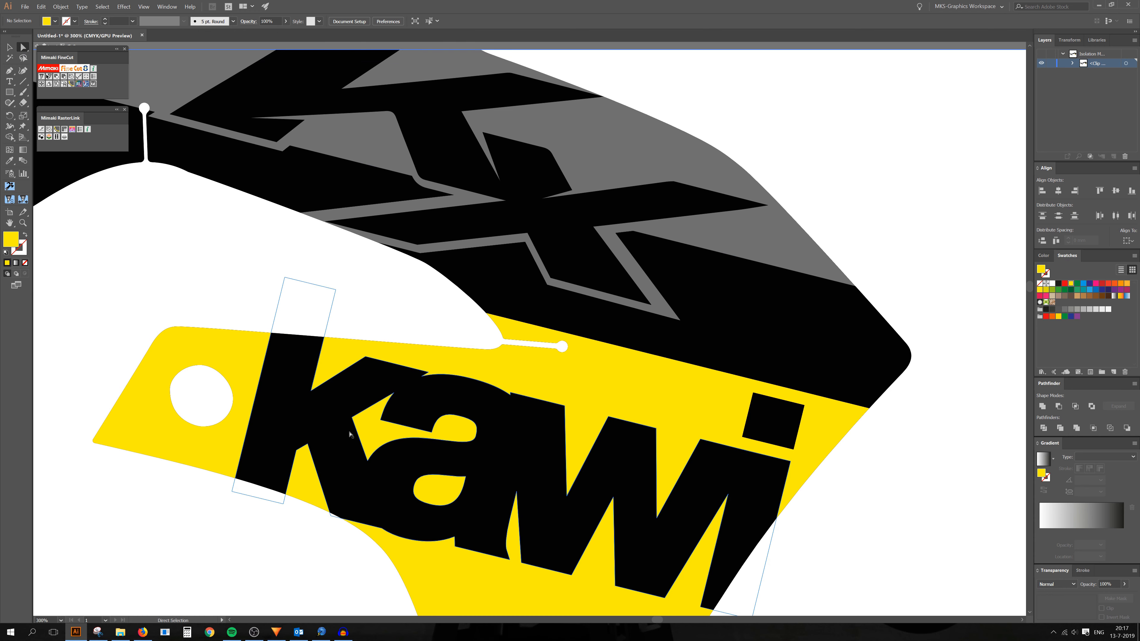
{"action": "scroll", "coordinate": [349, 434], "scroll_direction": "up", "scroll_amount": 2}
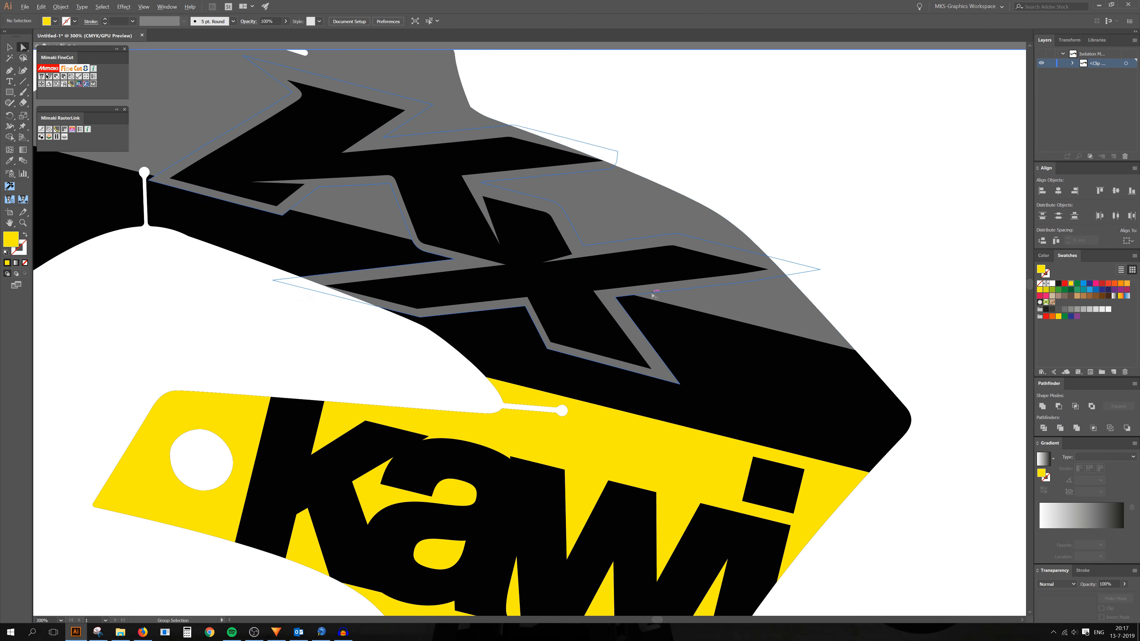
{"action": "scroll", "coordinate": [642, 291], "scroll_direction": "up", "scroll_amount": 2}
{"action": "left_click_drag", "start_coordinate": [588, 300], "coordinate": [569, 299]}
{"action": "key", "text": "shift+c"}
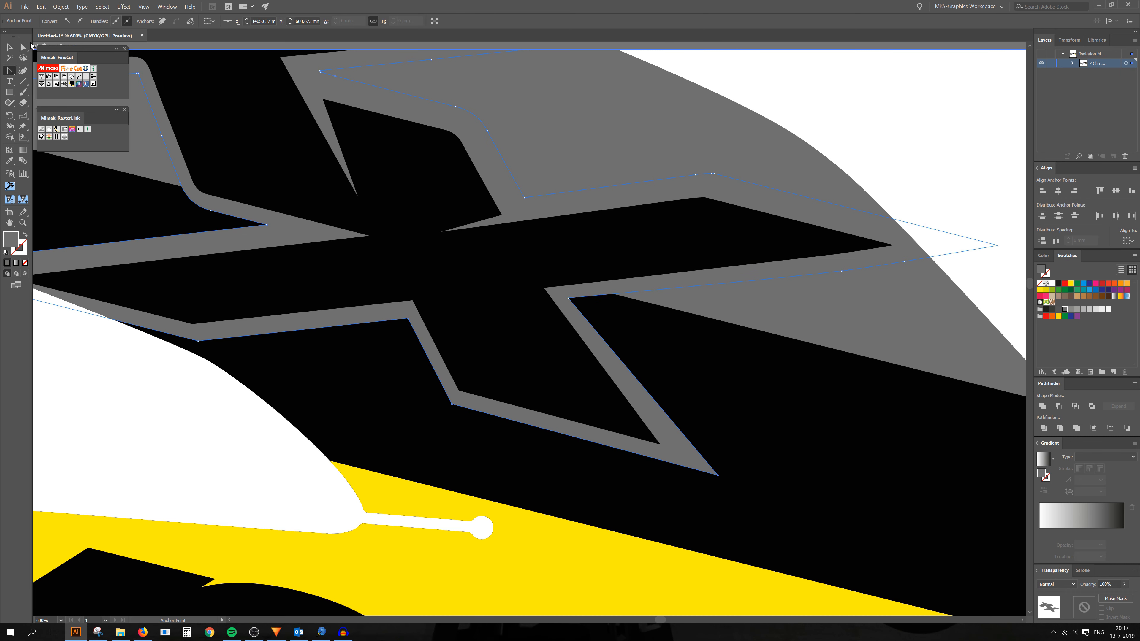
Move the grey outline's notch point closer to the black X and shift its lower right leg's inner corner point left.
{"action": "left_click", "coordinate": [24, 47]}
{"action": "scroll", "coordinate": [414, 382], "scroll_direction": "down", "scroll_amount": 1}
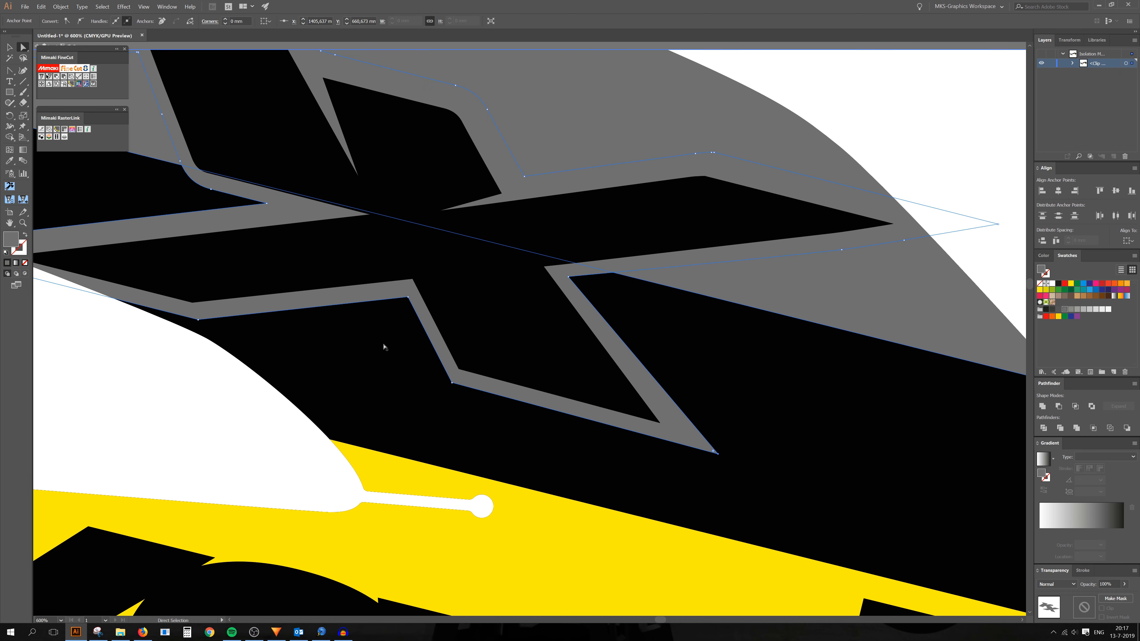
{"action": "scroll", "coordinate": [403, 324], "scroll_direction": "up", "scroll_amount": 3}
{"action": "left_click_drag", "start_coordinate": [410, 315], "coordinate": [414, 298]}
{"action": "left_click_drag", "start_coordinate": [468, 429], "coordinate": [451, 425]}
{"action": "scroll", "coordinate": [489, 328], "scroll_direction": "down", "scroll_amount": 3}
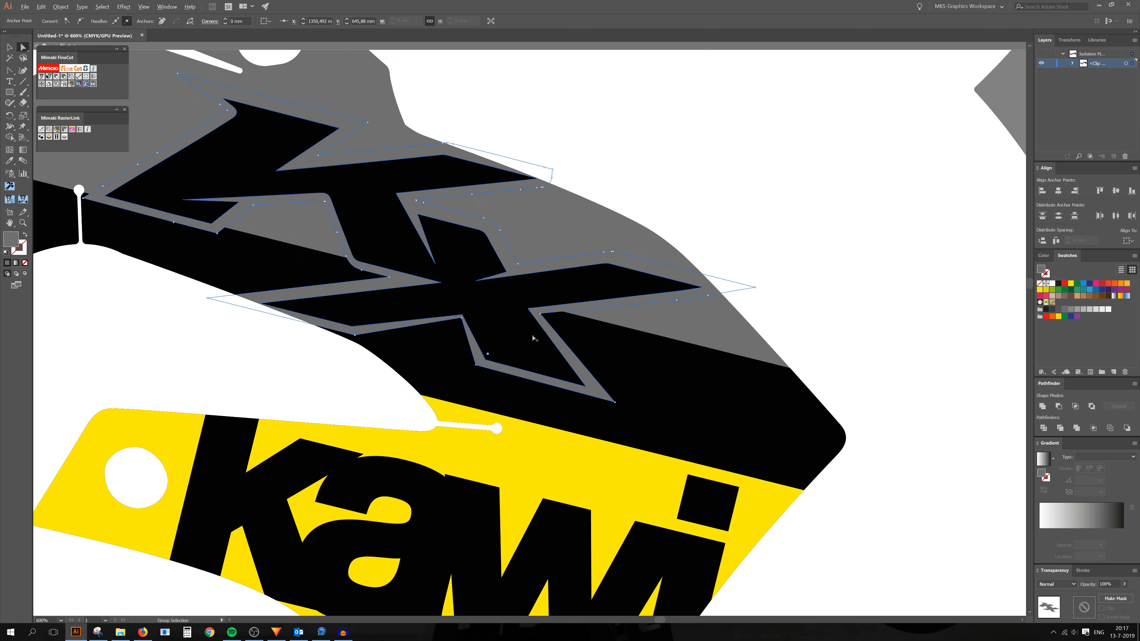
Shift the grey outline's points beneath the X's lower left arm and in the gap below the K's leg to the right.
{"action": "scroll", "coordinate": [264, 317], "scroll_direction": "up", "scroll_amount": 3}
{"action": "scroll", "coordinate": [382, 333], "scroll_direction": "up", "scroll_amount": 3}
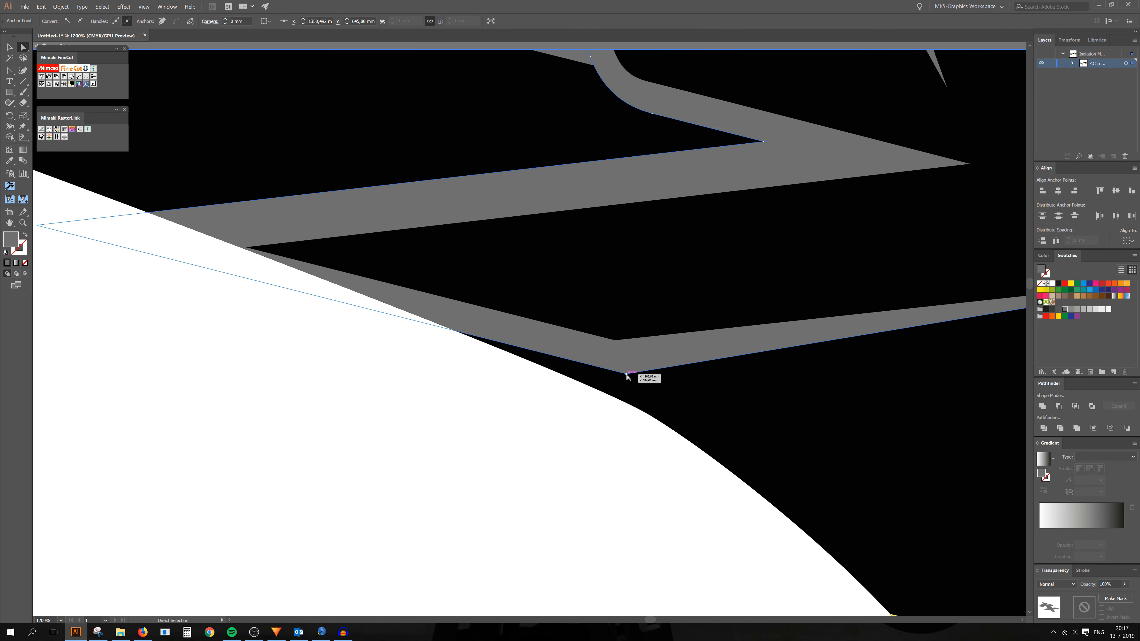
{"action": "left_click_drag", "start_coordinate": [627, 377], "coordinate": [654, 383]}
{"action": "scroll", "coordinate": [540, 296], "scroll_direction": "down", "scroll_amount": 3}
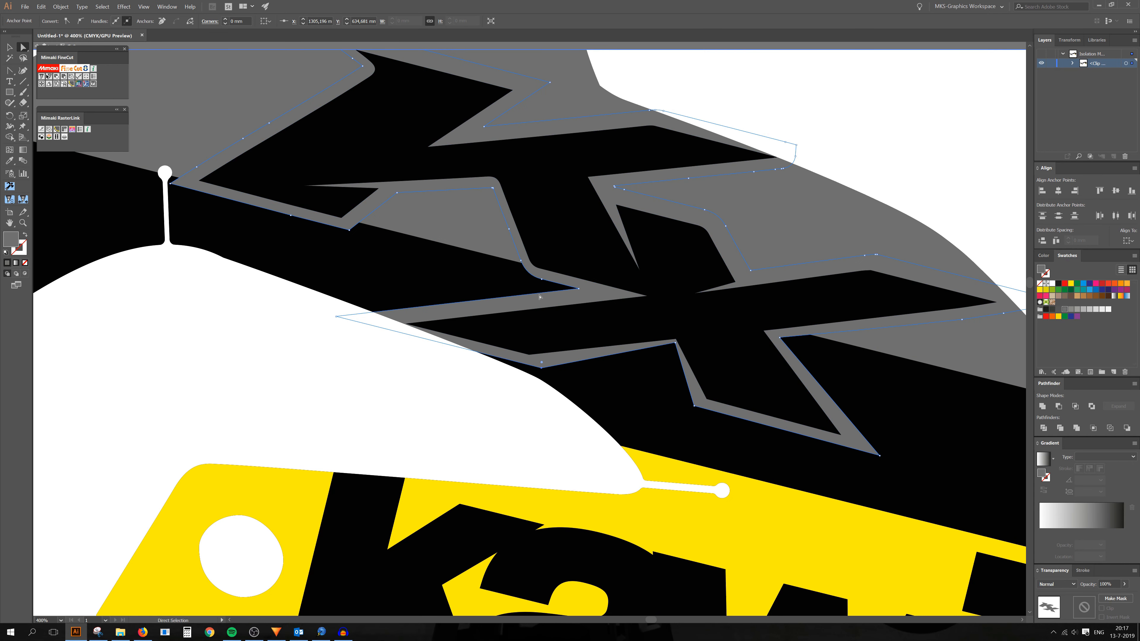
{"action": "scroll", "coordinate": [567, 291], "scroll_direction": "up", "scroll_amount": 2}
{"action": "left_click_drag", "start_coordinate": [589, 288], "coordinate": [659, 303]}
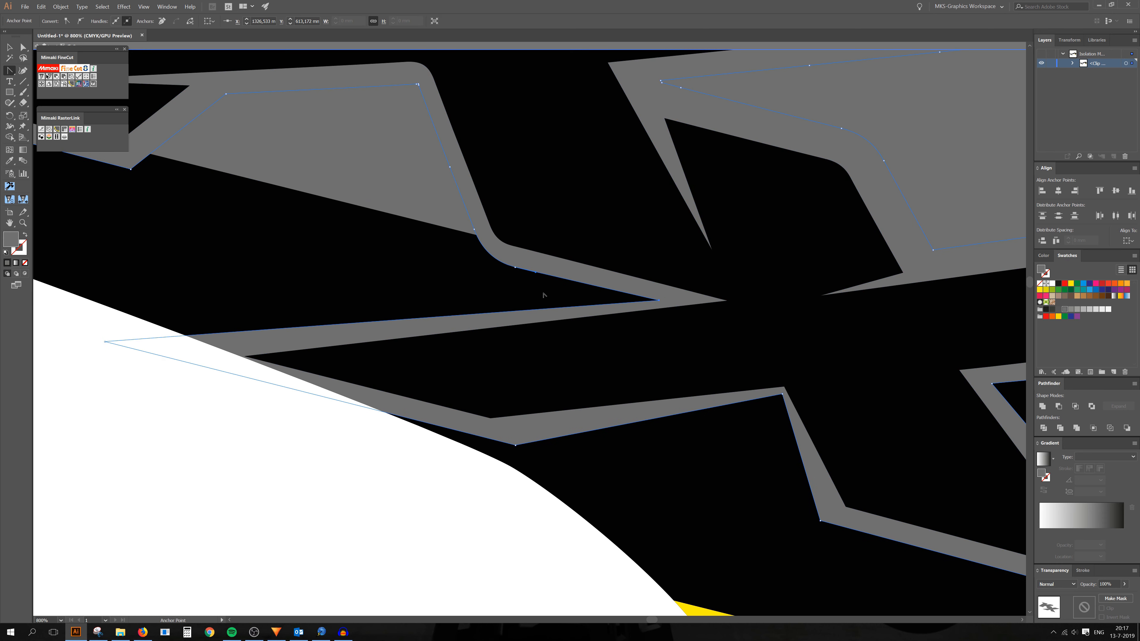
Remove the extra anchor point on the grey outline along the K's leg and refine the rounded corner below it.
{"action": "left_click", "coordinate": [24, 47]}
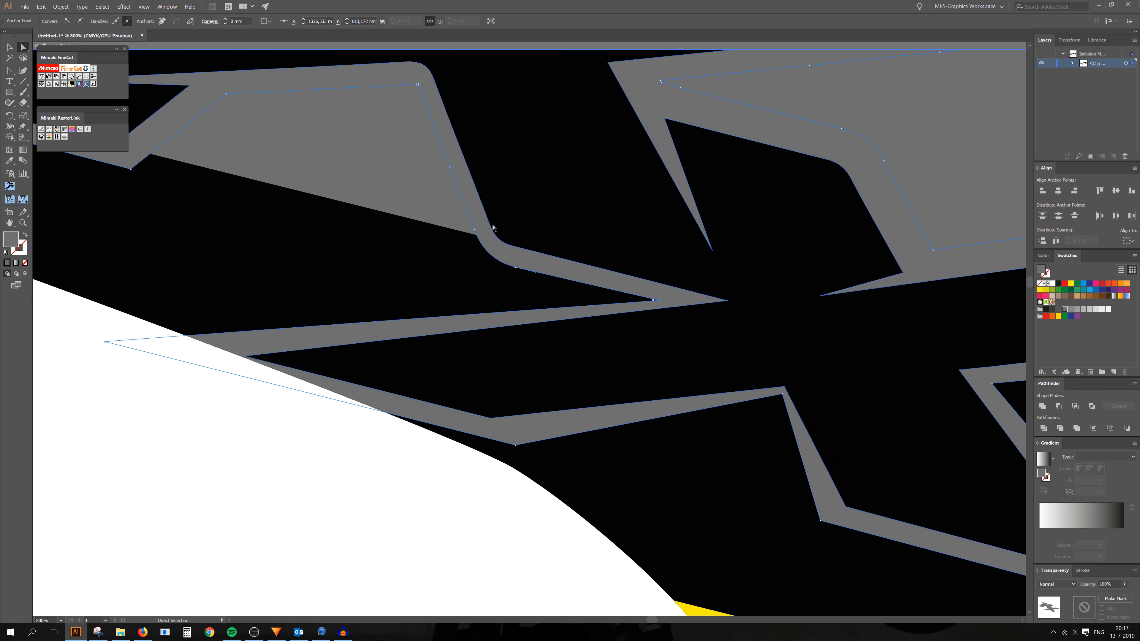
{"action": "left_click", "coordinate": [451, 167]}
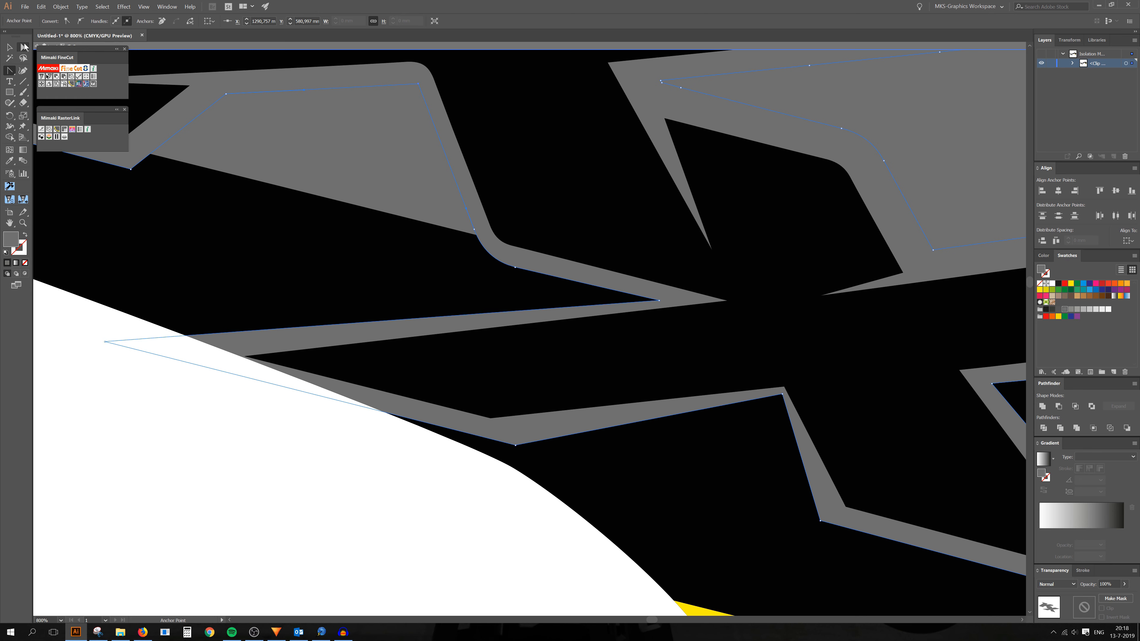
{"action": "left_click", "coordinate": [25, 47]}
{"action": "left_click", "coordinate": [475, 229]}
{"action": "left_click_drag", "start_coordinate": [517, 267], "coordinate": [488, 263]}
{"action": "scroll", "coordinate": [501, 280], "scroll_direction": "down", "scroll_amount": 6}
{"action": "left_click", "coordinate": [629, 359]}
Move the grey outline's notch point between the X's lower arms down and left, away from the black logo.
{"action": "scroll", "coordinate": [583, 336], "scroll_direction": "up", "scroll_amount": 5}
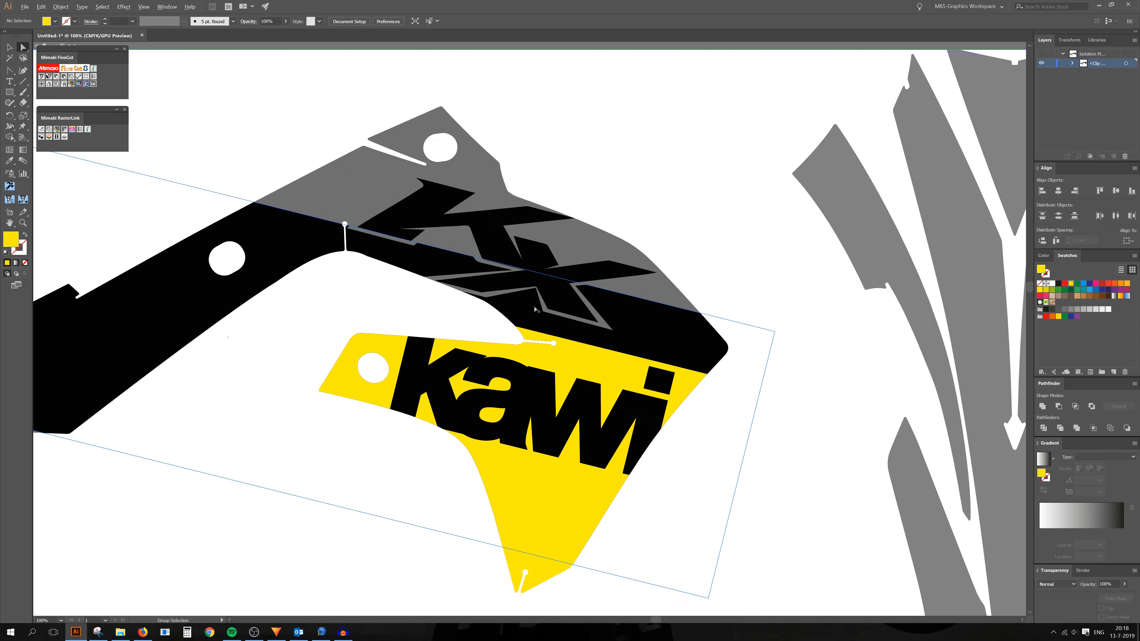
{"action": "left_click", "coordinate": [553, 304]}
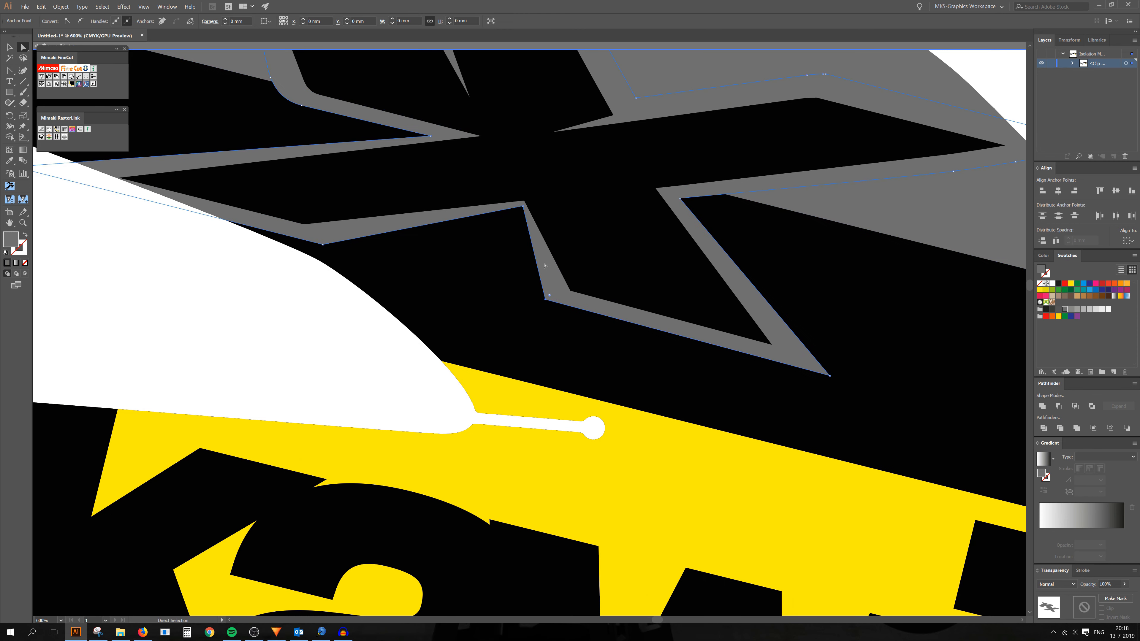
{"action": "left_click", "coordinate": [525, 207]}
{"action": "left_click_drag", "start_coordinate": [522, 207], "coordinate": [507, 225]}
{"action": "scroll", "coordinate": [497, 253], "scroll_direction": "down", "scroll_amount": 5}
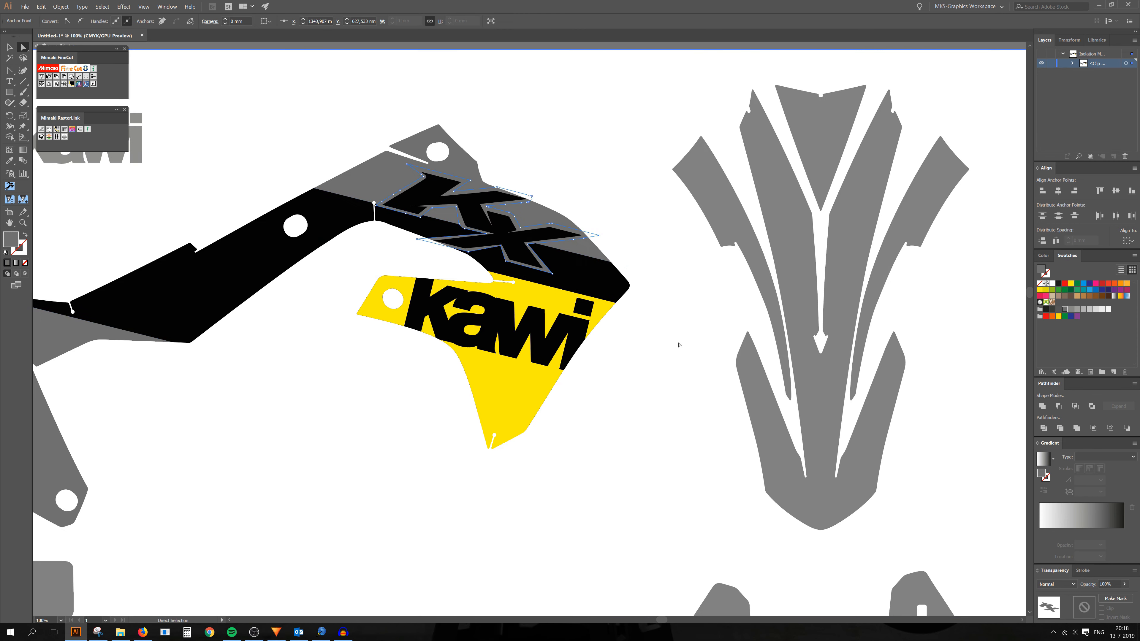
{"action": "left_click", "coordinate": [679, 343]}
Widen the grey outline at the K's foot corner and left tip, and delete the extra anchor point on its upper left edge.
{"action": "scroll", "coordinate": [389, 205], "scroll_direction": "up", "scroll_amount": 1}
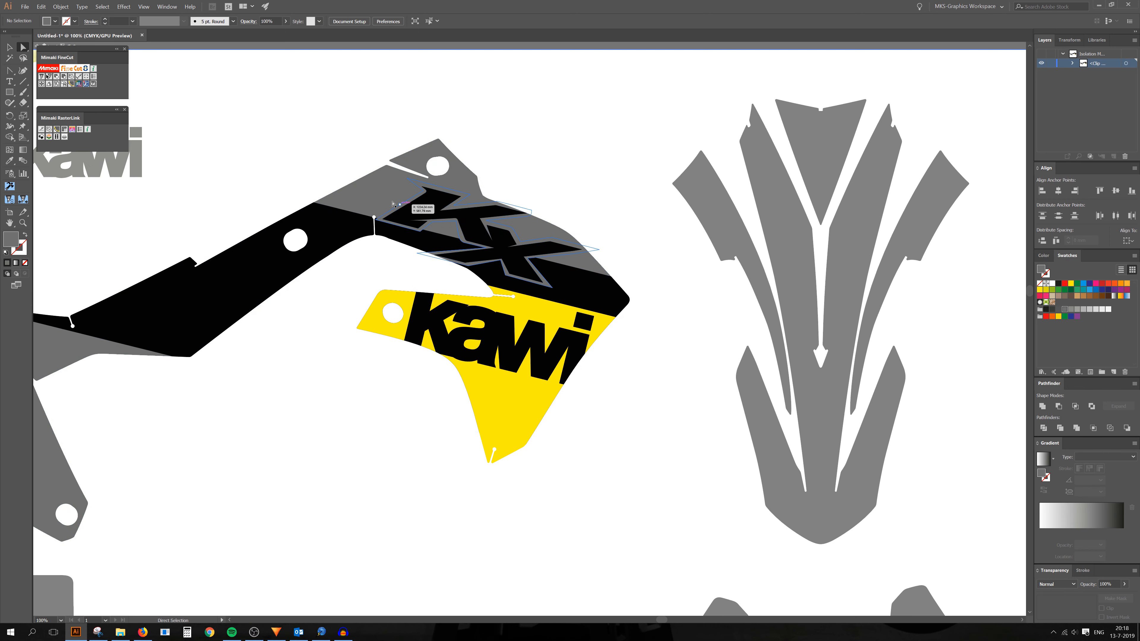
{"action": "scroll", "coordinate": [404, 224], "scroll_direction": "up", "scroll_amount": 3}
{"action": "left_click_drag", "start_coordinate": [465, 286], "coordinate": [478, 287]}
{"action": "left_click_drag", "start_coordinate": [335, 250], "coordinate": [323, 247]}
{"action": "key", "text": "minus"}
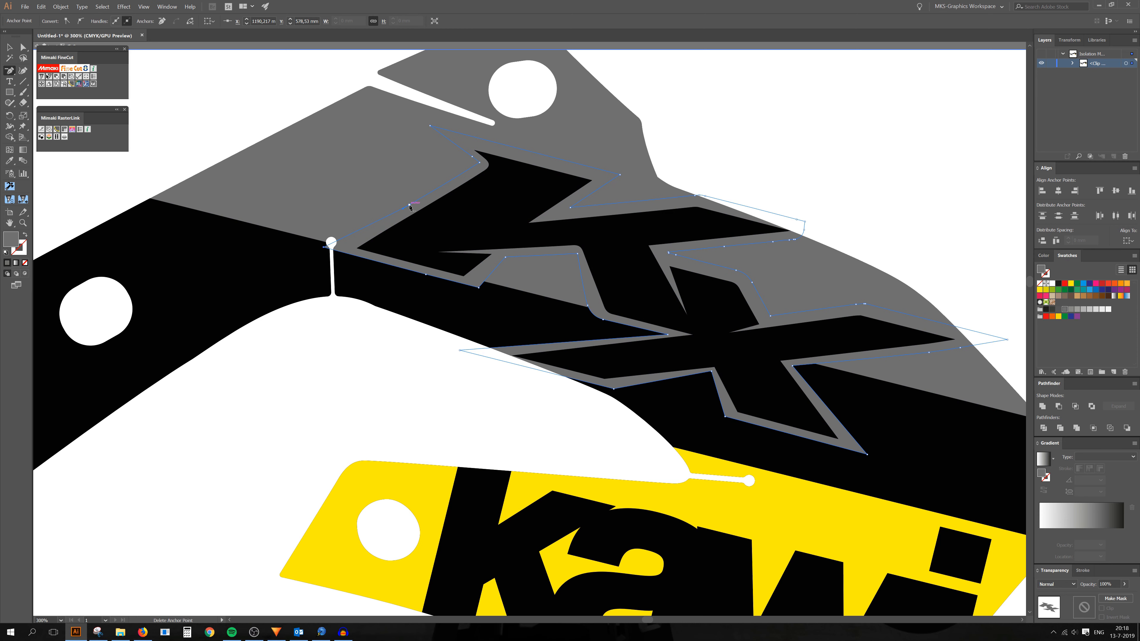
{"action": "left_click", "coordinate": [26, 46]}
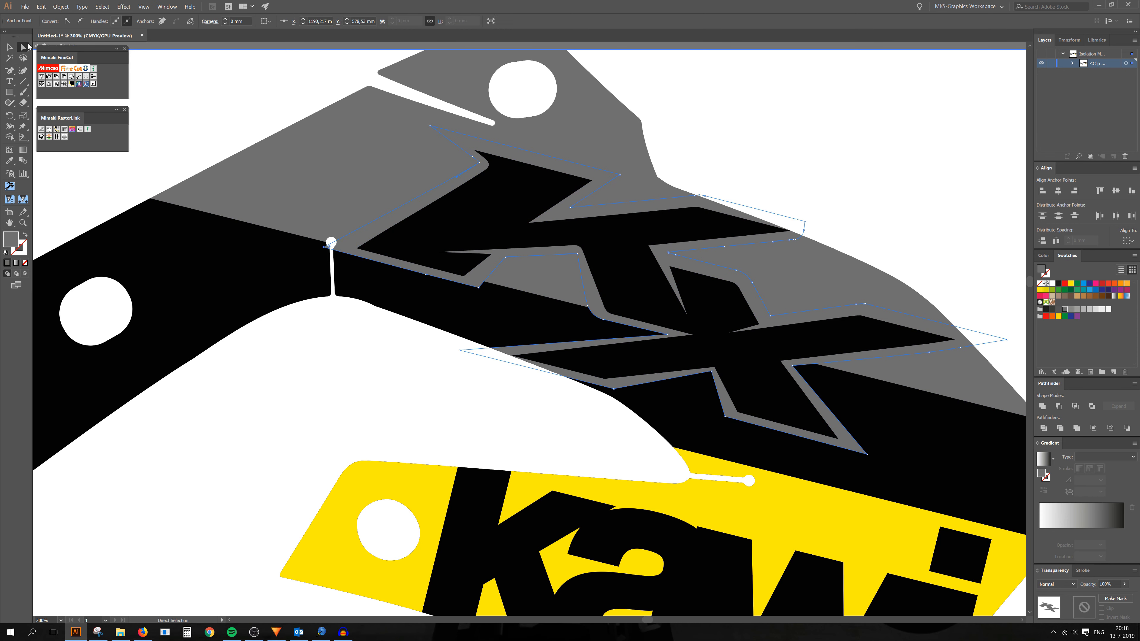
{"action": "scroll", "coordinate": [117, 186], "scroll_direction": "down", "scroll_amount": 3}
{"action": "left_click", "coordinate": [86, 181]}
Add an anchor point beside the black X's lower notch and pull the notch point right into a sharp spike.
{"action": "scroll", "coordinate": [53, 243], "scroll_direction": "up", "scroll_amount": 1}
{"action": "scroll", "coordinate": [52, 250], "scroll_direction": "up", "scroll_amount": 1}
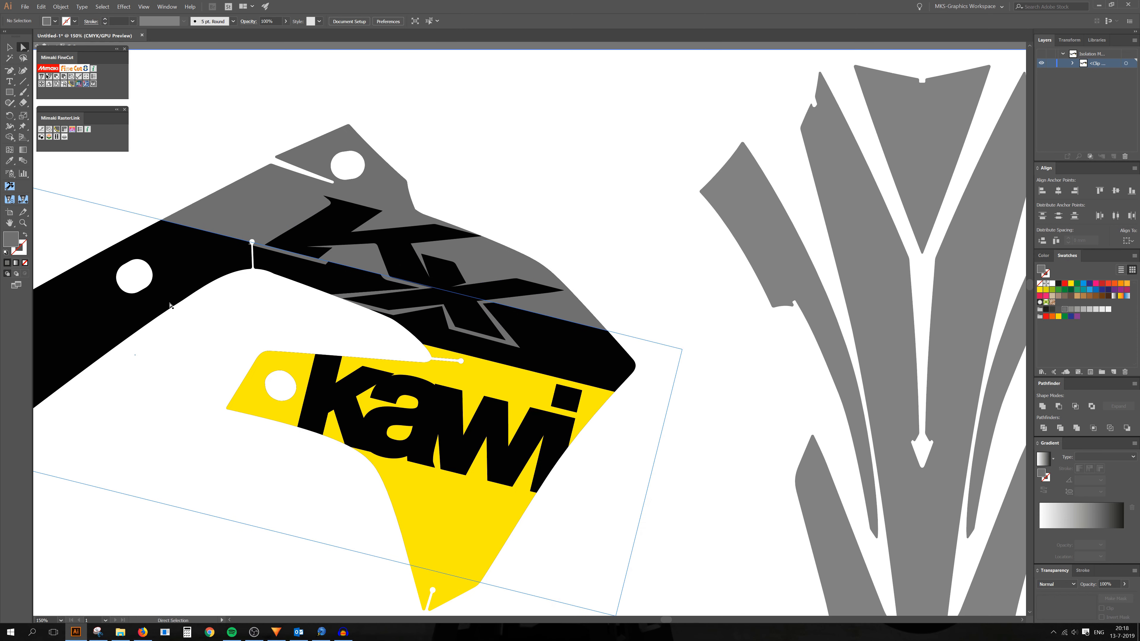
{"action": "scroll", "coordinate": [355, 312], "scroll_direction": "up", "scroll_amount": 2}
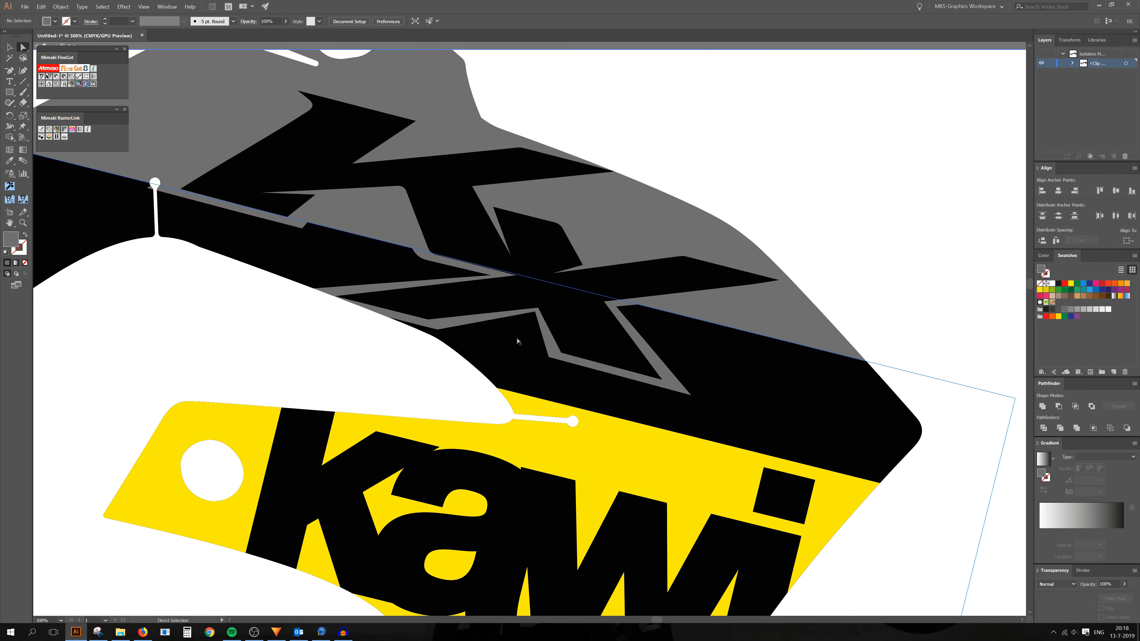
{"action": "scroll", "coordinate": [565, 331], "scroll_direction": "up", "scroll_amount": 1}
{"action": "scroll", "coordinate": [555, 343], "scroll_direction": "up", "scroll_amount": 2}
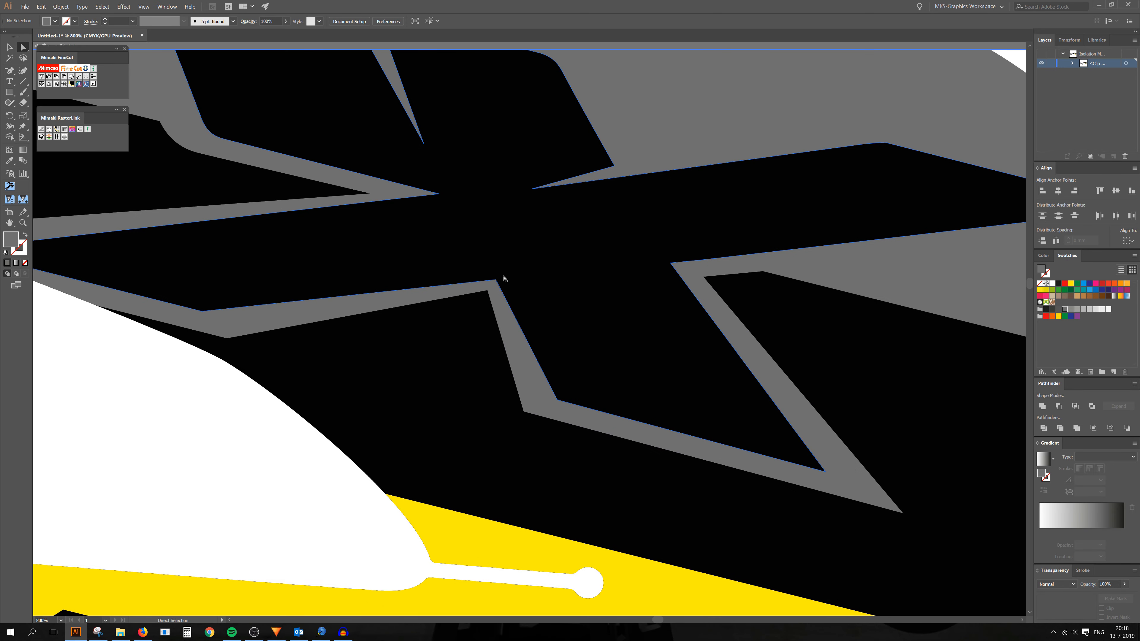
{"action": "key", "text": "plus"}
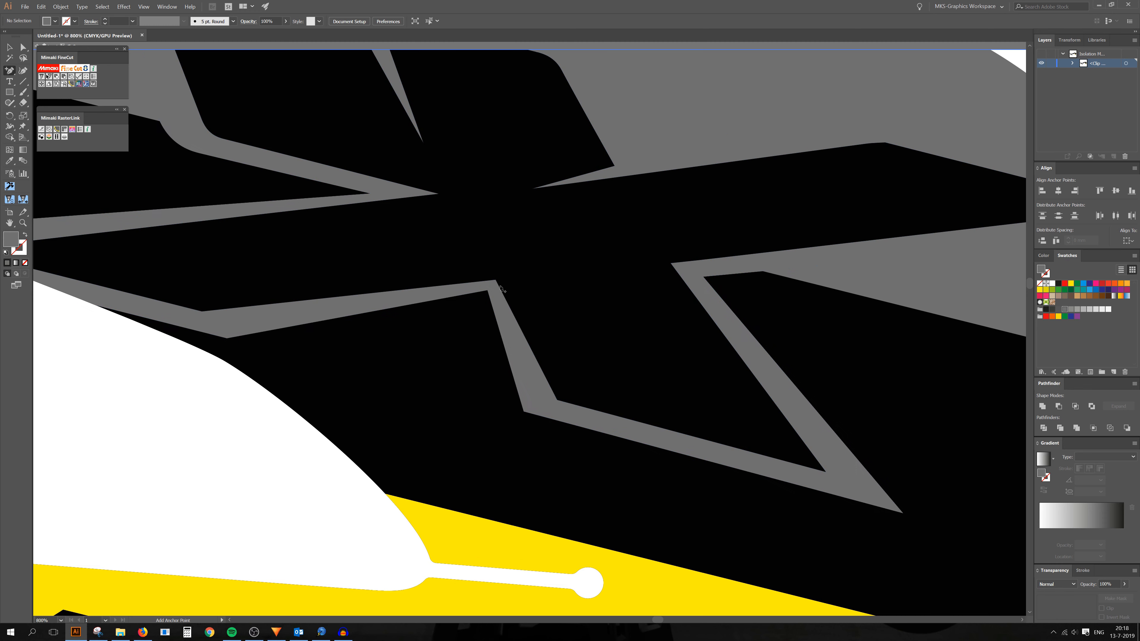
{"action": "left_click", "coordinate": [501, 284]}
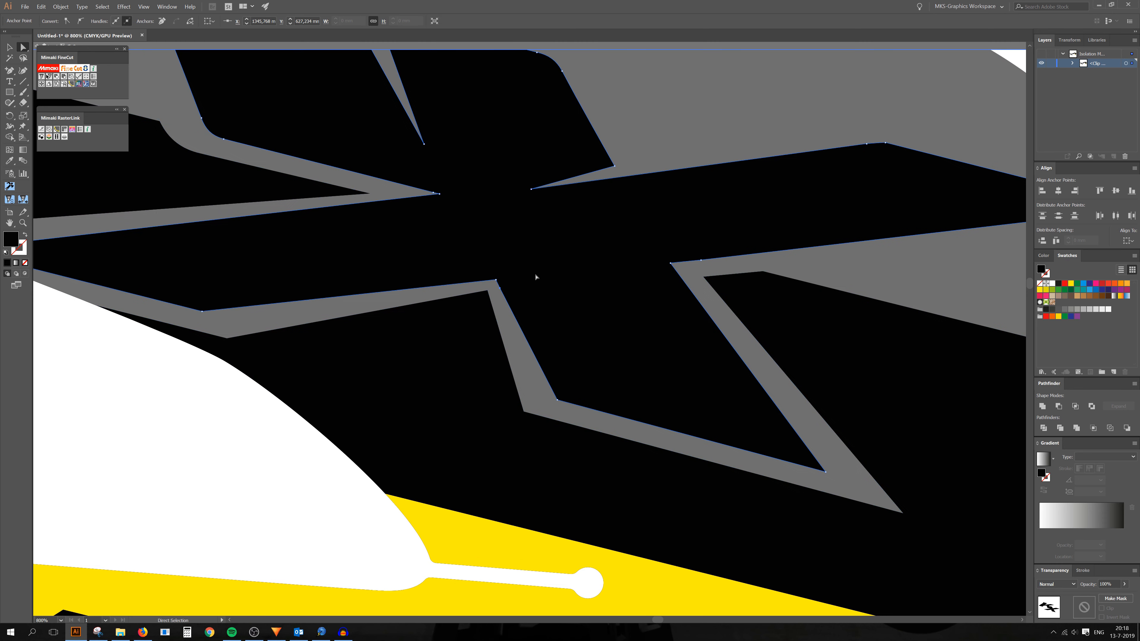
{"action": "left_click_drag", "start_coordinate": [496, 281], "coordinate": [561, 272]}
{"action": "scroll", "coordinate": [533, 286], "scroll_direction": "down", "scroll_amount": 6}
{"action": "left_click", "coordinate": [804, 369]}
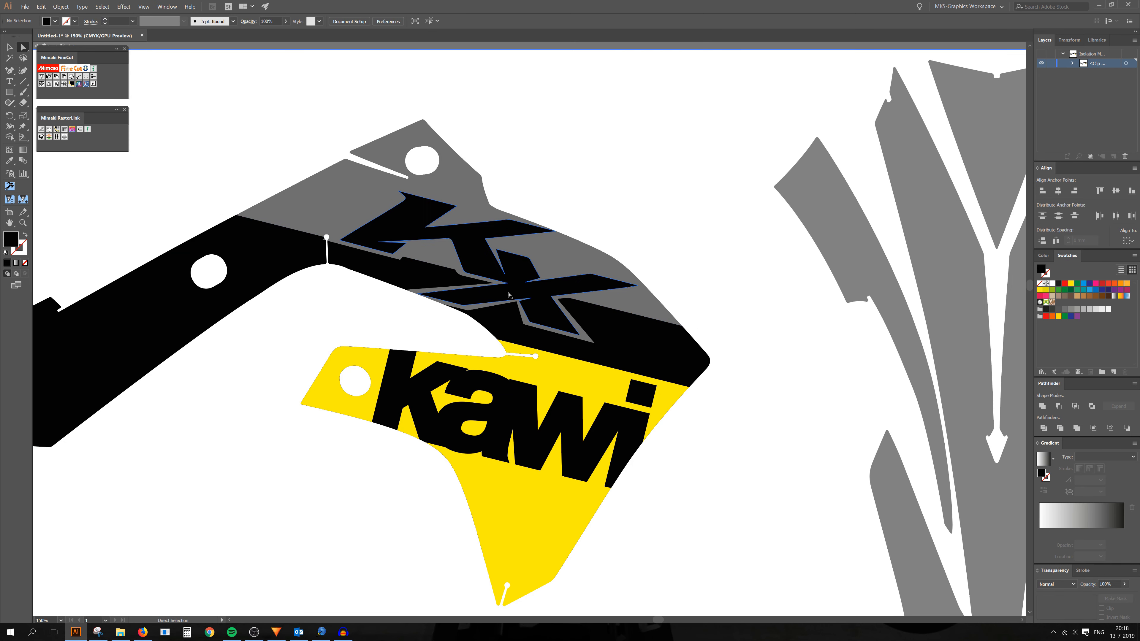
Raise the added corner point at the top of the black X's lower right leg and deselect the logo.
{"action": "scroll", "coordinate": [533, 275], "scroll_direction": "up", "scroll_amount": 5}
{"action": "scroll", "coordinate": [523, 362], "scroll_direction": "up", "scroll_amount": 1}
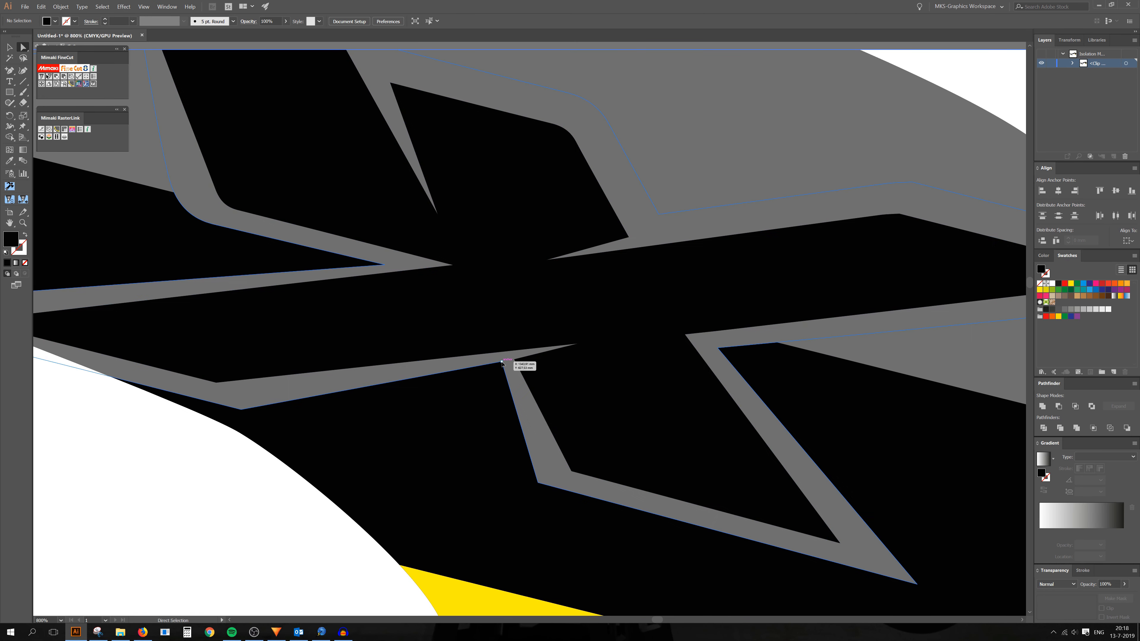
{"action": "left_click", "coordinate": [517, 364]}
{"action": "left_click_drag", "start_coordinate": [514, 360], "coordinate": [517, 363]}
{"action": "scroll", "coordinate": [478, 343], "scroll_direction": "down", "scroll_amount": 3}
{"action": "scroll", "coordinate": [429, 299], "scroll_direction": "down", "scroll_amount": 3}
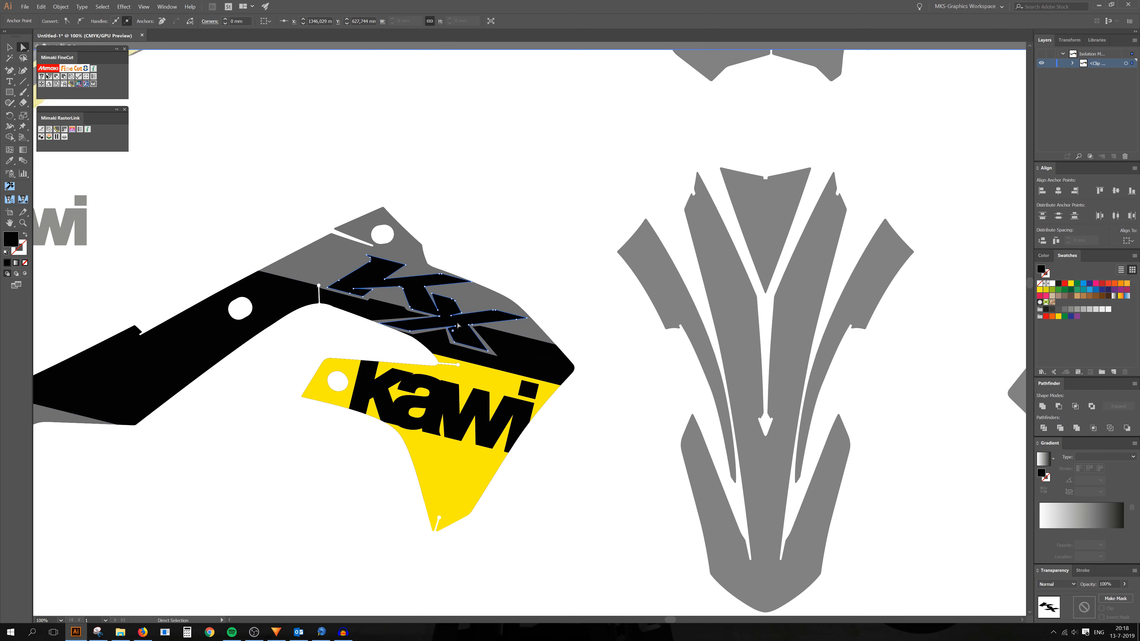
{"action": "left_click", "coordinate": [507, 270]}
Move the grey outline's anchor point beneath the X's right arm slightly right and down, and deselect the outline.
{"action": "scroll", "coordinate": [467, 315], "scroll_direction": "up", "scroll_amount": 4}
{"action": "scroll", "coordinate": [513, 304], "scroll_direction": "down", "scroll_amount": 3}
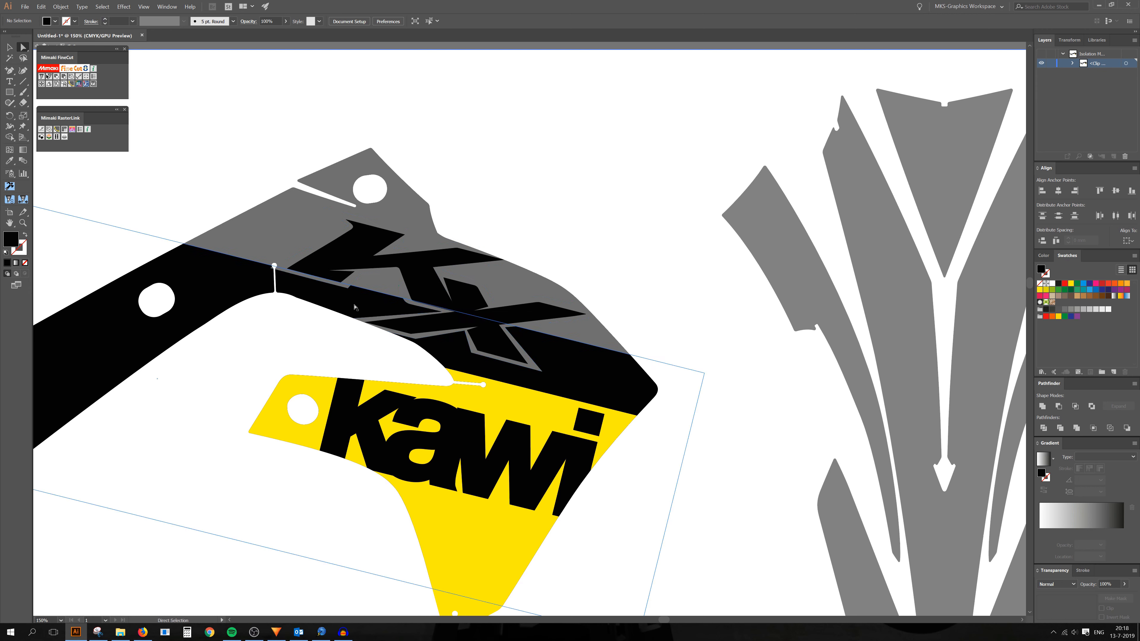
{"action": "scroll", "coordinate": [516, 304], "scroll_direction": "down", "scroll_amount": 1}
{"action": "left_click", "coordinate": [8, 50]}
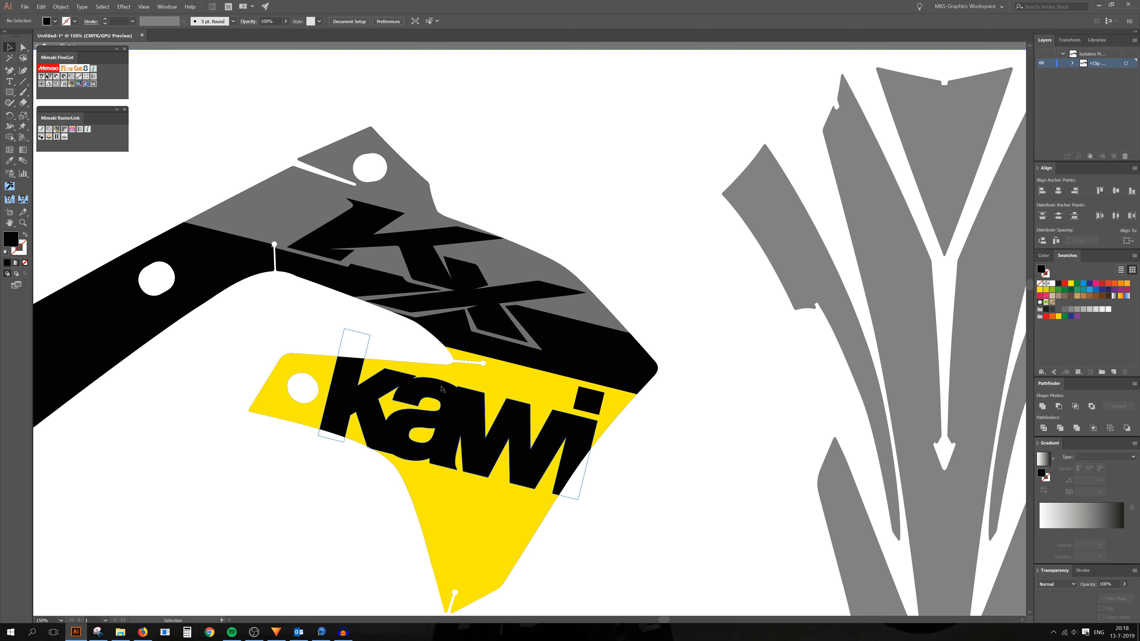
{"action": "scroll", "coordinate": [507, 407], "scroll_direction": "down", "scroll_amount": 1}
{"action": "scroll", "coordinate": [441, 182], "scroll_direction": "up", "scroll_amount": 2}
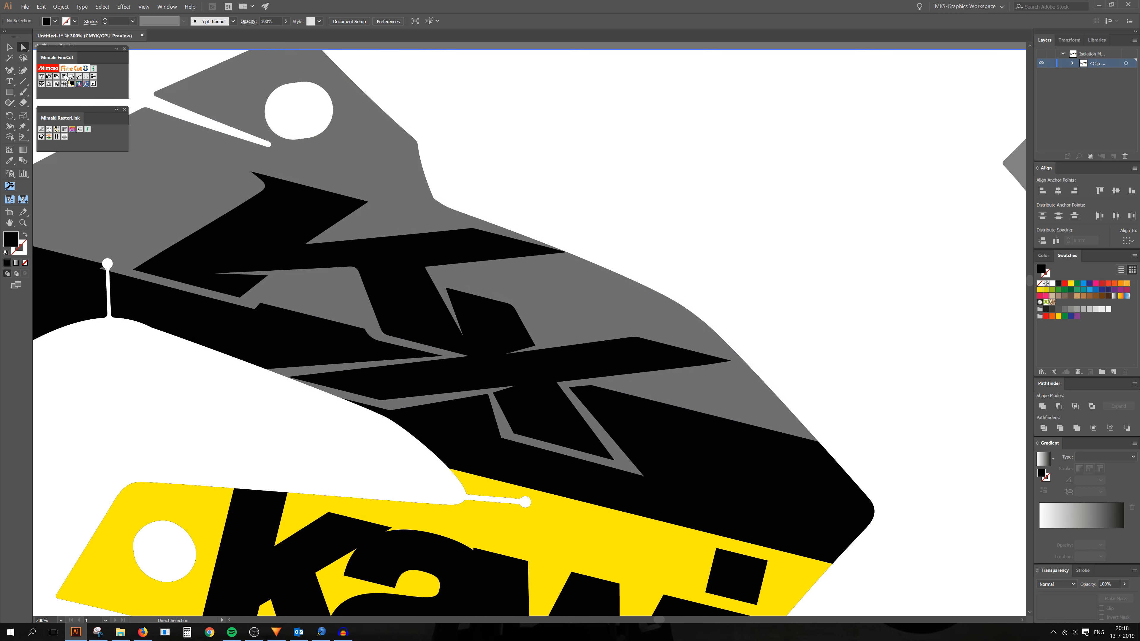
{"action": "scroll", "coordinate": [570, 369], "scroll_direction": "up", "scroll_amount": 2}
{"action": "left_click", "coordinate": [509, 353]}
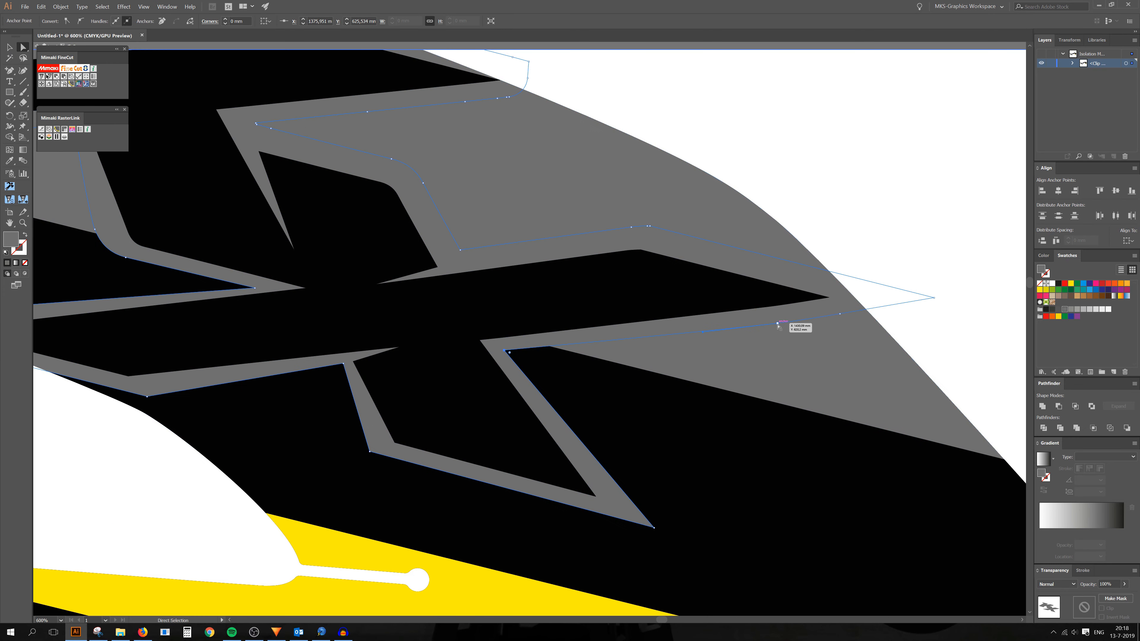
{"action": "left_click_drag", "start_coordinate": [777, 325], "coordinate": [808, 330]}
{"action": "scroll", "coordinate": [745, 338], "scroll_direction": "down", "scroll_amount": 4}
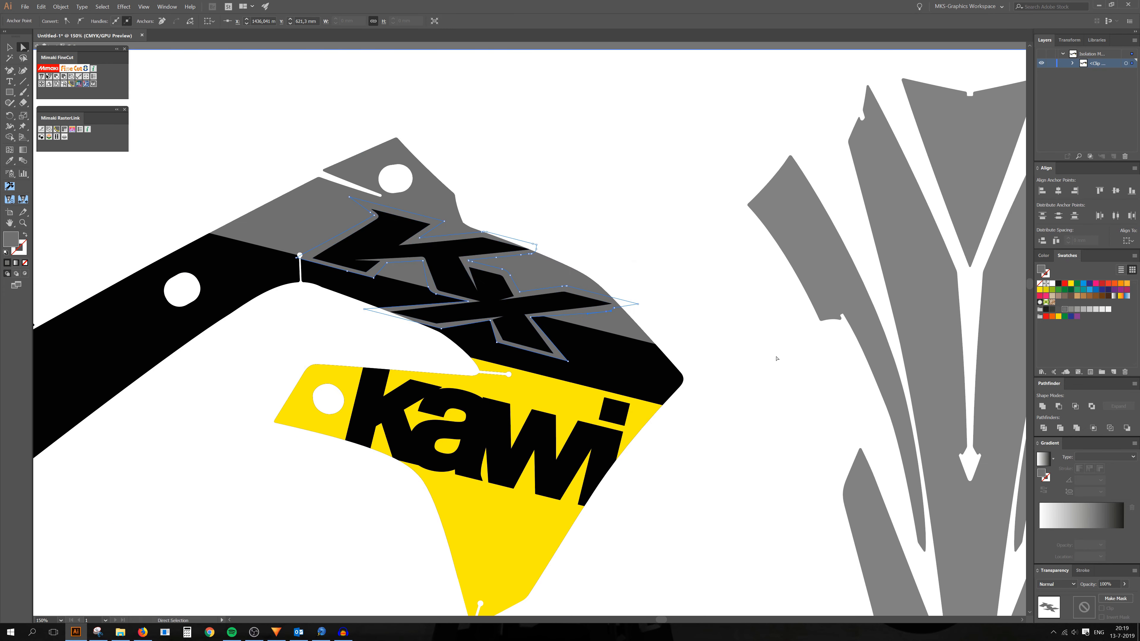
{"action": "left_click", "coordinate": [776, 357]}
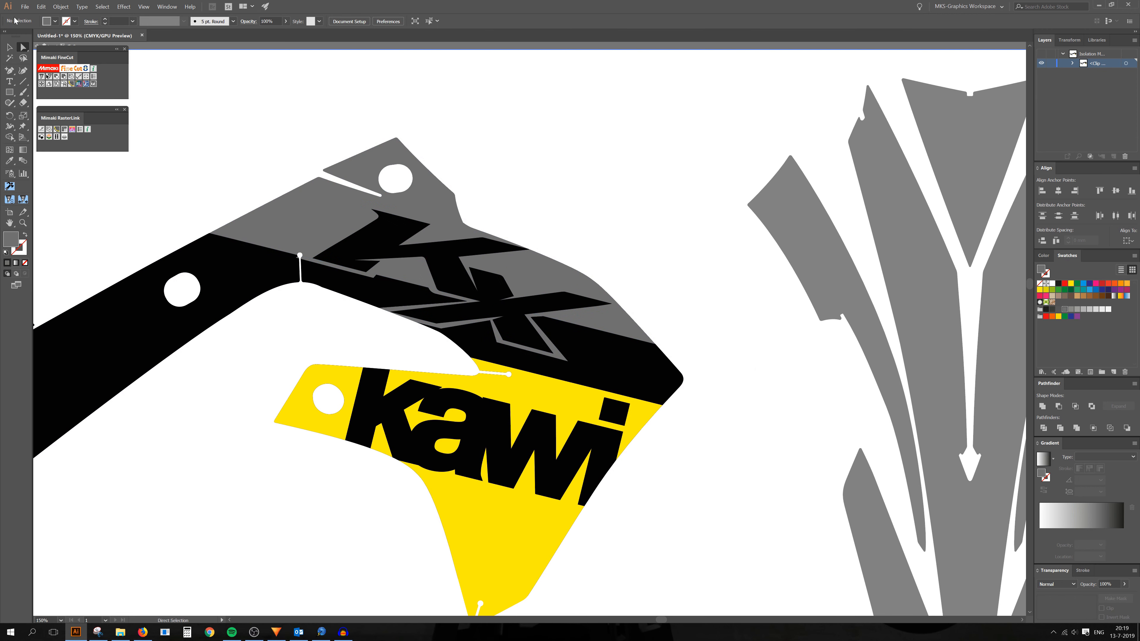
Sample black from the shroud's band and draw a slim pointed shard with the Pen tool beneath the X's right arm.
{"action": "scroll", "coordinate": [559, 318], "scroll_direction": "up", "scroll_amount": 3}
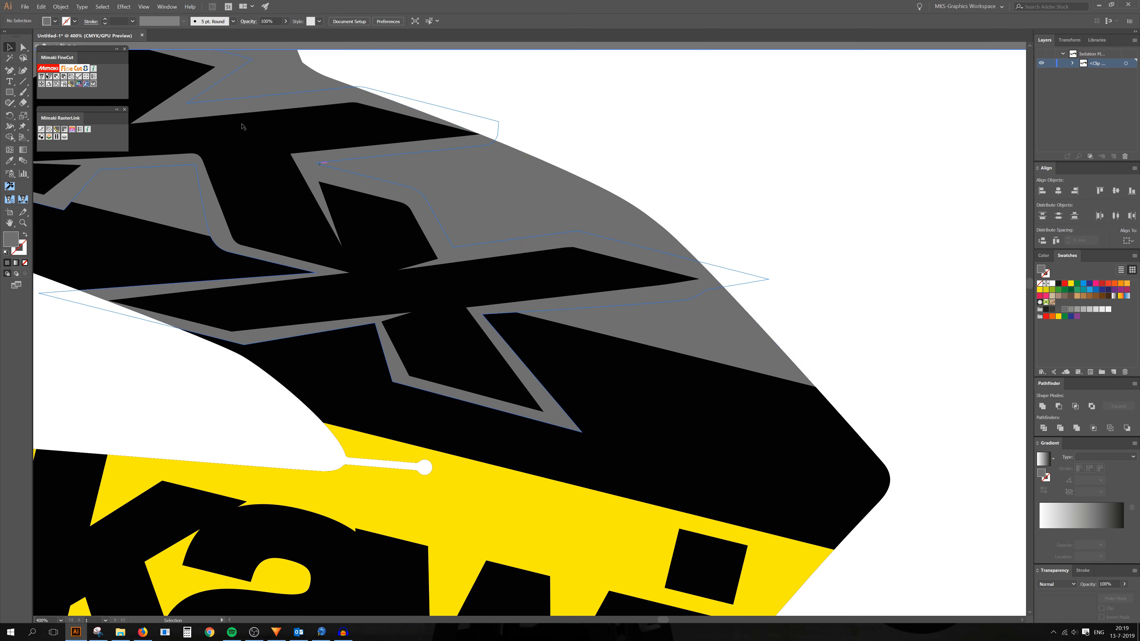
{"action": "left_click_drag", "start_coordinate": [7, 72], "coordinate": [43, 70]}
{"action": "key", "text": "i"}
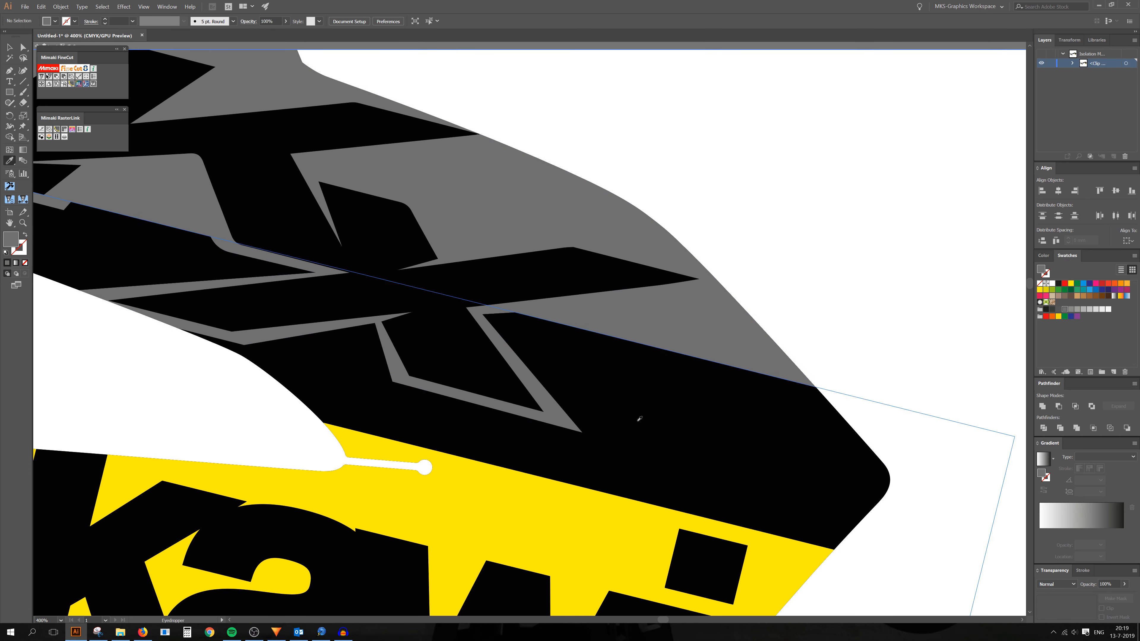
{"action": "left_click", "coordinate": [637, 419]}
{"action": "left_click", "coordinate": [9, 70]}
{"action": "scroll", "coordinate": [557, 340], "scroll_direction": "up", "scroll_amount": 2}
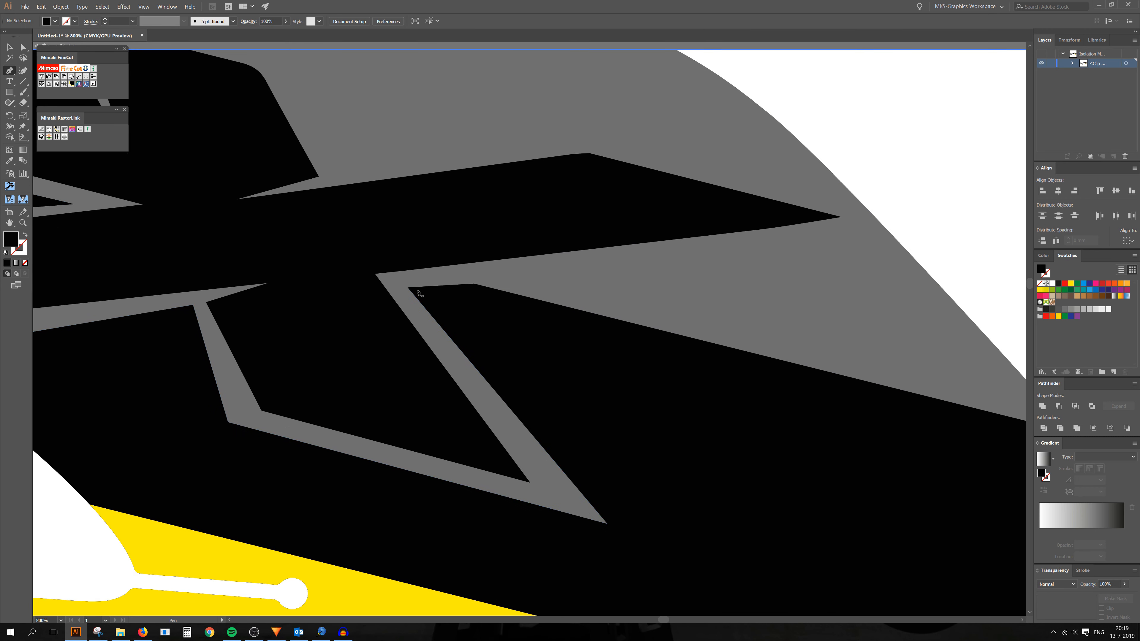
{"action": "left_click", "coordinate": [457, 284]}
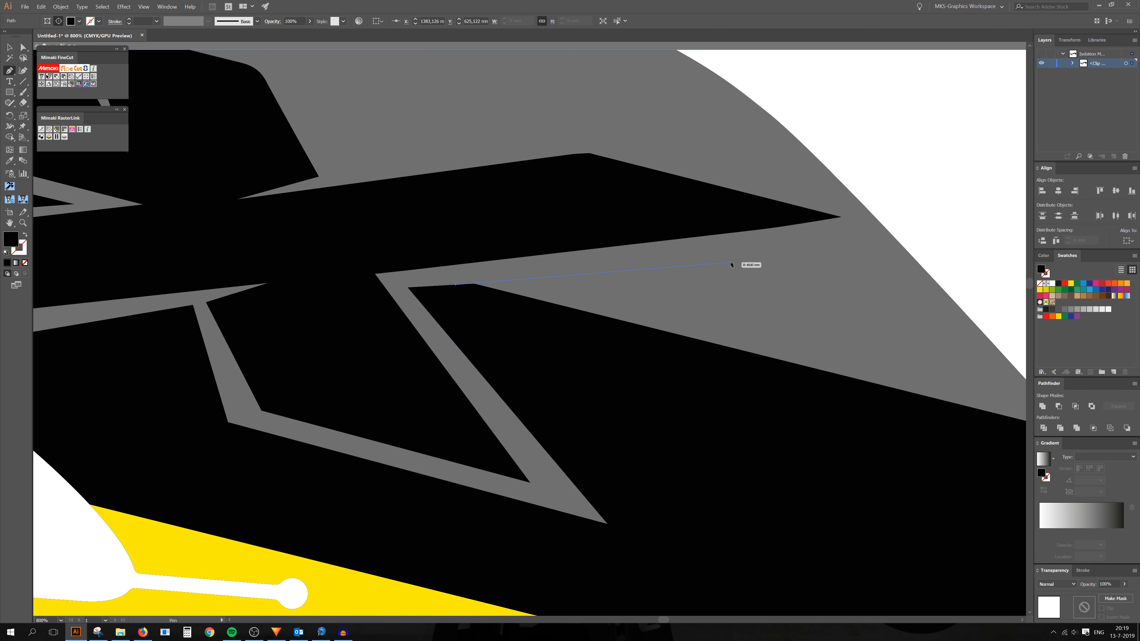
{"action": "left_click", "coordinate": [757, 256]}
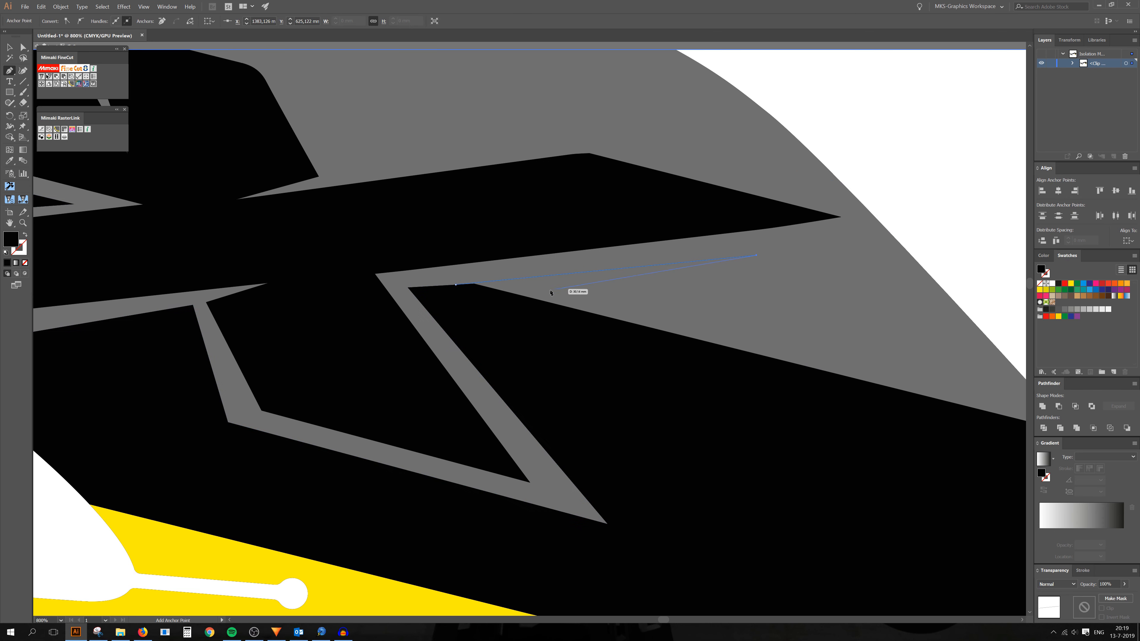
{"action": "left_click", "coordinate": [510, 298]}
{"action": "scroll", "coordinate": [493, 310], "scroll_direction": "down", "scroll_amount": 4}
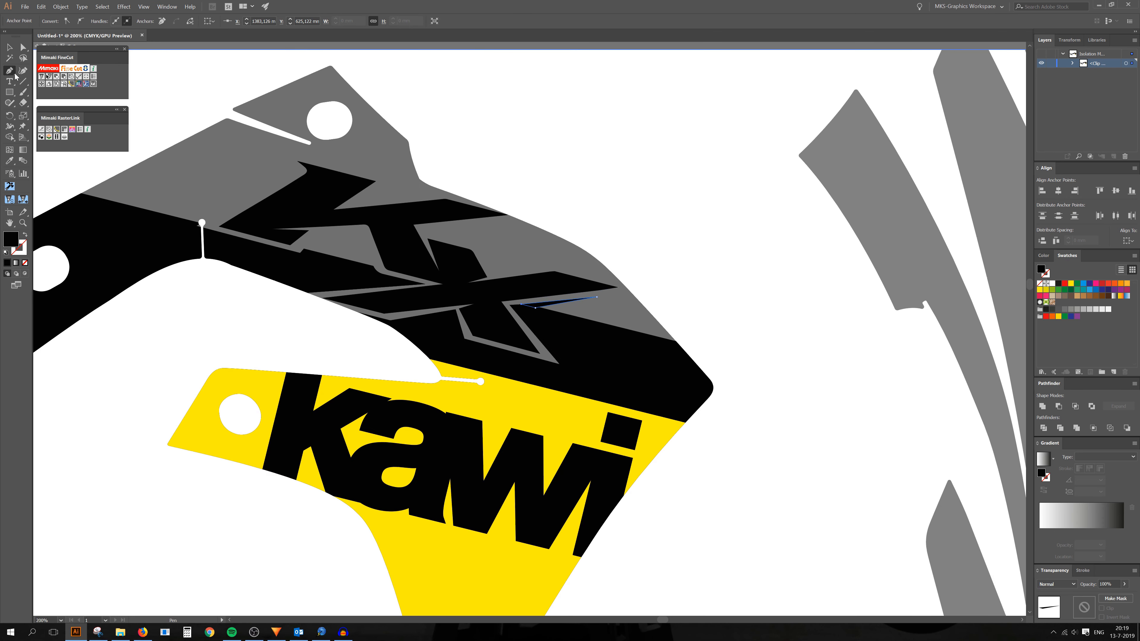
{"action": "left_click", "coordinate": [22, 47]}
{"action": "left_click", "coordinate": [584, 151]}
Draw a narrow black spike with the Pen tool pointing up and right from the outline corner at the K's foot.
{"action": "scroll", "coordinate": [637, 252], "scroll_direction": "down", "scroll_amount": 2}
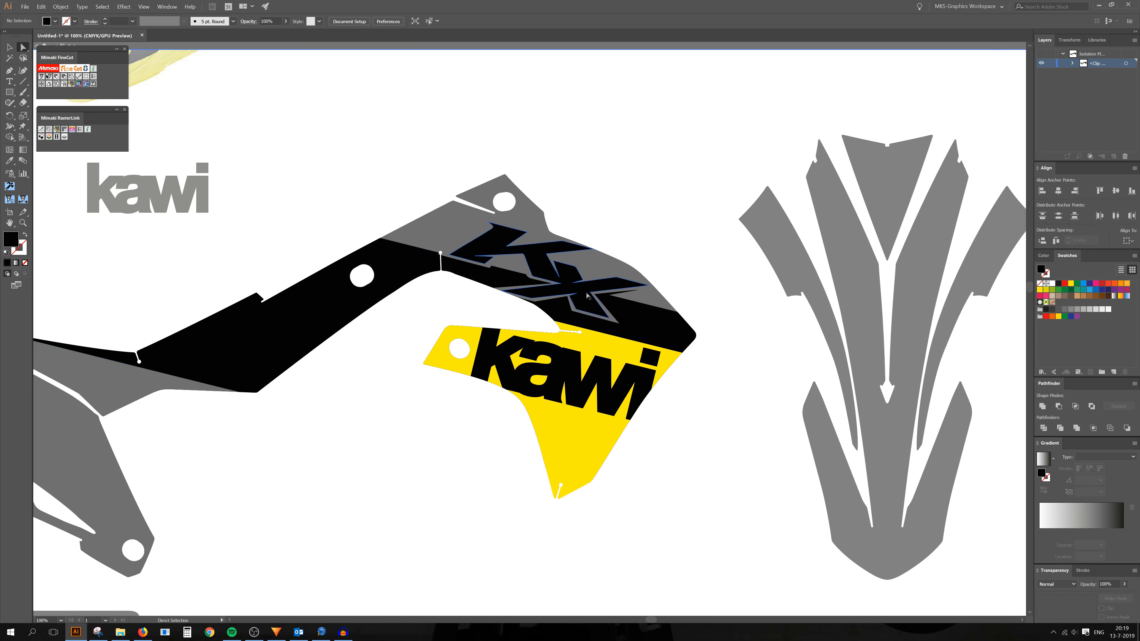
{"action": "scroll", "coordinate": [501, 273], "scroll_direction": "up", "scroll_amount": 3}
{"action": "left_click", "coordinate": [9, 70]}
{"action": "scroll", "coordinate": [466, 264], "scroll_direction": "up", "scroll_amount": 2}
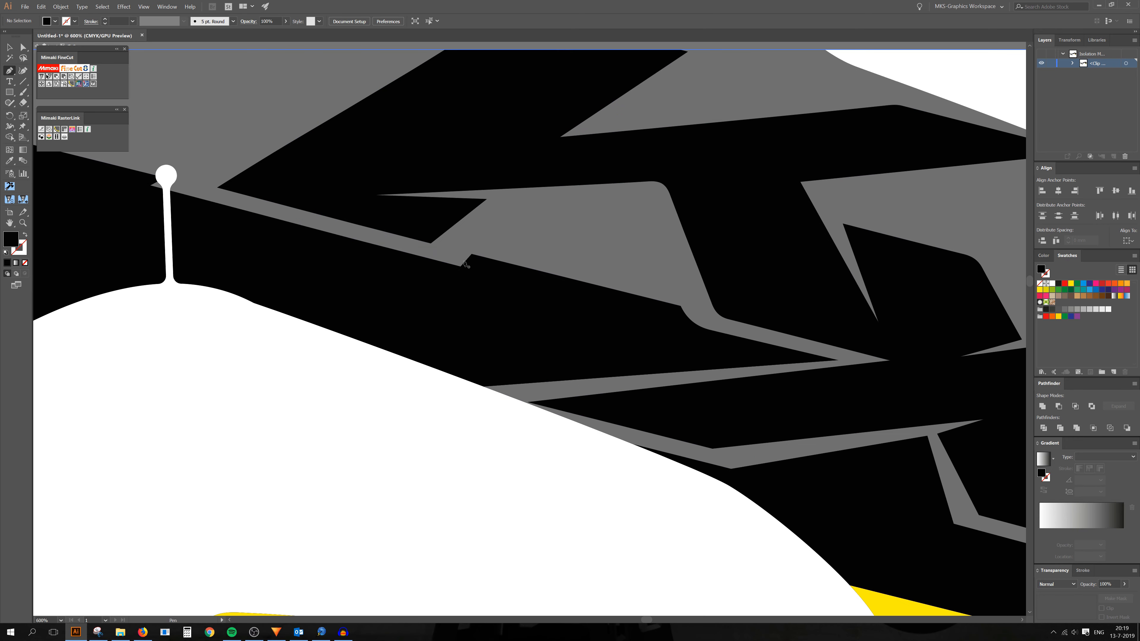
{"action": "left_click", "coordinate": [461, 267]}
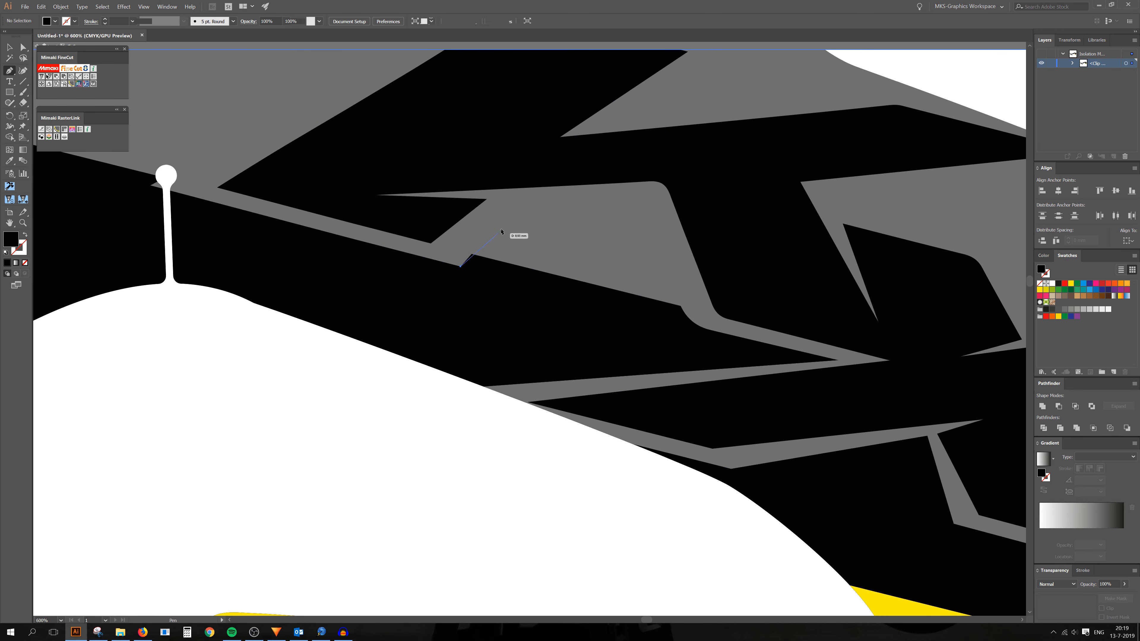
{"action": "left_click", "coordinate": [510, 209]}
{"action": "left_click", "coordinate": [460, 267]}
{"action": "scroll", "coordinate": [444, 288], "scroll_direction": "down", "scroll_amount": 3}
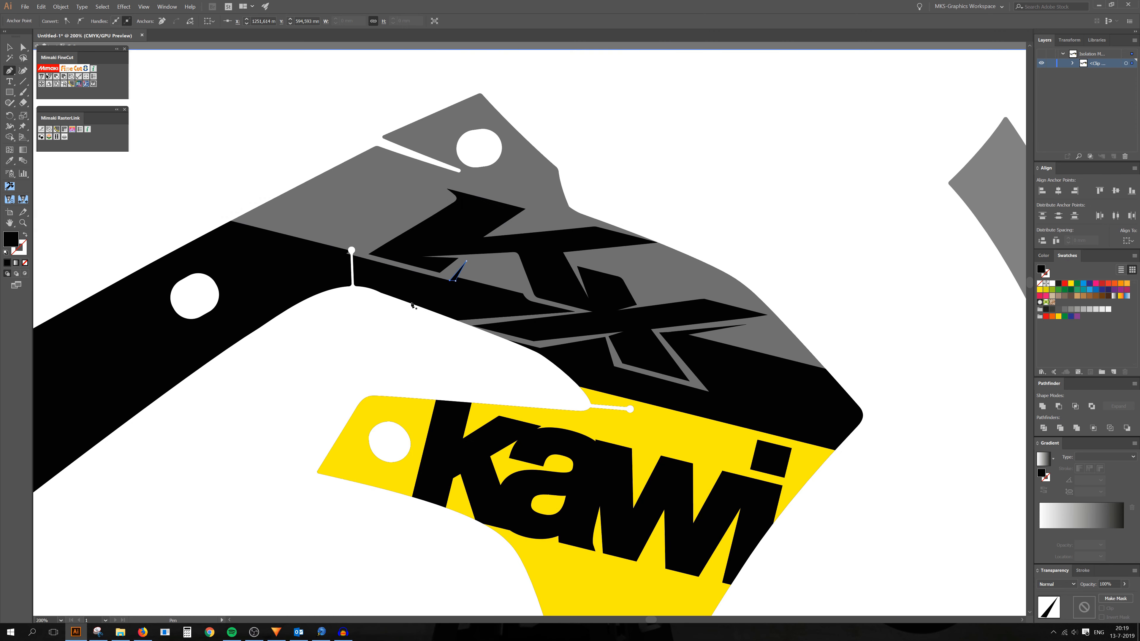
Draw a long black spike with the Pen tool rising from the outline's left tip beside the shroud's slit, parallel to the K.
{"action": "scroll", "coordinate": [368, 254], "scroll_direction": "up", "scroll_amount": 4}
{"action": "left_click", "coordinate": [280, 264]}
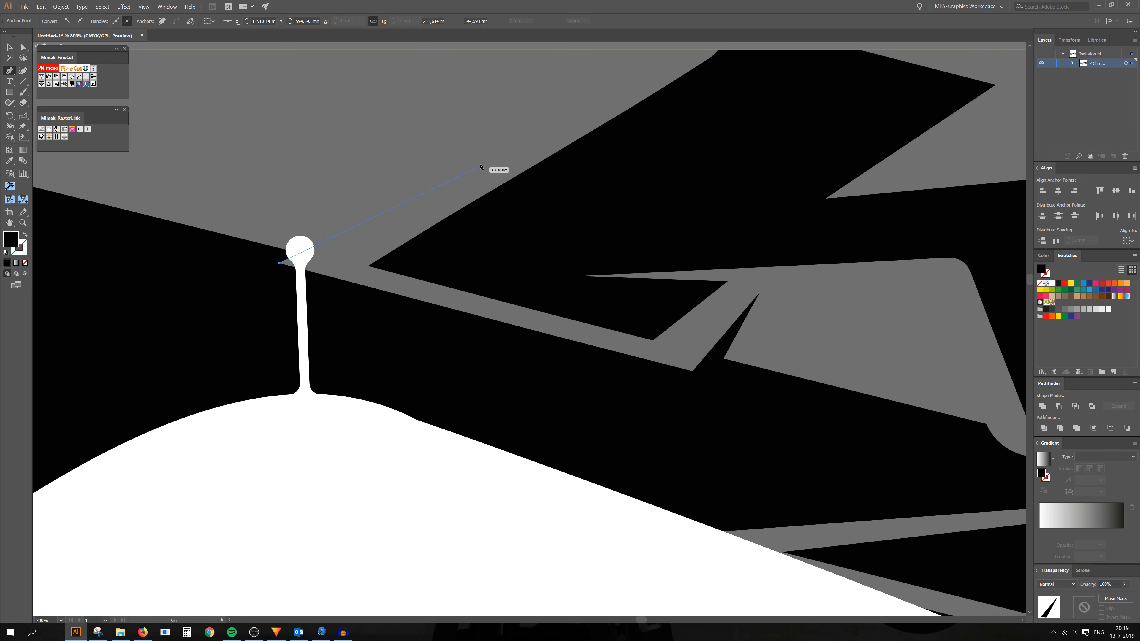
{"action": "left_click", "coordinate": [530, 133]}
{"action": "left_click", "coordinate": [241, 246]}
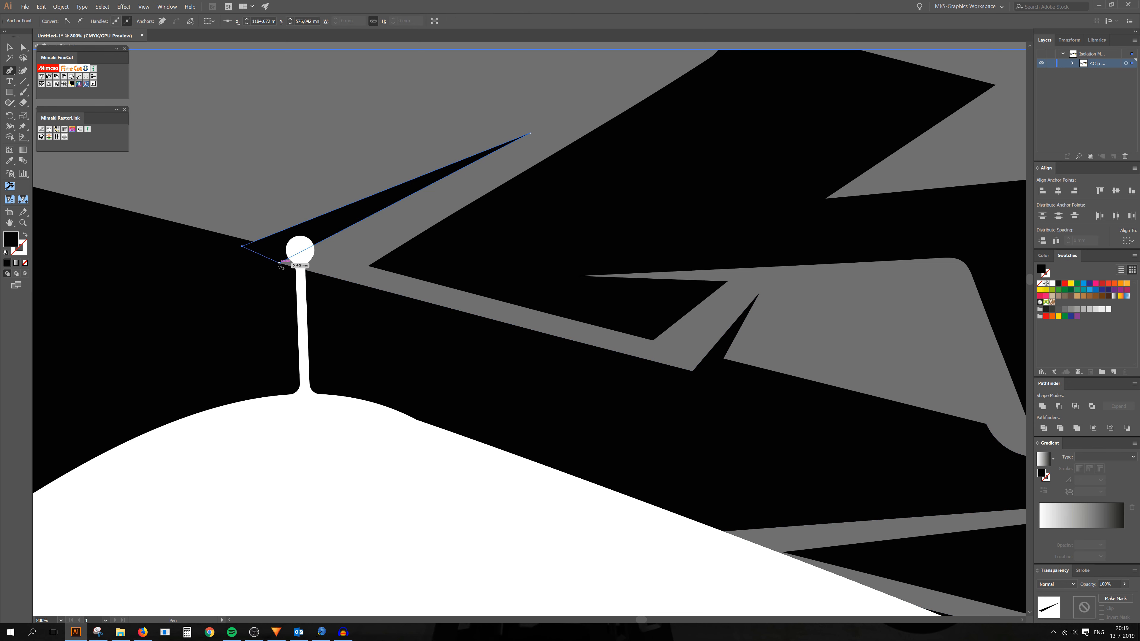
Finish the pointed black accent beside the base of the K and deselect it.
{"action": "left_click", "coordinate": [10, 47]}
{"action": "scroll", "coordinate": [280, 223], "scroll_direction": "down", "scroll_amount": 4}
{"action": "left_click", "coordinate": [848, 250]}
{"action": "scroll", "coordinate": [727, 282], "scroll_direction": "down", "scroll_amount": 2}
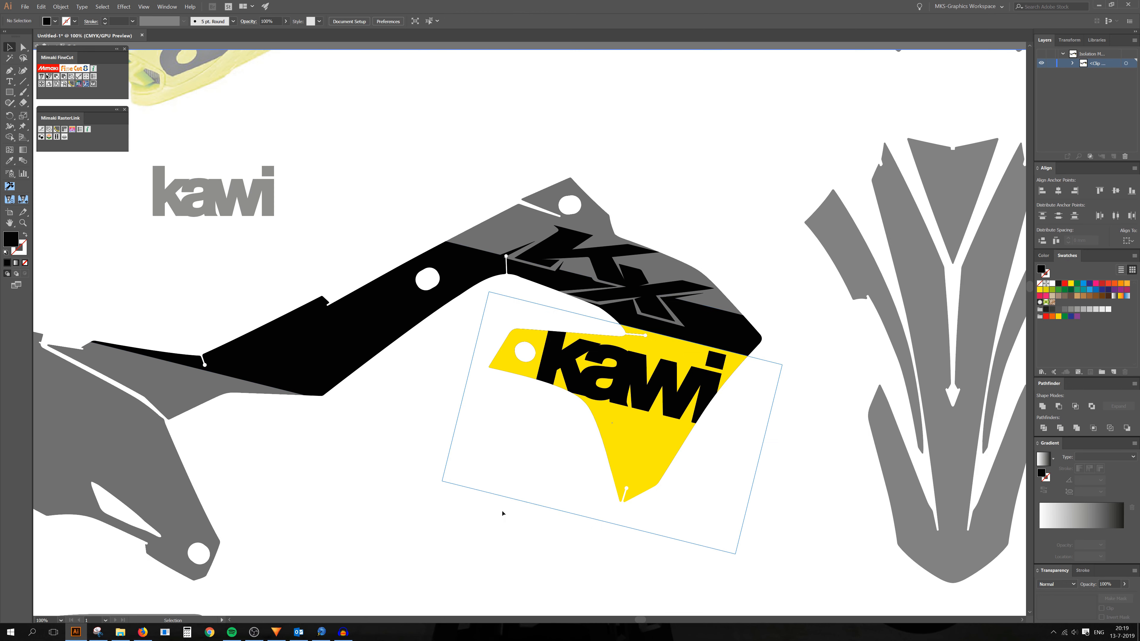
Draw a thin black chevron accent with the Pen tool, following the upper edge of the X's upper-right arm.
{"action": "scroll", "coordinate": [602, 279], "scroll_direction": "up", "scroll_amount": 4}
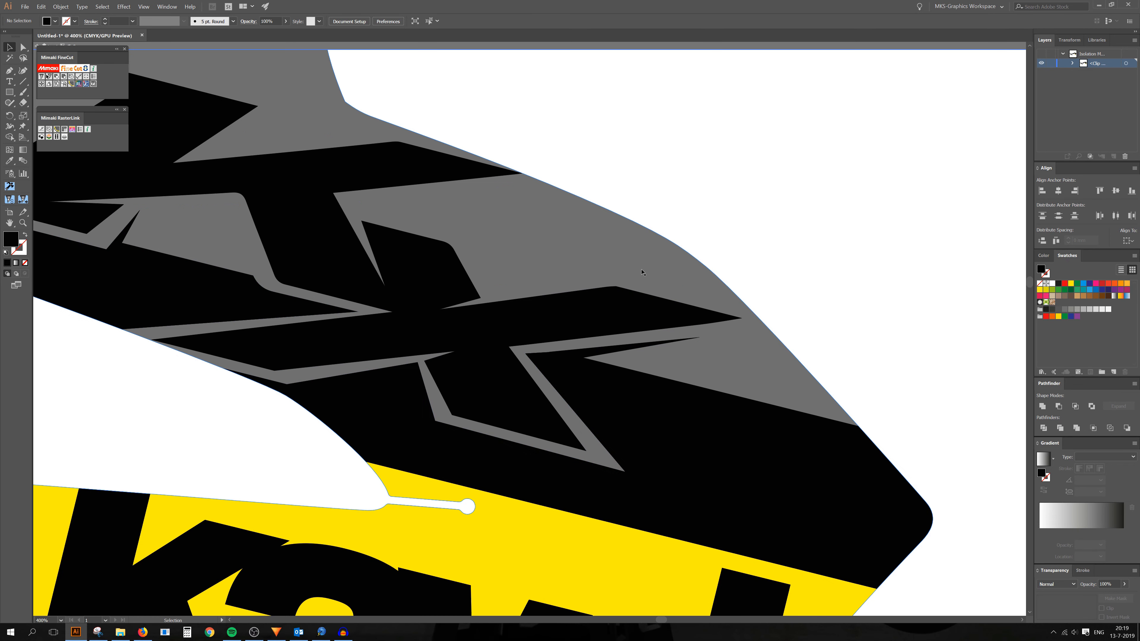
{"action": "left_click", "coordinate": [511, 287]}
{"action": "left_click", "coordinate": [614, 271]}
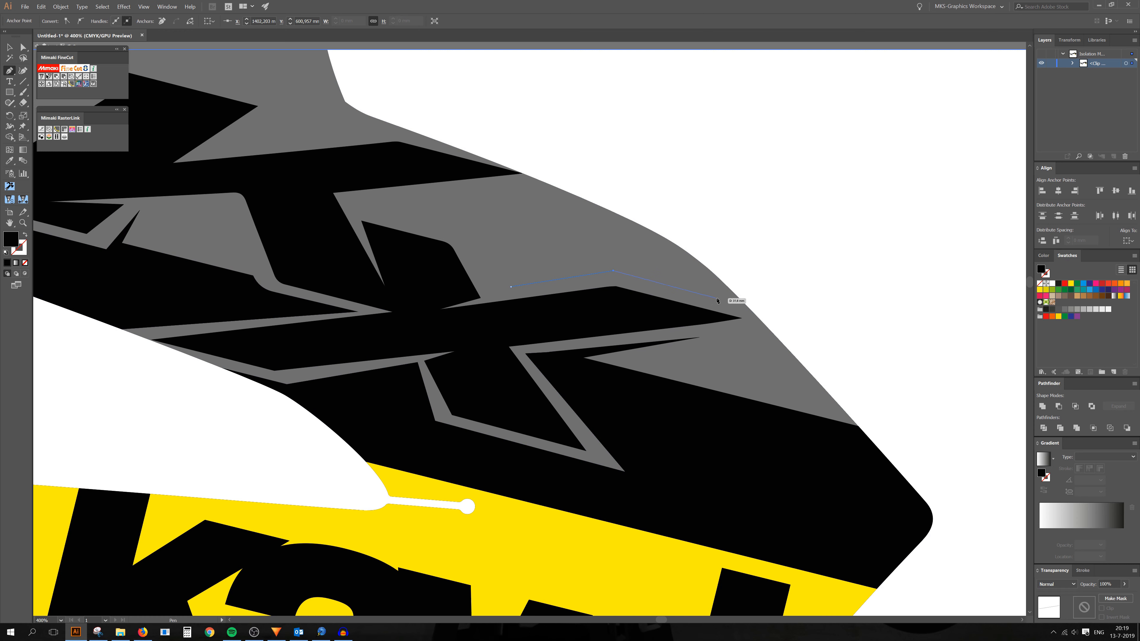
{"action": "left_click", "coordinate": [717, 300]}
{"action": "left_click", "coordinate": [615, 255]}
{"action": "left_click", "coordinate": [511, 287]}
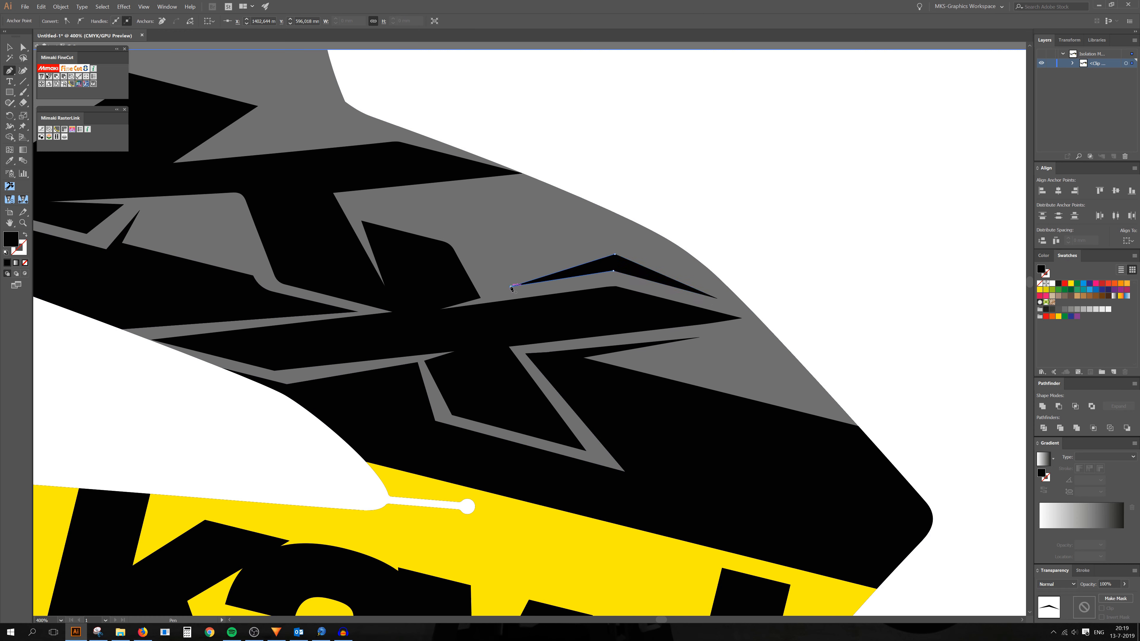
{"action": "key", "text": "ctrl+1"}
{"action": "left_click", "coordinate": [25, 50]}
{"action": "left_click", "coordinate": [364, 102]}
{"action": "scroll", "coordinate": [446, 317], "scroll_direction": "down", "scroll_amount": 1}
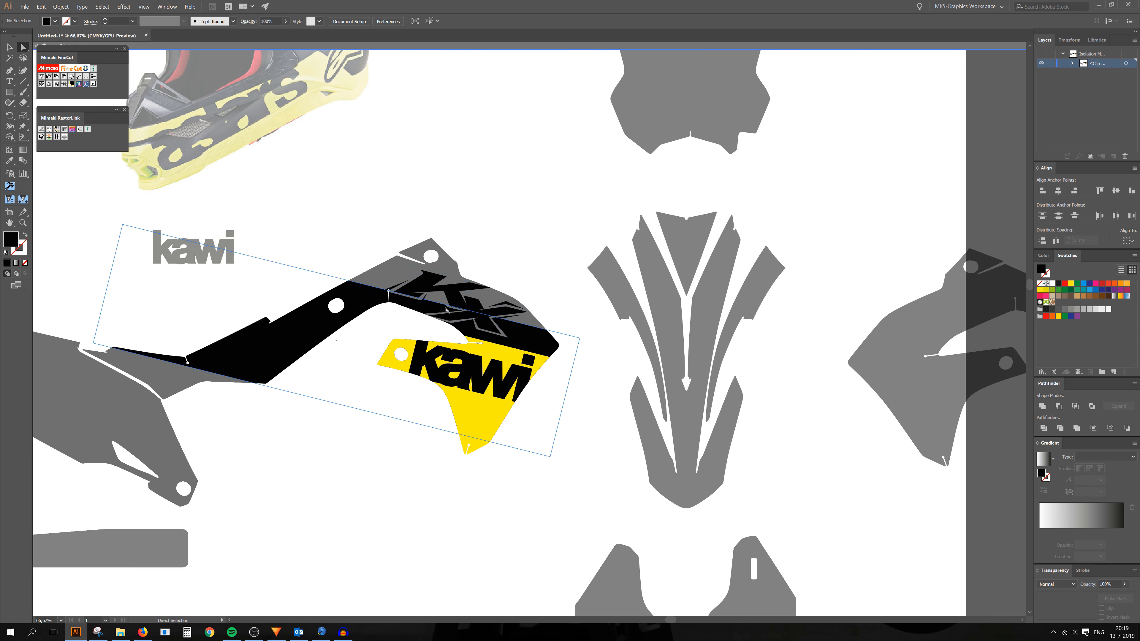
Draw a thin bent black accent with the Pen tool around the outer corner of the X's upper-left arm.
{"action": "scroll", "coordinate": [471, 303], "scroll_direction": "up", "scroll_amount": 5}
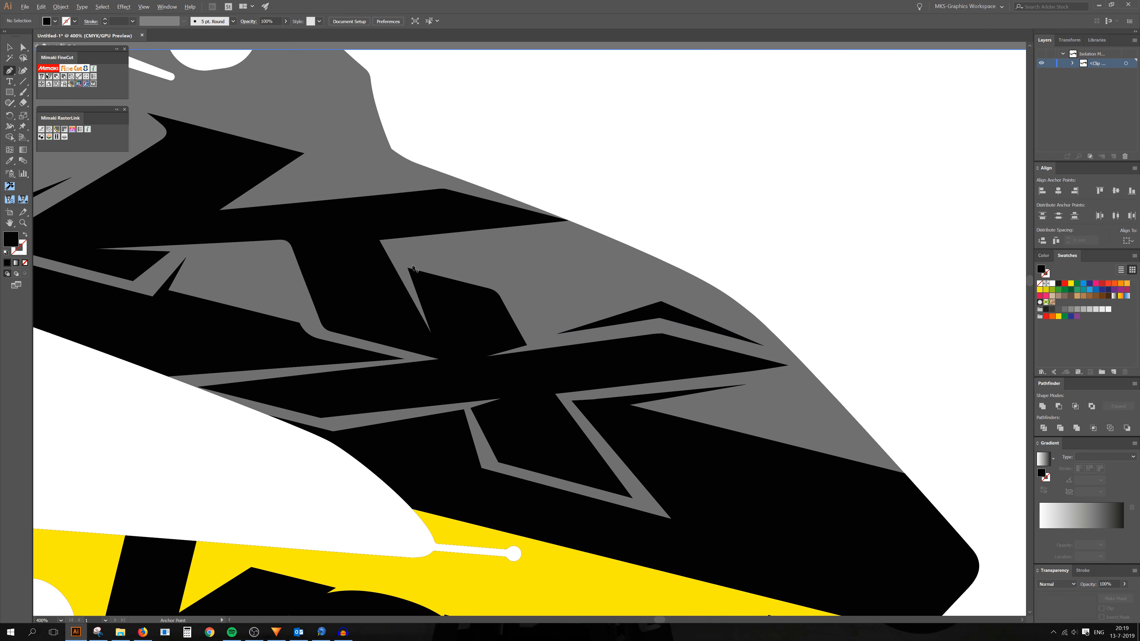
{"action": "left_click", "coordinate": [421, 252]}
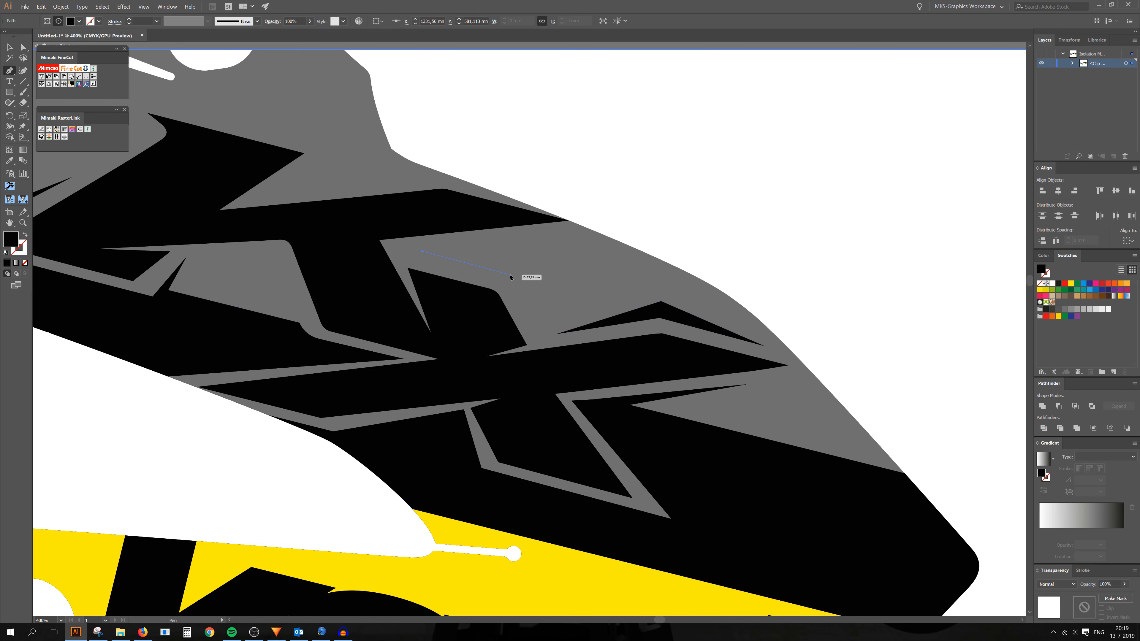
{"action": "left_click", "coordinate": [510, 275]}
{"action": "left_click", "coordinate": [539, 335]}
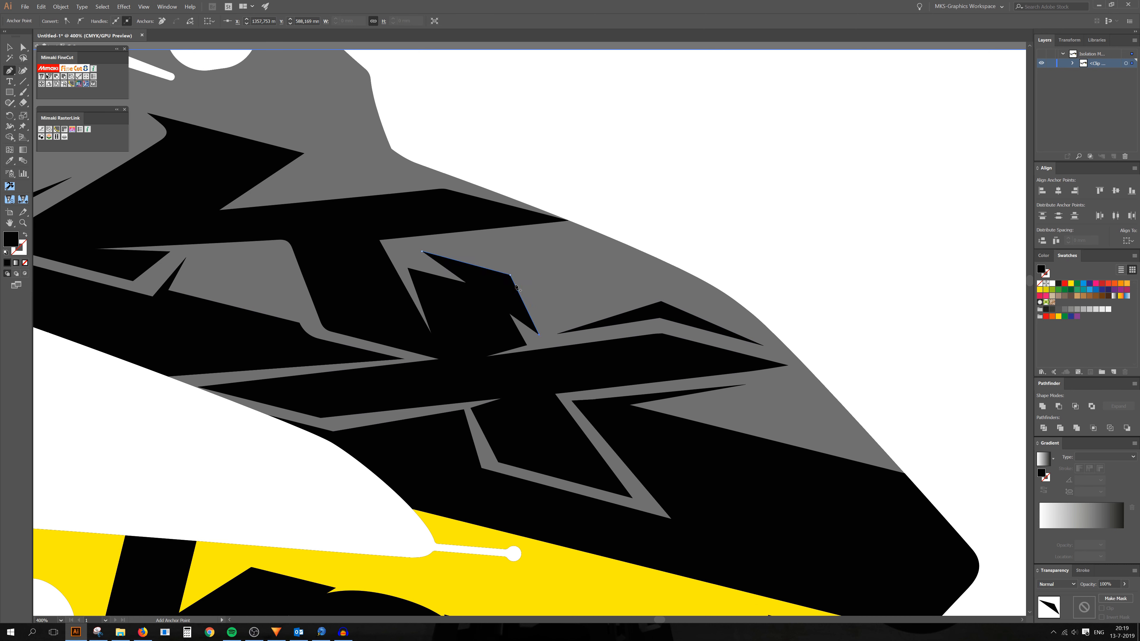
{"action": "left_click", "coordinate": [517, 270]}
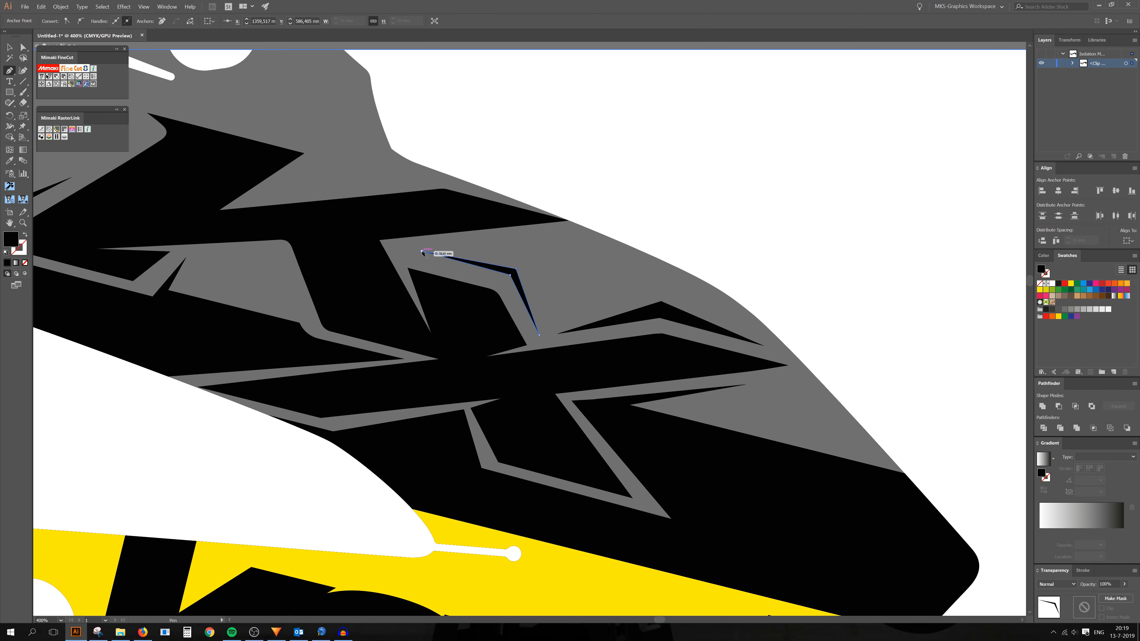
Round the bend of the thin accent beside the X's upper-left arm with a corner radius of about 3.28 mm.
{"action": "left_click", "coordinate": [24, 46]}
{"action": "scroll", "coordinate": [454, 285], "scroll_direction": "up", "scroll_amount": 2}
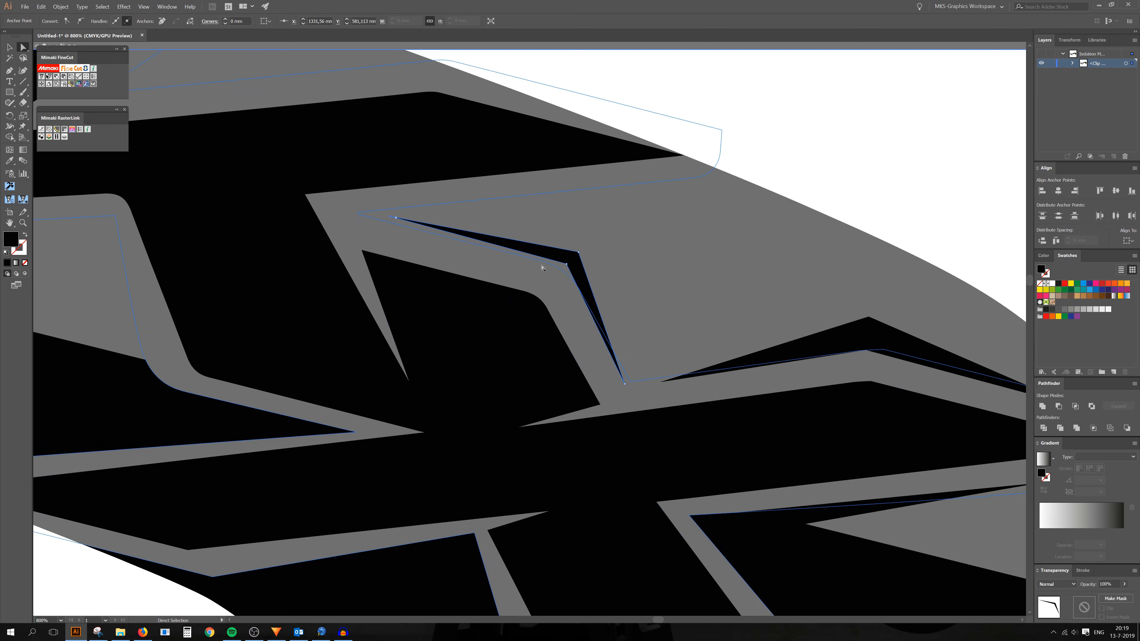
{"action": "left_click", "coordinate": [571, 260]}
{"action": "mouse_move", "coordinate": [563, 269]}
{"action": "left_mouse_down"}
{"action": "mouse_move", "coordinate": [540, 286]}
{"action": "mouse_move", "coordinate": [562, 271]}
{"action": "left_mouse_up"}
{"action": "scroll", "coordinate": [619, 239], "scroll_direction": "down", "scroll_amount": 4}
{"action": "left_click", "coordinate": [619, 242]}
{"action": "scroll", "coordinate": [619, 242], "scroll_direction": "down", "scroll_amount": 2}
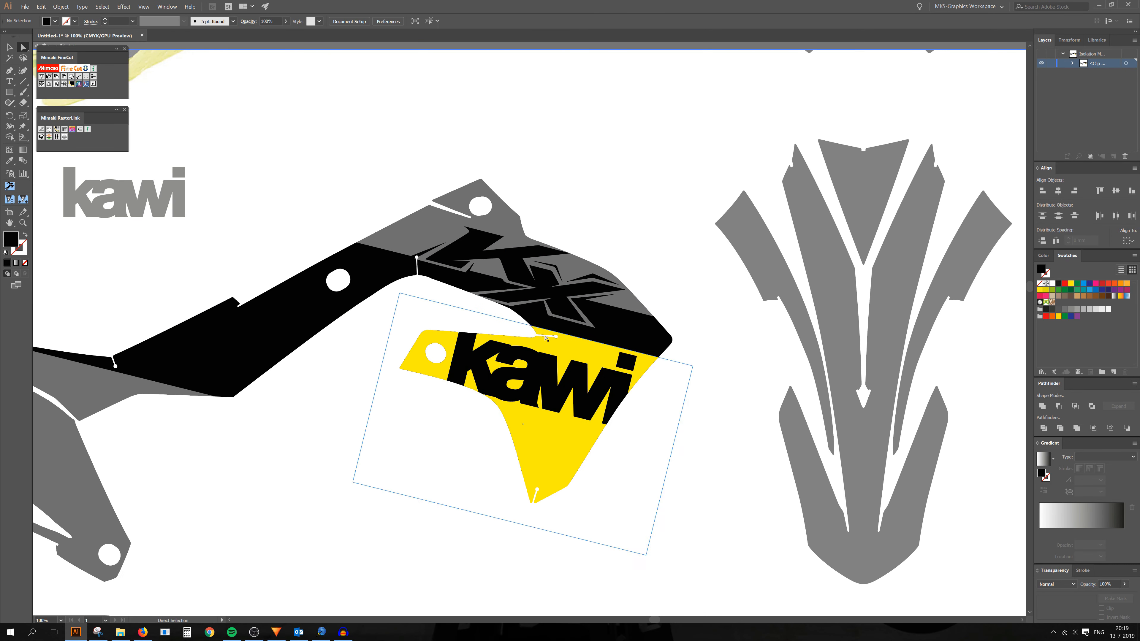
Delete the black chevron accent above the X's upper-right arm.
{"action": "scroll", "coordinate": [599, 286], "scroll_direction": "up", "scroll_amount": 3}
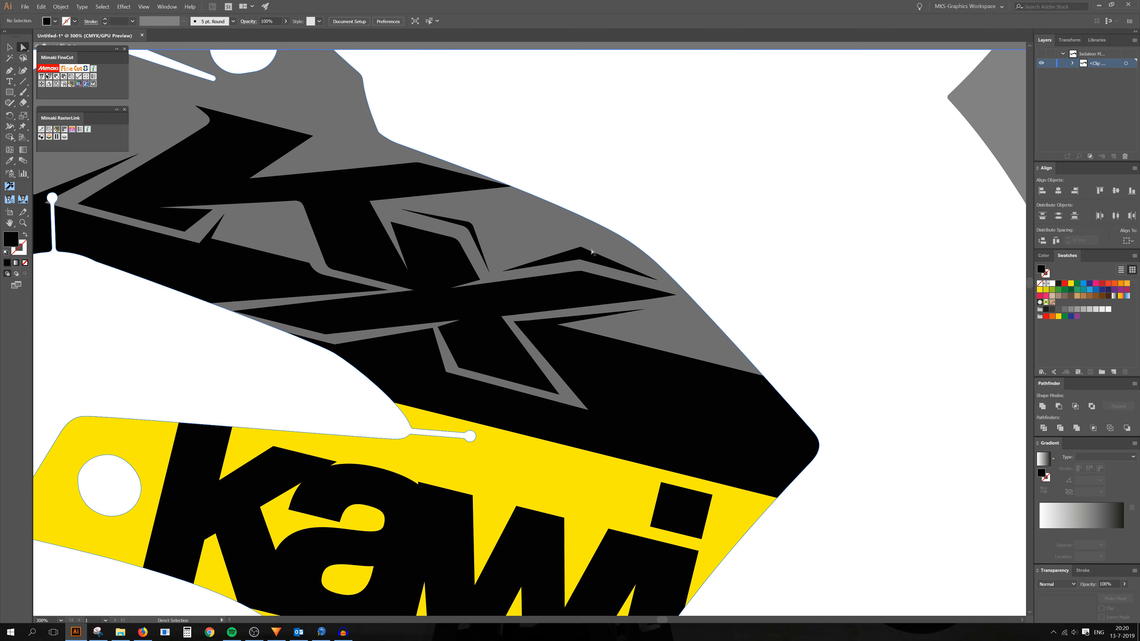
{"action": "left_click", "coordinate": [585, 255]}
{"action": "key", "text": "Delete"}
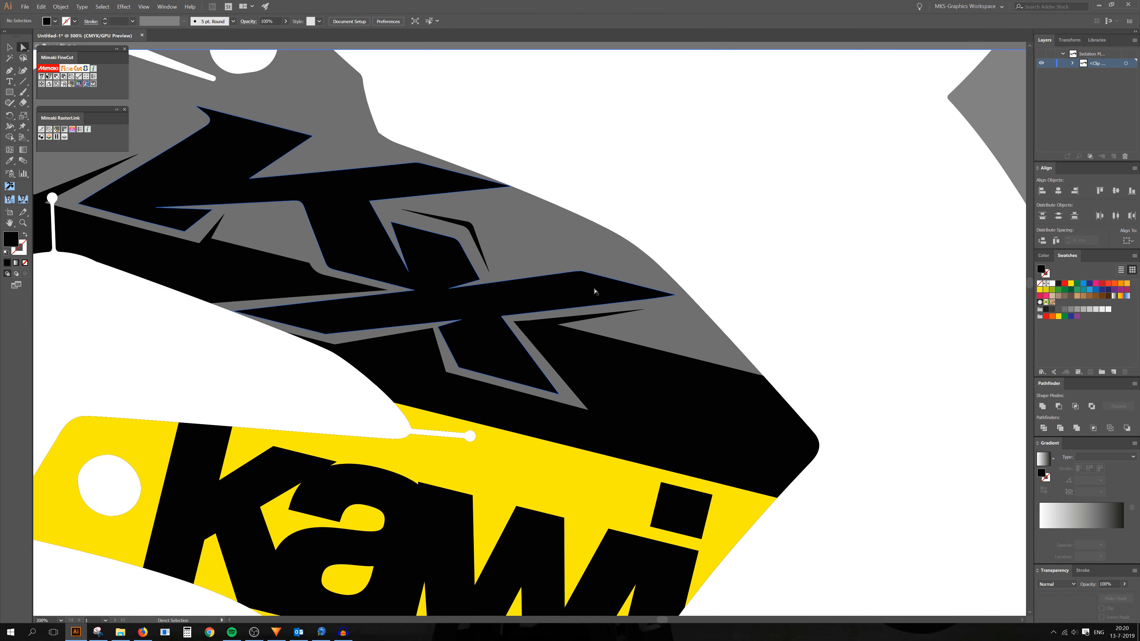
Move the outer bend of the accent beside the X's upper-left arm outward to thicken it, and deselect it.
{"action": "scroll", "coordinate": [609, 292], "scroll_direction": "down", "scroll_amount": 4}
{"action": "scroll", "coordinate": [691, 305], "scroll_direction": "up", "scroll_amount": 6}
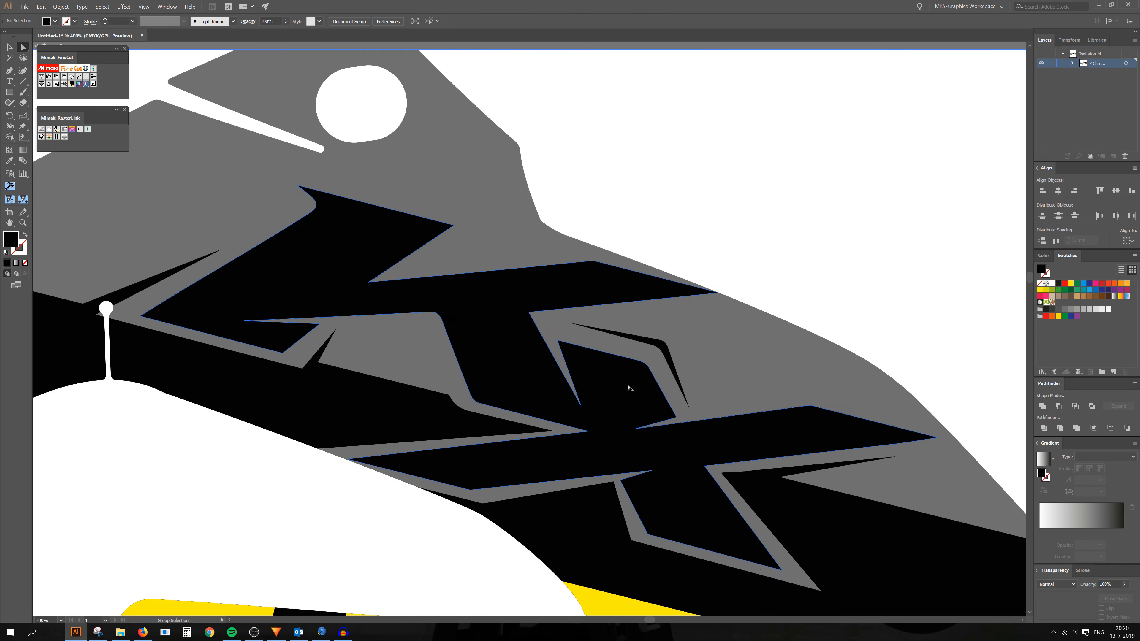
{"action": "left_click", "coordinate": [691, 306]}
{"action": "scroll", "coordinate": [682, 298], "scroll_direction": "up", "scroll_amount": 2}
{"action": "left_click", "coordinate": [673, 285]}
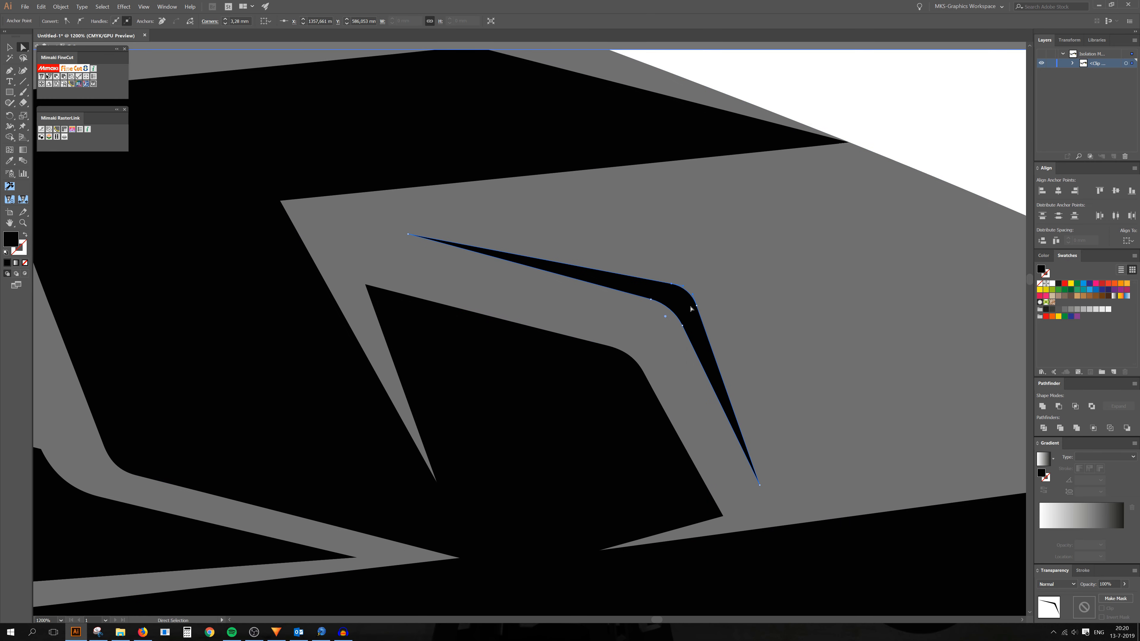
{"action": "left_click_drag", "start_coordinate": [697, 307], "coordinate": [707, 296]}
{"action": "scroll", "coordinate": [603, 314], "scroll_direction": "down", "scroll_amount": 5}
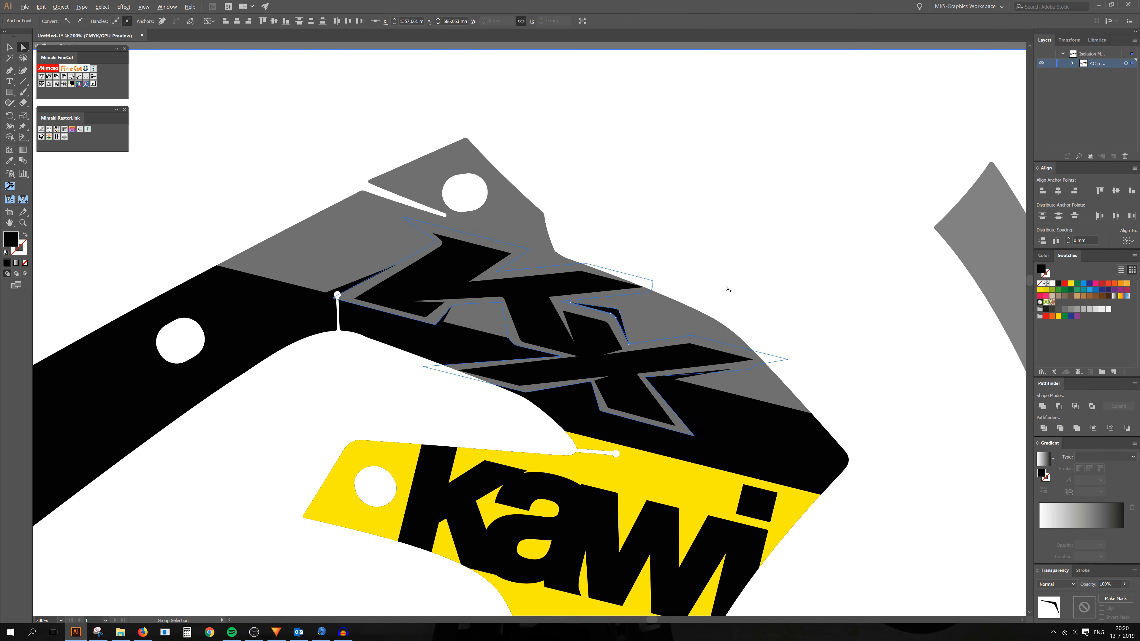
{"action": "left_click", "coordinate": [728, 288]}
Review the KX lettering, its accents and the kawi artwork on the shroud, close up and as a whole.
{"action": "scroll", "coordinate": [529, 305], "scroll_direction": "down", "scroll_amount": 2}
{"action": "scroll", "coordinate": [293, 362], "scroll_direction": "down", "scroll_amount": 1}
{"action": "scroll", "coordinate": [281, 347], "scroll_direction": "down", "scroll_amount": 1}
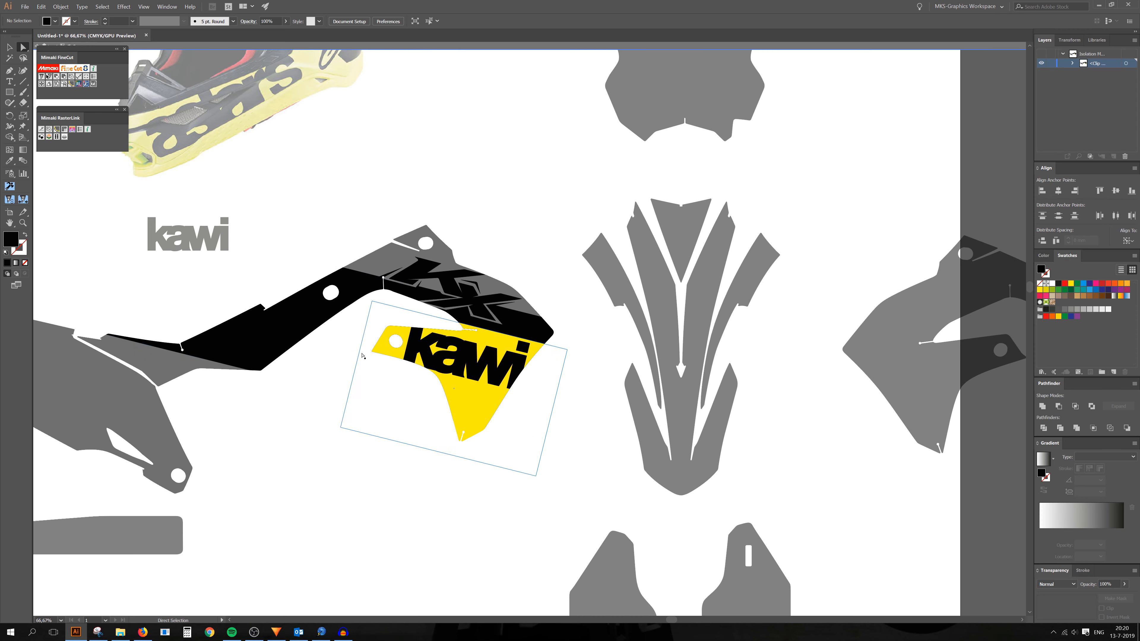
{"action": "scroll", "coordinate": [464, 293], "scroll_direction": "up", "scroll_amount": 2}
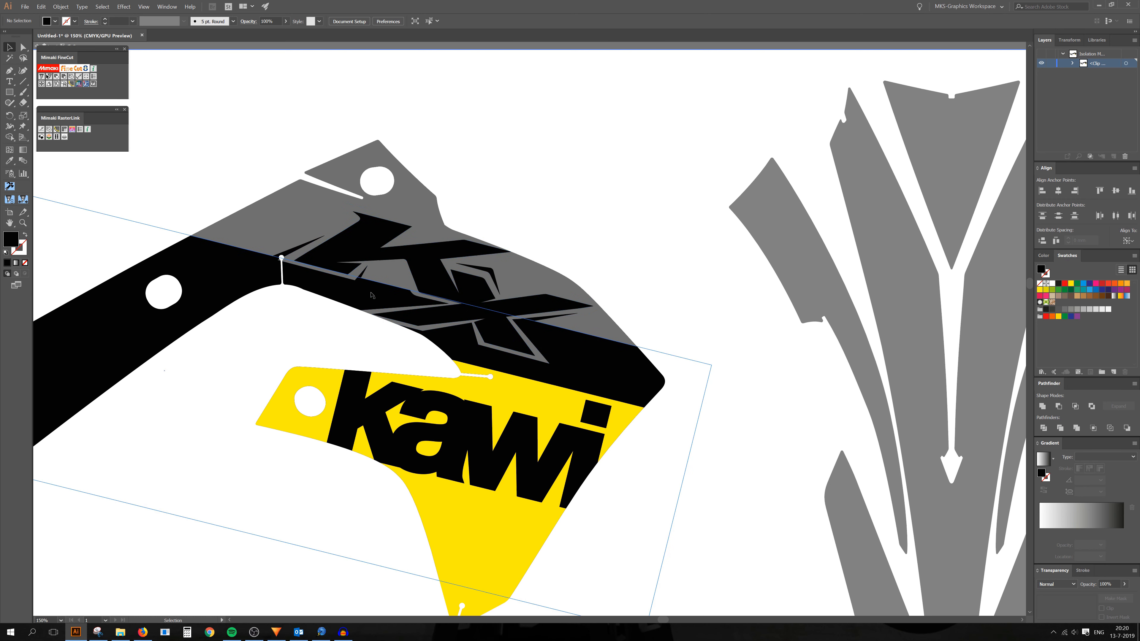
{"action": "scroll", "coordinate": [420, 331], "scroll_direction": "down", "scroll_amount": 1}
{"action": "scroll", "coordinate": [458, 350], "scroll_direction": "down", "scroll_amount": 1}
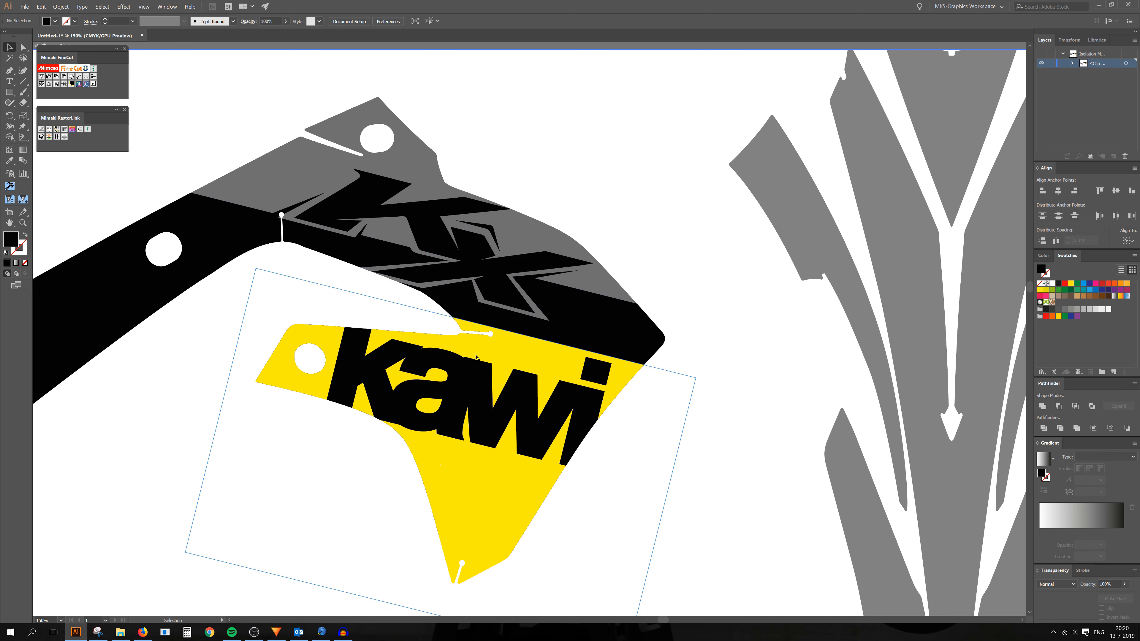
{"action": "scroll", "coordinate": [540, 394], "scroll_direction": "down", "scroll_amount": 3}
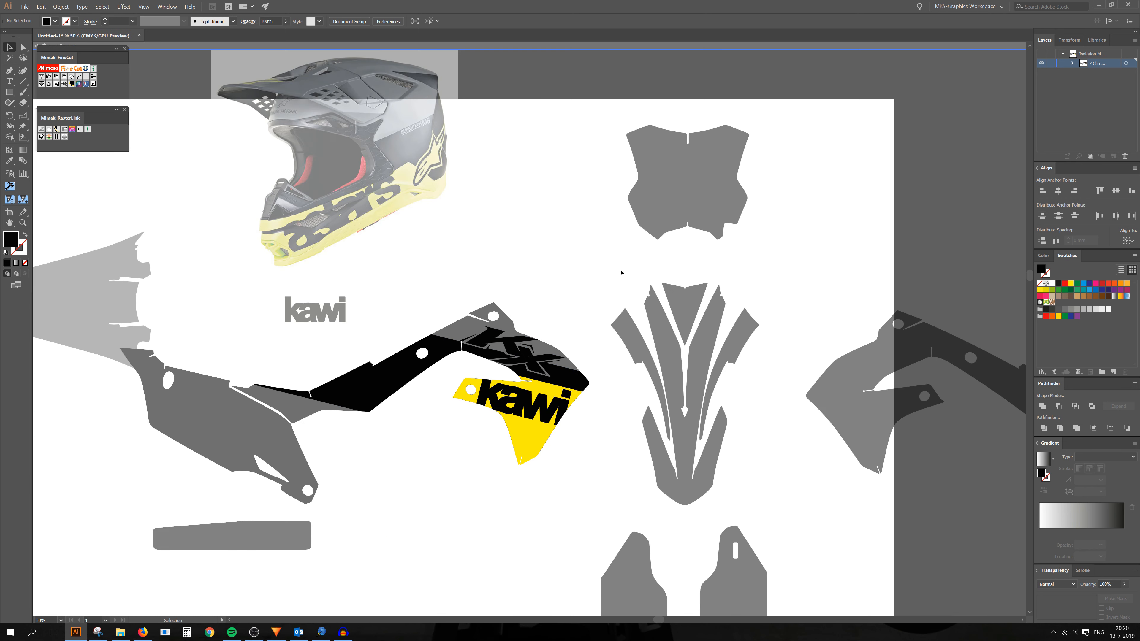
Leave isolation mode, copy the white ヨシムラ logo from the sponsor logos and paste it into the shroud's clipping group.
{"action": "double_click", "coordinate": [620, 273]}
{"action": "scroll", "coordinate": [583, 283], "scroll_direction": "down", "scroll_amount": 4}
{"action": "scroll", "coordinate": [544, 296], "scroll_direction": "down", "scroll_amount": 1}
{"action": "scroll", "coordinate": [484, 353], "scroll_direction": "down", "scroll_amount": 6}
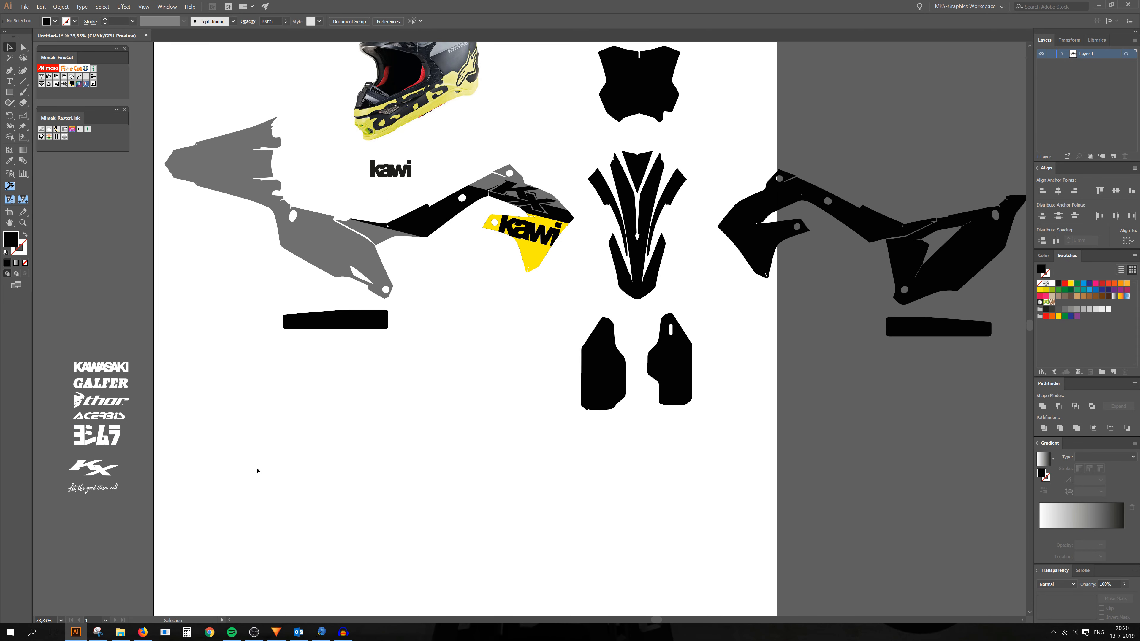
{"action": "left_click", "coordinate": [115, 434]}
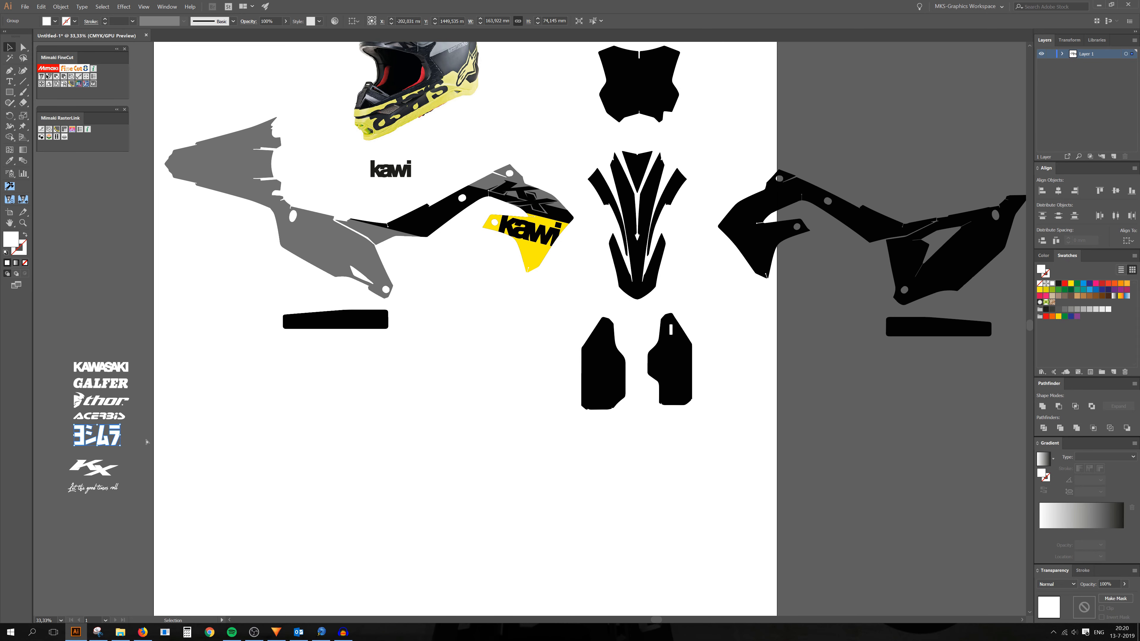
{"action": "key", "text": "ctrl+c"}
{"action": "scroll", "coordinate": [554, 217], "scroll_direction": "up", "scroll_amount": 4}
{"action": "key", "text": "ctrl+v"}
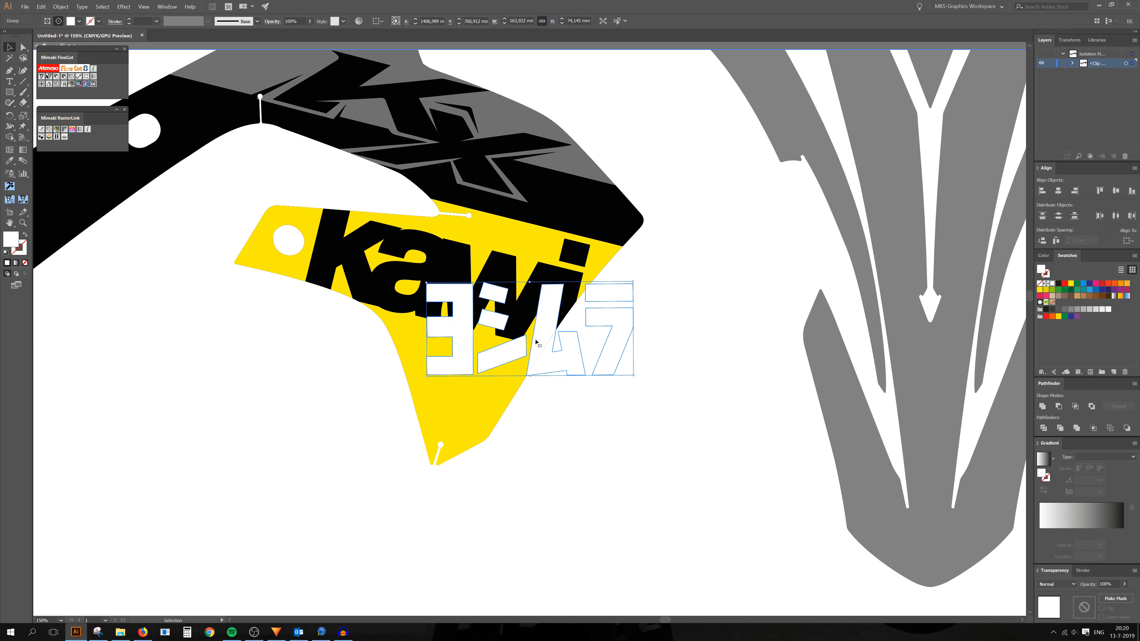
Scale the ヨシムラ logo to about 58 × 35 mm, angled along the black band, and place it near the shroud's tip.
{"action": "left_click_drag", "start_coordinate": [569, 310], "coordinate": [610, 189]}
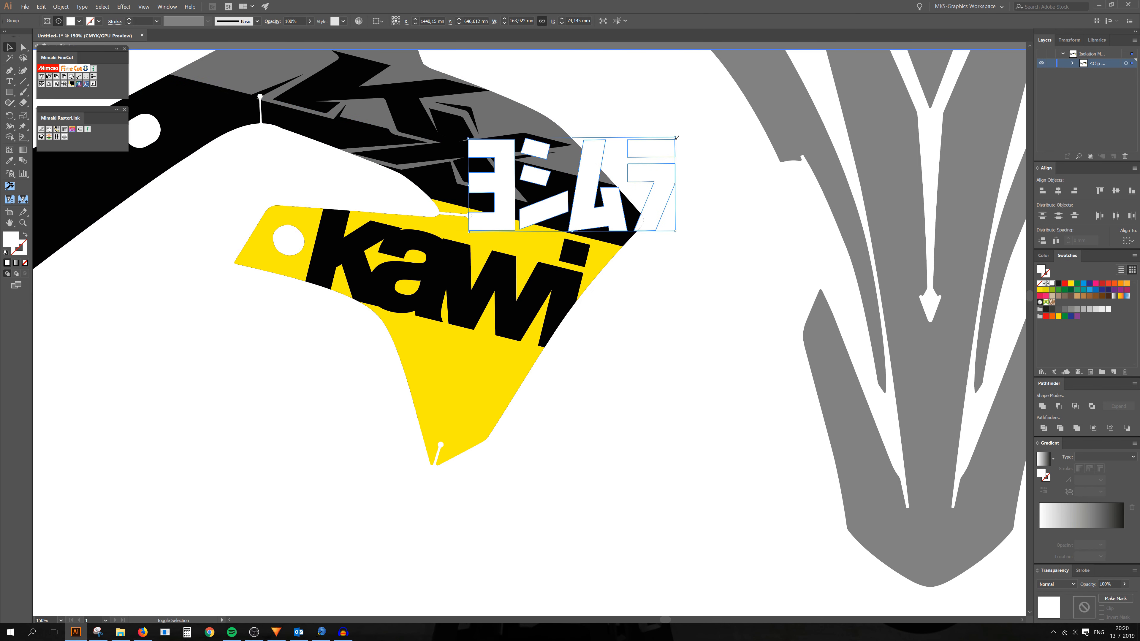
{"action": "left_click_drag", "start_coordinate": [677, 138], "coordinate": [552, 194]}
{"action": "scroll", "coordinate": [552, 194], "scroll_direction": "up", "scroll_amount": 2}
{"action": "left_click_drag", "start_coordinate": [555, 233], "coordinate": [620, 251]}
{"action": "scroll", "coordinate": [619, 252], "scroll_direction": "up", "scroll_amount": 1}
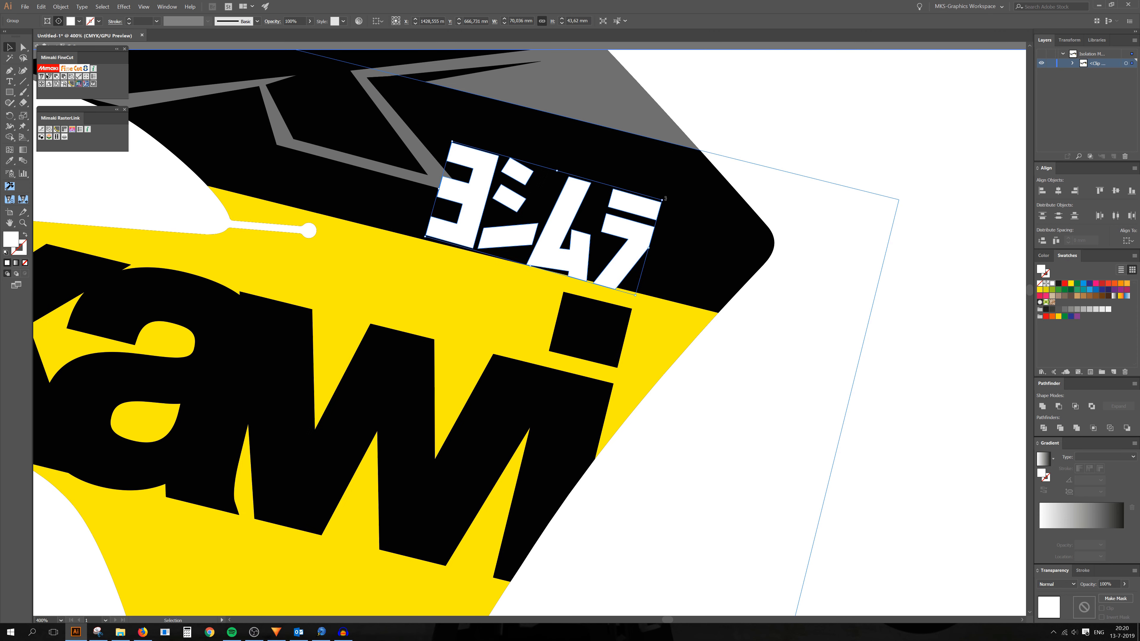
{"action": "left_click_drag", "start_coordinate": [665, 198], "coordinate": [666, 225]}
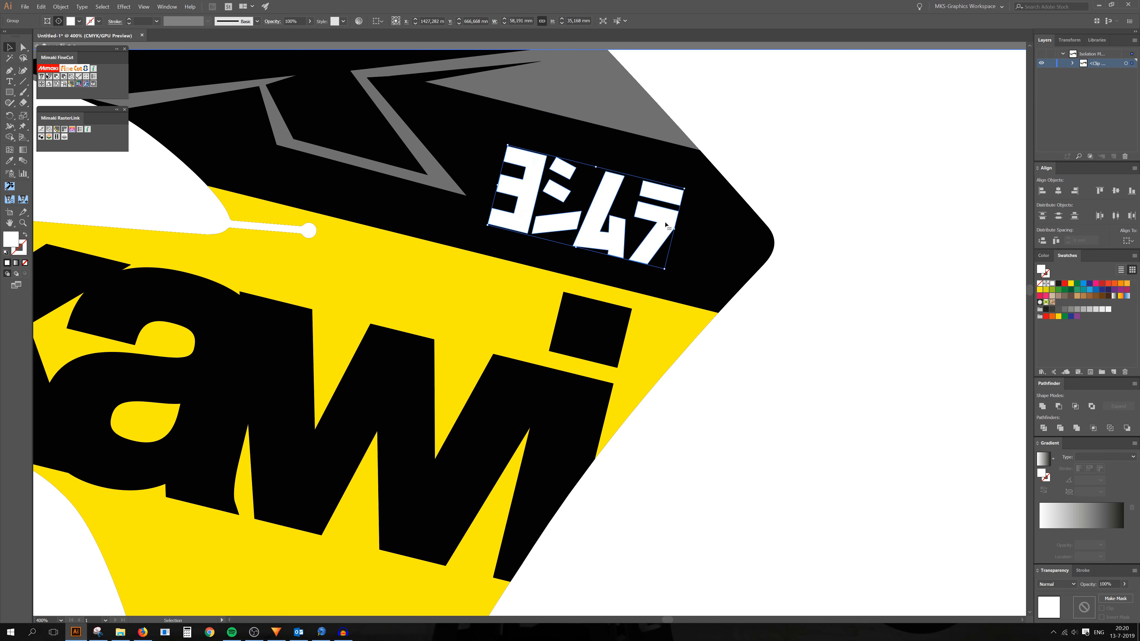
Recolour the ヨシムラ logo with the grey sampled from the shroud's upper area and deselect it.
{"action": "scroll", "coordinate": [620, 224], "scroll_direction": "down", "scroll_amount": 4}
{"action": "scroll", "coordinate": [619, 224], "scroll_direction": "up", "scroll_amount": 3}
{"action": "key", "text": "i"}
{"action": "left_click", "coordinate": [620, 209]}
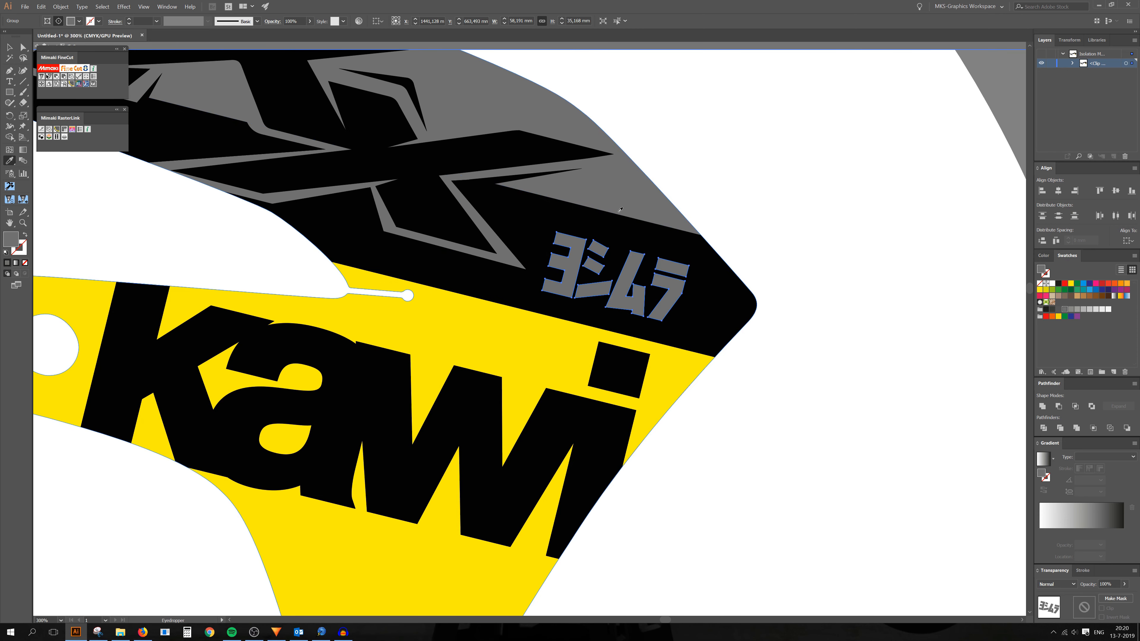
{"action": "key", "text": "v"}
{"action": "left_click", "coordinate": [887, 234]}
{"action": "scroll", "coordinate": [537, 382], "scroll_direction": "down", "scroll_amount": 4}
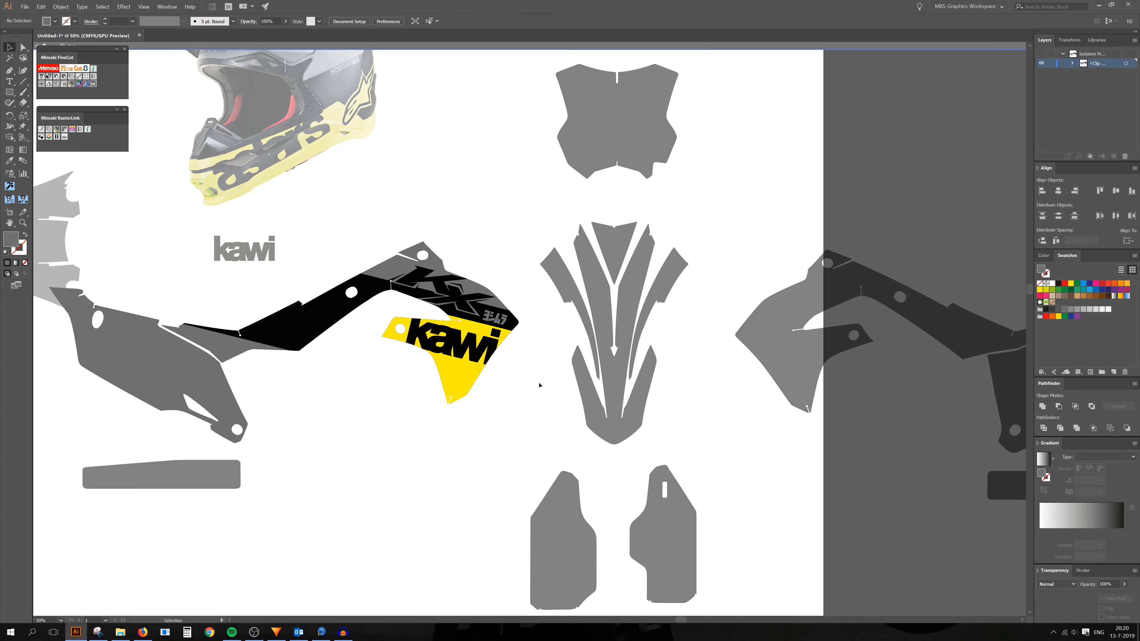
Nudge the ヨシムラ logo slightly toward the tip of the black band and deselect it.
{"action": "scroll", "coordinate": [526, 286], "scroll_direction": "up", "scroll_amount": 3}
{"action": "left_click_drag", "start_coordinate": [527, 288], "coordinate": [528, 289]}
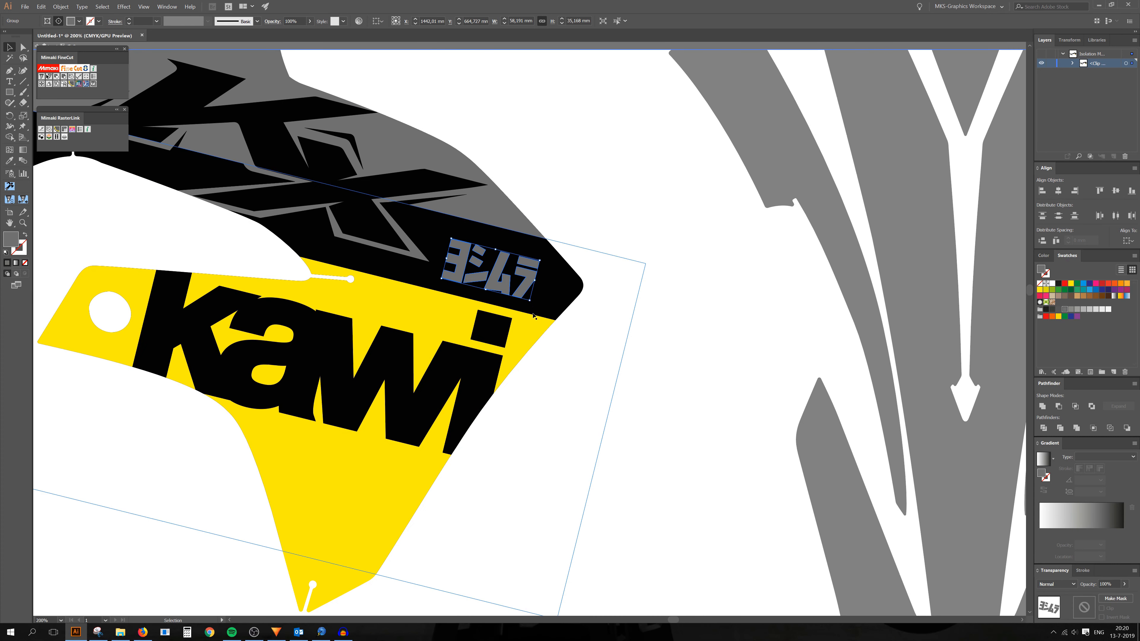
{"action": "scroll", "coordinate": [526, 306], "scroll_direction": "down", "scroll_amount": 2}
{"action": "scroll", "coordinate": [534, 386], "scroll_direction": "down", "scroll_amount": 1}
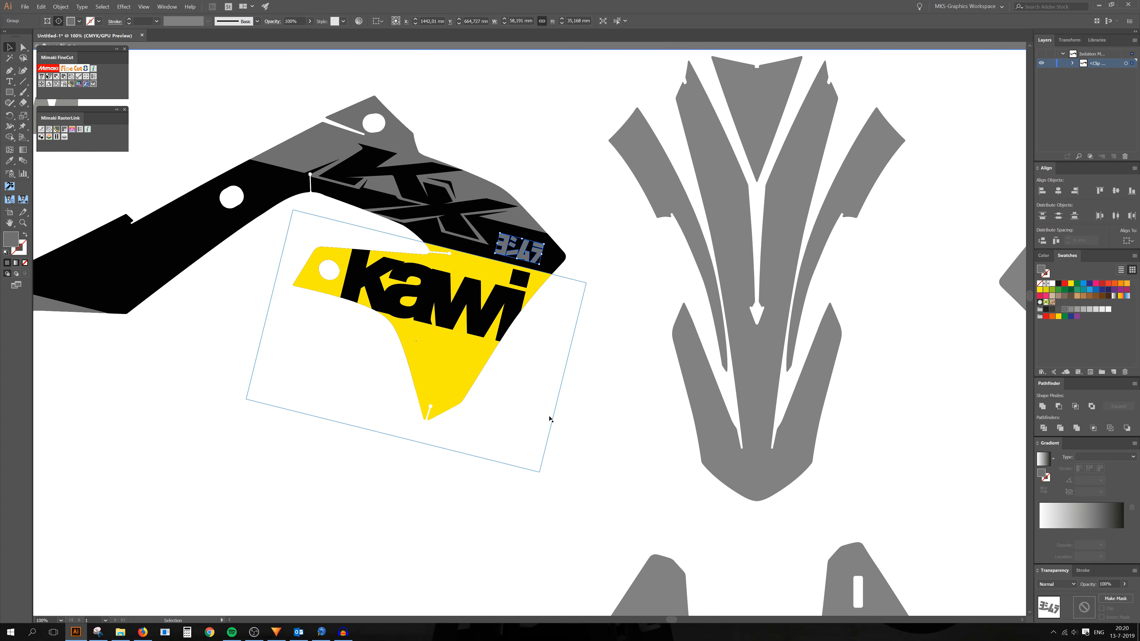
{"action": "left_click", "coordinate": [609, 419]}
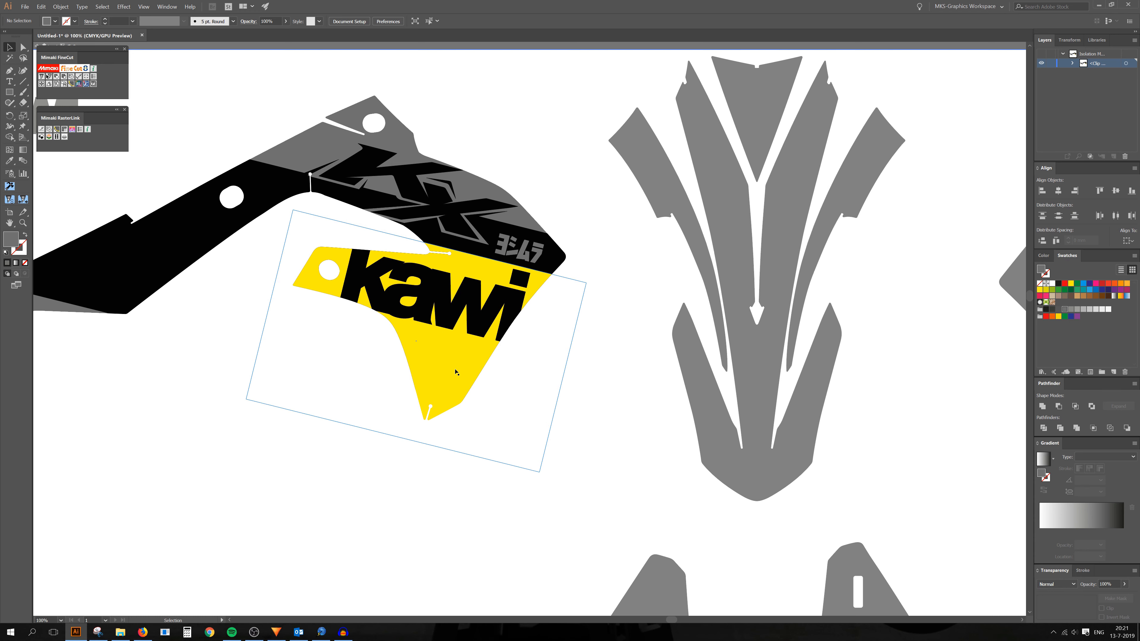
Copy the white "Let the good times roll" script from the sponsor logos and paste it into the shroud's clipping group.
{"action": "scroll", "coordinate": [457, 372], "scroll_direction": "down", "scroll_amount": 3}
{"action": "scroll", "coordinate": [425, 369], "scroll_direction": "down", "scroll_amount": 2}
{"action": "scroll", "coordinate": [245, 425], "scroll_direction": "down", "scroll_amount": 1}
{"action": "double_click", "coordinate": [247, 422]}
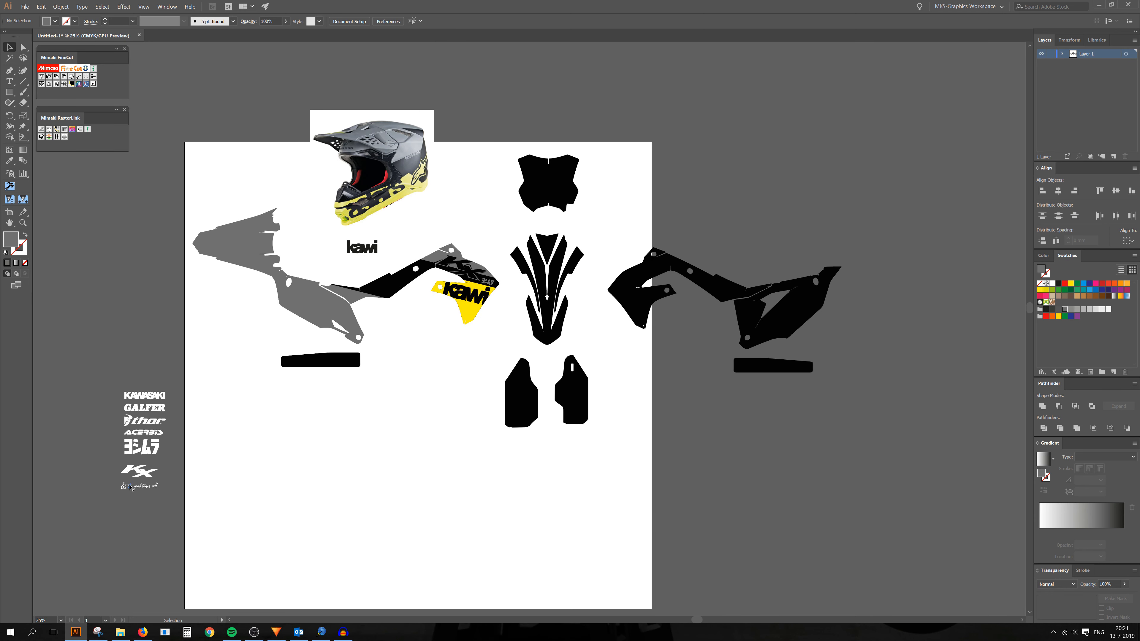
{"action": "left_click", "coordinate": [130, 487]}
{"action": "scroll", "coordinate": [454, 309], "scroll_direction": "up", "scroll_amount": 6}
{"action": "double_click", "coordinate": [569, 295]}
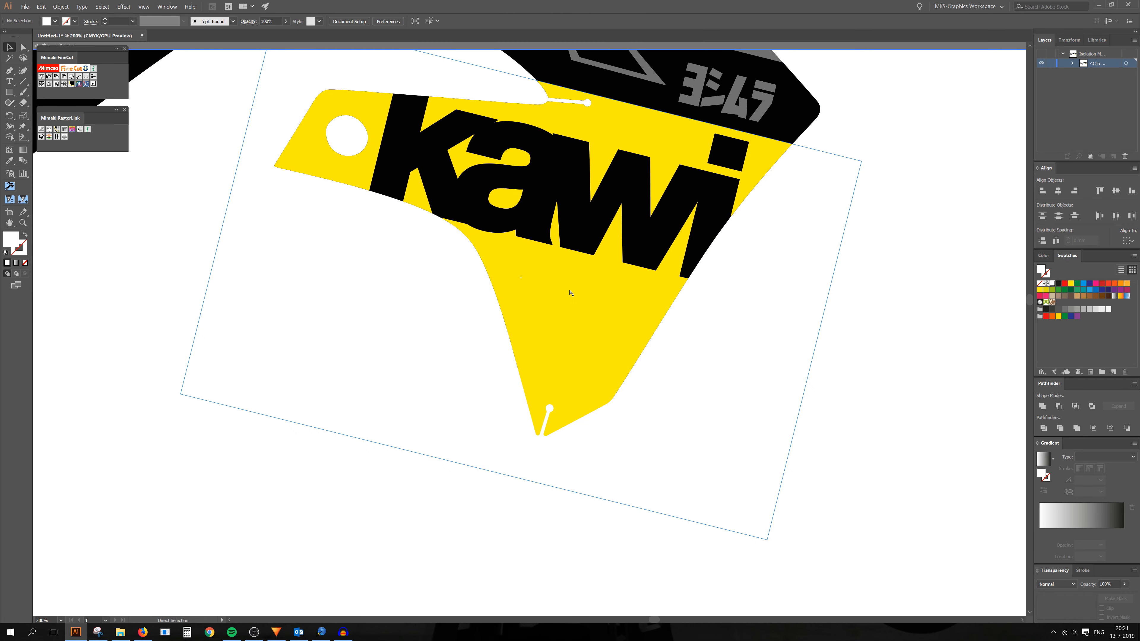
{"action": "key", "text": "ctrl+v"}
Place the "Let the good times roll" script on the yellow area below kawi and recolour it with the lettering's black.
{"action": "left_click_drag", "start_coordinate": [681, 302], "coordinate": [625, 297]}
{"action": "key", "text": "i"}
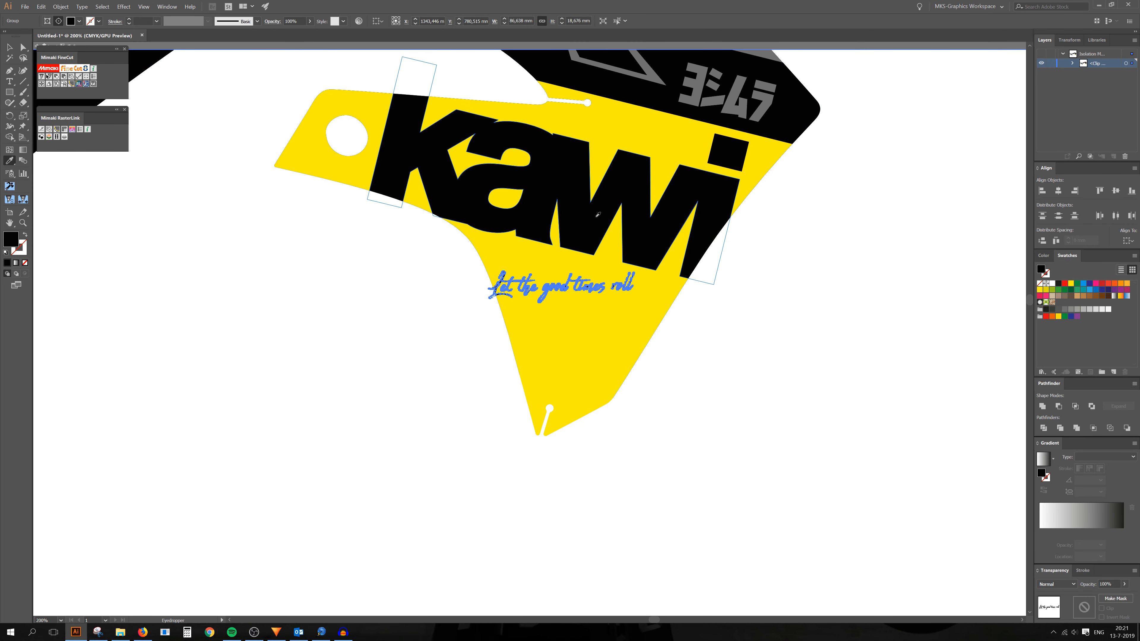
{"action": "left_click", "coordinate": [598, 214]}
{"action": "key", "text": "ctrl+plus"}
{"action": "key", "text": "v"}
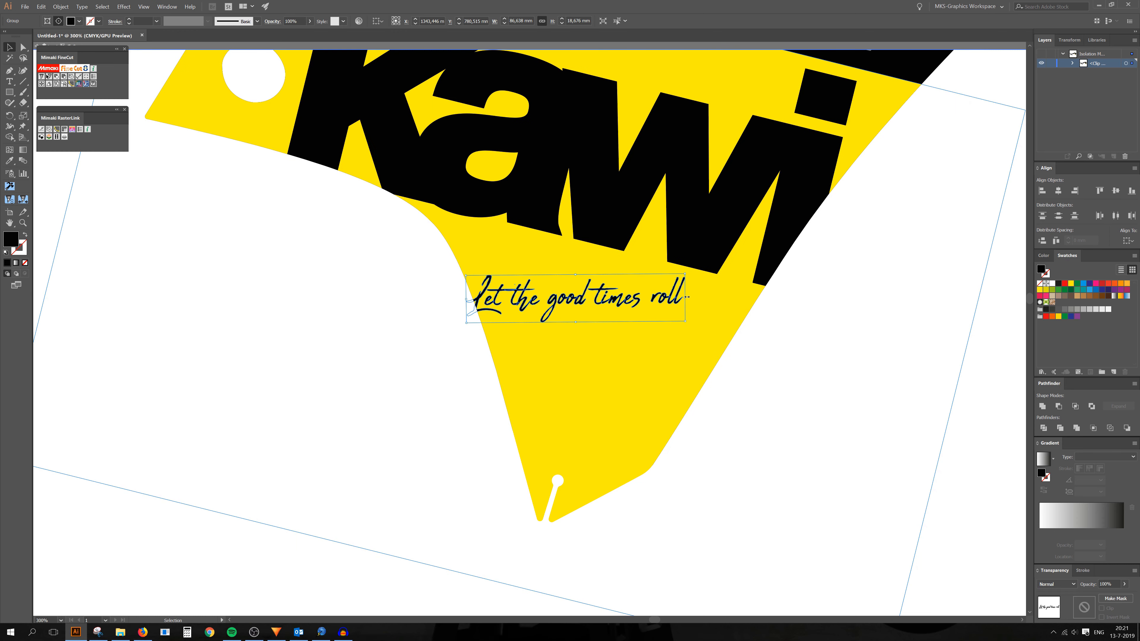
Rotate the "Let the good times roll" script to match the slope of kawi and shift it closer beneath the lettering.
{"action": "left_click_drag", "start_coordinate": [687, 297], "coordinate": [682, 323]}
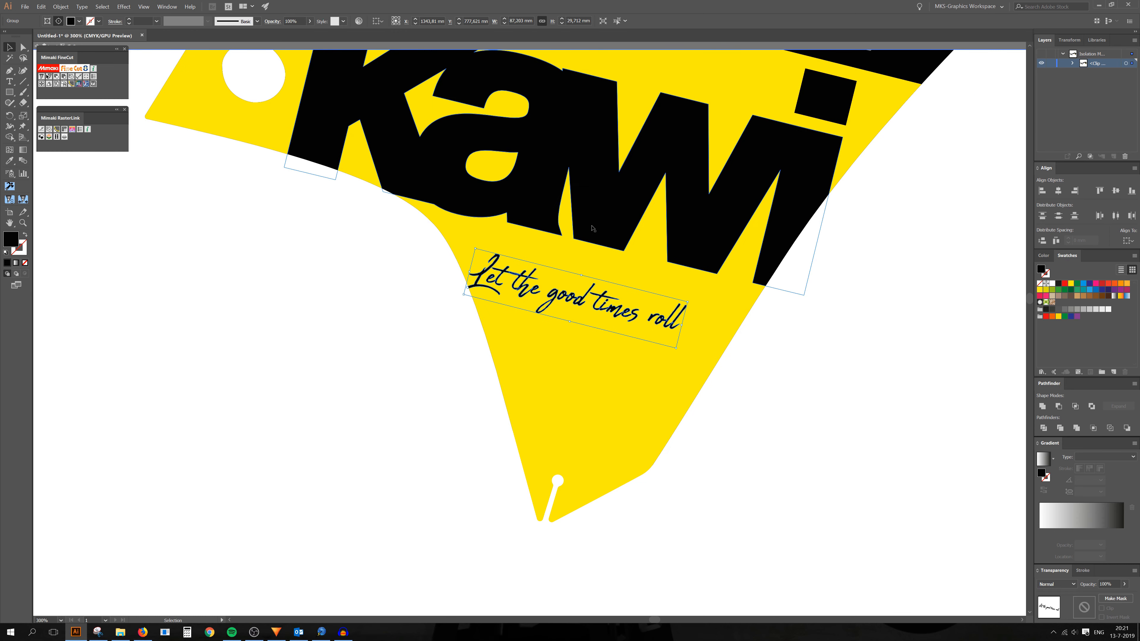
{"action": "scroll", "coordinate": [592, 228], "scroll_direction": "up", "scroll_amount": 3}
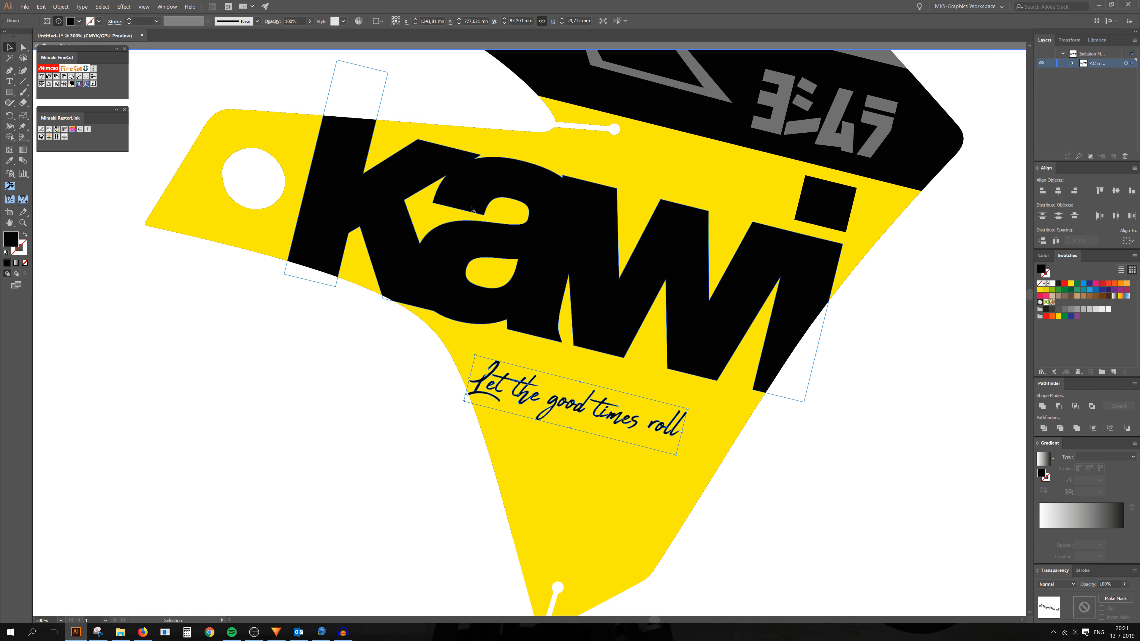
{"action": "scroll", "coordinate": [568, 457], "scroll_direction": "up", "scroll_amount": 1}
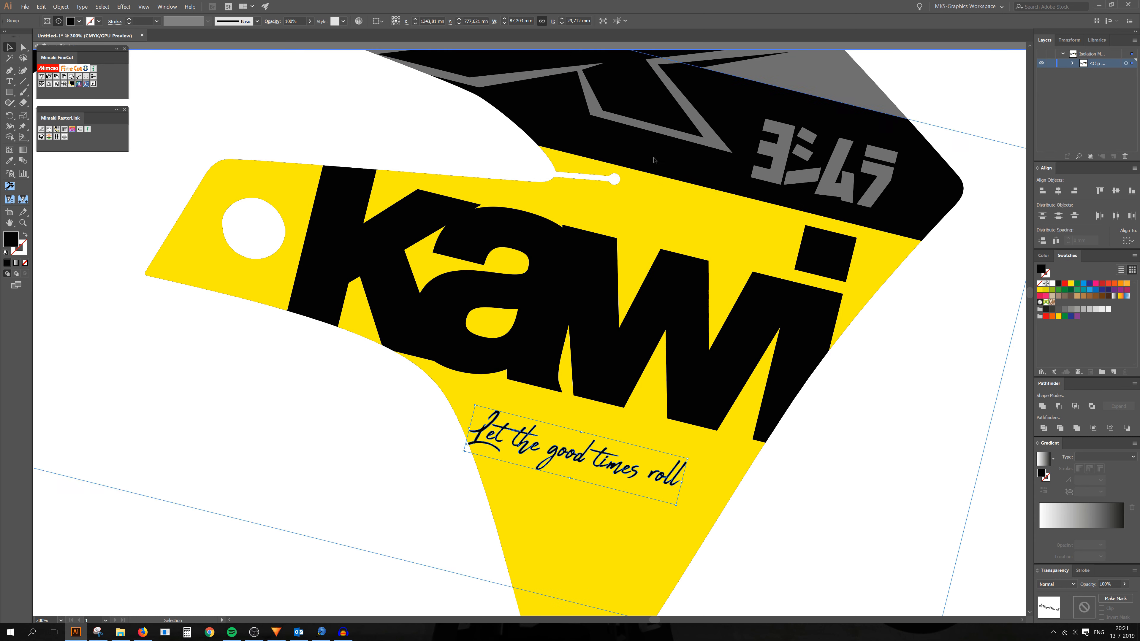
{"action": "scroll", "coordinate": [599, 242], "scroll_direction": "up", "scroll_amount": 1}
{"action": "scroll", "coordinate": [617, 323], "scroll_direction": "down", "scroll_amount": 1}
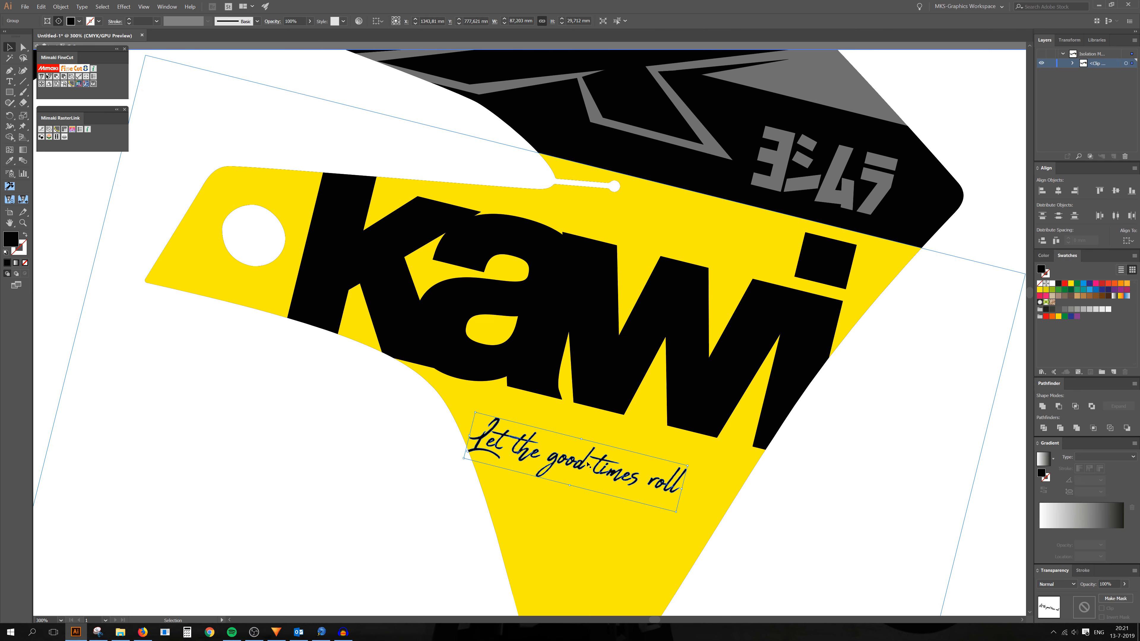
{"action": "left_click_drag", "start_coordinate": [588, 465], "coordinate": [608, 455]}
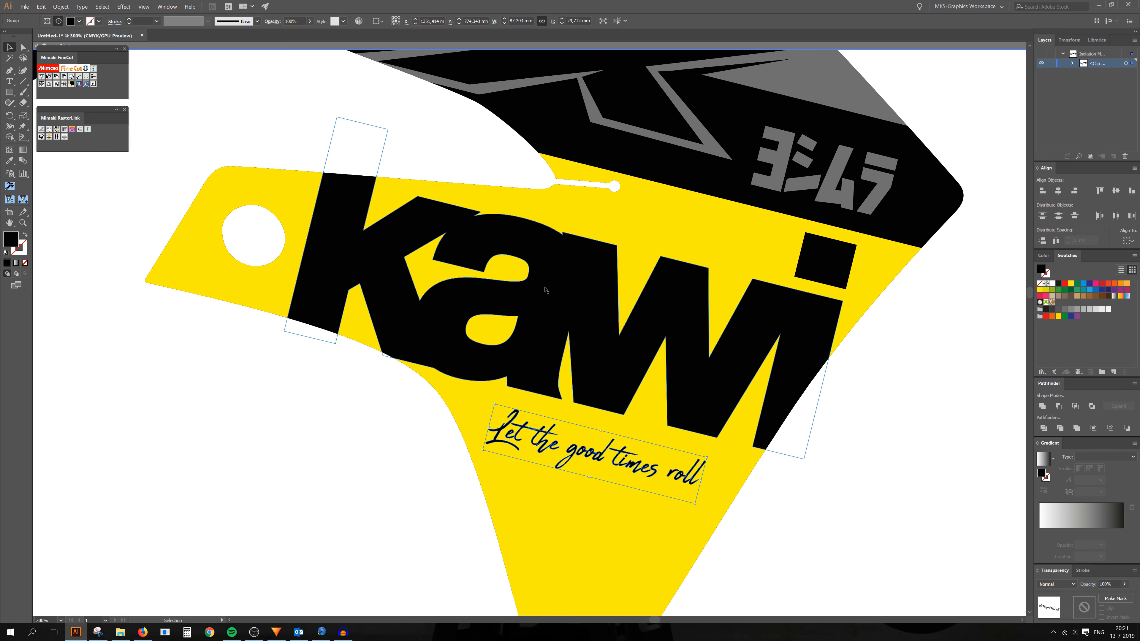
Slightly adjust the size of the "Let the good times roll" script beneath kawi and deselect it.
{"action": "scroll", "coordinate": [592, 318], "scroll_direction": "up", "scroll_amount": 3}
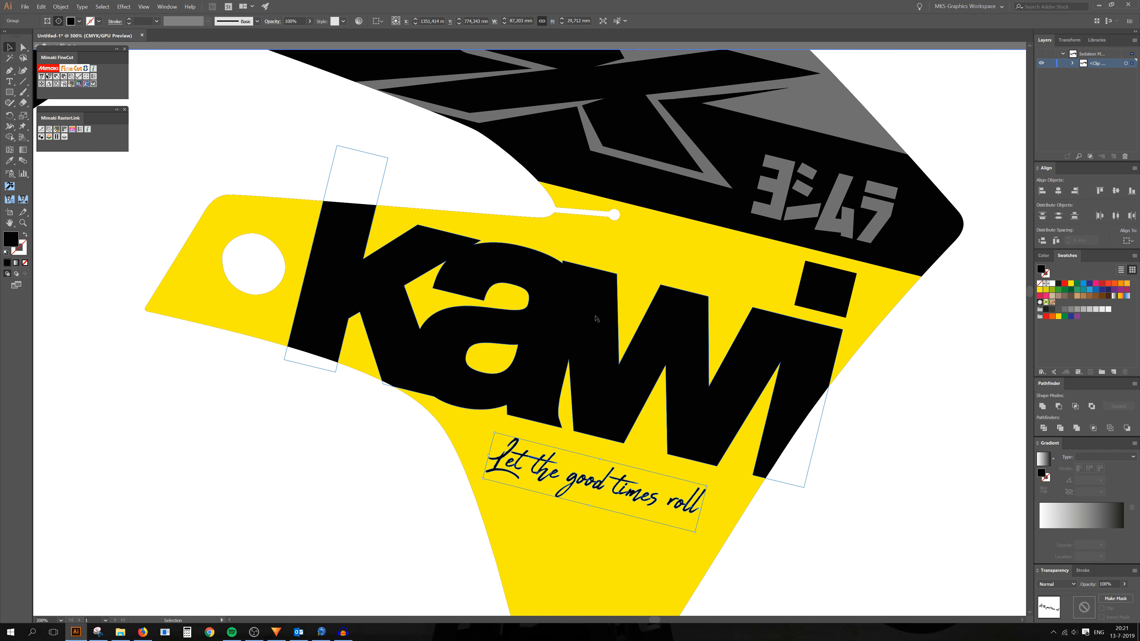
{"action": "scroll", "coordinate": [556, 309], "scroll_direction": "up", "scroll_amount": 5}
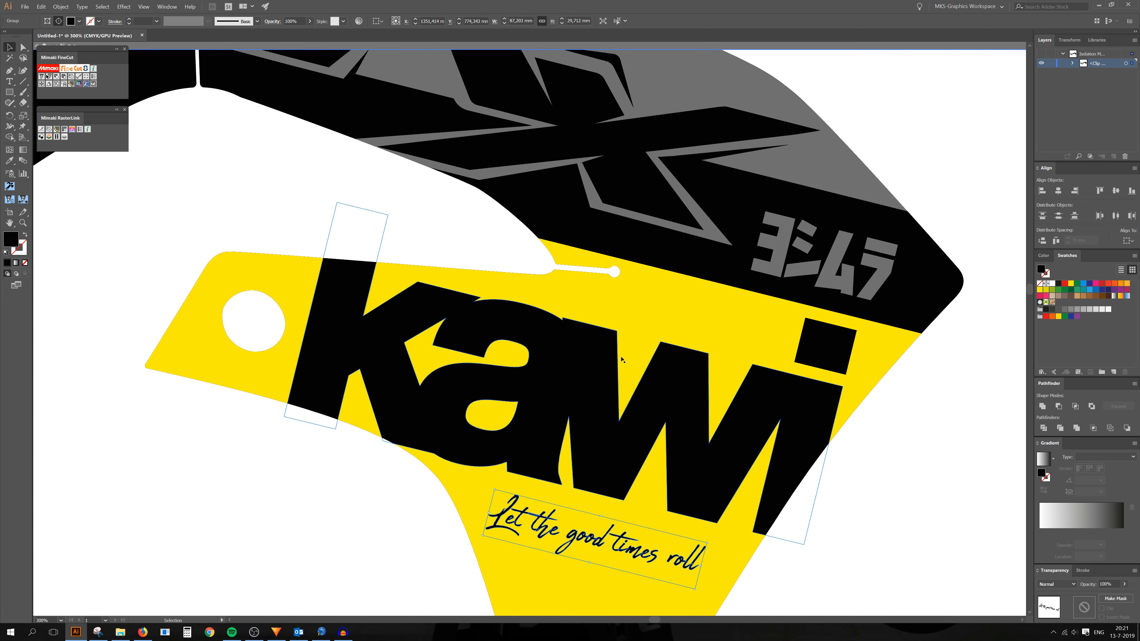
{"action": "scroll", "coordinate": [620, 358], "scroll_direction": "down", "scroll_amount": 6}
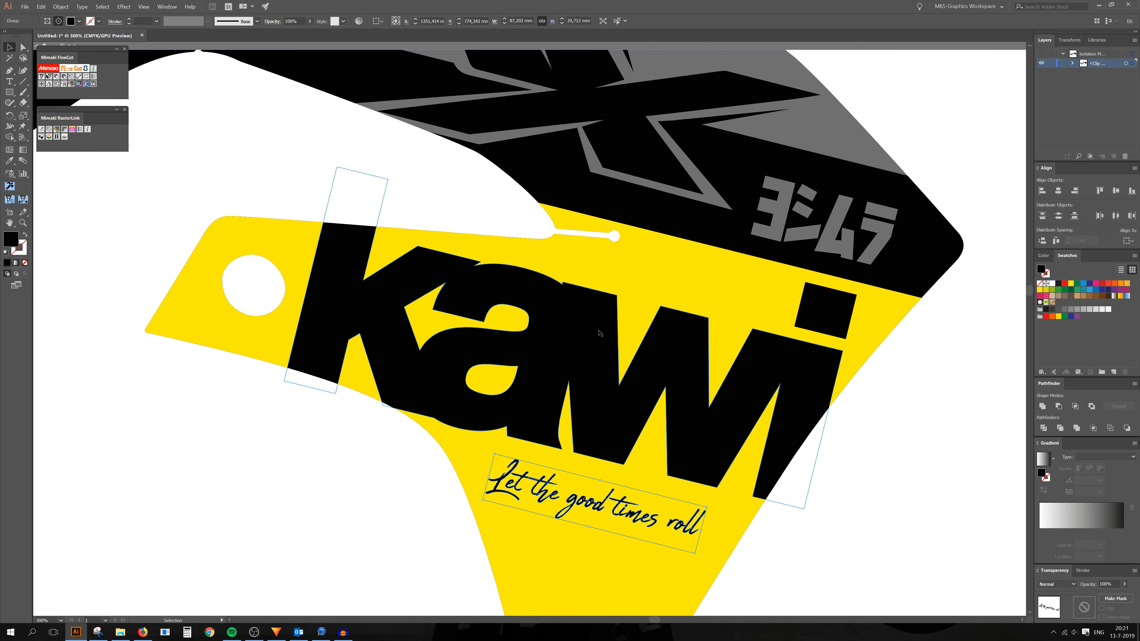
{"action": "scroll", "coordinate": [534, 333], "scroll_direction": "up", "scroll_amount": 8}
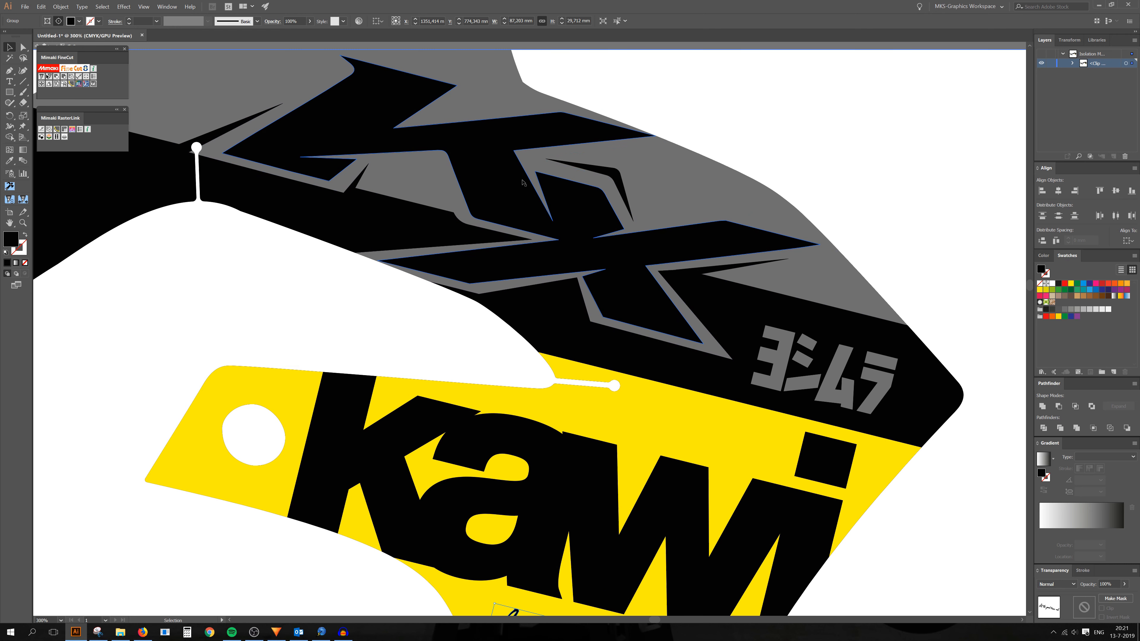
{"action": "scroll", "coordinate": [565, 241], "scroll_direction": "down", "scroll_amount": 5}
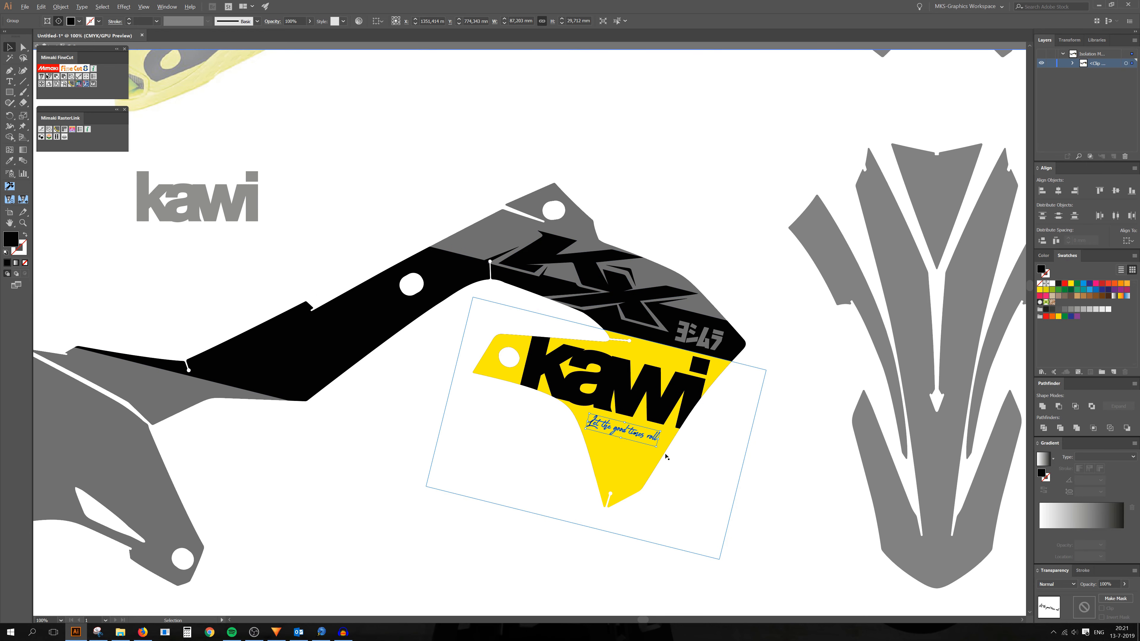
{"action": "scroll", "coordinate": [665, 405], "scroll_direction": "up", "scroll_amount": 2}
{"action": "scroll", "coordinate": [668, 457], "scroll_direction": "up", "scroll_amount": 2}
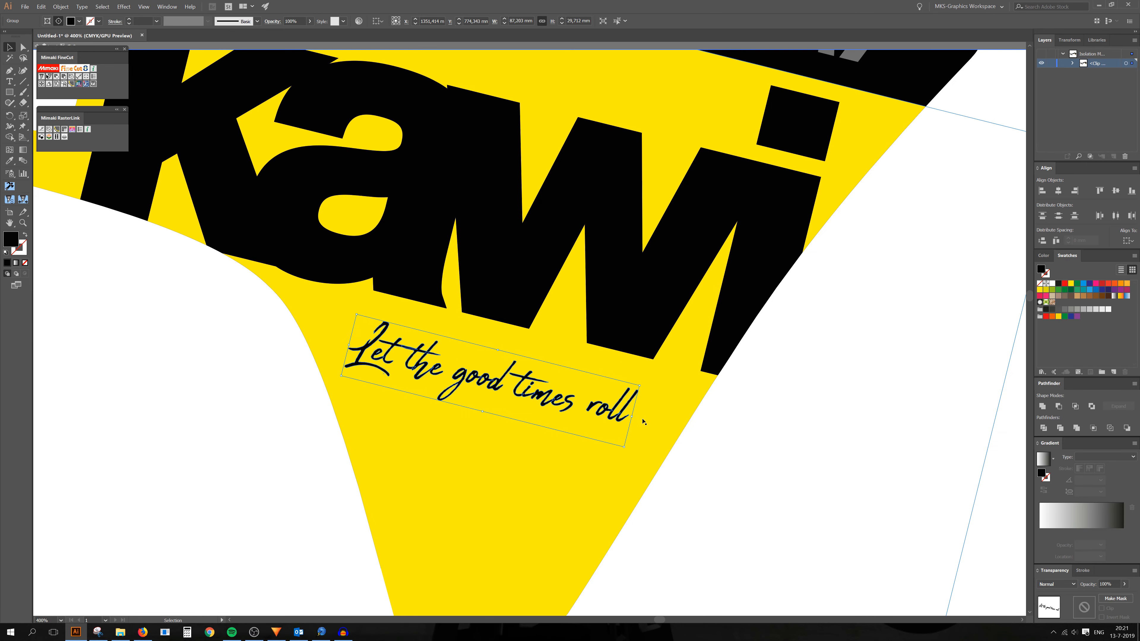
{"action": "mouse_move", "coordinate": [633, 416]}
{"action": "left_mouse_down"}
{"action": "mouse_move", "coordinate": [662, 389]}
{"action": "mouse_move", "coordinate": [666, 415]}
{"action": "mouse_move", "coordinate": [652, 400]}
{"action": "mouse_move", "coordinate": [673, 383]}
{"action": "mouse_move", "coordinate": [651, 422]}
{"action": "mouse_move", "coordinate": [649, 398]}
{"action": "mouse_move", "coordinate": [634, 422]}
{"action": "left_mouse_up"}
{"action": "scroll", "coordinate": [673, 376], "scroll_direction": "up", "scroll_amount": 2}
{"action": "scroll", "coordinate": [671, 382], "scroll_direction": "down", "scroll_amount": 3}
{"action": "scroll", "coordinate": [581, 415], "scroll_direction": "down", "scroll_amount": 3}
{"action": "left_click", "coordinate": [706, 470]}
{"action": "scroll", "coordinate": [617, 451], "scroll_direction": "down", "scroll_amount": 1}
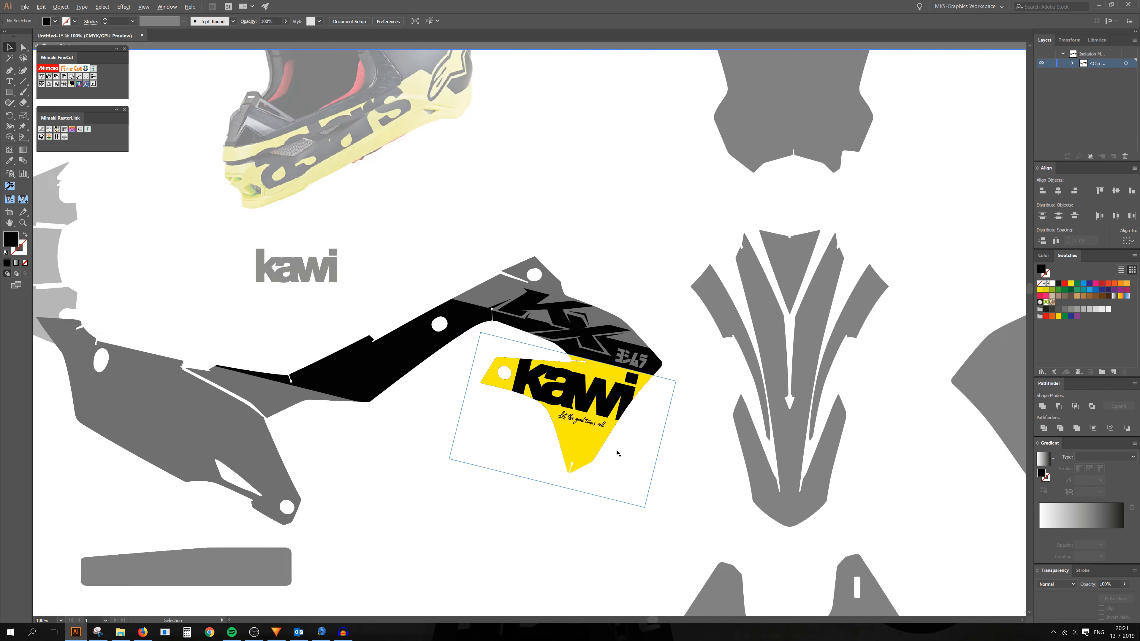
Place a long thin rectangle parallel to kawi across the yellow area and recolour it with the lettering's black.
{"action": "scroll", "coordinate": [617, 451], "scroll_direction": "up", "scroll_amount": 1}
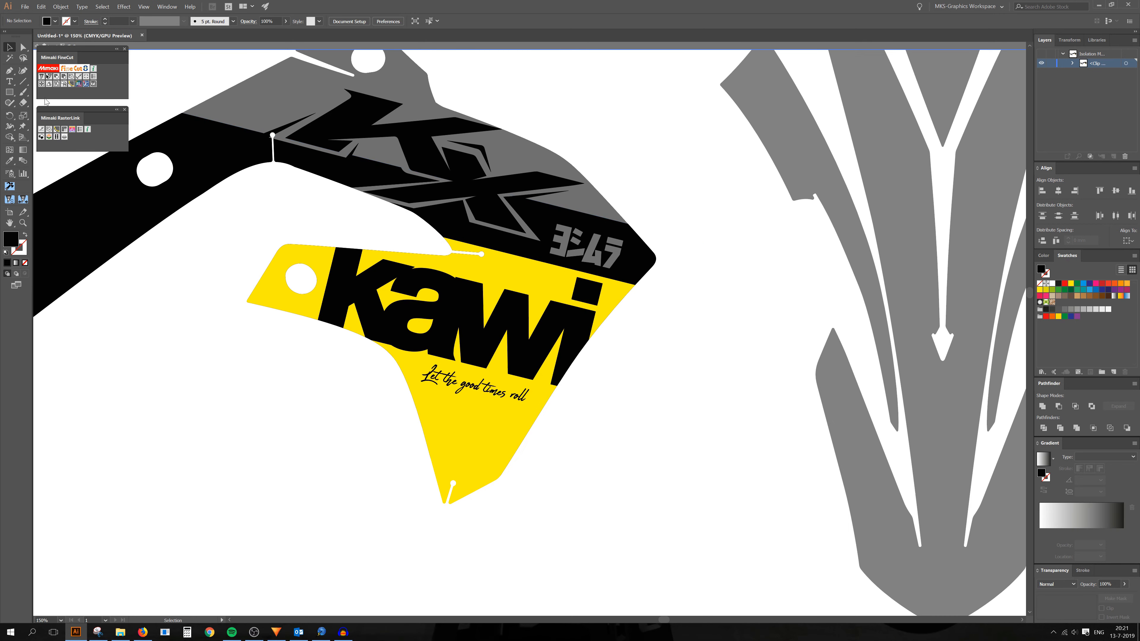
{"action": "scroll", "coordinate": [608, 406], "scroll_direction": "up", "scroll_amount": 1}
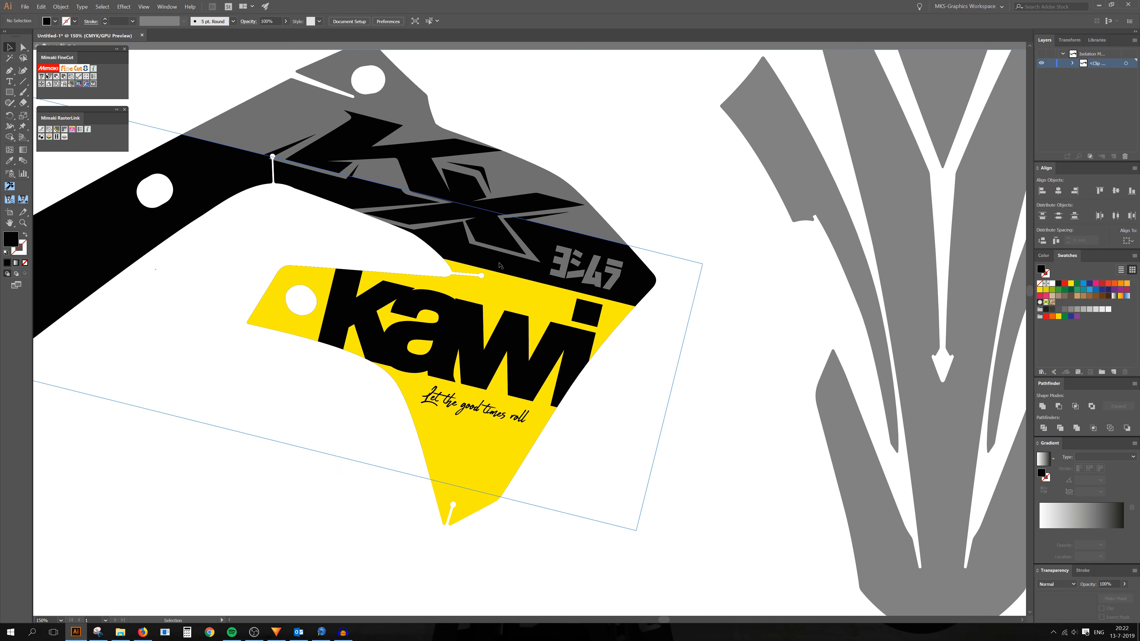
{"action": "left_click", "coordinate": [479, 334]}
{"action": "left_click_drag", "start_coordinate": [479, 334], "coordinate": [424, 389]}
{"action": "key", "text": "i"}
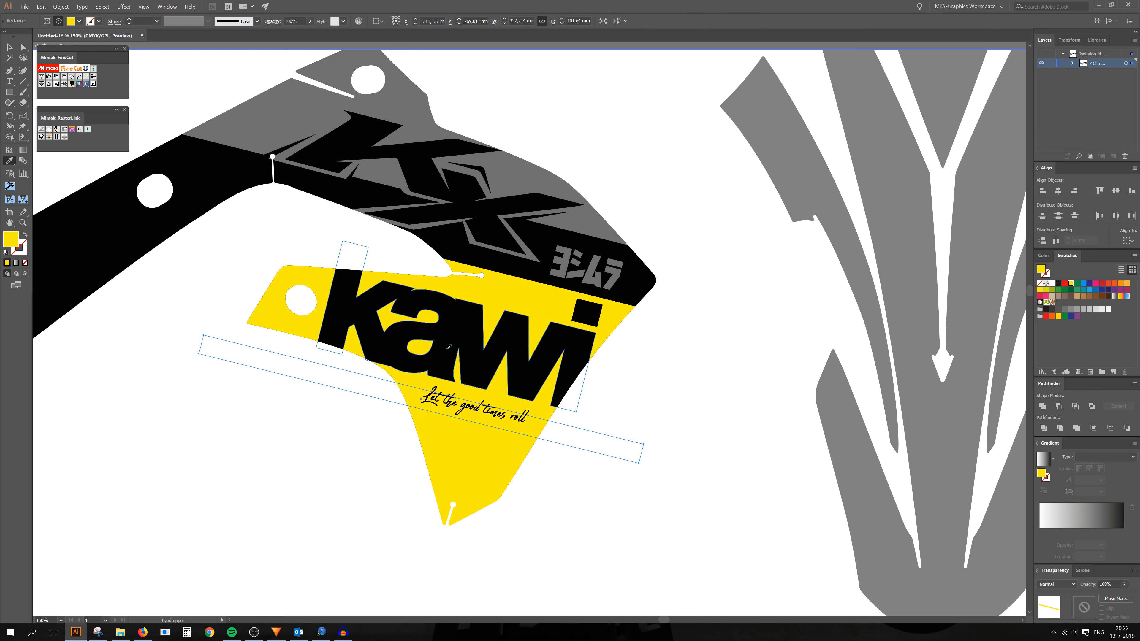
{"action": "left_click", "coordinate": [390, 355]}
{"action": "key", "text": "v"}
Position the black bar above kawi with its end just before the i's dot, and thicken it to about 18 mm.
{"action": "left_click_drag", "start_coordinate": [477, 415], "coordinate": [519, 298]}
{"action": "left_click_drag", "start_coordinate": [667, 340], "coordinate": [538, 309]}
{"action": "scroll", "coordinate": [553, 314], "scroll_direction": "up", "scroll_amount": 3}
{"action": "scroll", "coordinate": [269, 208], "scroll_direction": "down", "scroll_amount": 2}
{"action": "scroll", "coordinate": [186, 220], "scroll_direction": "up", "scroll_amount": 2}
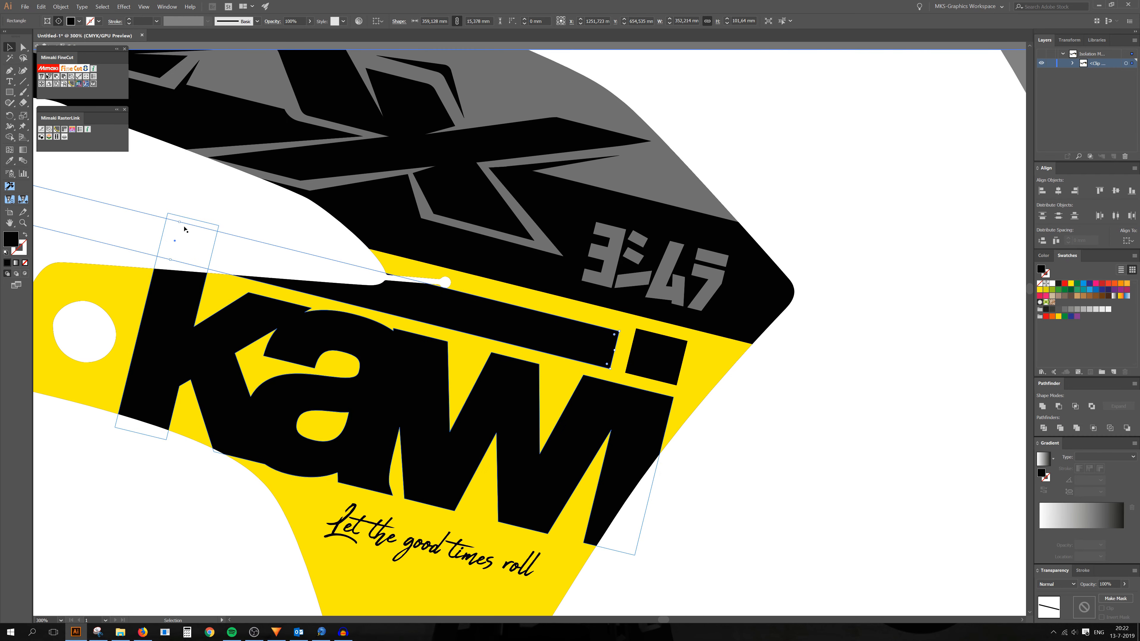
{"action": "left_click_drag", "start_coordinate": [182, 222], "coordinate": [183, 217]}
{"action": "scroll", "coordinate": [238, 274], "scroll_direction": "down", "scroll_amount": 4}
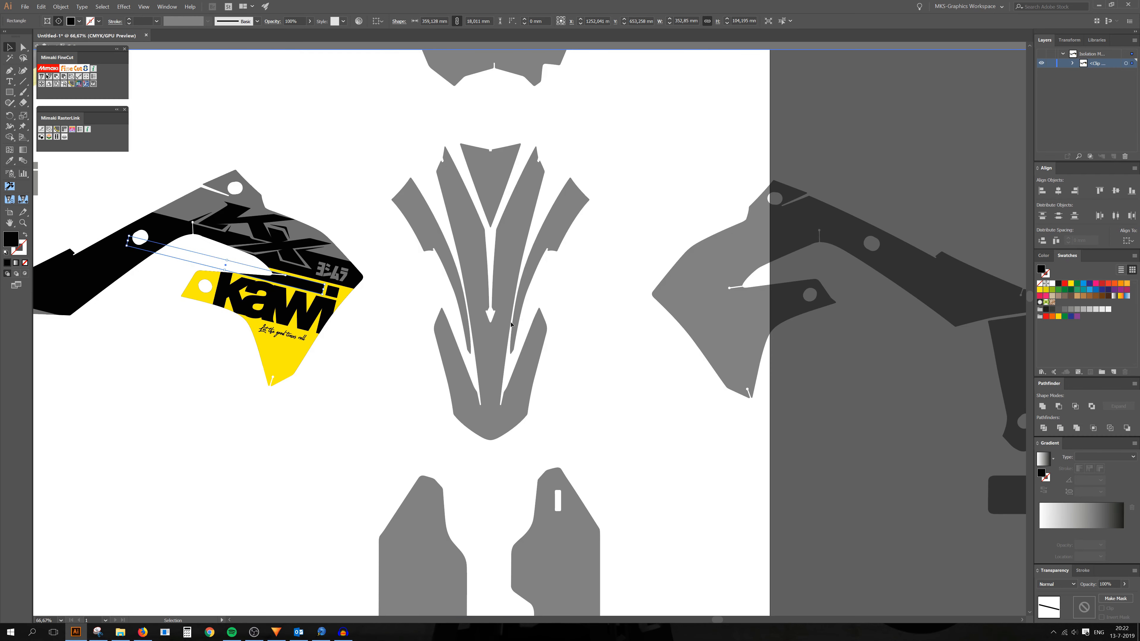
{"action": "left_click", "coordinate": [554, 350]}
Move the "Let the good times roll" script further below kawi and scale it down to about 77 mm wide.
{"action": "scroll", "coordinate": [197, 330], "scroll_direction": "down", "scroll_amount": 1}
{"action": "scroll", "coordinate": [112, 319], "scroll_direction": "up", "scroll_amount": 2}
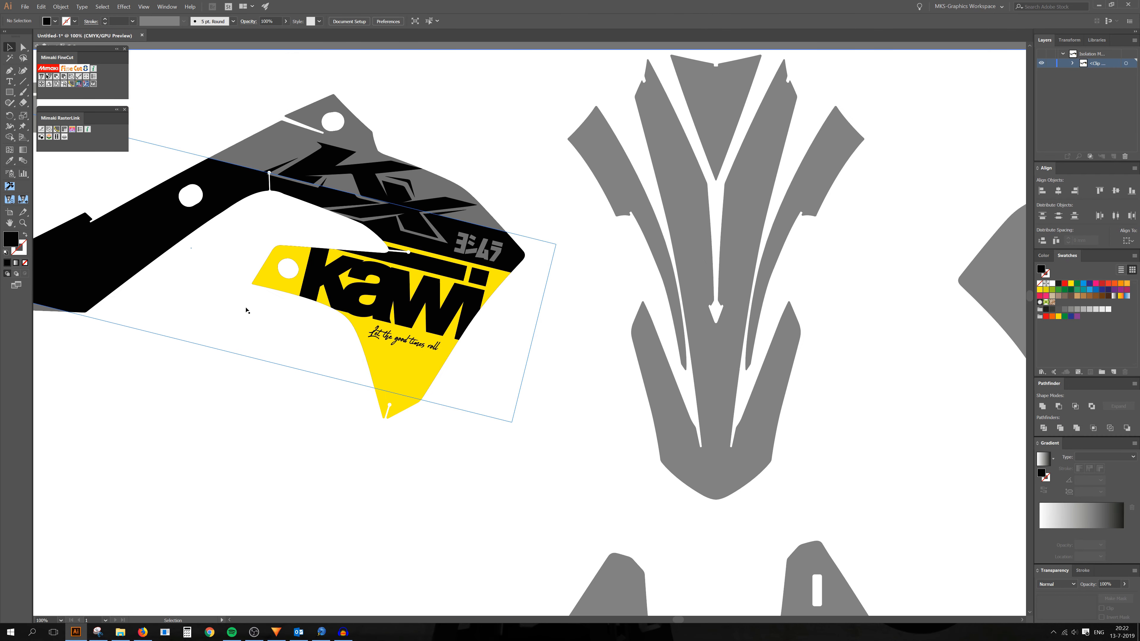
{"action": "scroll", "coordinate": [335, 280], "scroll_direction": "up", "scroll_amount": 1}
{"action": "scroll", "coordinate": [340, 284], "scroll_direction": "up", "scroll_amount": 3}
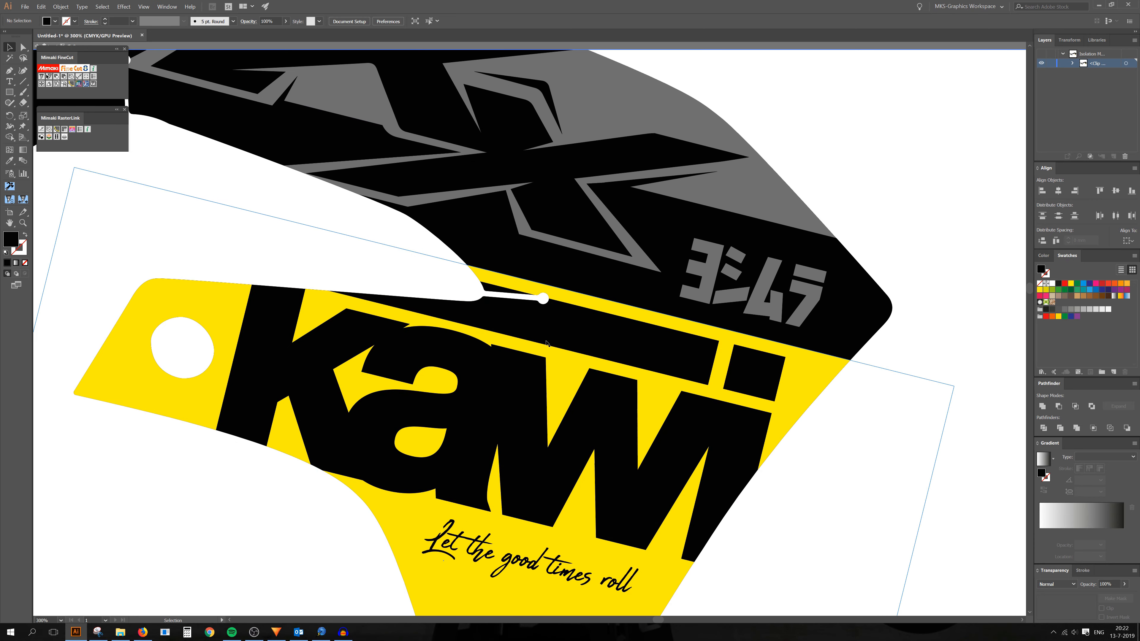
{"action": "scroll", "coordinate": [555, 243], "scroll_direction": "down", "scroll_amount": 3}
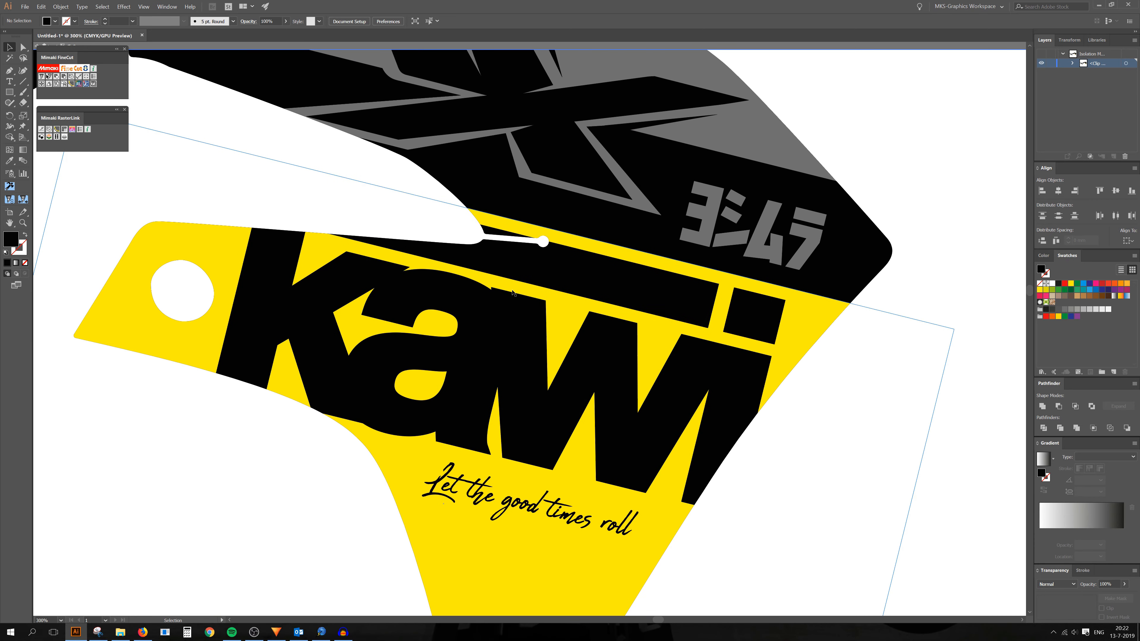
{"action": "scroll", "coordinate": [512, 290], "scroll_direction": "down", "scroll_amount": 2}
{"action": "scroll", "coordinate": [543, 382], "scroll_direction": "down", "scroll_amount": 1}
{"action": "scroll", "coordinate": [553, 354], "scroll_direction": "up", "scroll_amount": 2}
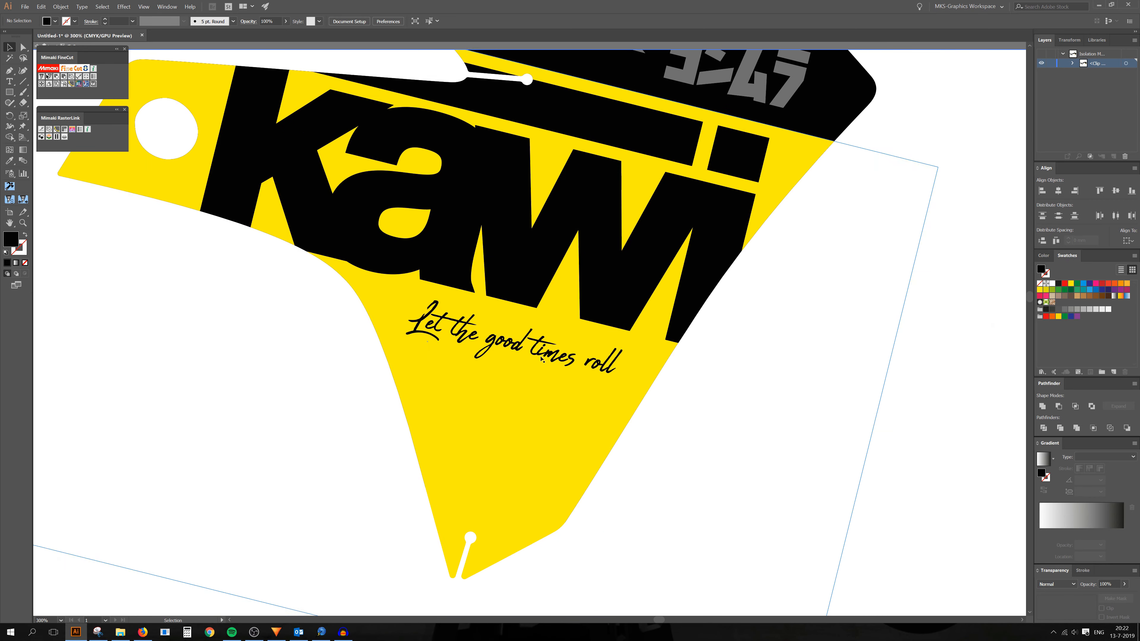
{"action": "left_click", "coordinate": [553, 355]}
{"action": "left_click_drag", "start_coordinate": [554, 354], "coordinate": [558, 378]}
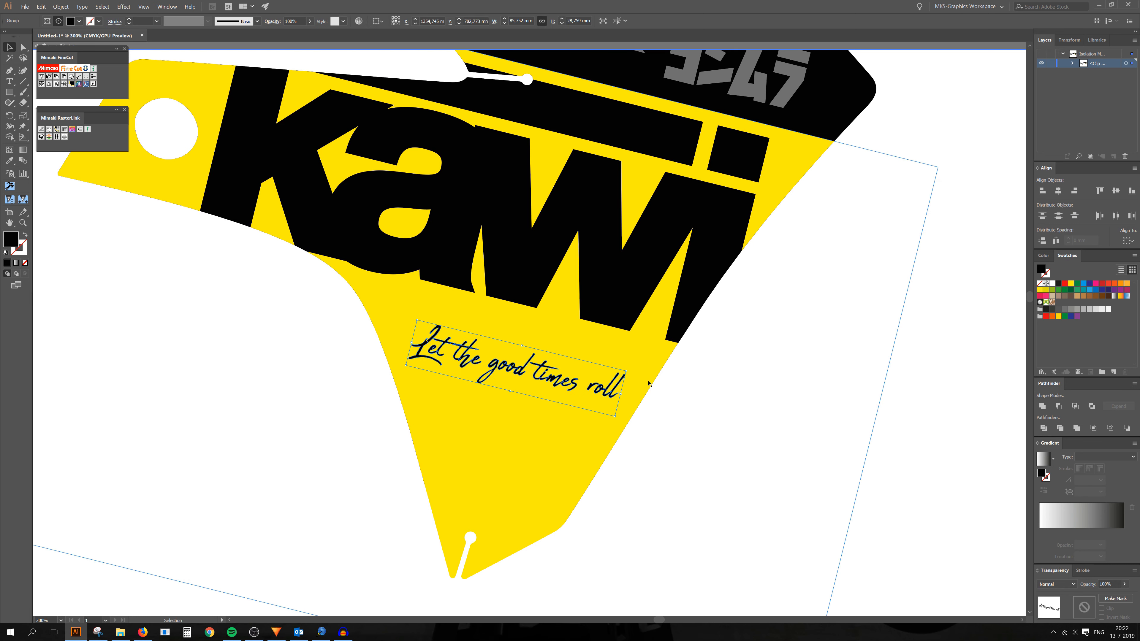
{"action": "left_click_drag", "start_coordinate": [627, 372], "coordinate": [599, 378]}
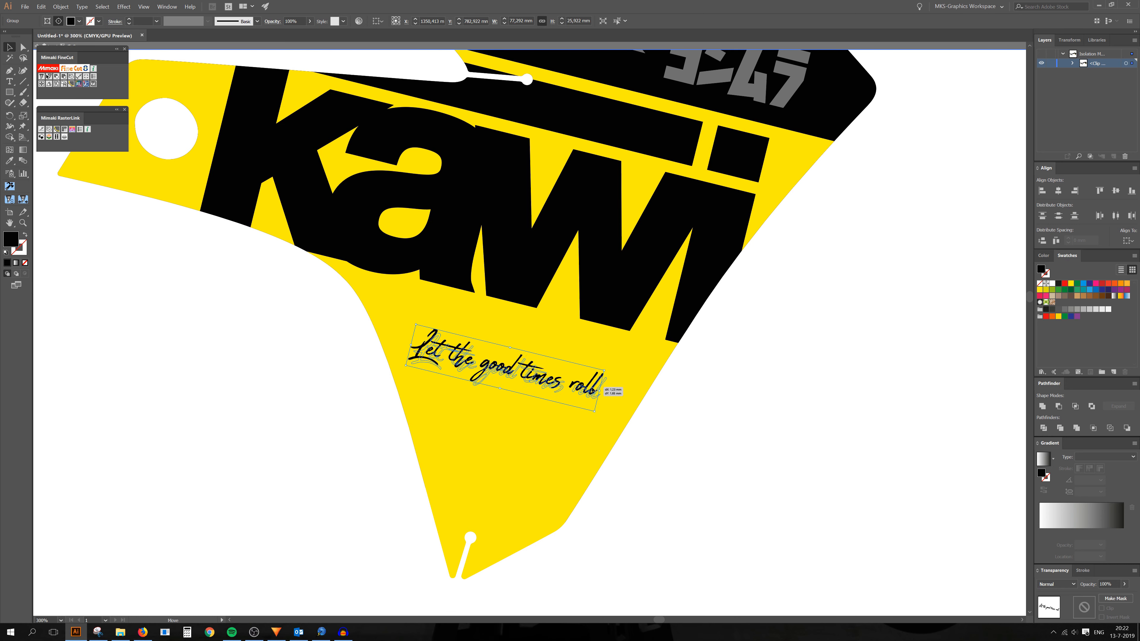
Duplicate the black bar between kawi and the script, and resize the copy to about 190 mm long and 10 mm thick.
{"action": "scroll", "coordinate": [582, 391], "scroll_direction": "down", "scroll_amount": 1}
{"action": "left_click_drag", "start_coordinate": [582, 210], "coordinate": [825, 430]}
{"action": "left_click_drag", "start_coordinate": [606, 357], "coordinate": [799, 417]}
{"action": "left_click_drag", "start_coordinate": [882, 443], "coordinate": [609, 384]}
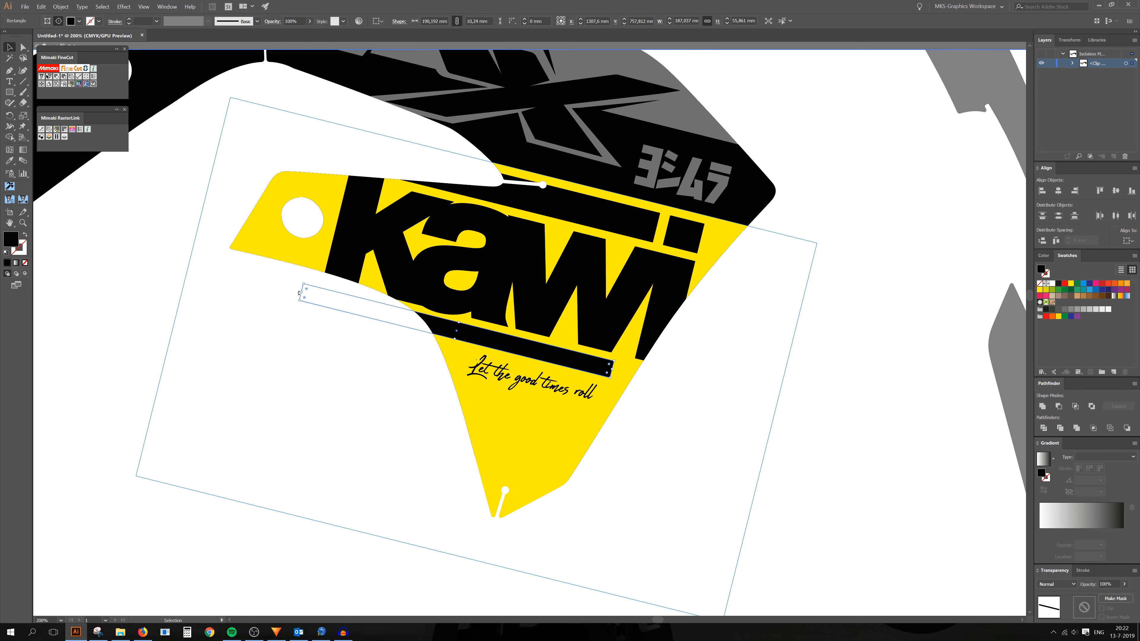
{"action": "scroll", "coordinate": [469, 373], "scroll_direction": "down", "scroll_amount": 2}
{"action": "left_click", "coordinate": [613, 457]}
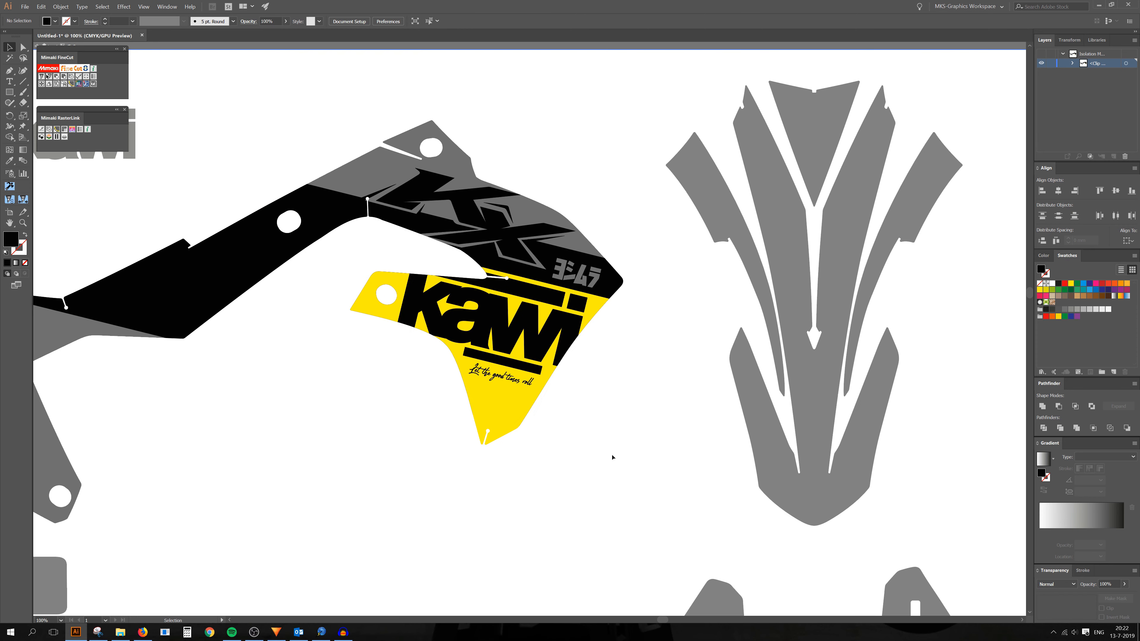
Slide the lower black bar along kawi's slope to the shroud's outer edge and leave the clipping group.
{"action": "scroll", "coordinate": [593, 447], "scroll_direction": "down", "scroll_amount": 1}
{"action": "scroll", "coordinate": [538, 427], "scroll_direction": "down", "scroll_amount": 1}
{"action": "scroll", "coordinate": [528, 418], "scroll_direction": "up", "scroll_amount": 1}
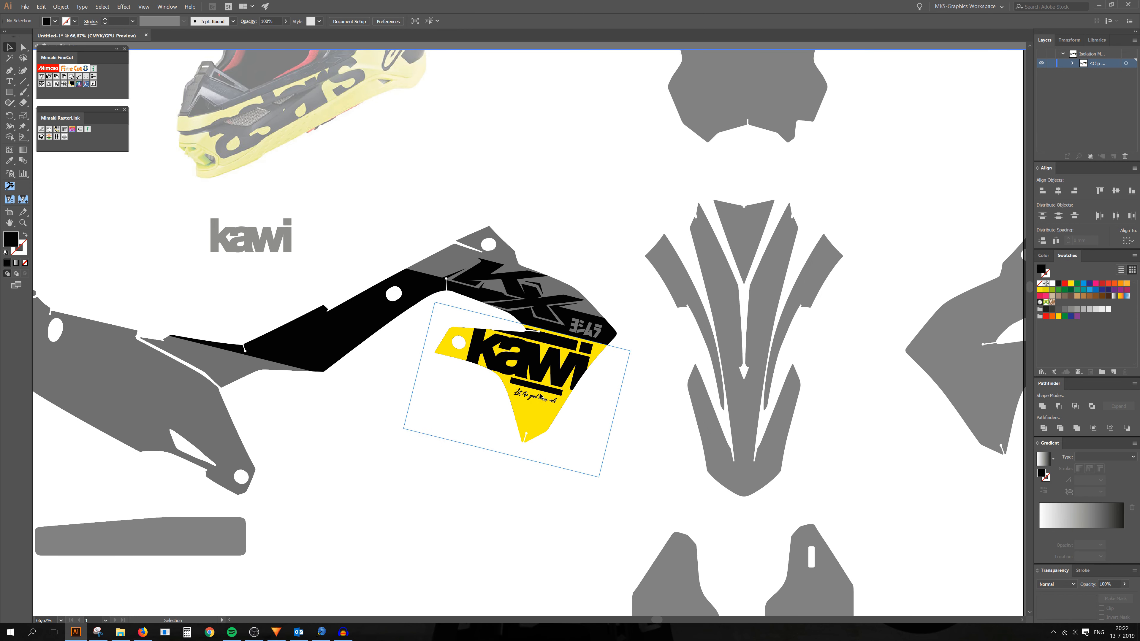
{"action": "scroll", "coordinate": [537, 389], "scroll_direction": "up", "scroll_amount": 4}
{"action": "left_click_drag", "start_coordinate": [551, 391], "coordinate": [704, 426]}
{"action": "scroll", "coordinate": [704, 433], "scroll_direction": "down", "scroll_amount": 4}
{"action": "double_click", "coordinate": [752, 493]}
{"action": "scroll", "coordinate": [526, 445], "scroll_direction": "down", "scroll_amount": 2}
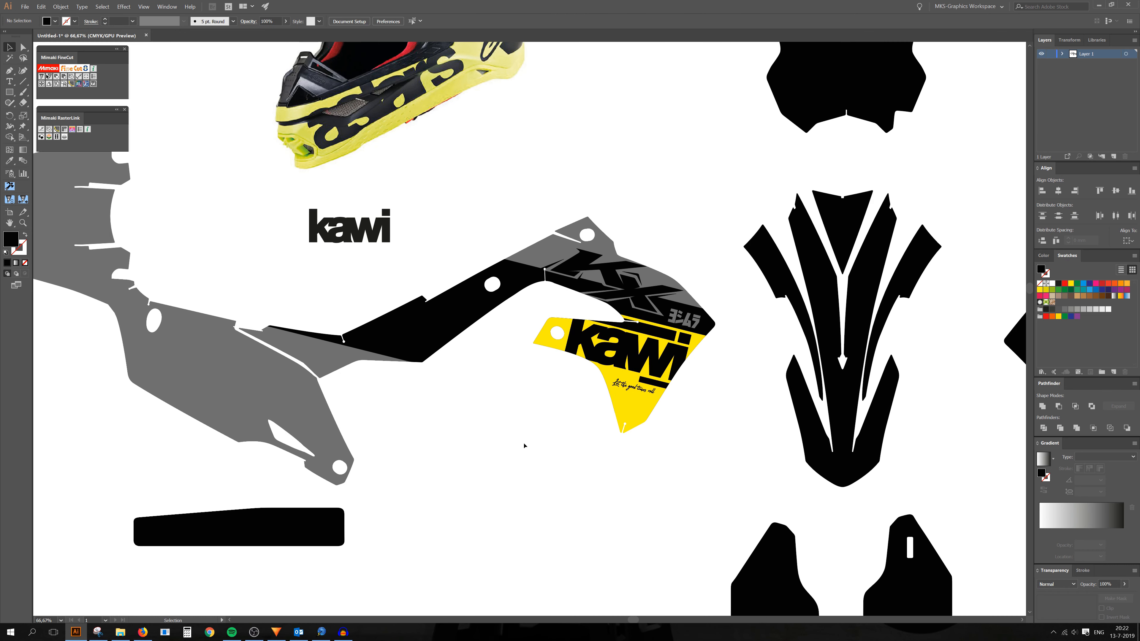
Select the white KAWASAKI logo in the column of sponsor logos beside the artboard.
{"action": "scroll", "coordinate": [484, 427], "scroll_direction": "down", "scroll_amount": 1}
{"action": "scroll", "coordinate": [483, 428], "scroll_direction": "down", "scroll_amount": 1}
{"action": "scroll", "coordinate": [449, 418], "scroll_direction": "down", "scroll_amount": 2}
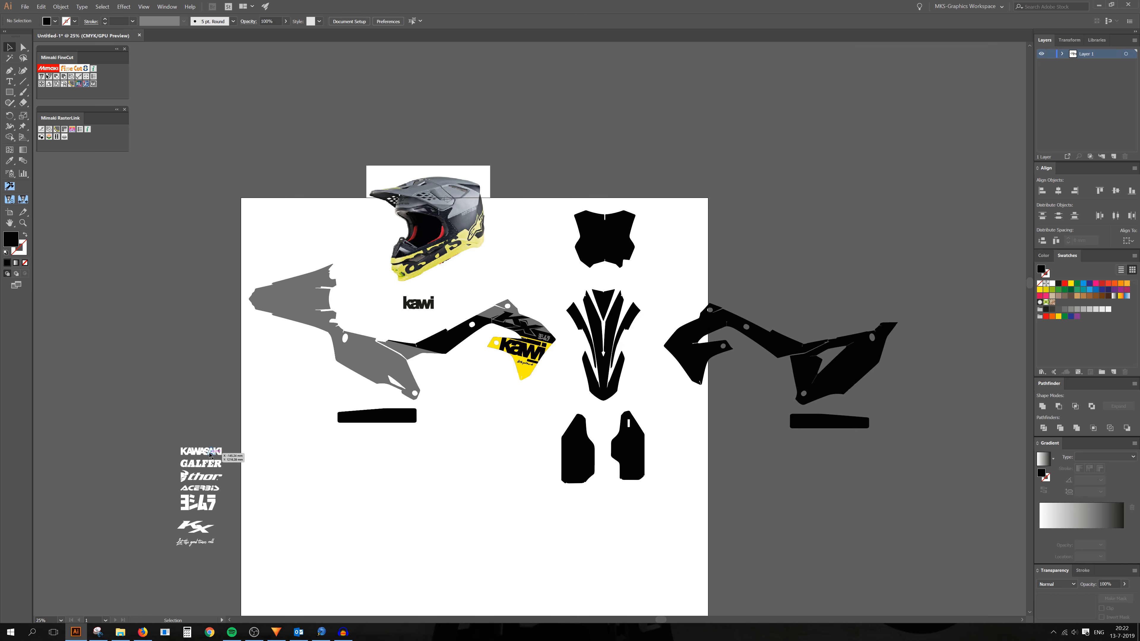
{"action": "left_click", "coordinate": [210, 454]}
{"action": "scroll", "coordinate": [169, 468], "scroll_direction": "up", "scroll_amount": 6}
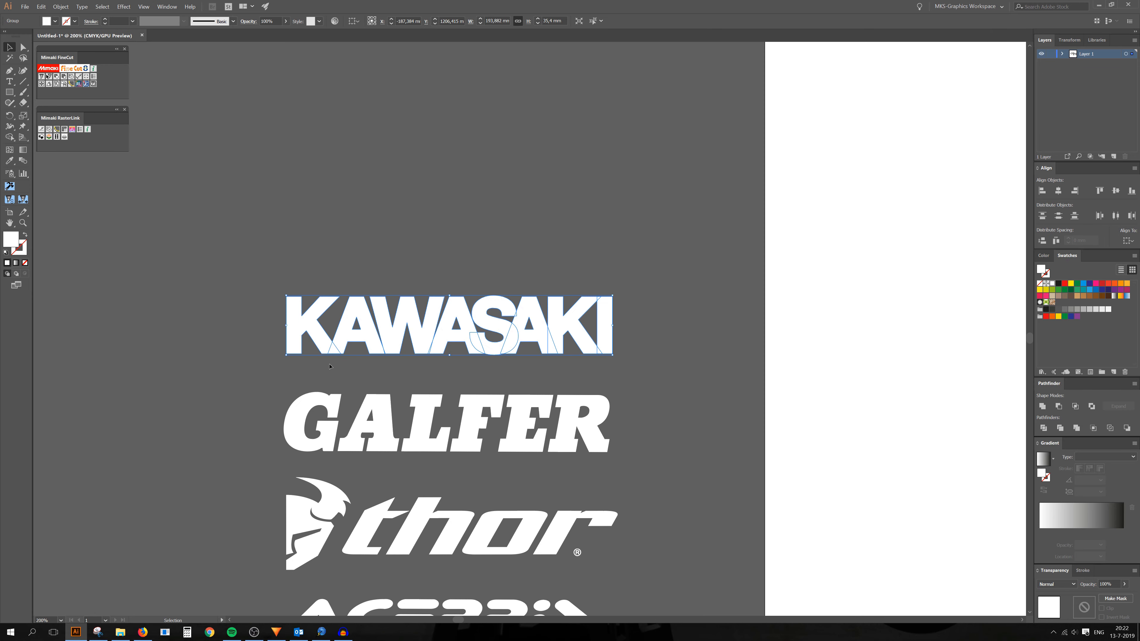
{"action": "scroll", "coordinate": [352, 332], "scroll_direction": "up", "scroll_amount": 2}
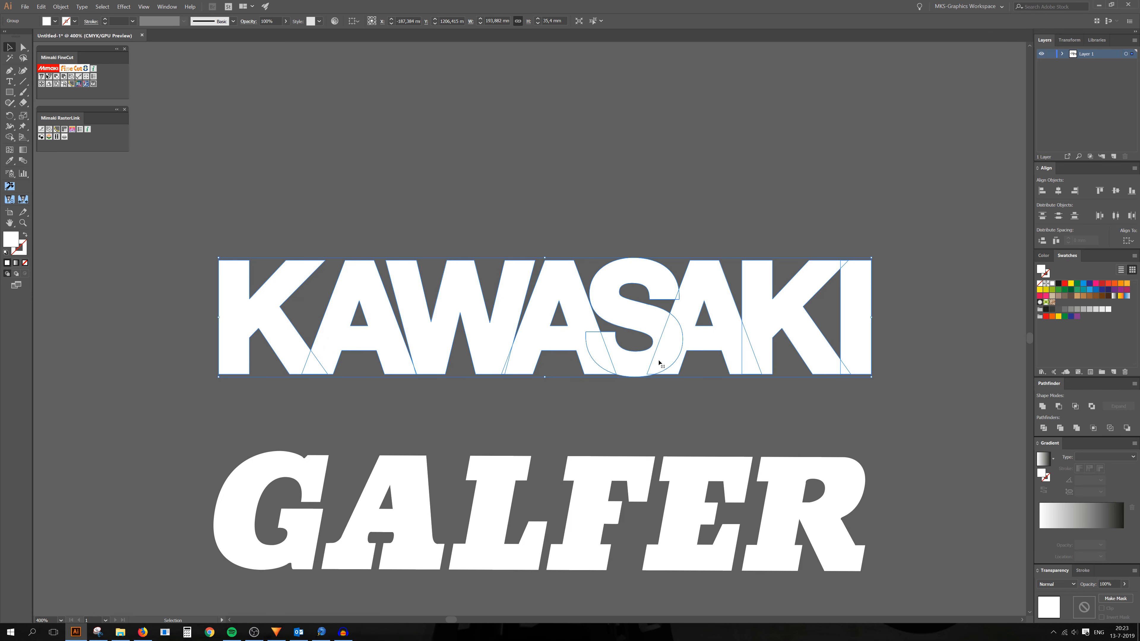
{"action": "scroll", "coordinate": [528, 322], "scroll_direction": "down", "scroll_amount": 8}
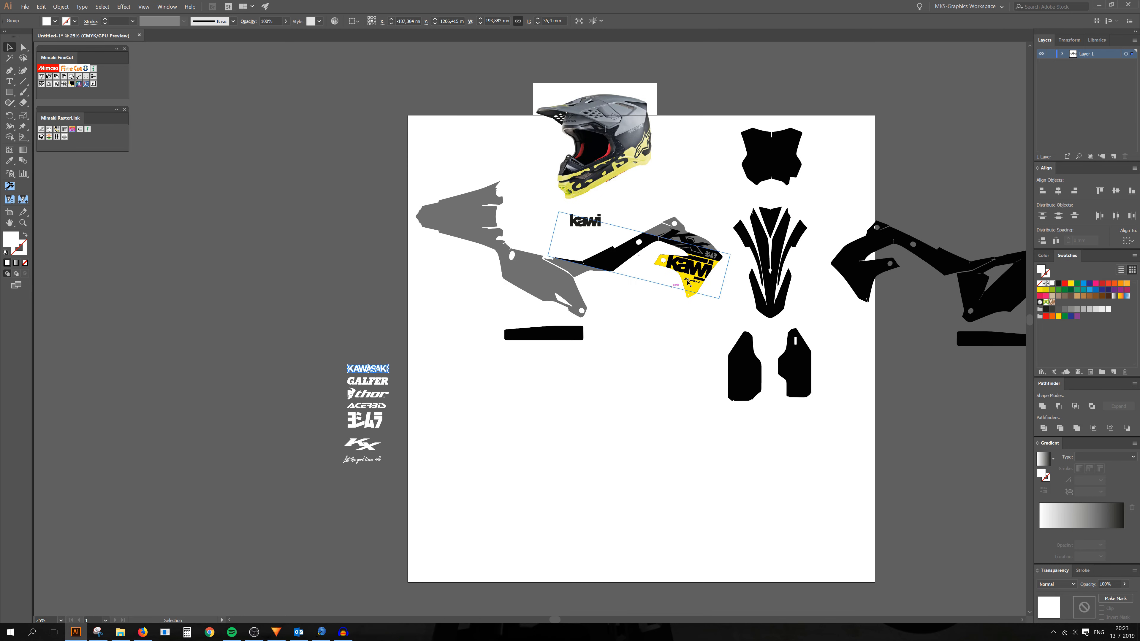
{"action": "scroll", "coordinate": [364, 370], "scroll_direction": "up", "scroll_amount": 7}
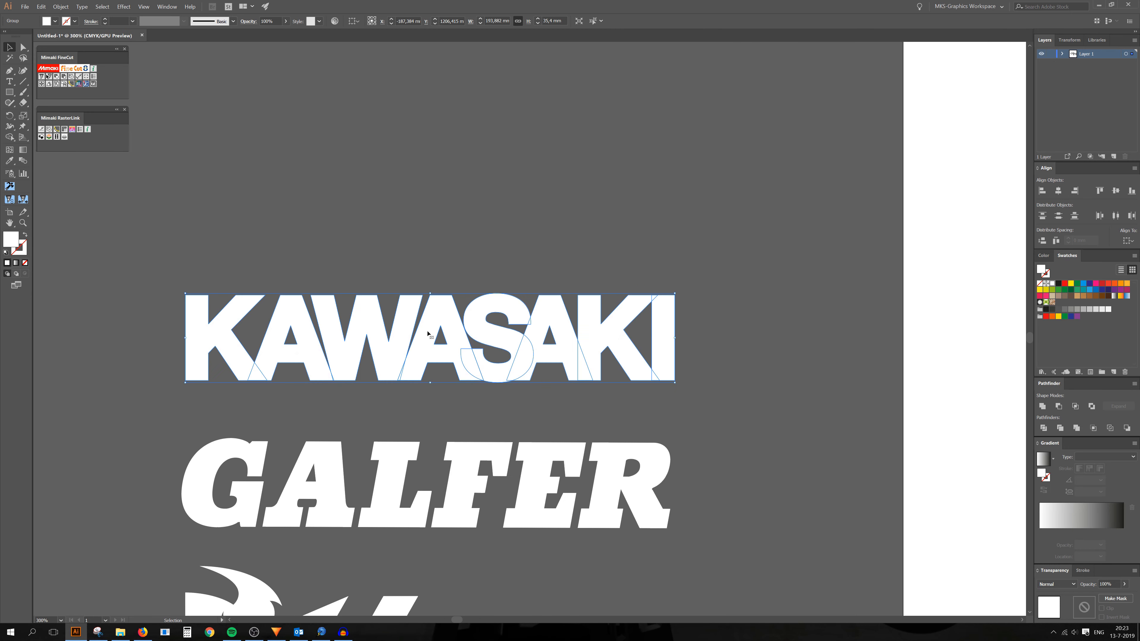
{"action": "left_click", "coordinate": [647, 242]}
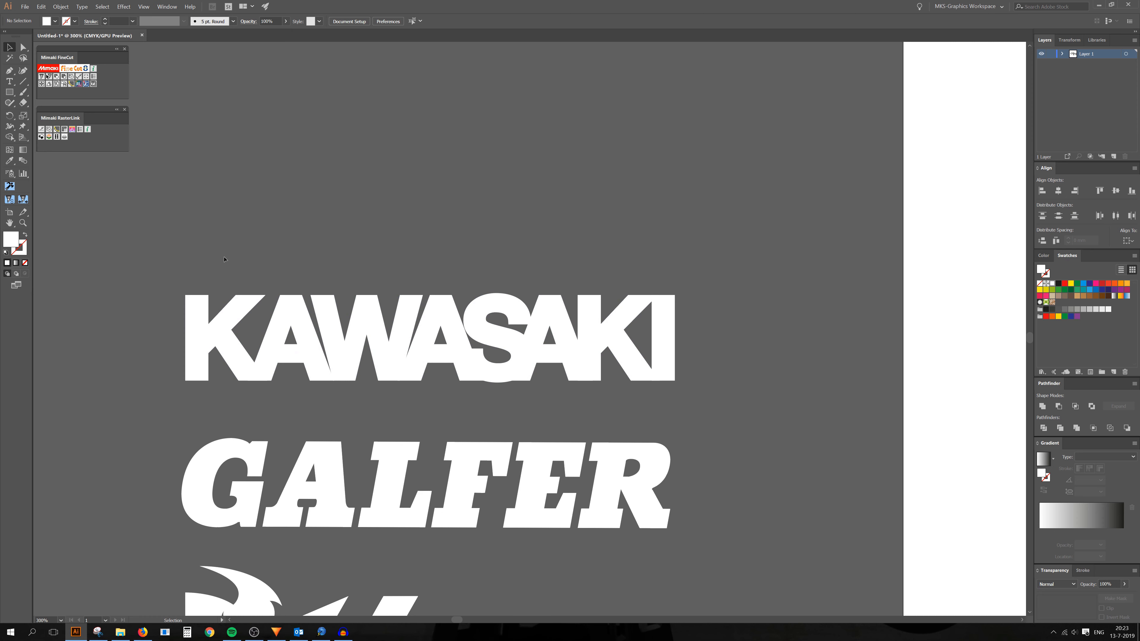
{"action": "left_click", "coordinate": [348, 376]}
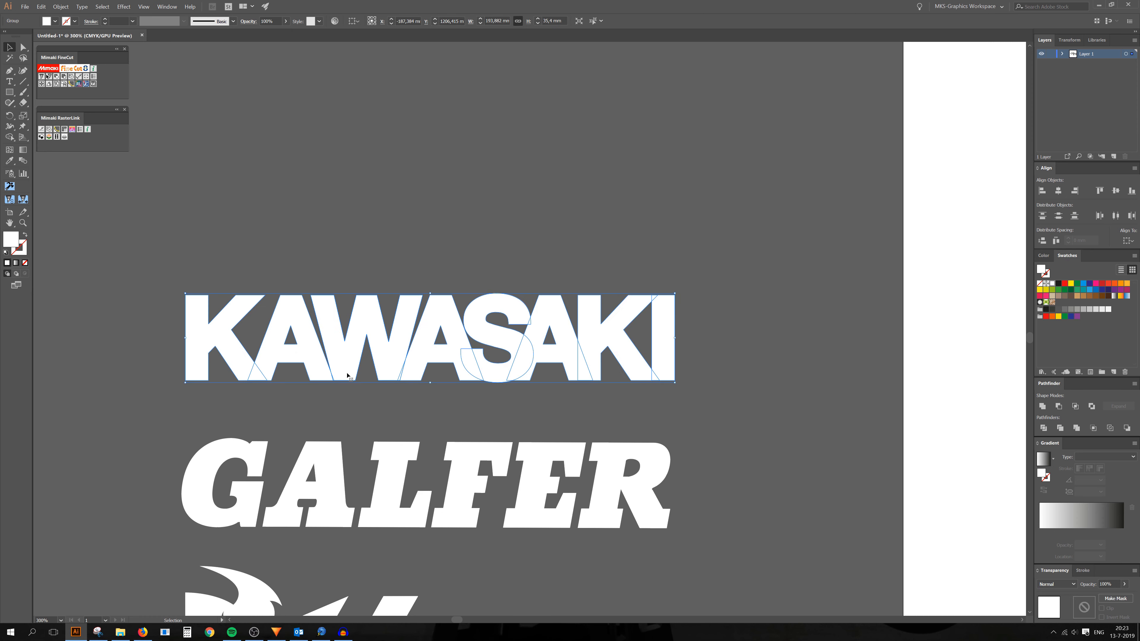
Paste the KAWASAKI logo inside the yellow shroud's clipping group, scale it down to about 45 mm wide and tilt it to match kawi's slope.
{"action": "scroll", "coordinate": [289, 328], "scroll_direction": "down", "scroll_amount": 6}
{"action": "scroll", "coordinate": [765, 177], "scroll_direction": "up", "scroll_amount": 5}
{"action": "double_click", "coordinate": [529, 372]}
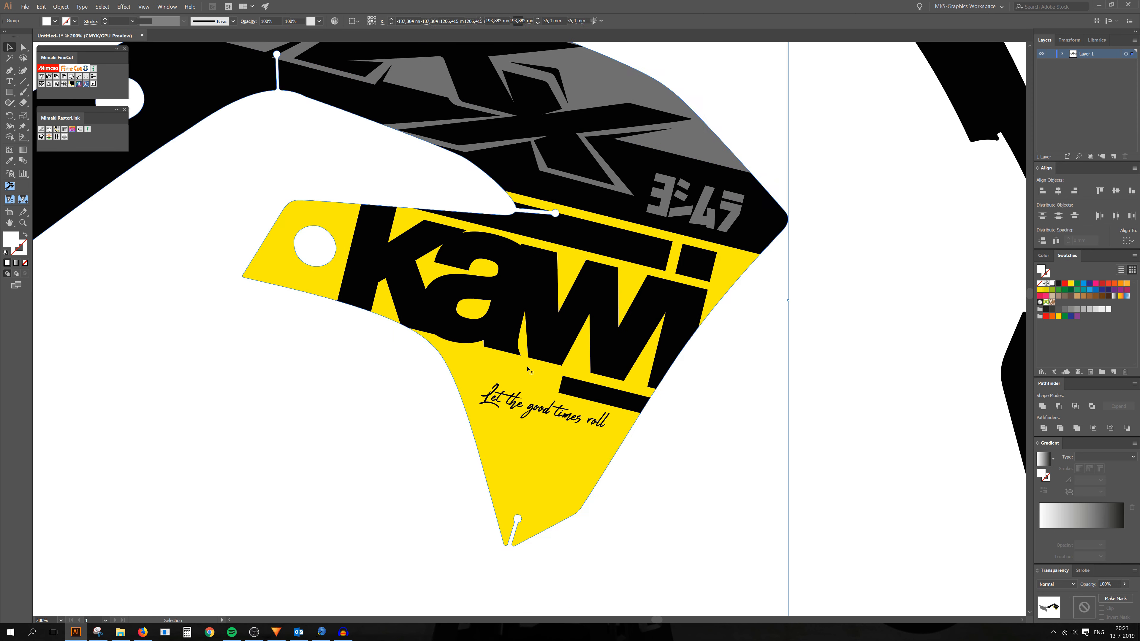
{"action": "key", "text": "ctrl+v"}
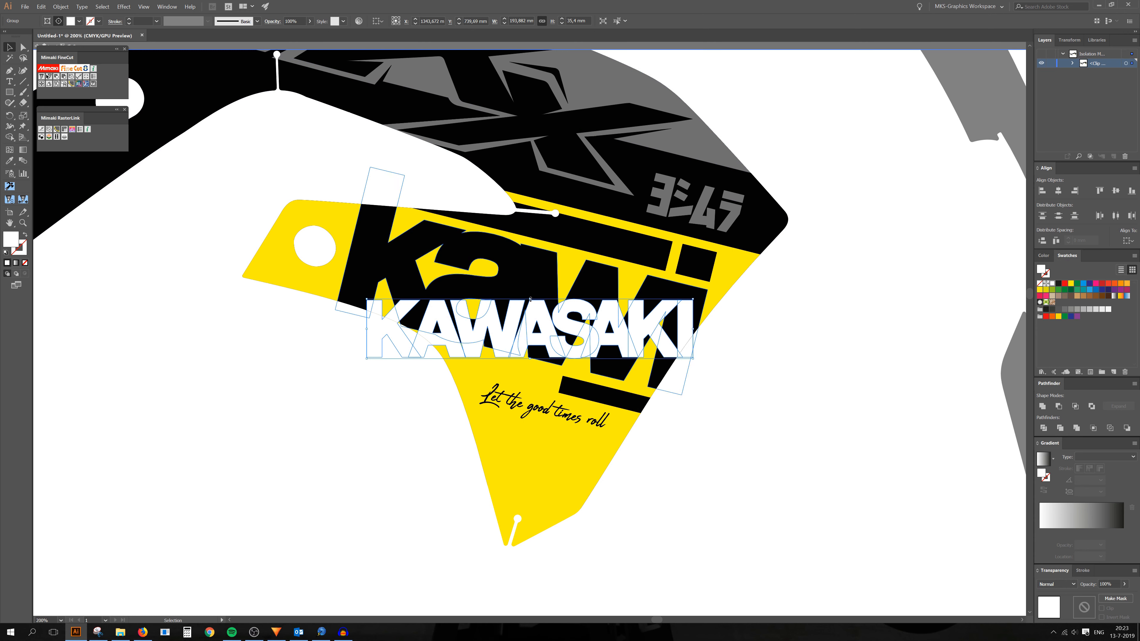
{"action": "left_click_drag", "start_coordinate": [530, 299], "coordinate": [530, 311]}
{"action": "left_click_drag", "start_coordinate": [694, 311], "coordinate": [436, 366]}
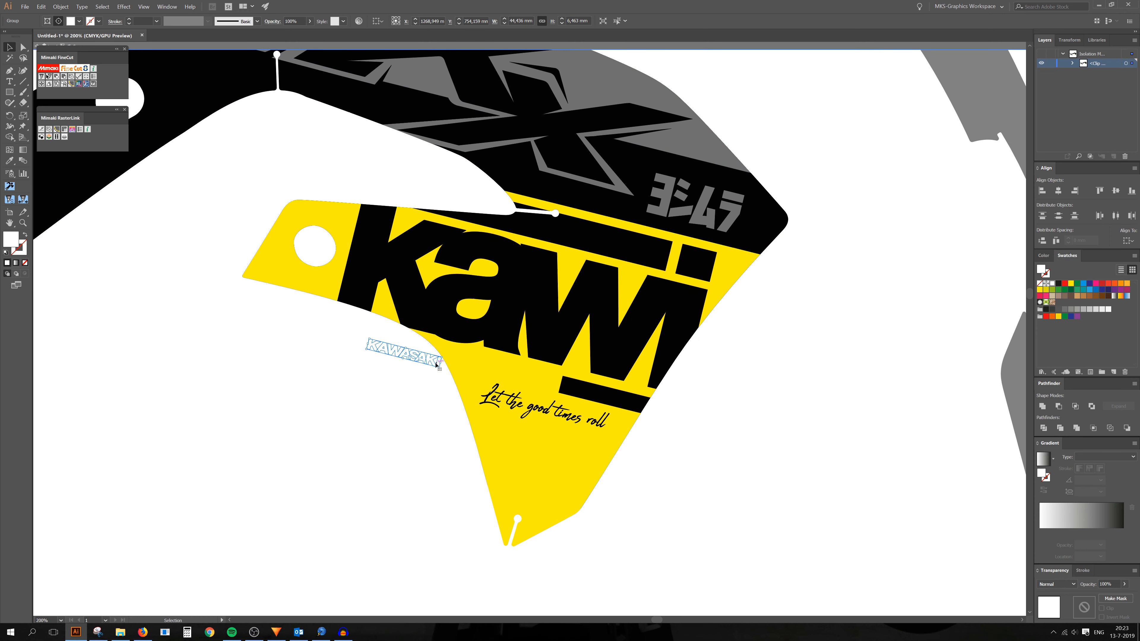
Move the KAWASAKI logo between kawi and the script, and recolour it black by sampling the black artwork.
{"action": "left_click_drag", "start_coordinate": [526, 381], "coordinate": [520, 382]}
{"action": "left_click", "coordinate": [599, 378]}
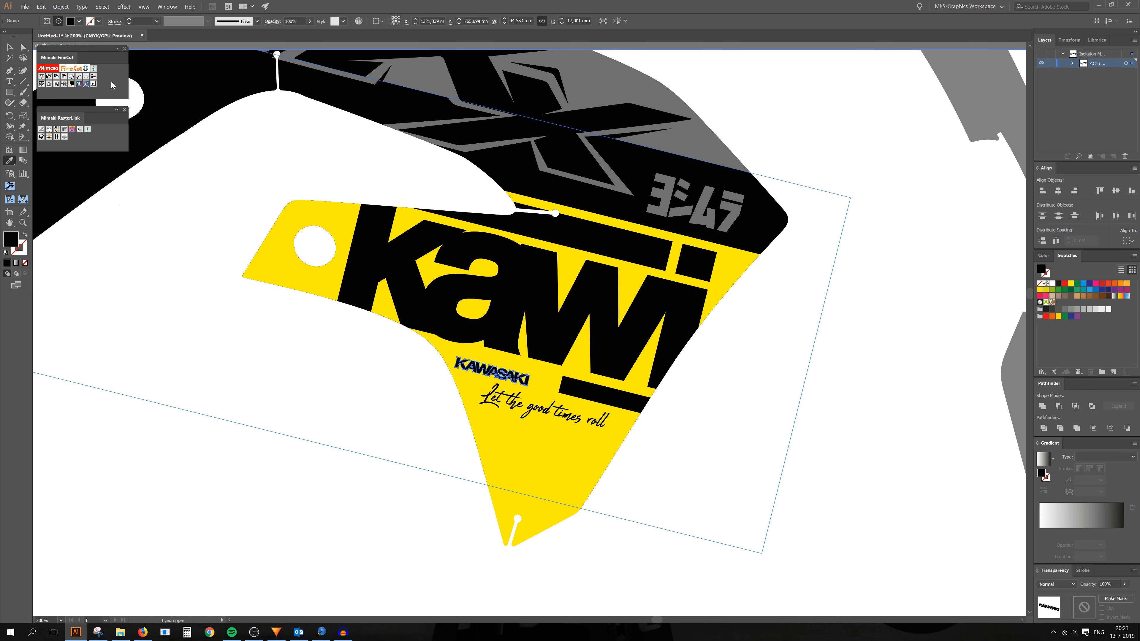
{"action": "key", "text": "v"}
{"action": "scroll", "coordinate": [550, 366], "scroll_direction": "up", "scroll_amount": 3}
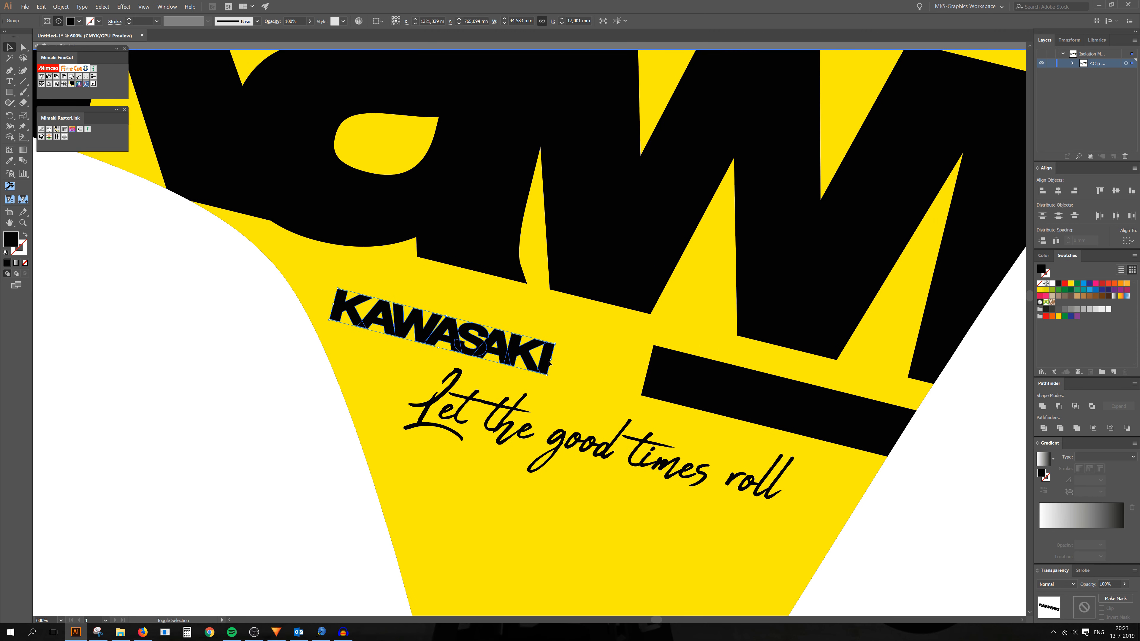
Enlarge the KAWASAKI logo proportionally so it fills more of the gap between kawi and the script.
{"action": "left_click_drag", "start_coordinate": [549, 363], "coordinate": [698, 339]}
{"action": "scroll", "coordinate": [652, 341], "scroll_direction": "up", "scroll_amount": 2}
{"action": "scroll", "coordinate": [618, 354], "scroll_direction": "down", "scroll_amount": 1}
{"action": "scroll", "coordinate": [422, 348], "scroll_direction": "down", "scroll_amount": 2}
Reposition the lower black bar beside the KAWASAKI logo so it continues the logo's line past the shroud's outer edge.
{"action": "left_click", "coordinate": [636, 387]}
{"action": "scroll", "coordinate": [634, 384], "scroll_direction": "up", "scroll_amount": 2}
{"action": "left_click_drag", "start_coordinate": [634, 384], "coordinate": [240, 225]}
{"action": "scroll", "coordinate": [473, 240], "scroll_direction": "down", "scroll_amount": 1}
{"action": "left_click_drag", "start_coordinate": [421, 275], "coordinate": [342, 247]}
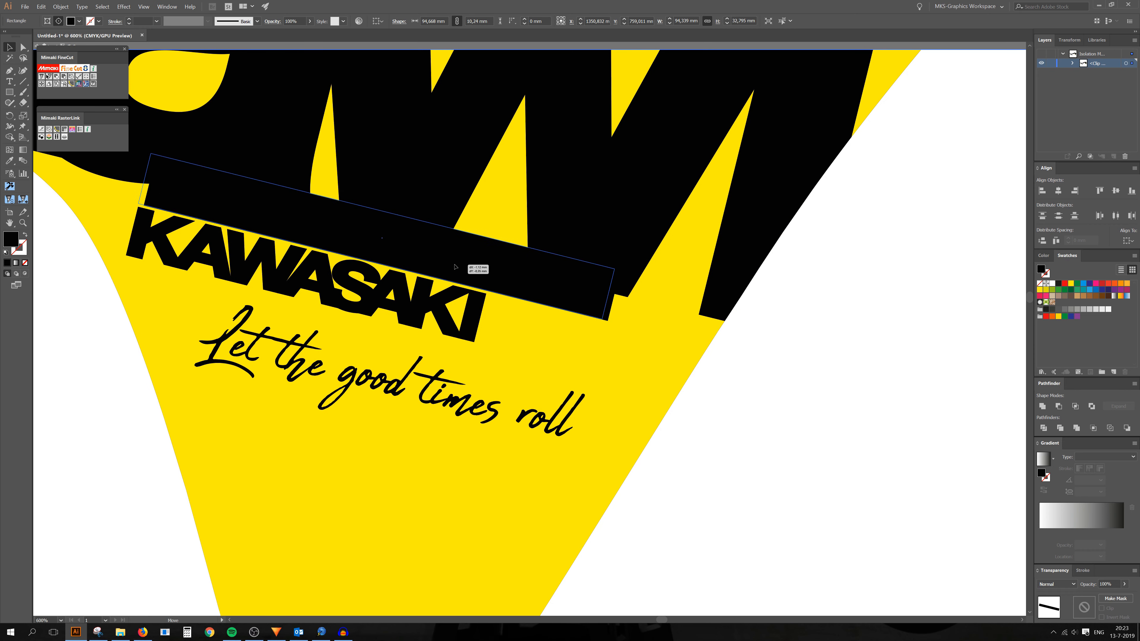
{"action": "left_click_drag", "start_coordinate": [449, 267], "coordinate": [788, 405]}
{"action": "scroll", "coordinate": [714, 432], "scroll_direction": "down", "scroll_amount": 4}
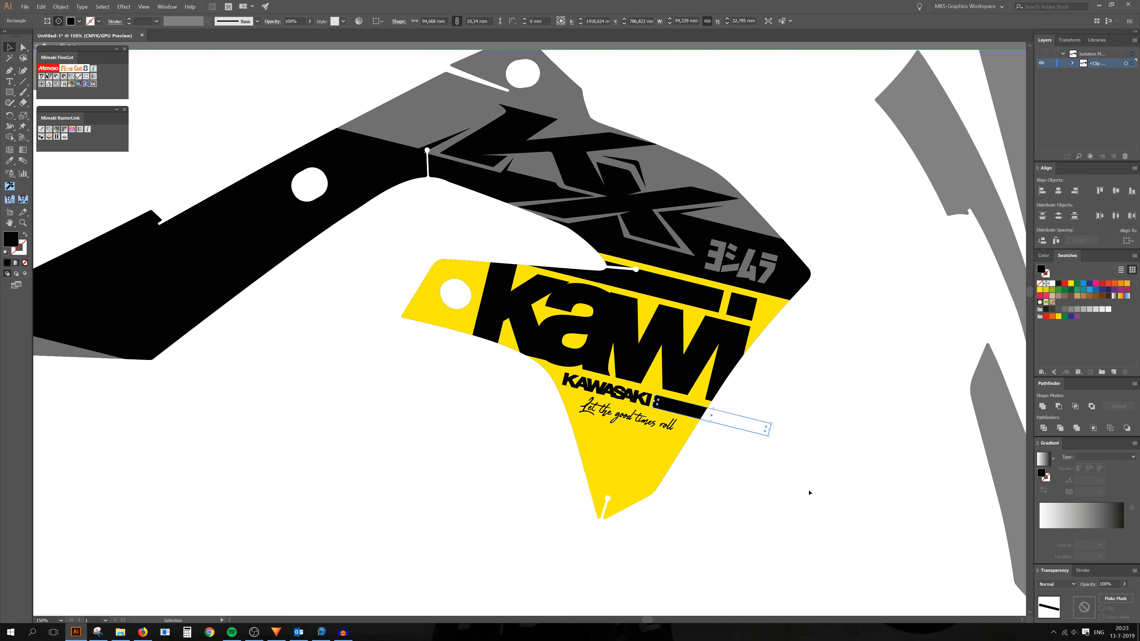
{"action": "left_click", "coordinate": [810, 492]}
Shift the KAWASAKI logo and the lower black bar together slightly towards the shroud's outer edge, and leave the clipping group.
{"action": "scroll", "coordinate": [694, 423], "scroll_direction": "up", "scroll_amount": 3}
{"action": "left_click", "coordinate": [668, 406]}
{"action": "left_click", "coordinate": [570, 373], "text": "shift"}
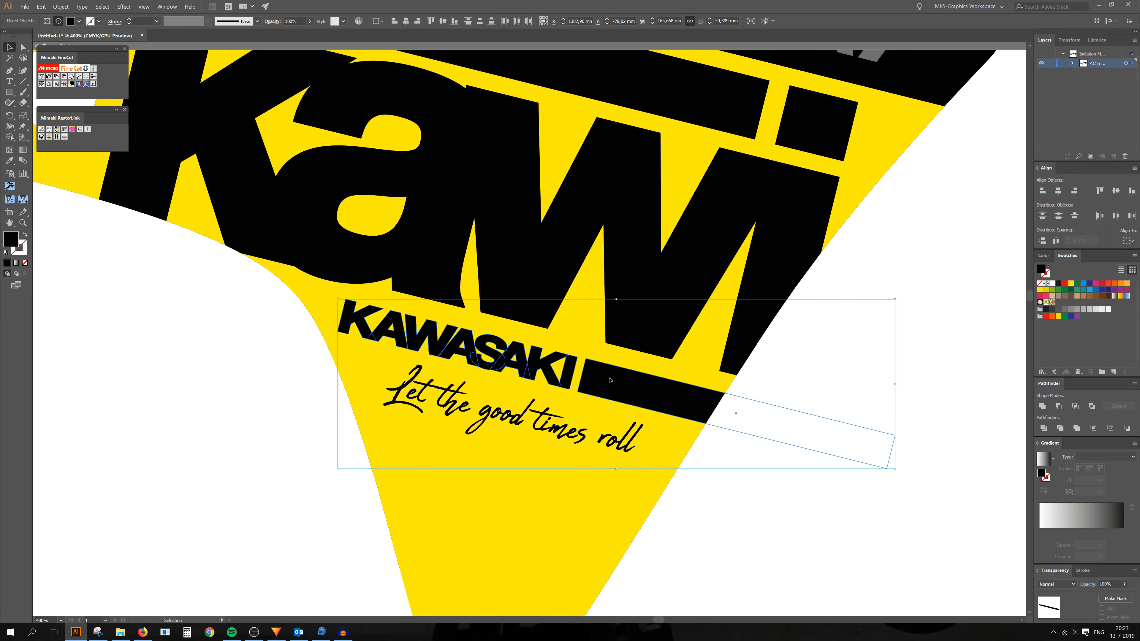
{"action": "left_click_drag", "start_coordinate": [609, 379], "coordinate": [616, 380]}
{"action": "scroll", "coordinate": [603, 389], "scroll_direction": "down", "scroll_amount": 4}
{"action": "double_click", "coordinate": [714, 497]}
{"action": "scroll", "coordinate": [685, 487], "scroll_direction": "down", "scroll_amount": 1}
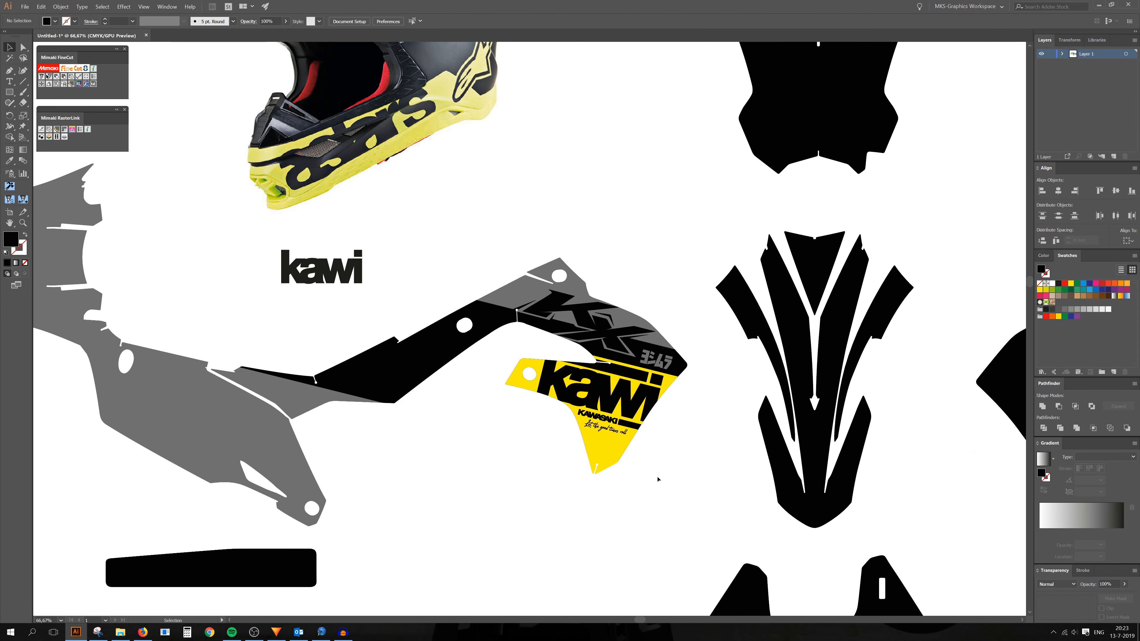
Review the shroud artwork alongside the helmet reference photo and the neighbouring template parts.
{"action": "scroll", "coordinate": [656, 475], "scroll_direction": "down", "scroll_amount": 1}
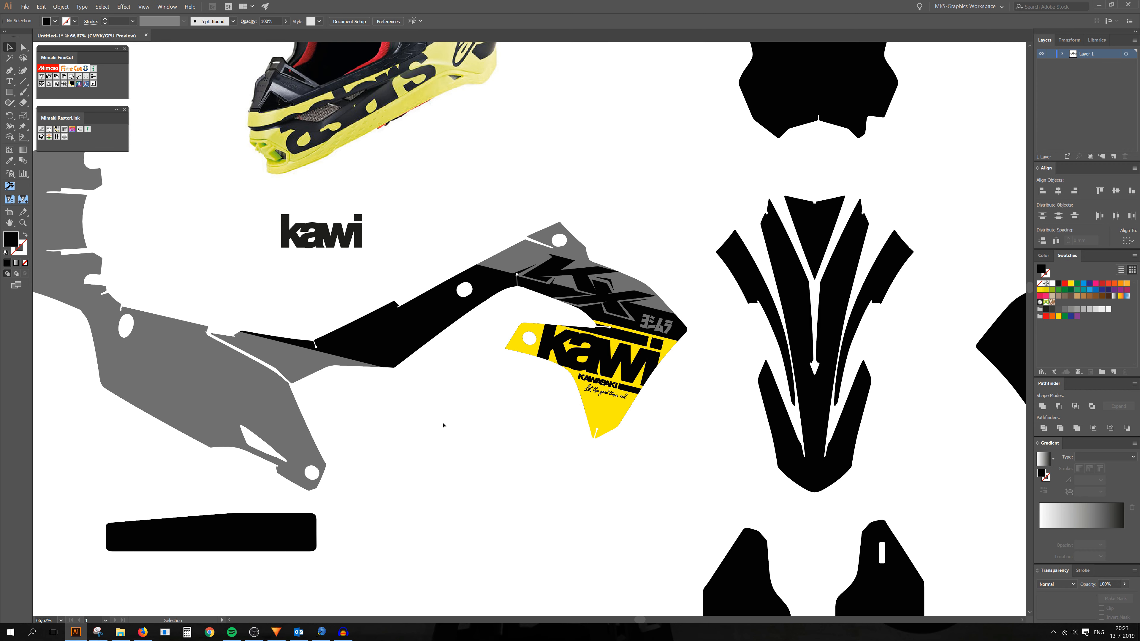
{"action": "scroll", "coordinate": [599, 492], "scroll_direction": "up", "scroll_amount": 2}
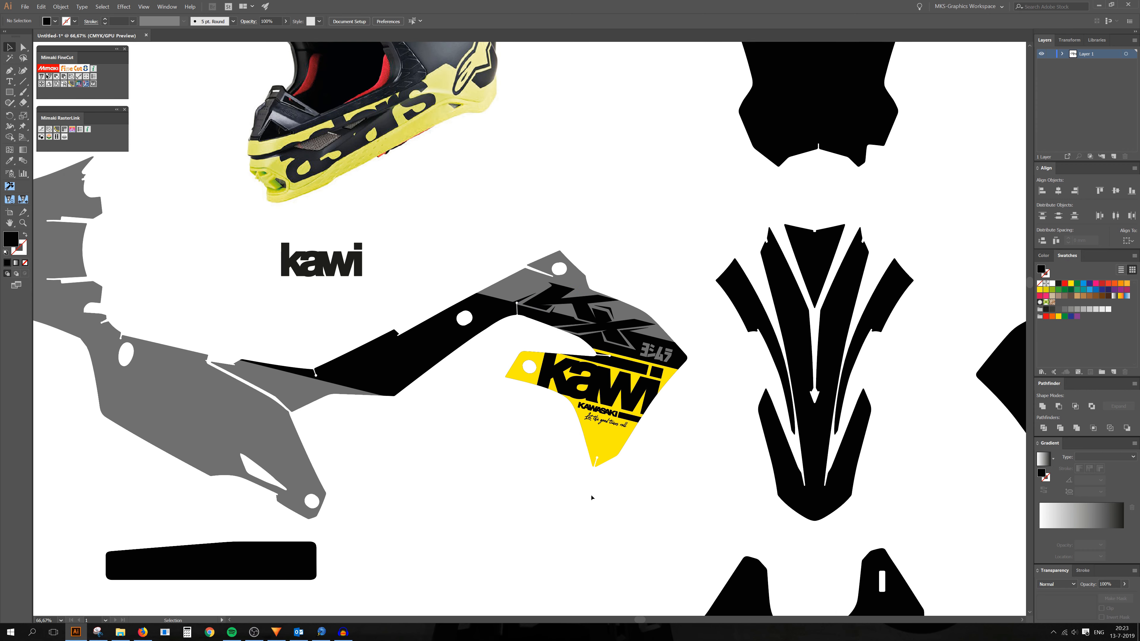
{"action": "scroll", "coordinate": [512, 304], "scroll_direction": "up", "scroll_amount": 1}
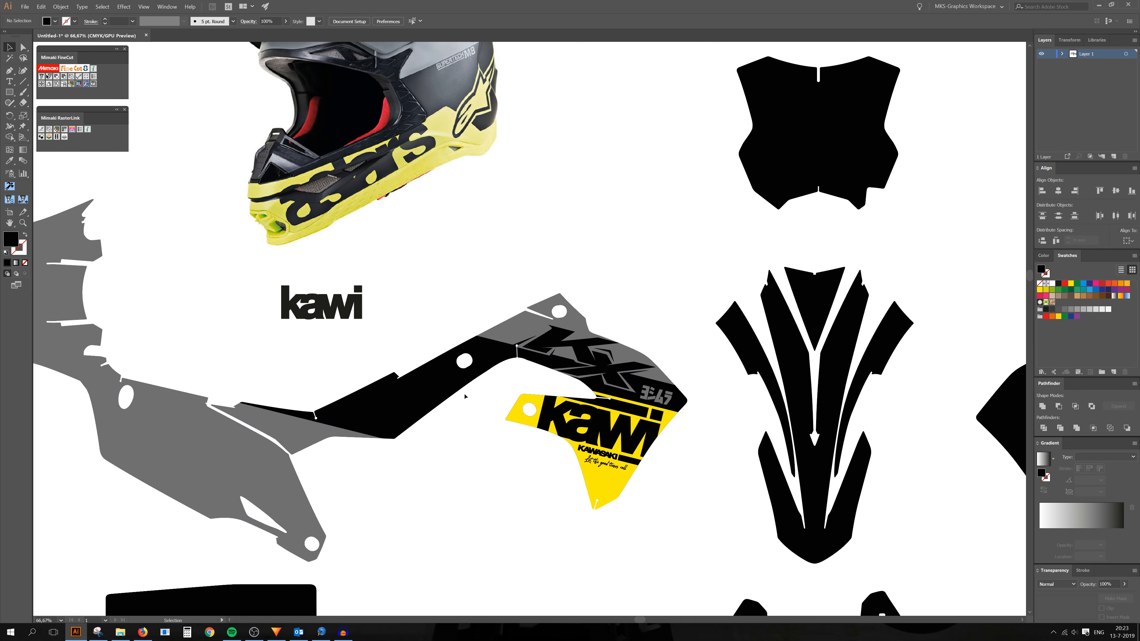
{"action": "scroll", "coordinate": [501, 434], "scroll_direction": "up", "scroll_amount": 2}
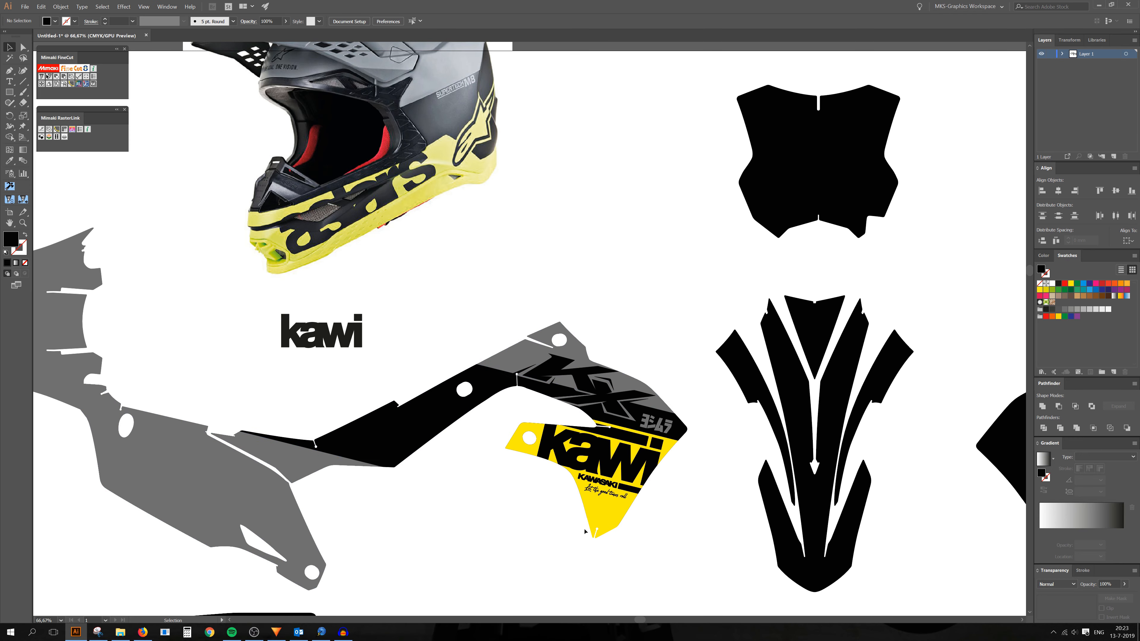
{"action": "scroll", "coordinate": [599, 530], "scroll_direction": "up", "scroll_amount": 1}
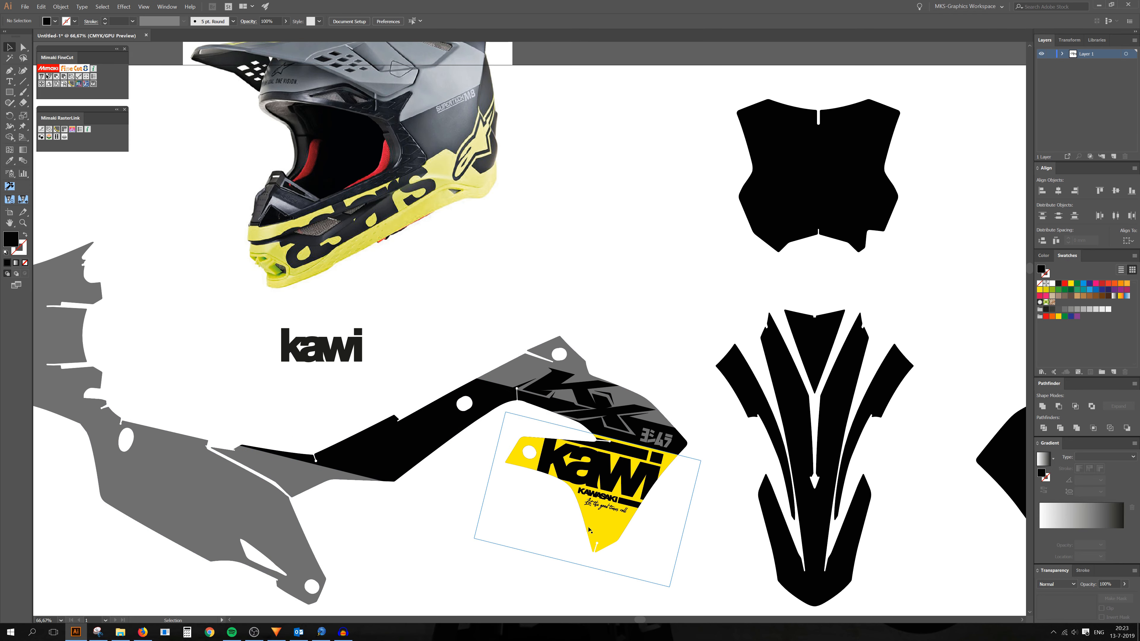
{"action": "scroll", "coordinate": [561, 526], "scroll_direction": "up", "scroll_amount": 1}
{"action": "scroll", "coordinate": [497, 510], "scroll_direction": "down", "scroll_amount": 2}
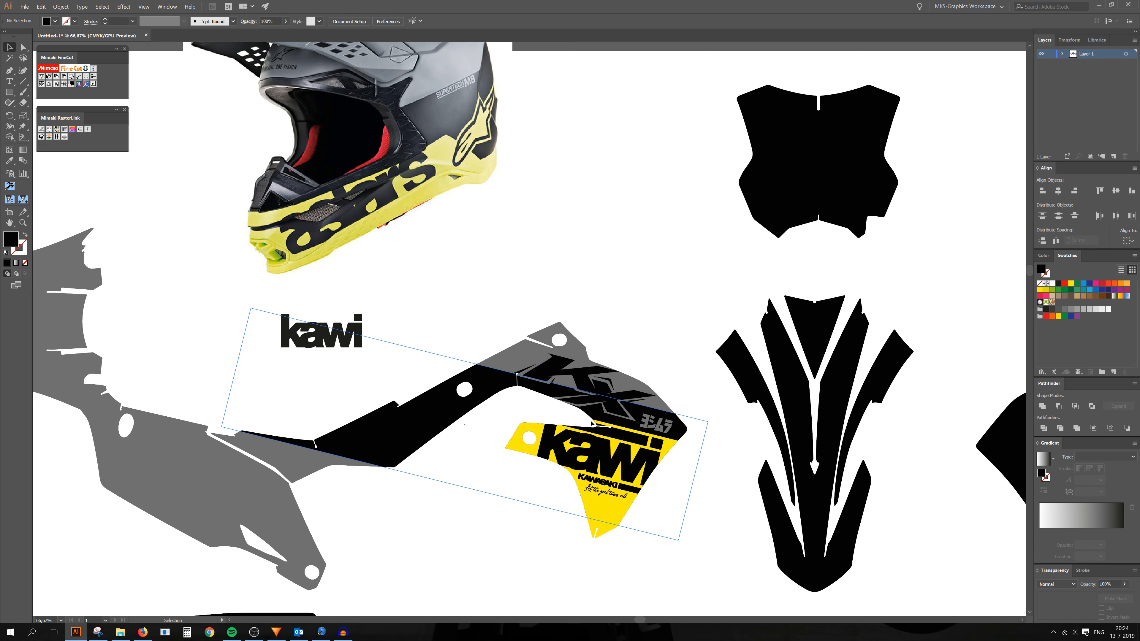
{"action": "scroll", "coordinate": [561, 395], "scroll_direction": "up", "scroll_amount": 1}
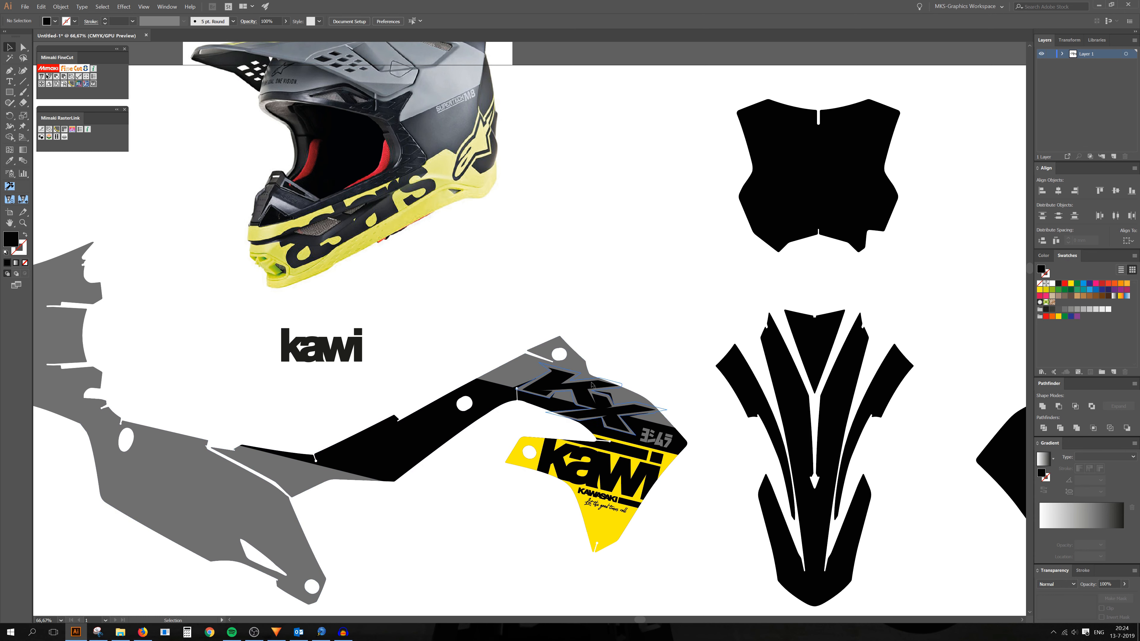
{"action": "scroll", "coordinate": [570, 385], "scroll_direction": "up", "scroll_amount": 1}
{"action": "scroll", "coordinate": [546, 384], "scroll_direction": "up", "scroll_amount": 1}
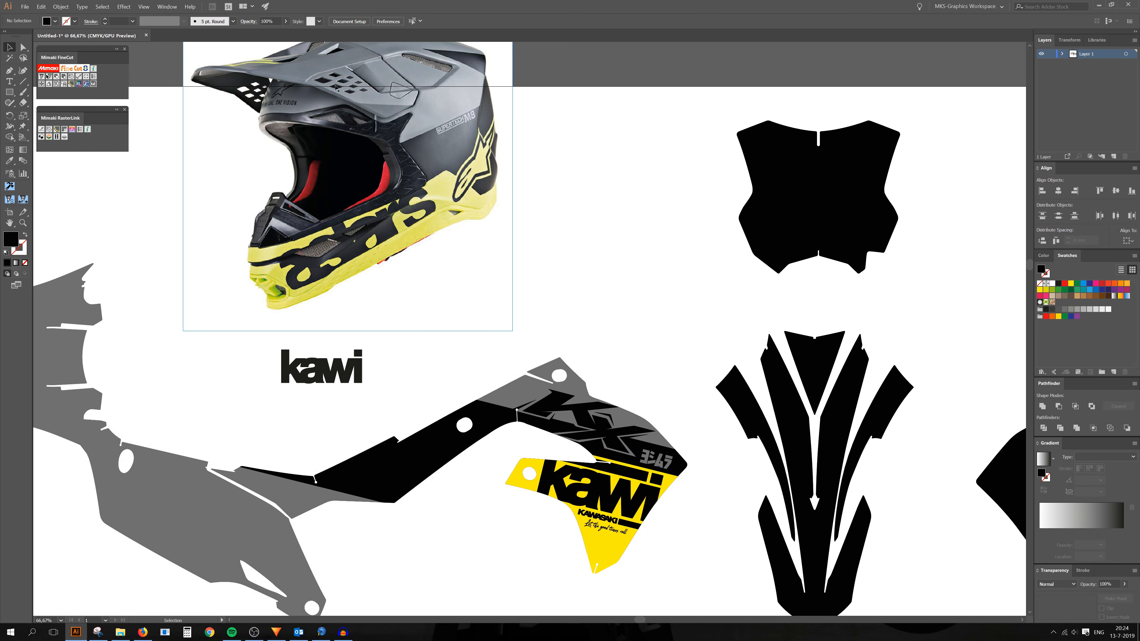
{"action": "scroll", "coordinate": [640, 200], "scroll_direction": "up", "scroll_amount": 2}
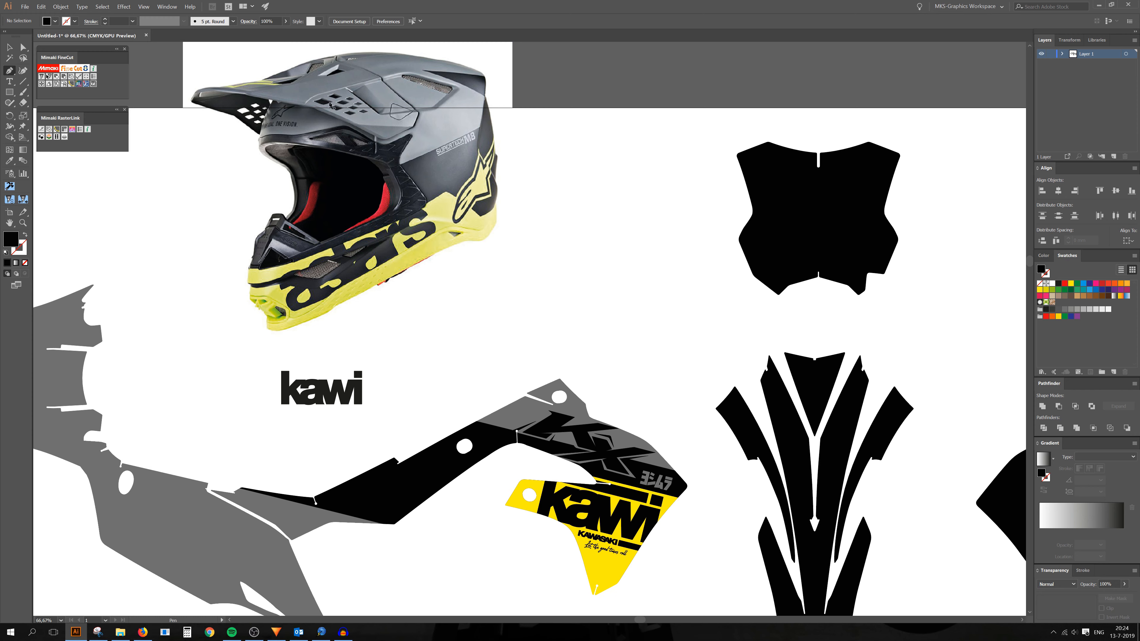
Draw a narrow black triangle about 9 mm wide and 39 mm tall with the Pen tool in the blank area, as half a diamond.
{"action": "key", "text": "ctrl+plus"}
{"action": "key", "text": "ctrl+plus"}
{"action": "key", "text": "ctrl+plus"}
{"action": "key", "text": "ctrl+plus"}
{"action": "left_click", "coordinate": [572, 379]}
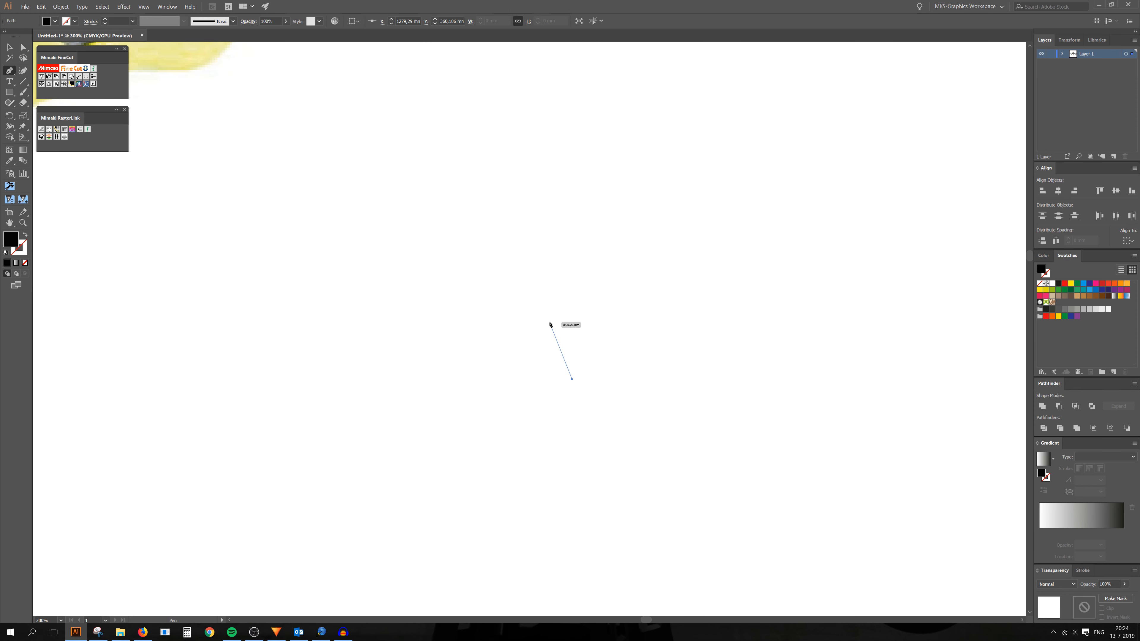
{"action": "left_click", "coordinate": [550, 323]}
{"action": "left_click", "coordinate": [572, 282]}
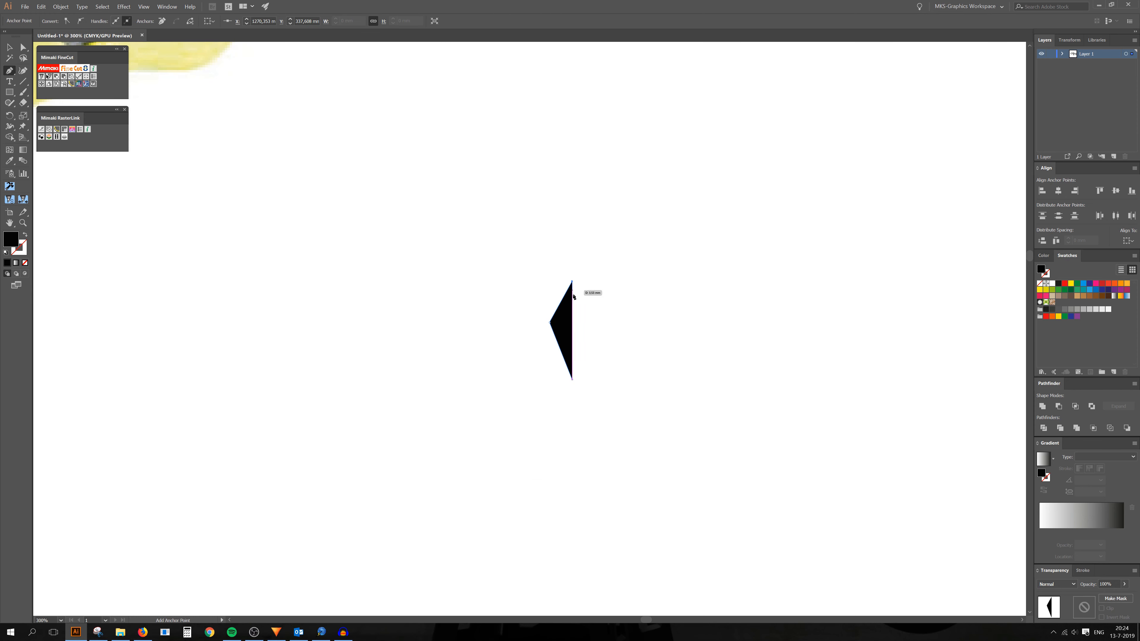
{"action": "left_click", "coordinate": [10, 48]}
{"action": "scroll", "coordinate": [826, 358], "scroll_direction": "up", "scroll_amount": 2}
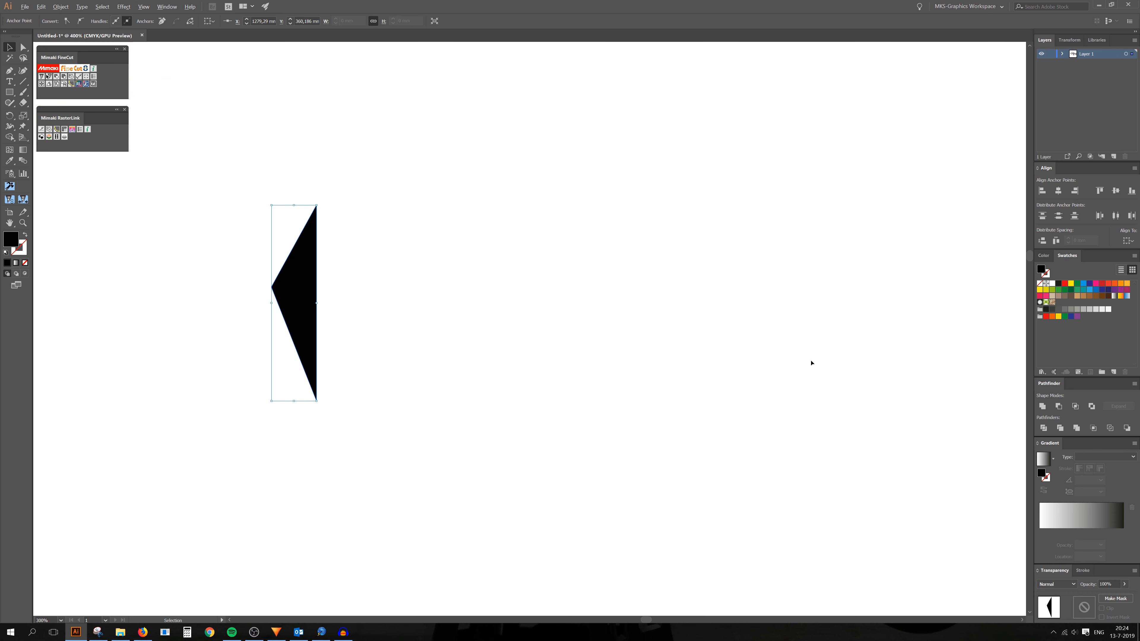
Duplicate the black triangle beside the original and reflect the copy across the vertical axis.
{"action": "left_click_drag", "start_coordinate": [304, 276], "coordinate": [369, 280]}
{"action": "right_click", "coordinate": [378, 274]}
{"action": "mouse_move", "coordinate": [422, 389]}
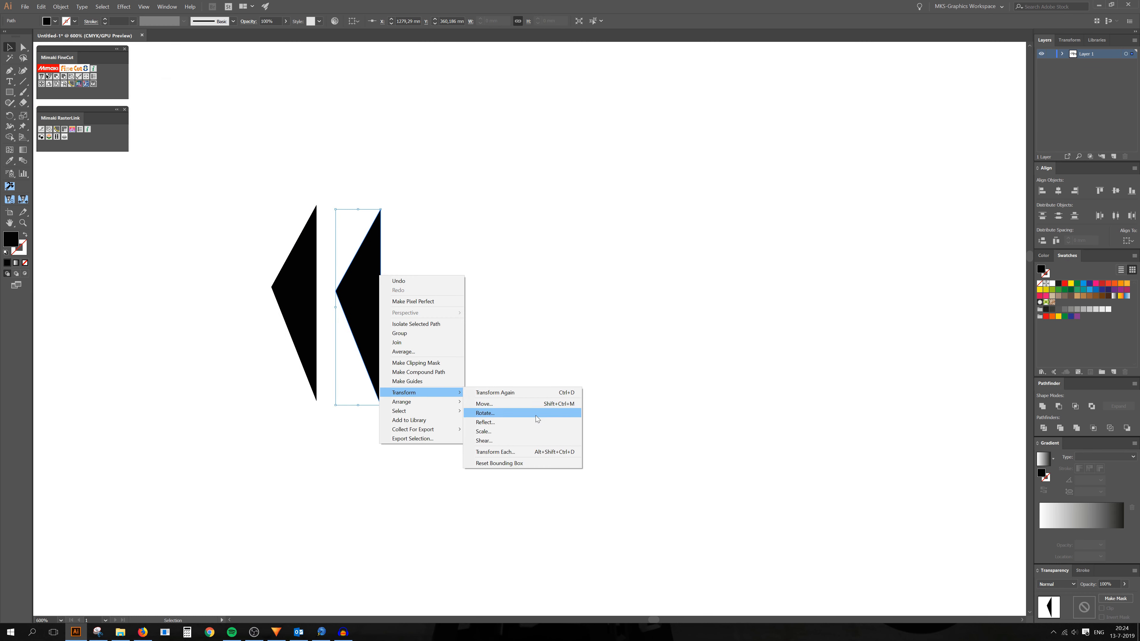
{"action": "left_click", "coordinate": [523, 421]}
{"action": "left_click", "coordinate": [568, 372]}
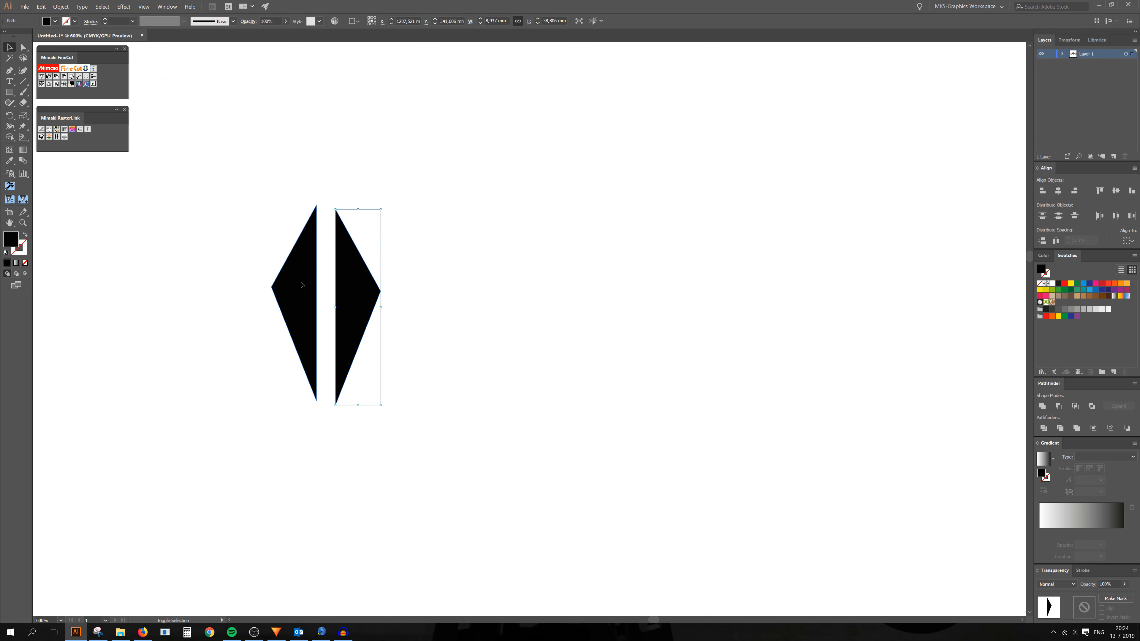
Align the bottom edges of both triangles, using the original triangle as the key object.
{"action": "left_click", "coordinate": [301, 285], "text": "shift"}
{"action": "left_click", "coordinate": [1127, 240]}
{"action": "left_click", "coordinate": [1125, 250]}
{"action": "left_click", "coordinate": [1133, 193]}
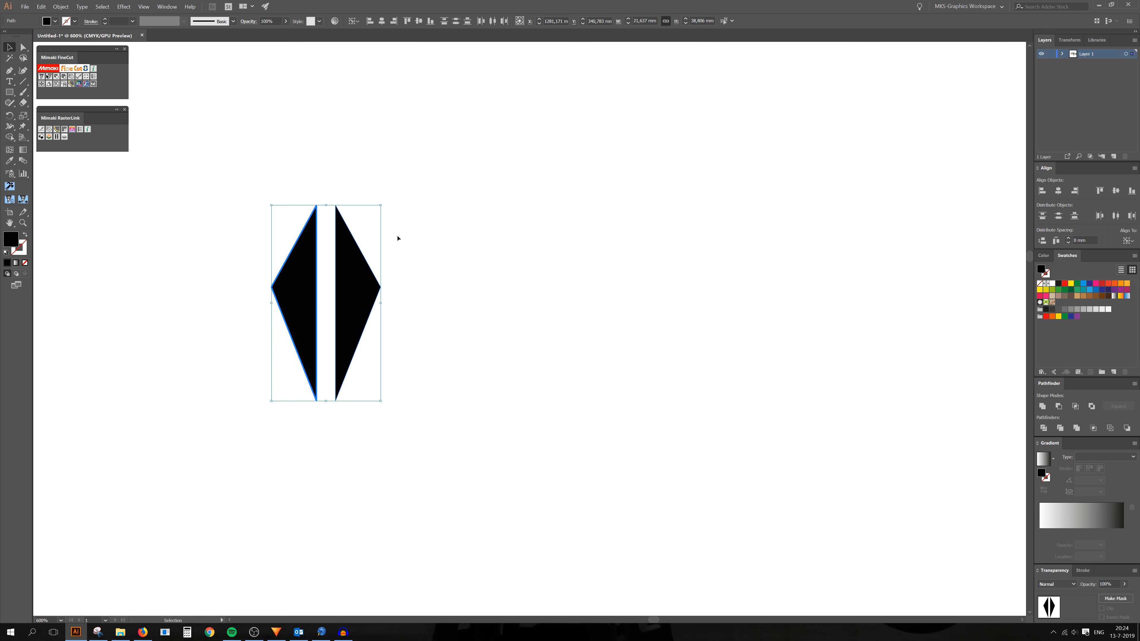
{"action": "left_click", "coordinate": [397, 239]}
Nudge the mirrored triangle until it slightly overlaps the original, and unite both triangles into one diamond.
{"action": "left_click", "coordinate": [359, 269]}
{"action": "key", "text": "Left"}
{"action": "key", "text": "Left"}
{"action": "key", "text": "Left"}
{"action": "key", "text": "Left"}
{"action": "key", "text": "Left"}
{"action": "key", "text": "Left"}
{"action": "key", "text": "Left"}
{"action": "key", "text": "Left"}
{"action": "key", "text": "Left"}
{"action": "key", "text": "Left"}
{"action": "key", "text": "Left"}
{"action": "key", "text": "Left"}
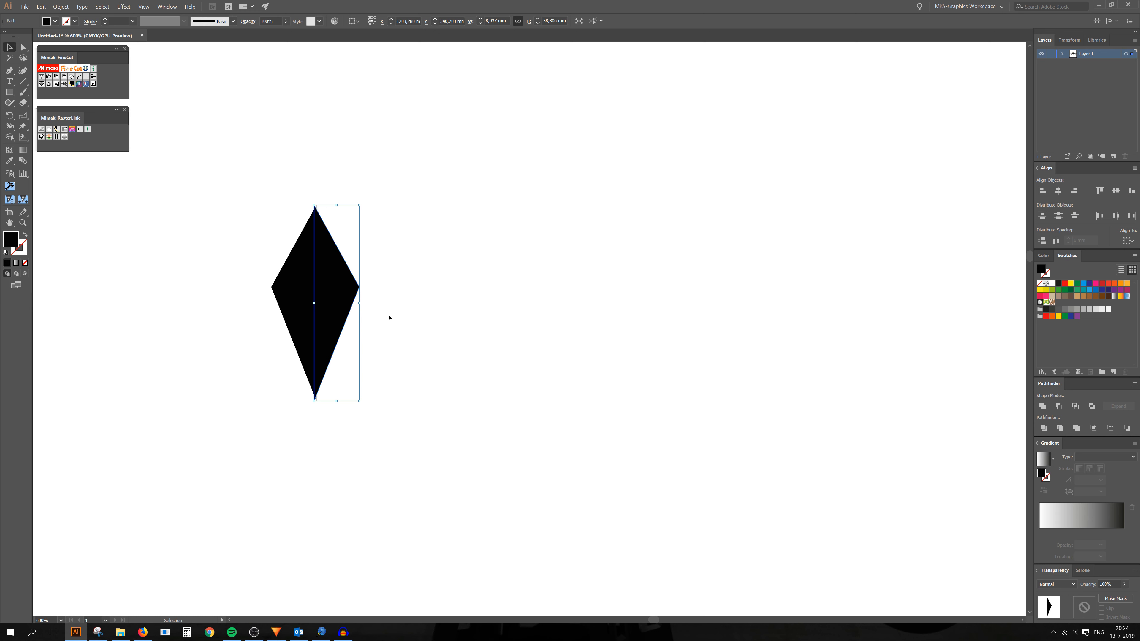
{"action": "left_click_drag", "start_coordinate": [229, 183], "coordinate": [491, 489]}
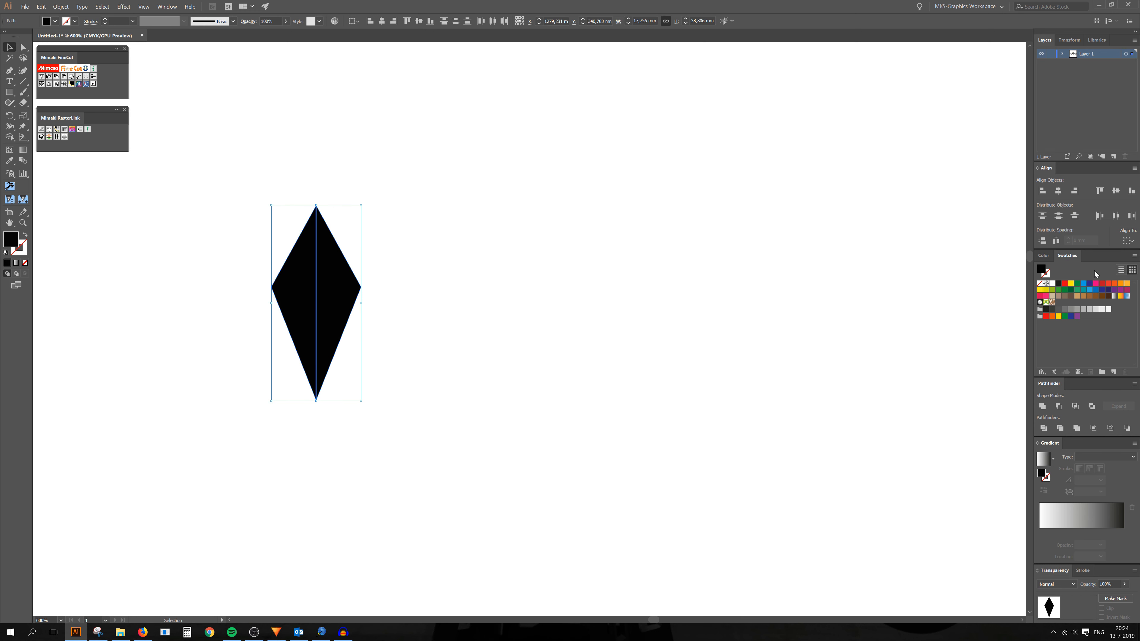
{"action": "left_click", "coordinate": [1042, 406]}
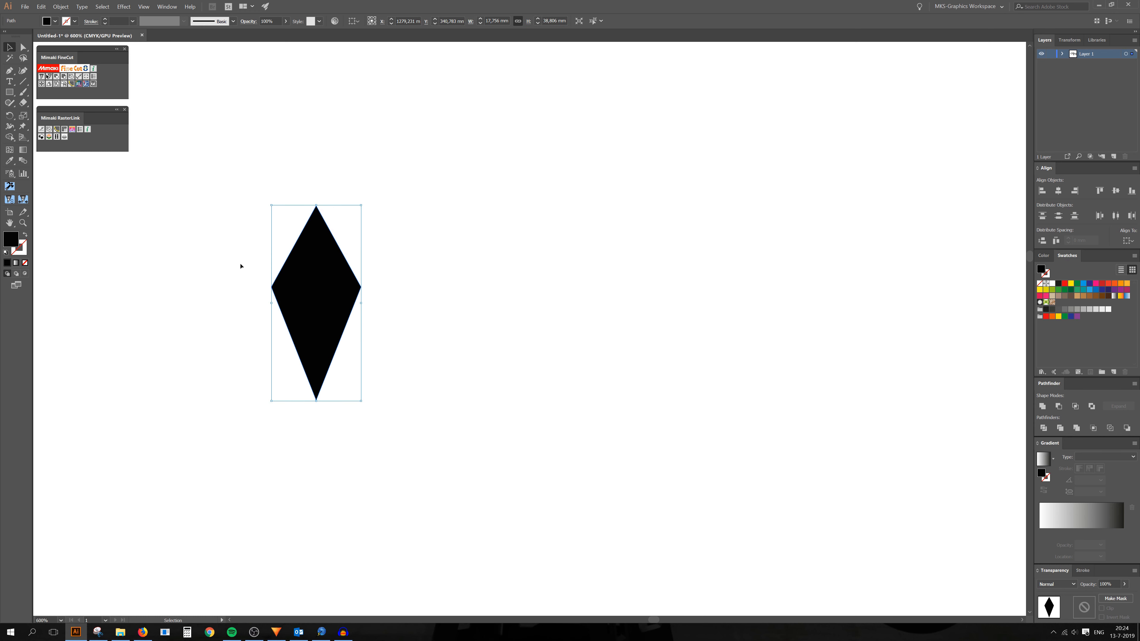
Delete the surplus anchor points at the diamond's upper tip so it ends in a single sharp point.
{"action": "scroll", "coordinate": [320, 194], "scroll_direction": "up", "scroll_amount": 10}
{"action": "key", "text": "minus"}
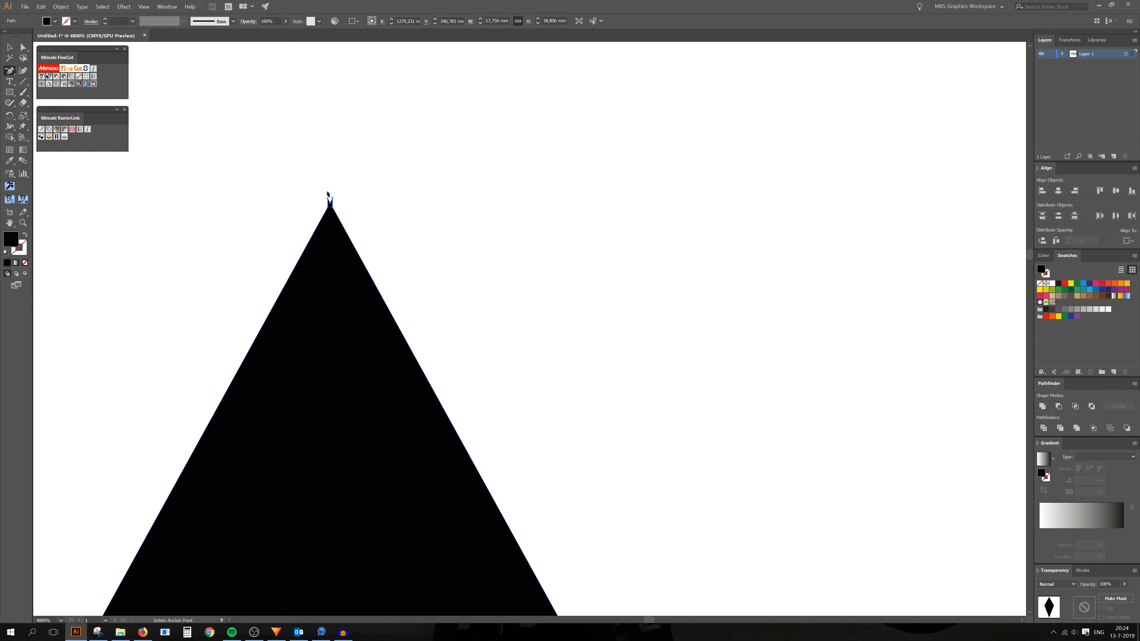
{"action": "left_click", "coordinate": [346, 185]}
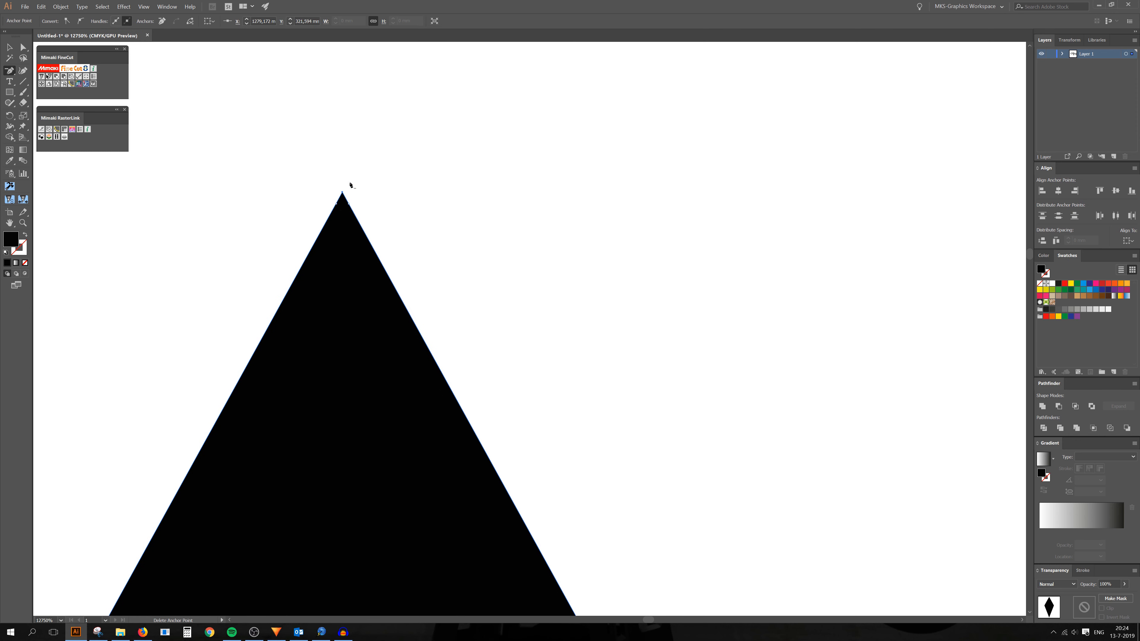
{"action": "left_click", "coordinate": [337, 204]}
{"action": "left_click", "coordinate": [348, 204]}
{"action": "scroll", "coordinate": [327, 236], "scroll_direction": "down", "scroll_amount": 8}
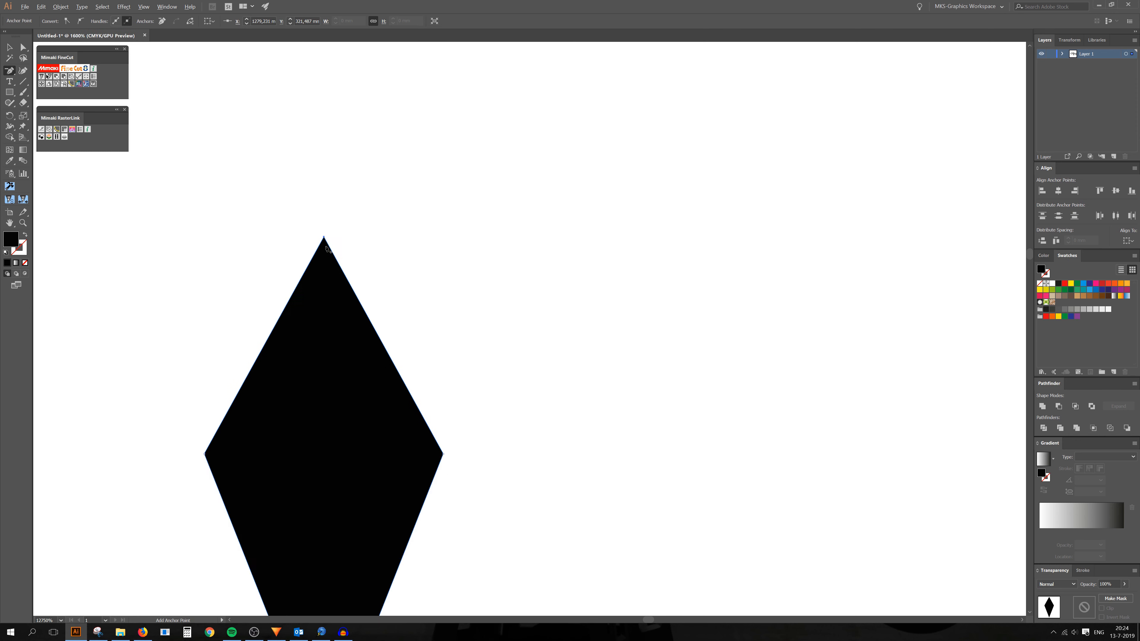
Delete the stray anchor points at the diamond's lower tip to leave one clean point.
{"action": "scroll", "coordinate": [352, 373], "scroll_direction": "down", "scroll_amount": 10}
{"action": "scroll", "coordinate": [322, 550], "scroll_direction": "up", "scroll_amount": 7}
{"action": "scroll", "coordinate": [296, 398], "scroll_direction": "up", "scroll_amount": 4}
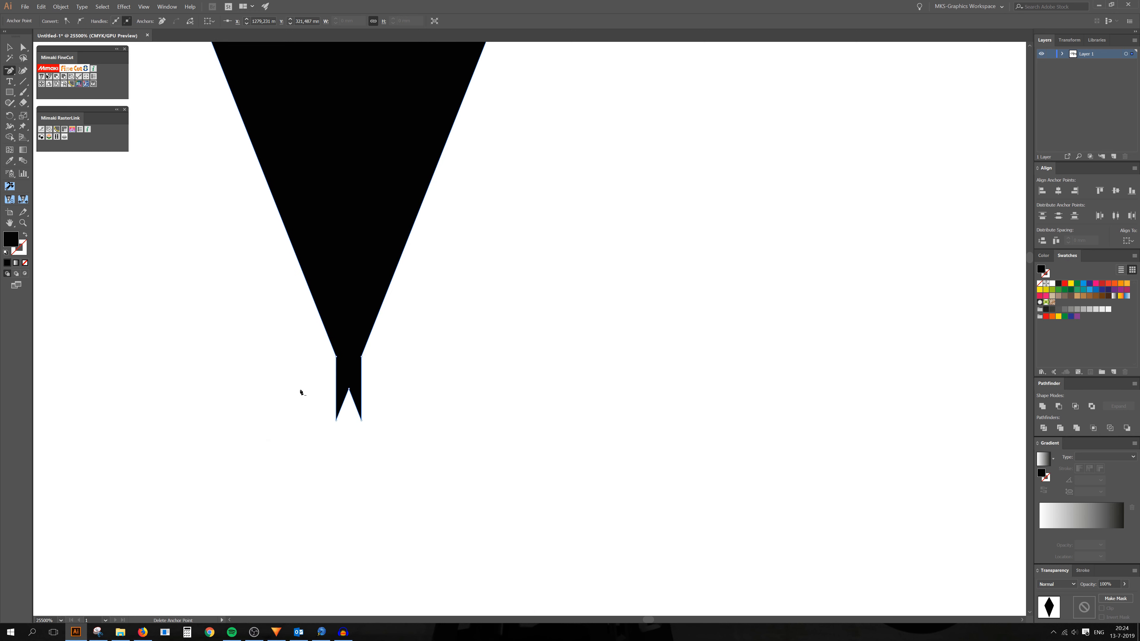
{"action": "left_click", "coordinate": [336, 419]}
{"action": "left_click", "coordinate": [362, 421]}
{"action": "left_click", "coordinate": [361, 359]}
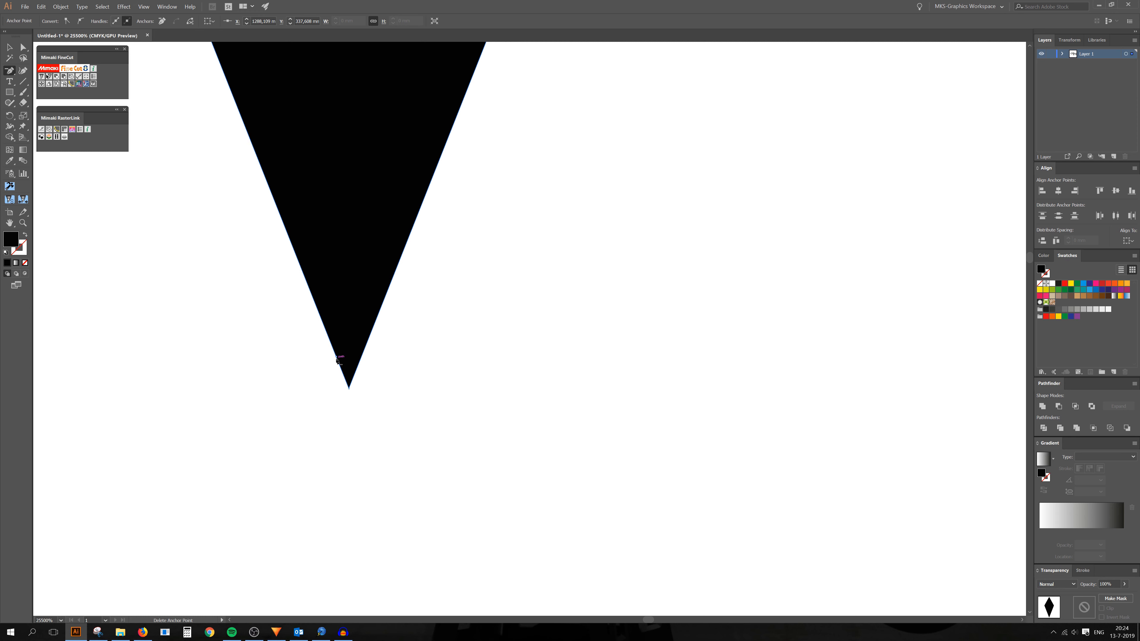
{"action": "left_click", "coordinate": [337, 359]}
{"action": "left_click", "coordinate": [8, 46]}
{"action": "scroll", "coordinate": [374, 292], "scroll_direction": "down", "scroll_amount": 8}
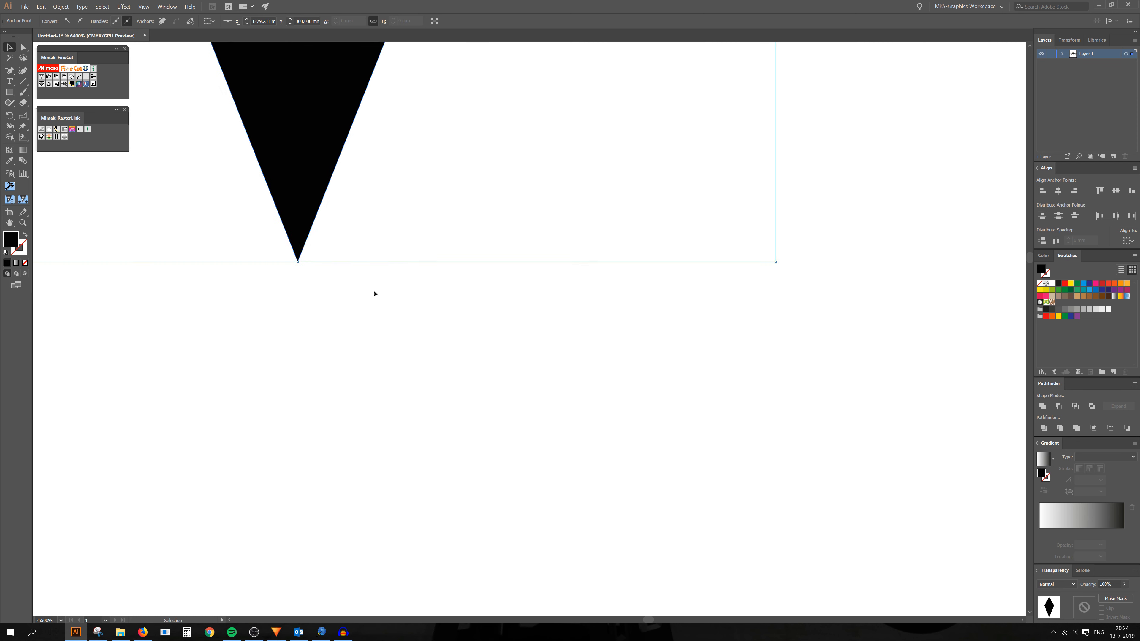
{"action": "left_click", "coordinate": [373, 265]}
{"action": "scroll", "coordinate": [363, 224], "scroll_direction": "down", "scroll_amount": 1}
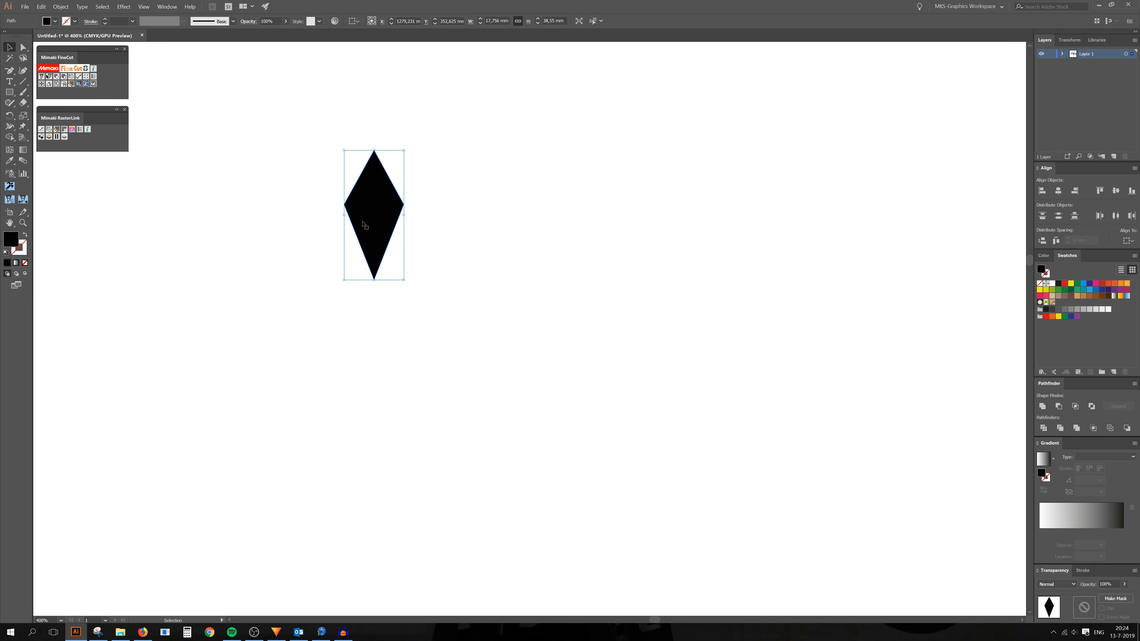
Move the diamond into the blank area above the shroud and duplicate it into an evenly spaced row of three.
{"action": "scroll", "coordinate": [358, 238], "scroll_direction": "up", "scroll_amount": 1}
{"action": "scroll", "coordinate": [352, 251], "scroll_direction": "down", "scroll_amount": 4}
{"action": "scroll", "coordinate": [353, 249], "scroll_direction": "down", "scroll_amount": 1}
{"action": "left_click_drag", "start_coordinate": [354, 213], "coordinate": [439, 372]}
{"action": "scroll", "coordinate": [450, 387], "scroll_direction": "up", "scroll_amount": 2}
{"action": "scroll", "coordinate": [450, 388], "scroll_direction": "down", "scroll_amount": 1}
{"action": "left_click_drag", "start_coordinate": [435, 299], "coordinate": [548, 259]}
{"action": "scroll", "coordinate": [523, 375], "scroll_direction": "up", "scroll_amount": 1}
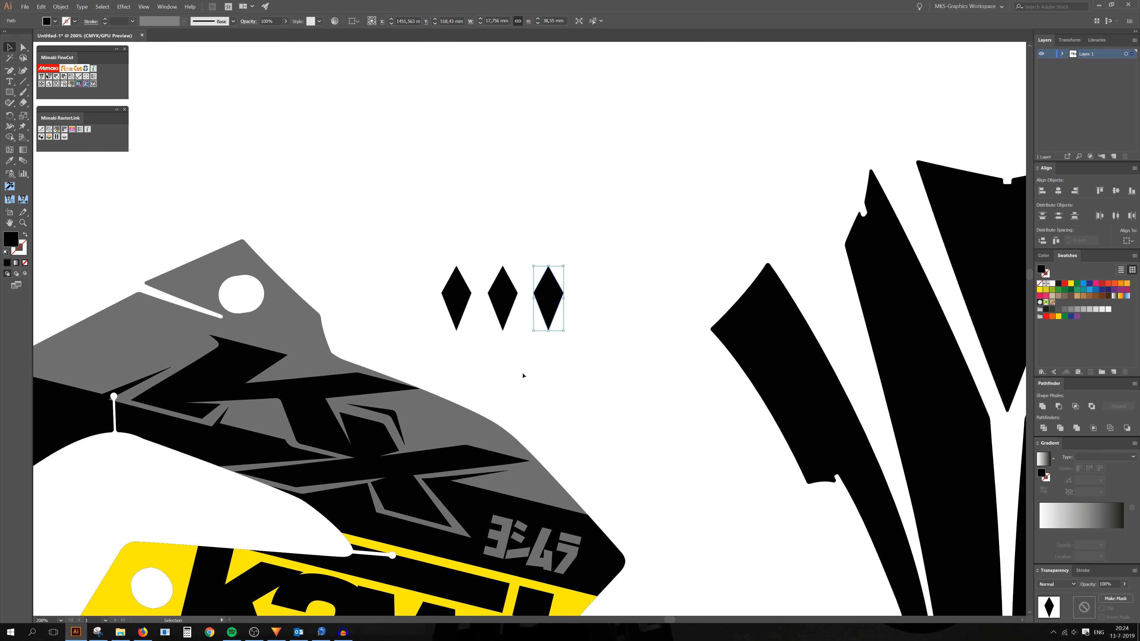
Duplicate the diamond into staggered rows of four, three and two, stacked above the shroud.
{"action": "left_click", "coordinate": [523, 375]}
{"action": "scroll", "coordinate": [522, 375], "scroll_direction": "up", "scroll_amount": 1}
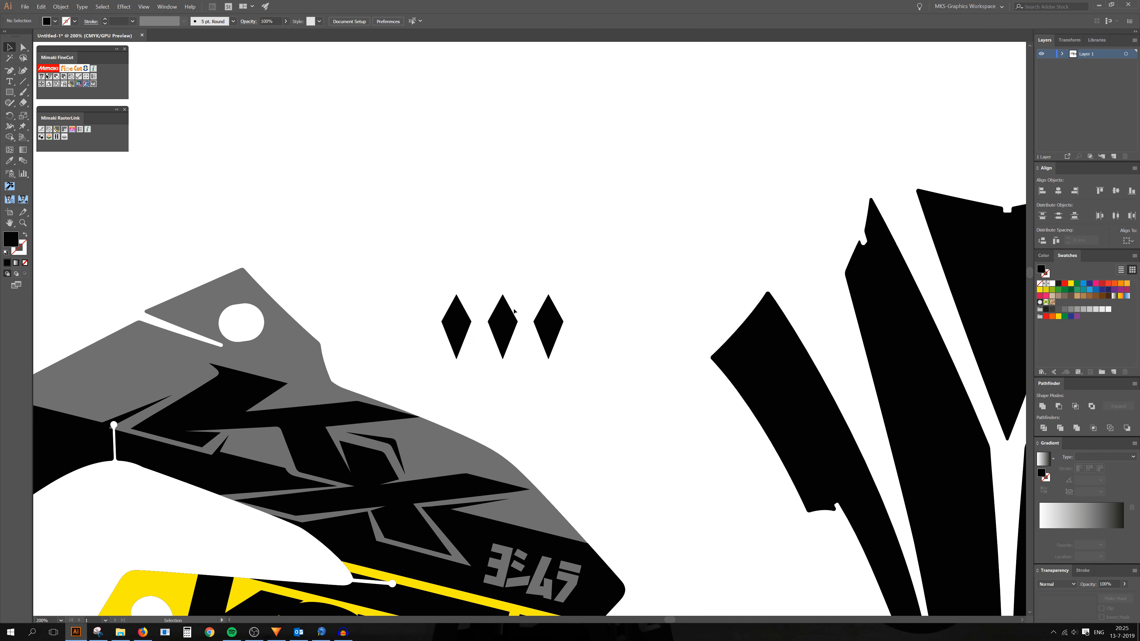
{"action": "left_click_drag", "start_coordinate": [454, 324], "coordinate": [528, 264]}
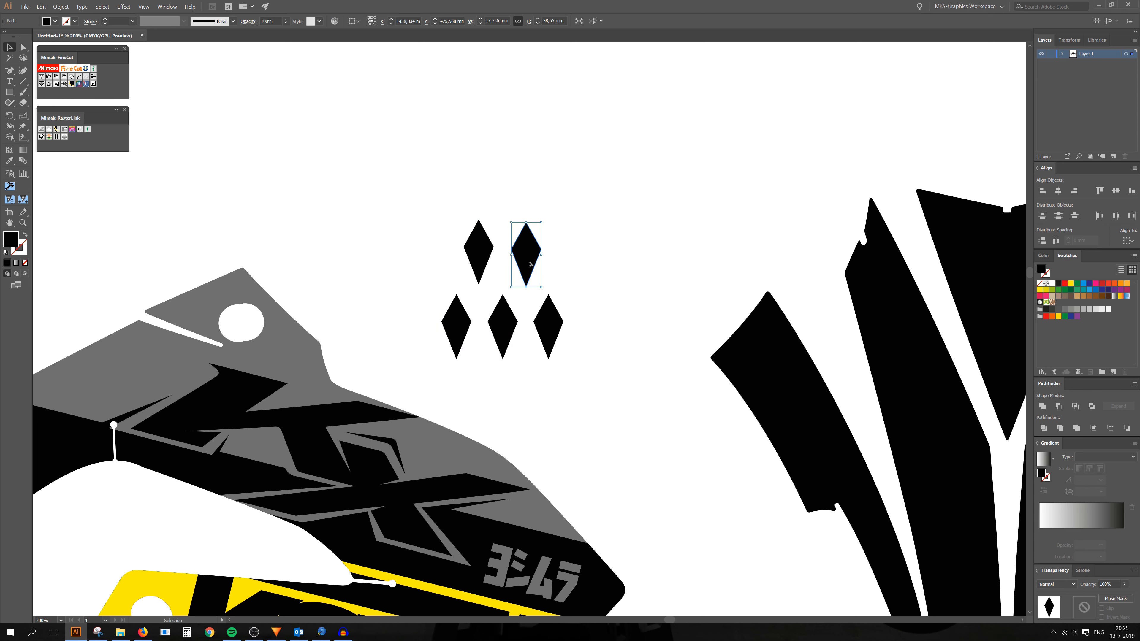
{"action": "left_click_drag", "start_coordinate": [504, 329], "coordinate": [503, 185]}
{"action": "scroll", "coordinate": [572, 270], "scroll_direction": "down", "scroll_amount": 1}
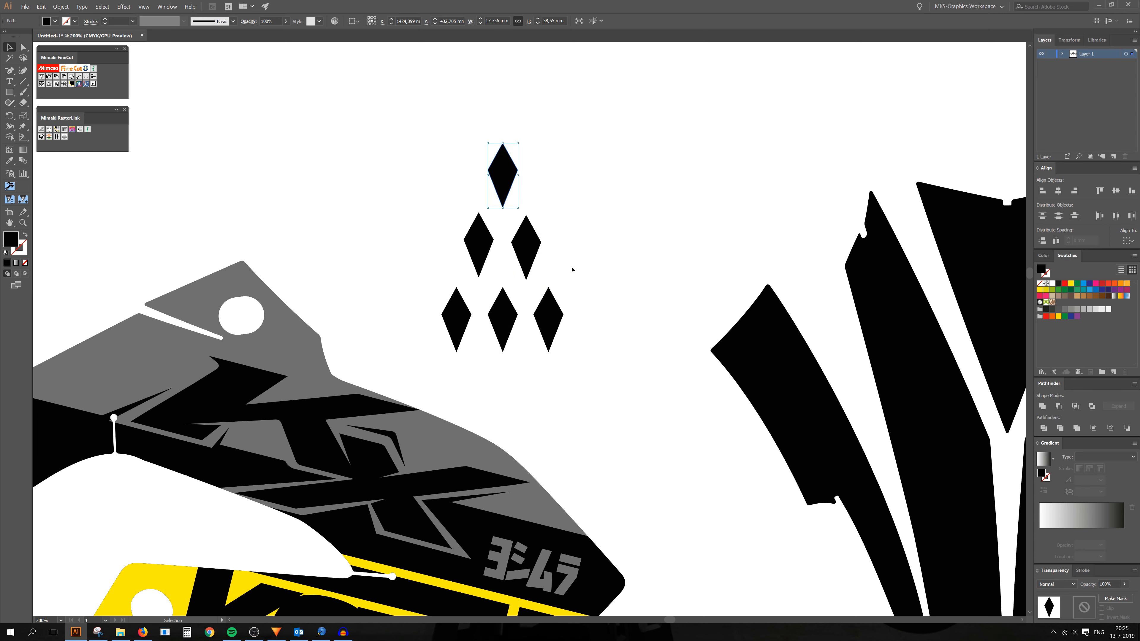
{"action": "left_click_drag", "start_coordinate": [561, 314], "coordinate": [603, 314]}
{"action": "left_click_drag", "start_coordinate": [604, 314], "coordinate": [559, 176]}
{"action": "scroll", "coordinate": [557, 193], "scroll_direction": "up", "scroll_amount": 3}
{"action": "left_click_drag", "start_coordinate": [547, 225], "coordinate": [523, 158]}
{"action": "key", "text": "Delete"}
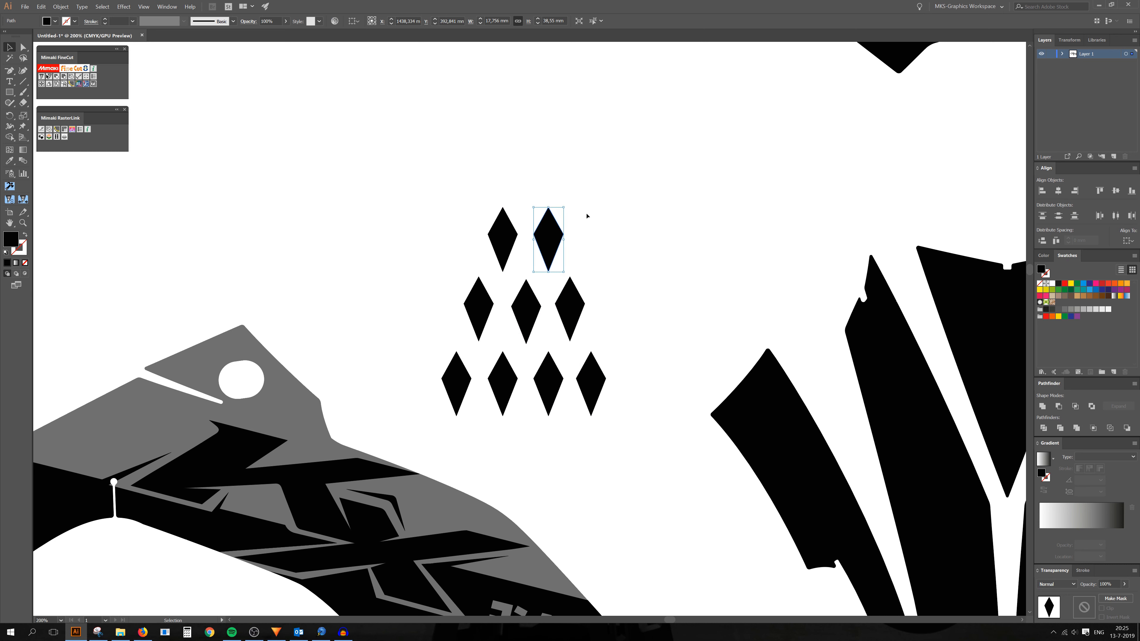
Distribute the four diamonds of the bottom row evenly in the horizontal direction and group them.
{"action": "left_click_drag", "start_coordinate": [468, 397], "coordinate": [705, 348]}
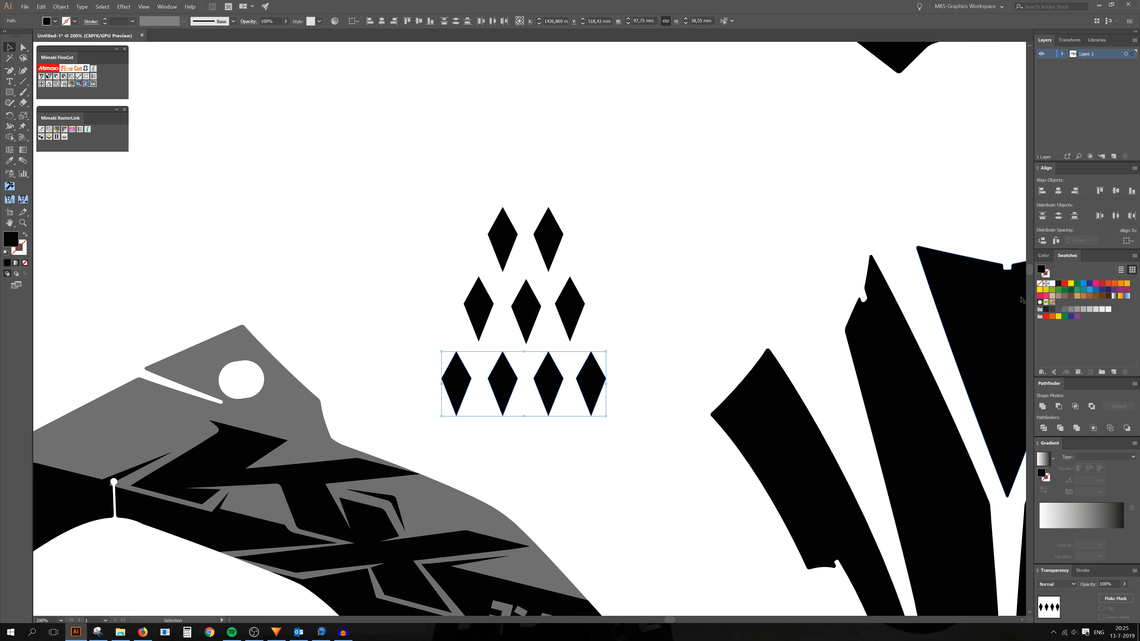
{"action": "left_click", "coordinate": [1120, 217]}
{"action": "key", "text": "a"}
{"action": "key", "text": "ctrl+shift+a"}
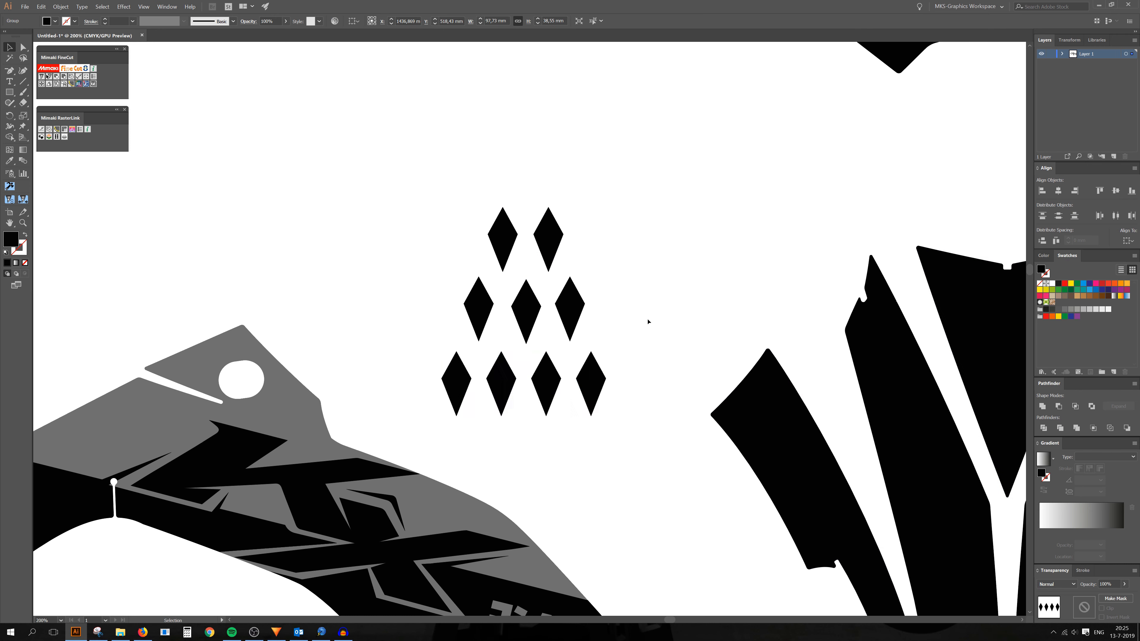
Align and evenly distribute the three middle-row diamonds, and group the middle and top rows separately.
{"action": "left_click_drag", "start_coordinate": [648, 321], "coordinate": [615, 326]}
{"action": "left_click", "coordinate": [1132, 192]}
{"action": "left_click", "coordinate": [1110, 219]}
{"action": "key", "text": "ctrl+shift+a"}
{"action": "key", "text": "a"}
{"action": "key", "text": "ctrl+shift+a"}
{"action": "left_click_drag", "start_coordinate": [594, 258], "coordinate": [501, 236]}
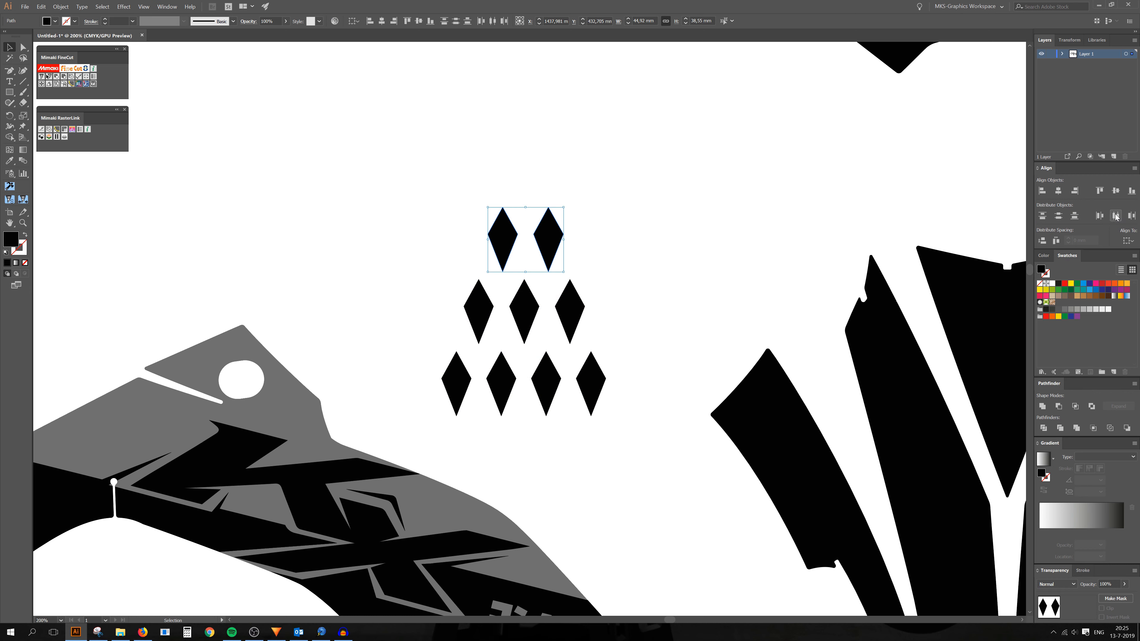
{"action": "key", "text": "ctrl+g"}
Group all three diamond rows into one pattern.
{"action": "left_click", "coordinate": [728, 258]}
{"action": "scroll", "coordinate": [565, 336], "scroll_direction": "down", "scroll_amount": 2}
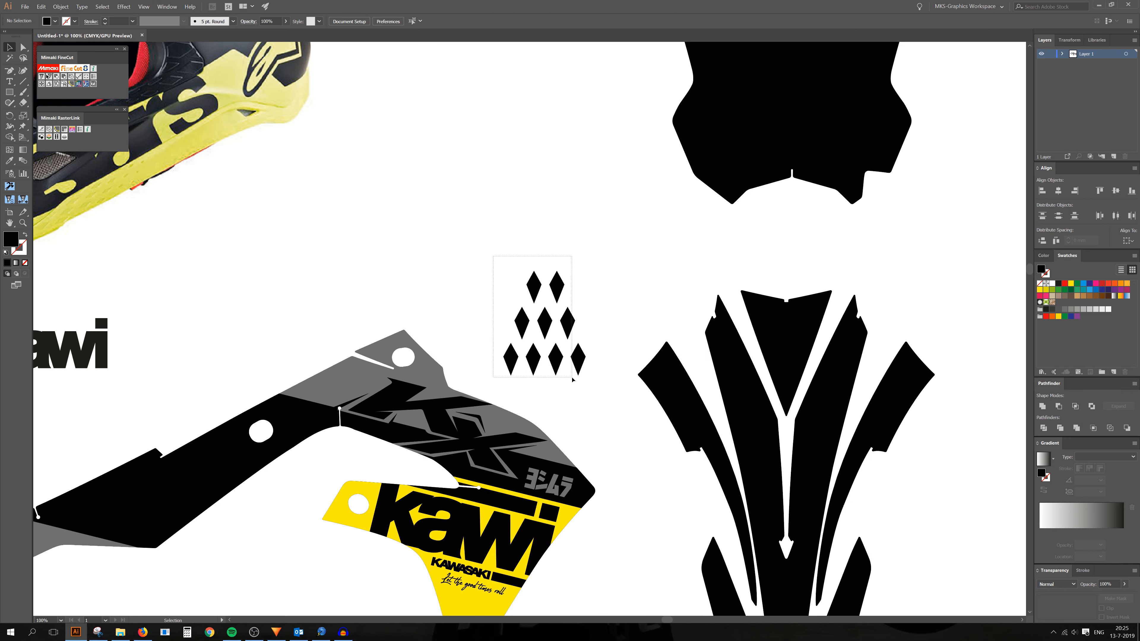
{"action": "left_click_drag", "start_coordinate": [572, 378], "coordinate": [563, 382]}
{"action": "key", "text": "ctrl+g"}
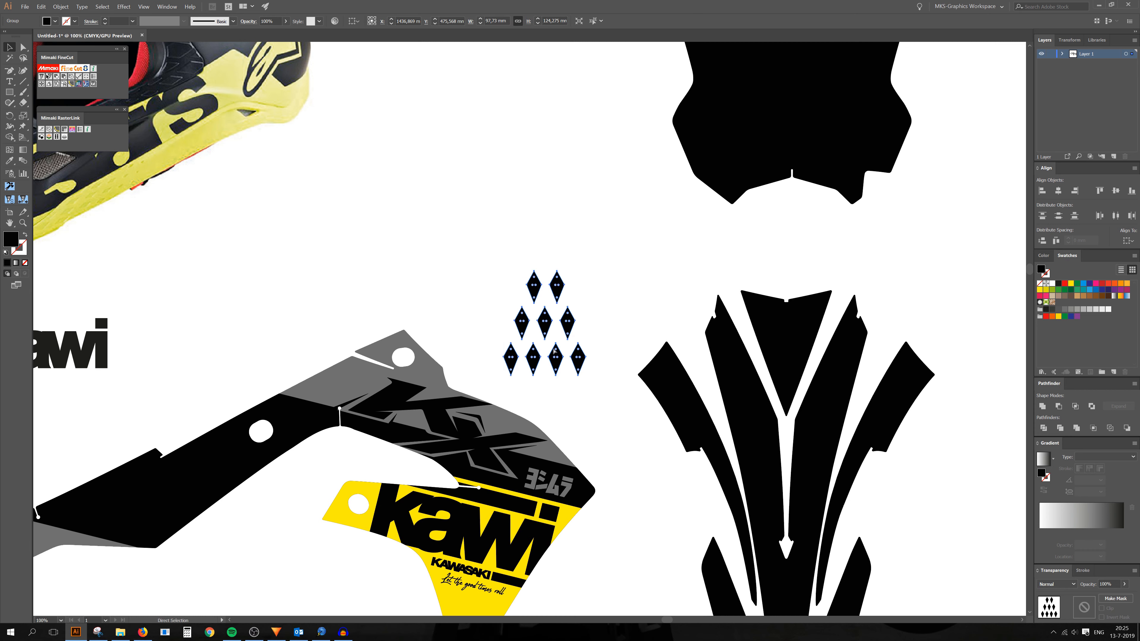
{"action": "key", "text": "v"}
Paste a copy of the diamond pattern inside the yellow shroud's clipping group and scale it to about 43 × 55 mm near the lower tip.
{"action": "scroll", "coordinate": [555, 351], "scroll_direction": "down", "scroll_amount": 5}
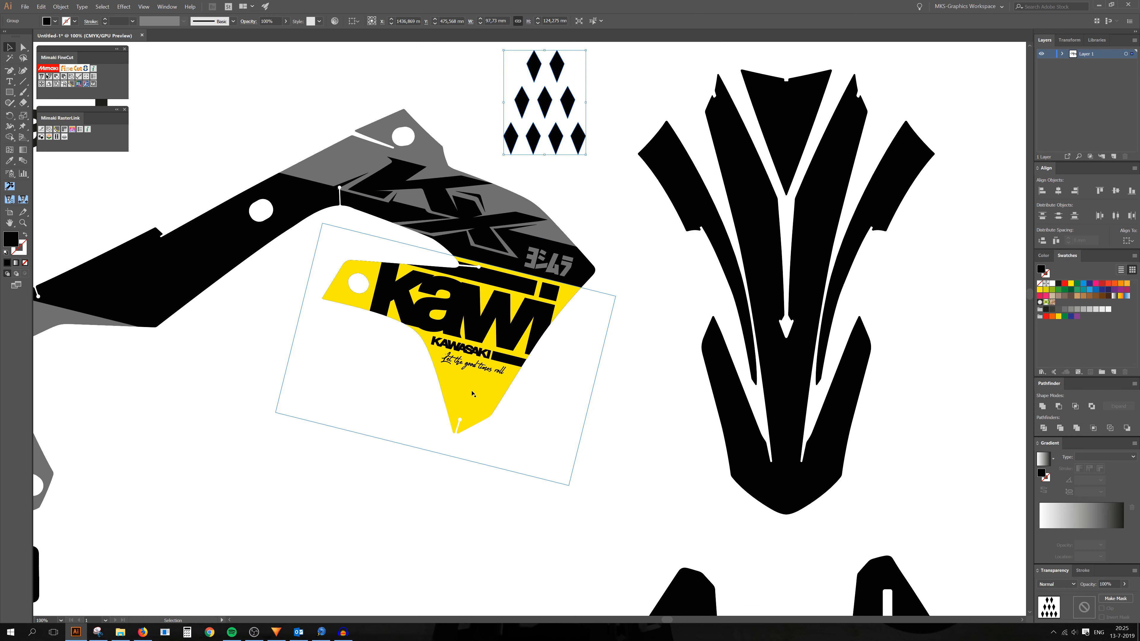
{"action": "key", "text": "ctrl+c"}
{"action": "double_click", "coordinate": [472, 394]}
{"action": "key", "text": "ctrl+v"}
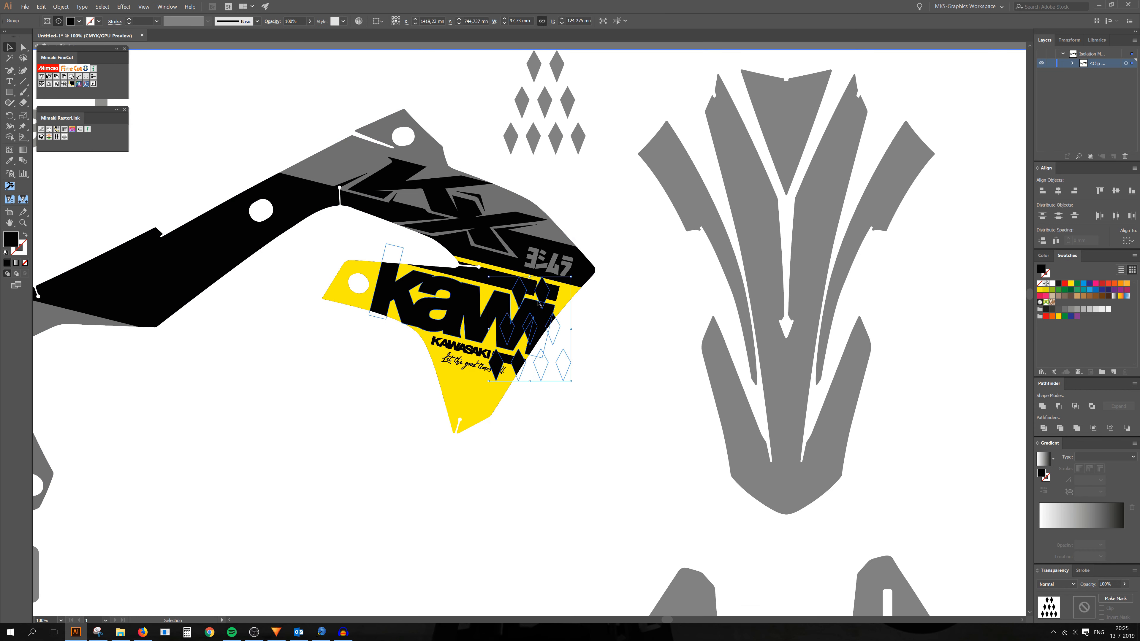
{"action": "left_click_drag", "start_coordinate": [539, 302], "coordinate": [474, 380]}
{"action": "scroll", "coordinate": [466, 393], "scroll_direction": "up", "scroll_amount": 3}
{"action": "left_click_drag", "start_coordinate": [474, 428], "coordinate": [488, 397]}
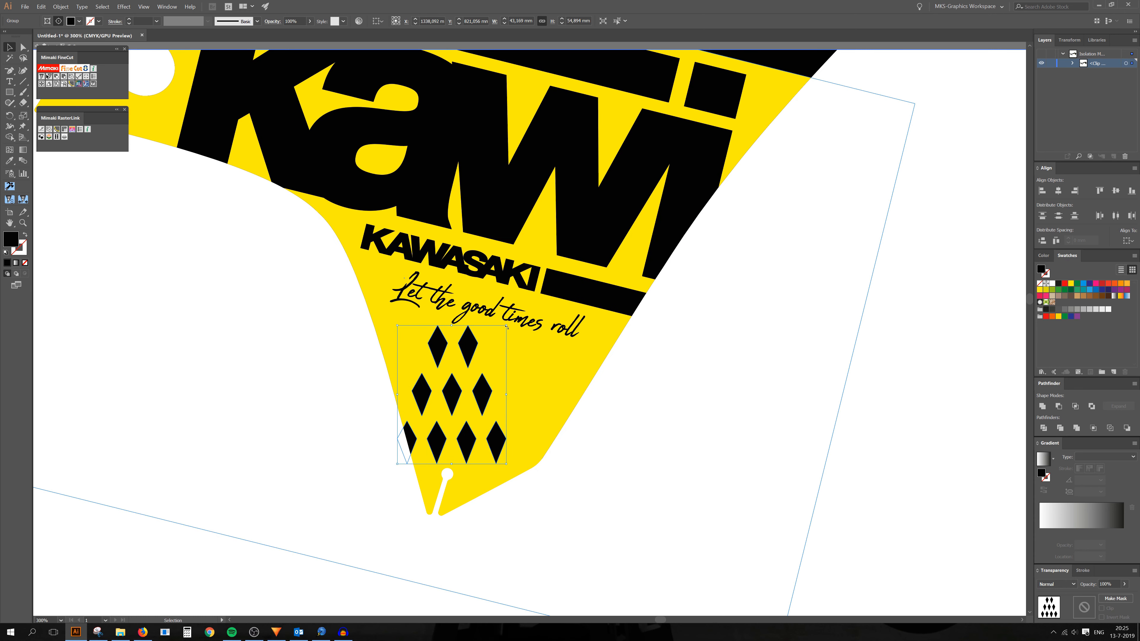
Rotate the diamond pattern diagonally and shrink it slightly to fit between the script line and the shroud's lower tip.
{"action": "left_click_drag", "start_coordinate": [507, 324], "coordinate": [451, 336]}
{"action": "scroll", "coordinate": [540, 453], "scroll_direction": "down", "scroll_amount": 4}
{"action": "scroll", "coordinate": [519, 427], "scroll_direction": "up", "scroll_amount": 4}
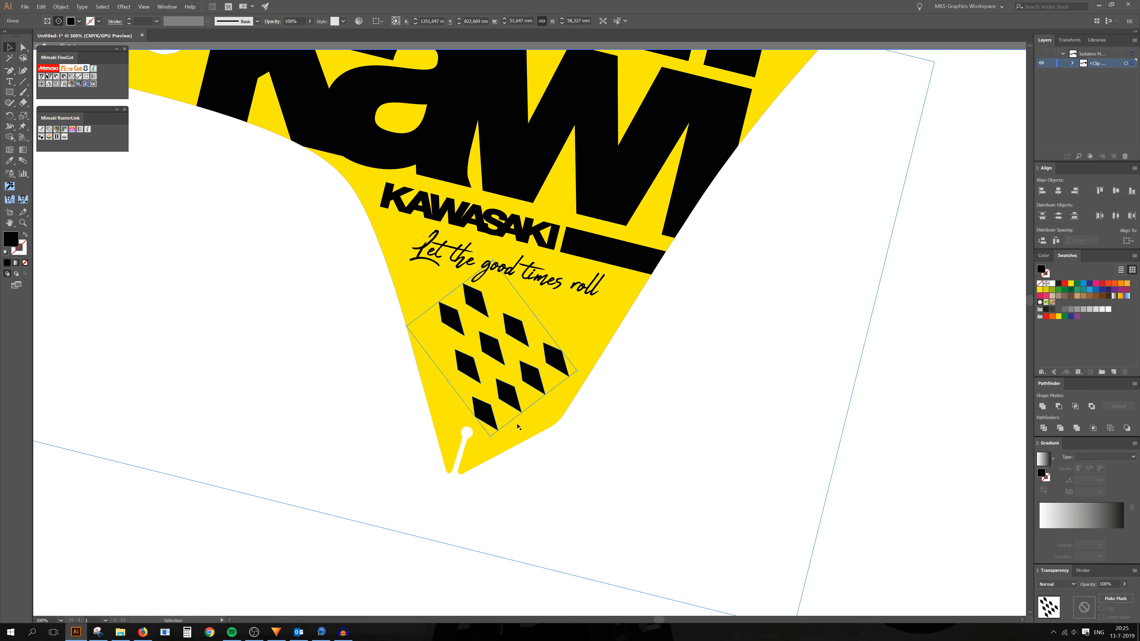
{"action": "left_click_drag", "start_coordinate": [535, 405], "coordinate": [520, 379]}
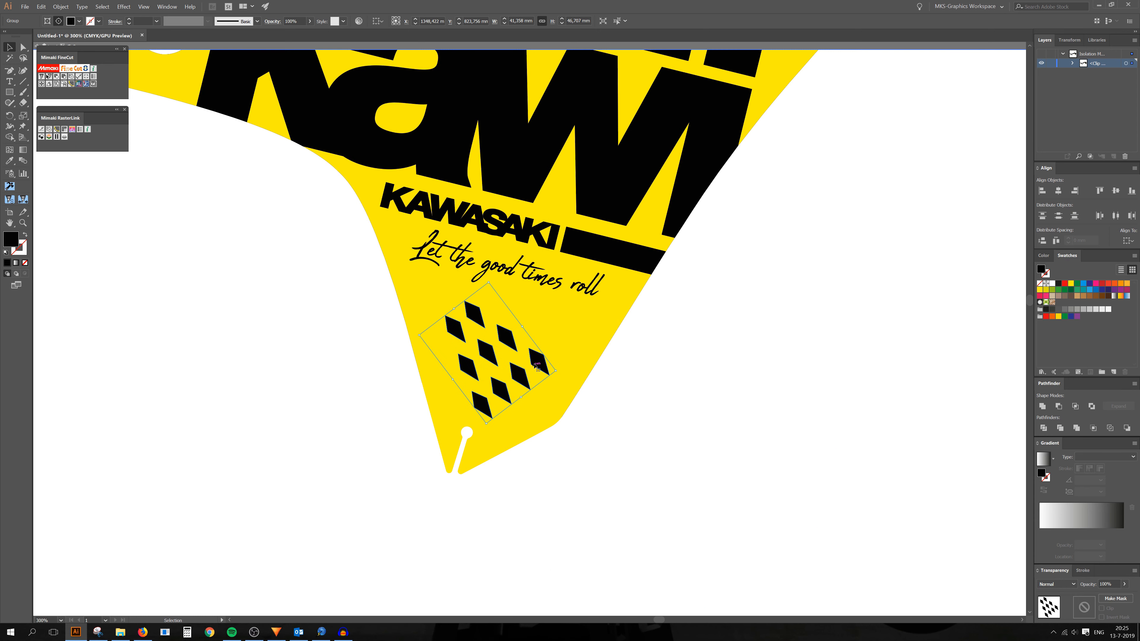
Examine the diamond pattern's placement on the shroud, up close and within the whole template.
{"action": "scroll", "coordinate": [449, 357], "scroll_direction": "up", "scroll_amount": 5}
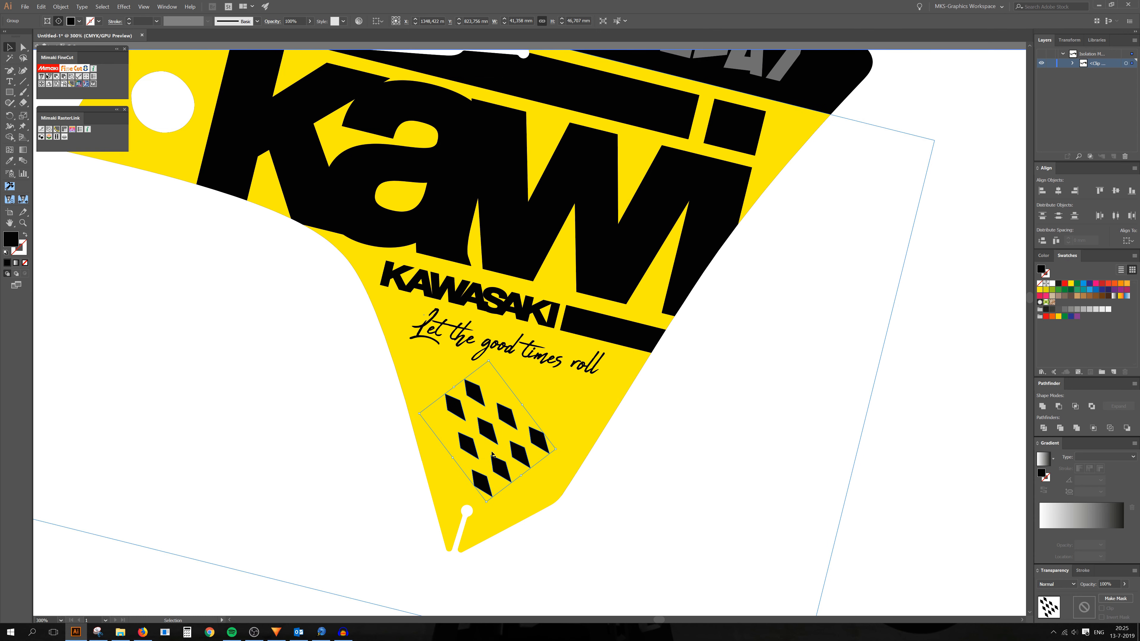
{"action": "scroll", "coordinate": [407, 398], "scroll_direction": "down", "scroll_amount": 1}
{"action": "scroll", "coordinate": [449, 408], "scroll_direction": "up", "scroll_amount": 2}
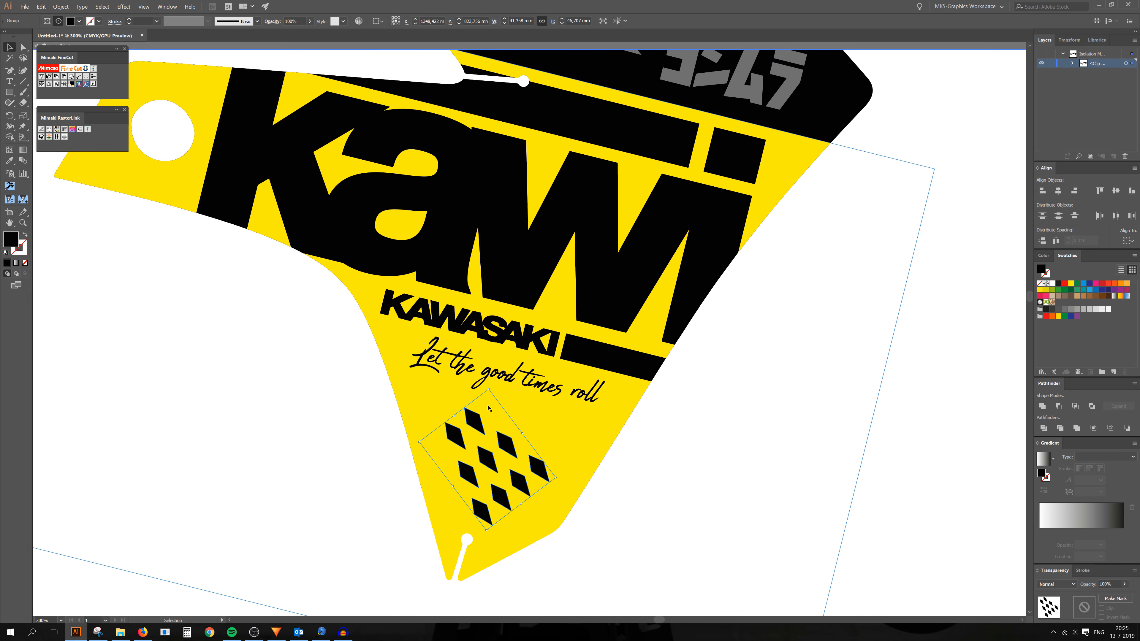
{"action": "scroll", "coordinate": [510, 424], "scroll_direction": "up", "scroll_amount": 2}
{"action": "scroll", "coordinate": [509, 424], "scroll_direction": "down", "scroll_amount": 3}
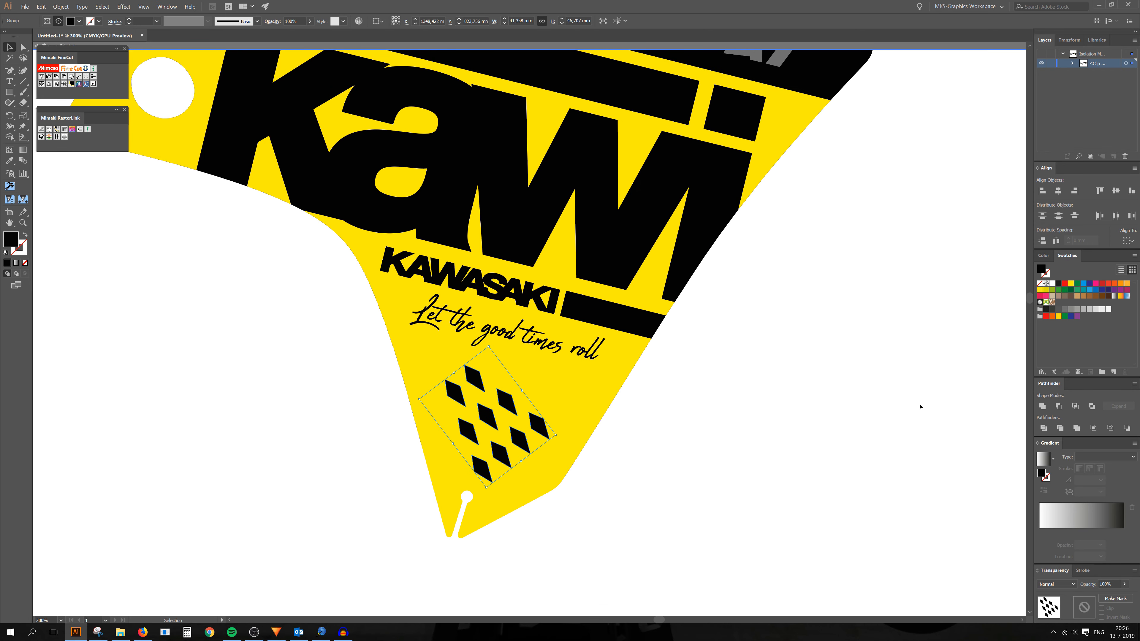
{"action": "left_click", "coordinate": [916, 402]}
{"action": "scroll", "coordinate": [499, 427], "scroll_direction": "up", "scroll_amount": 1}
{"action": "scroll", "coordinate": [499, 427], "scroll_direction": "down", "scroll_amount": 4}
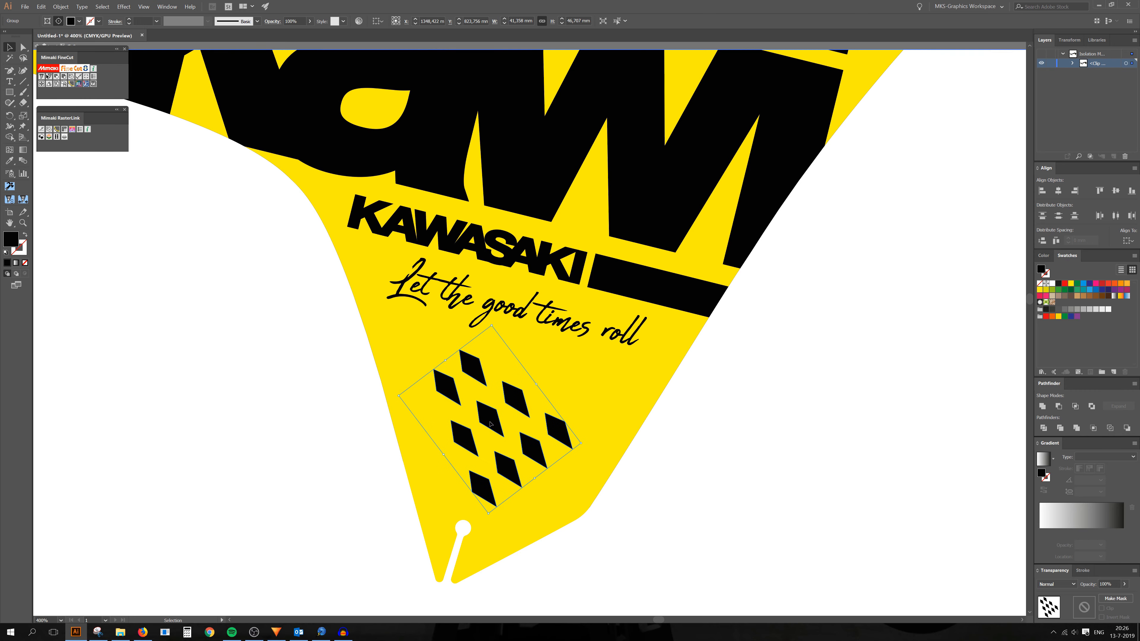
{"action": "scroll", "coordinate": [587, 463], "scroll_direction": "down", "scroll_amount": 2}
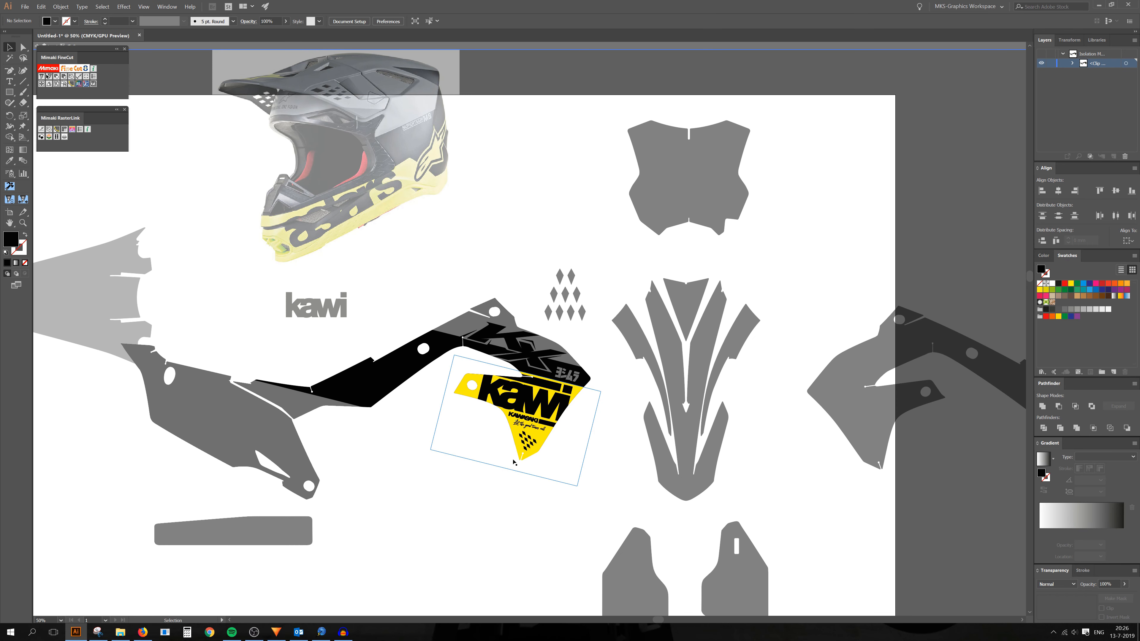
{"action": "scroll", "coordinate": [492, 464], "scroll_direction": "up", "scroll_amount": 2}
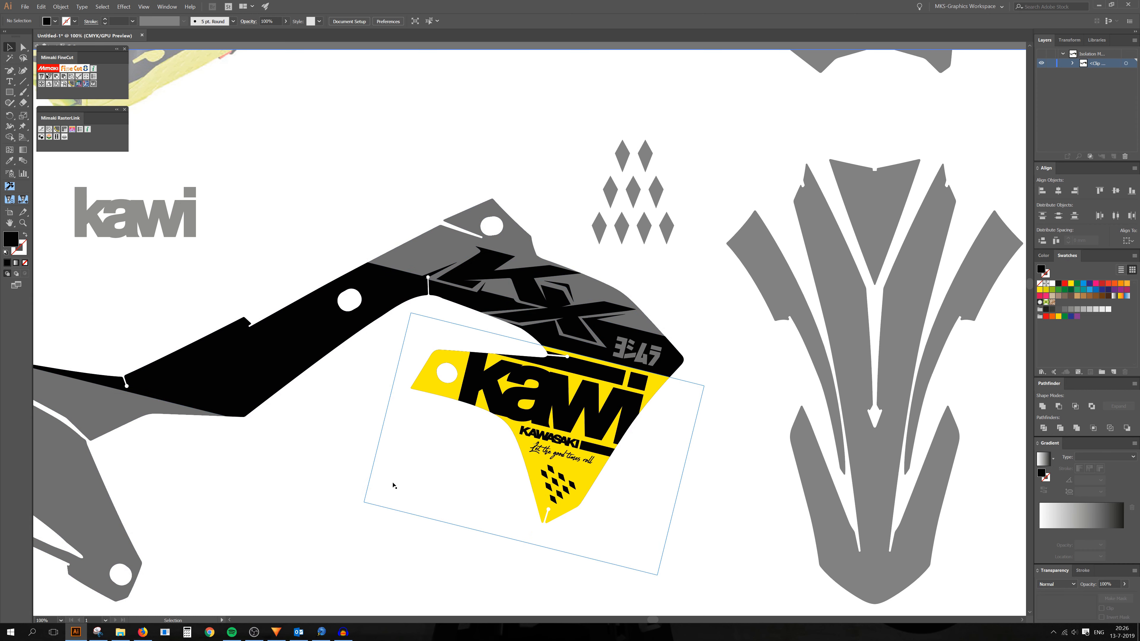
Move the black band's upper rear corner anchor point forward along its top edge to the shroud's outer edge.
{"action": "scroll", "coordinate": [481, 336], "scroll_direction": "down", "scroll_amount": 1}
{"action": "scroll", "coordinate": [557, 347], "scroll_direction": "down", "scroll_amount": 1}
{"action": "left_click", "coordinate": [345, 356]}
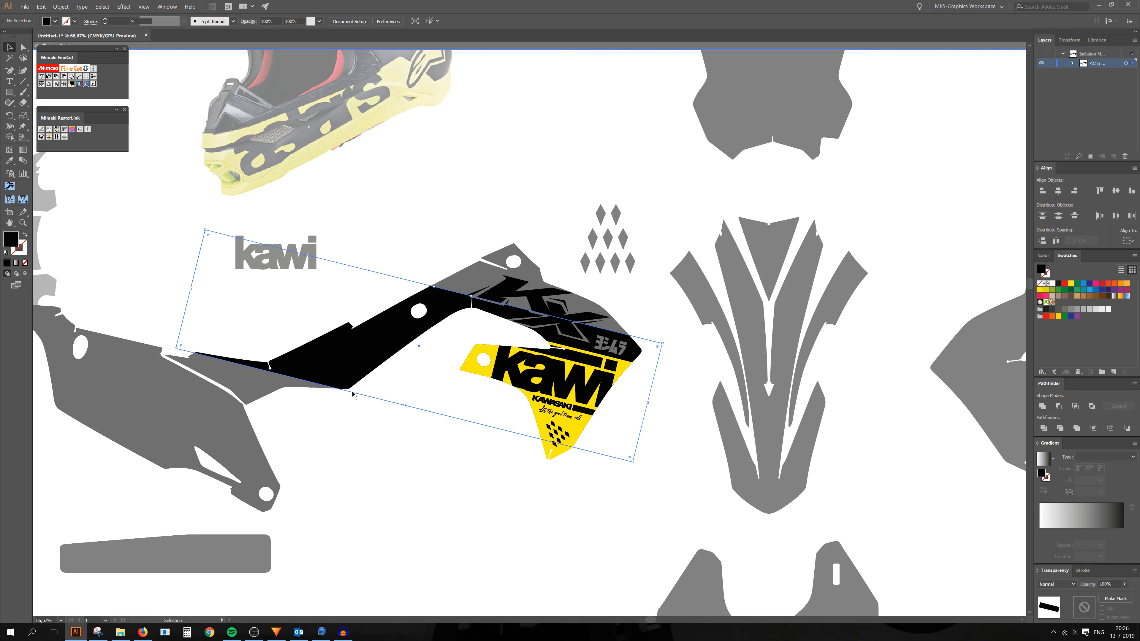
{"action": "left_click", "coordinate": [22, 47]}
{"action": "scroll", "coordinate": [268, 265], "scroll_direction": "up", "scroll_amount": 2}
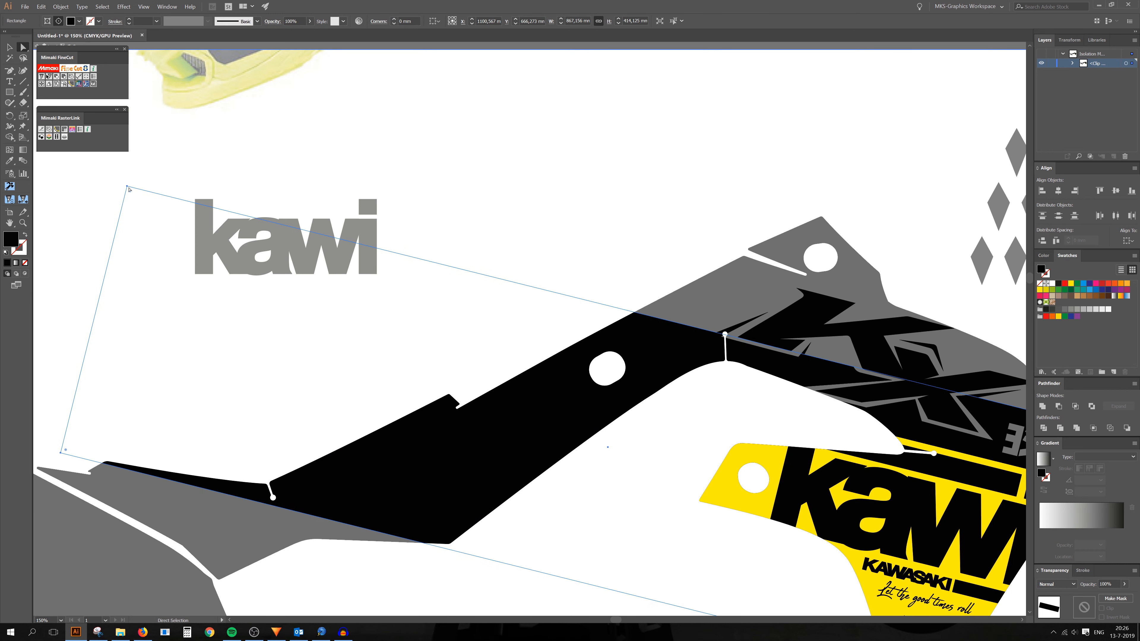
{"action": "left_click_drag", "start_coordinate": [127, 188], "coordinate": [648, 317]}
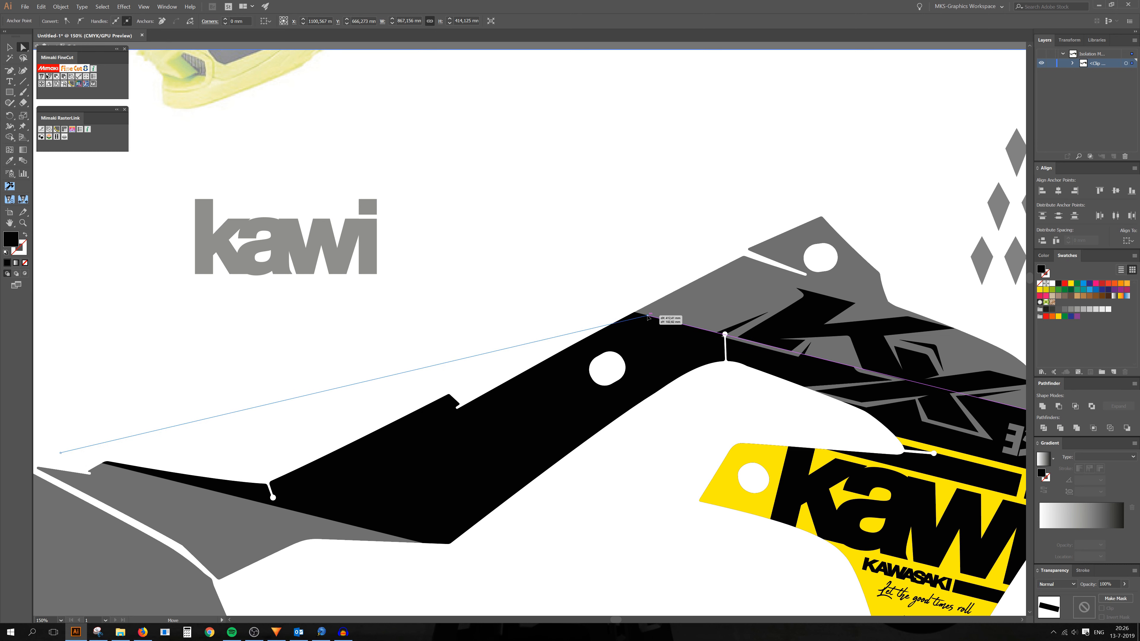
{"action": "left_click_drag", "start_coordinate": [648, 317], "coordinate": [648, 317]}
Move the black band's lower rear corner forward so the band tapers to a point along the side panel.
{"action": "scroll", "coordinate": [314, 404], "scroll_direction": "down", "scroll_amount": 2}
{"action": "left_click_drag", "start_coordinate": [61, 419], "coordinate": [299, 478]}
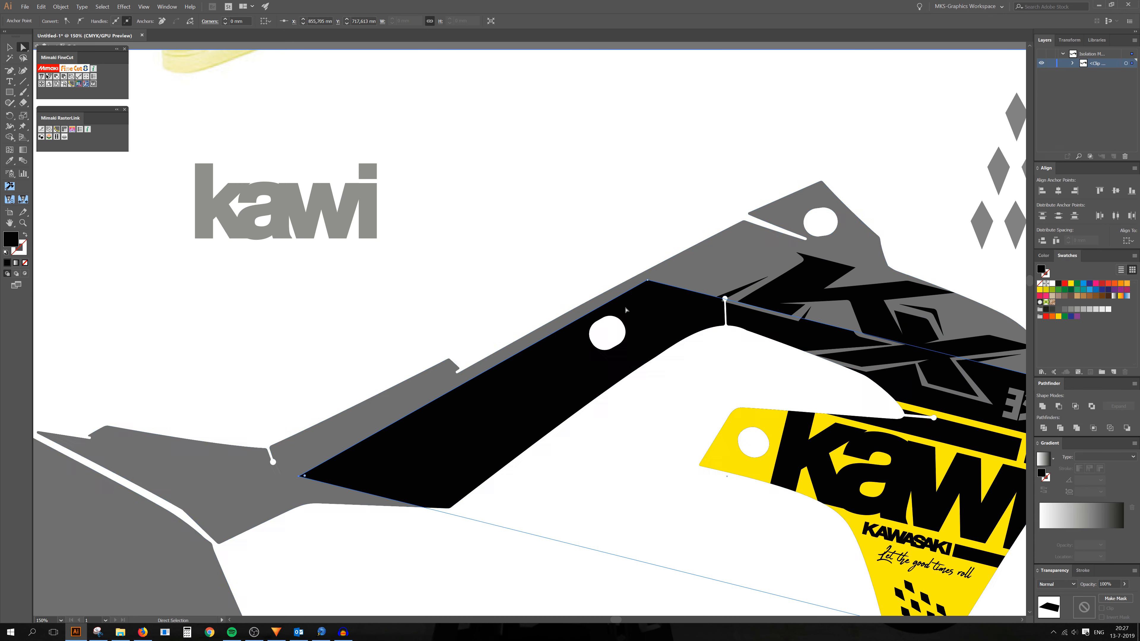
{"action": "scroll", "coordinate": [312, 476], "scroll_direction": "up", "scroll_amount": 1}
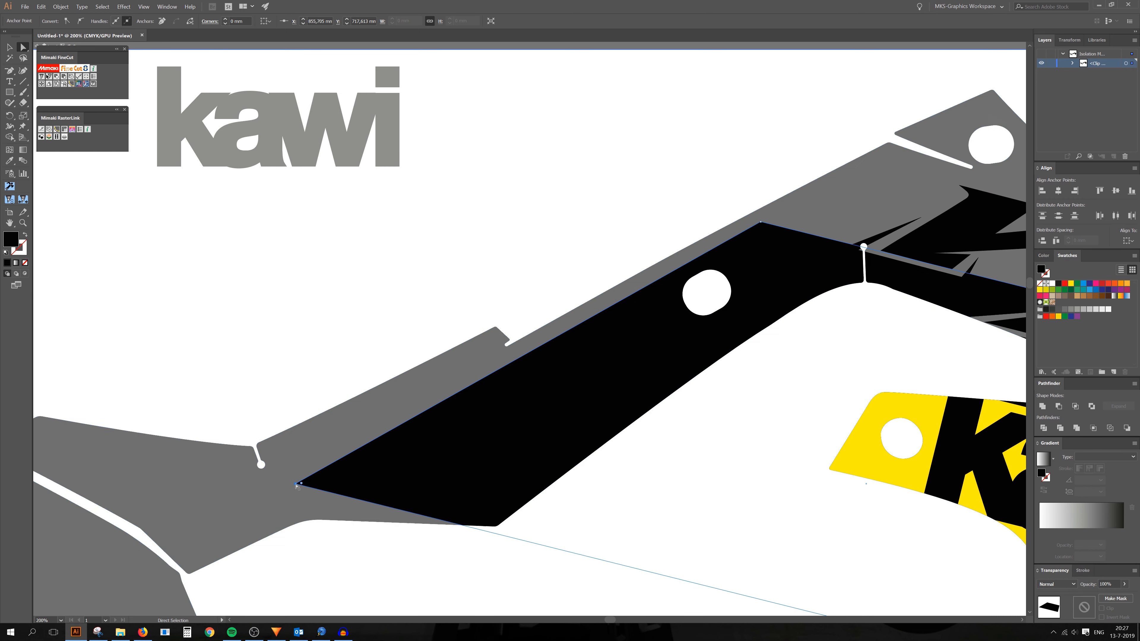
{"action": "left_click_drag", "start_coordinate": [296, 485], "coordinate": [288, 484]}
{"action": "scroll", "coordinate": [489, 346], "scroll_direction": "down", "scroll_amount": 3}
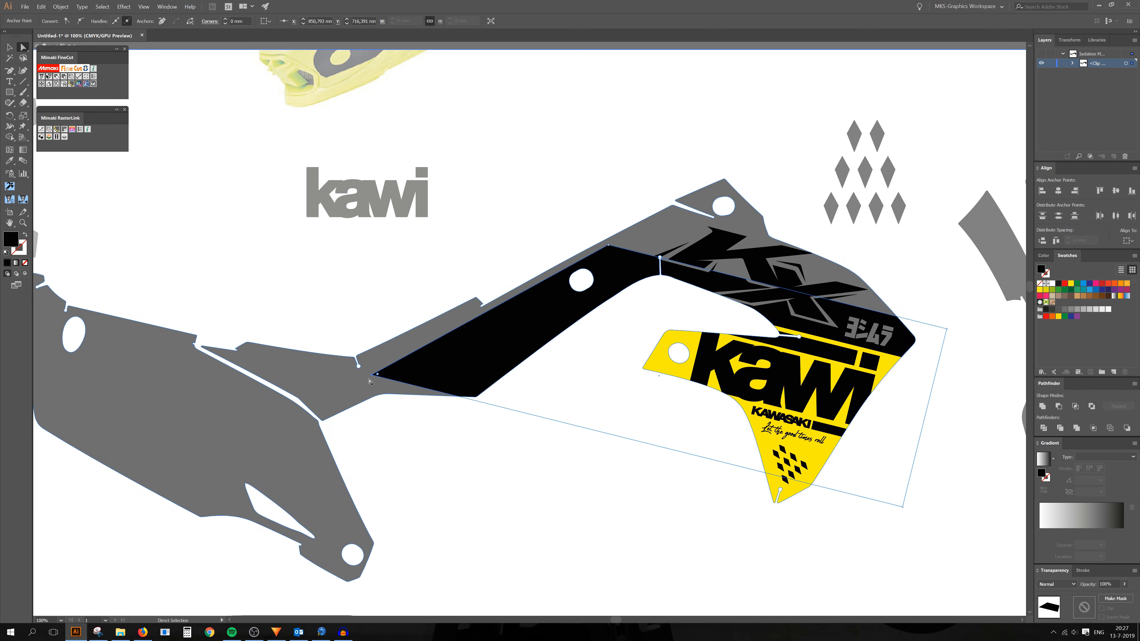
{"action": "scroll", "coordinate": [401, 372], "scroll_direction": "up", "scroll_amount": 3}
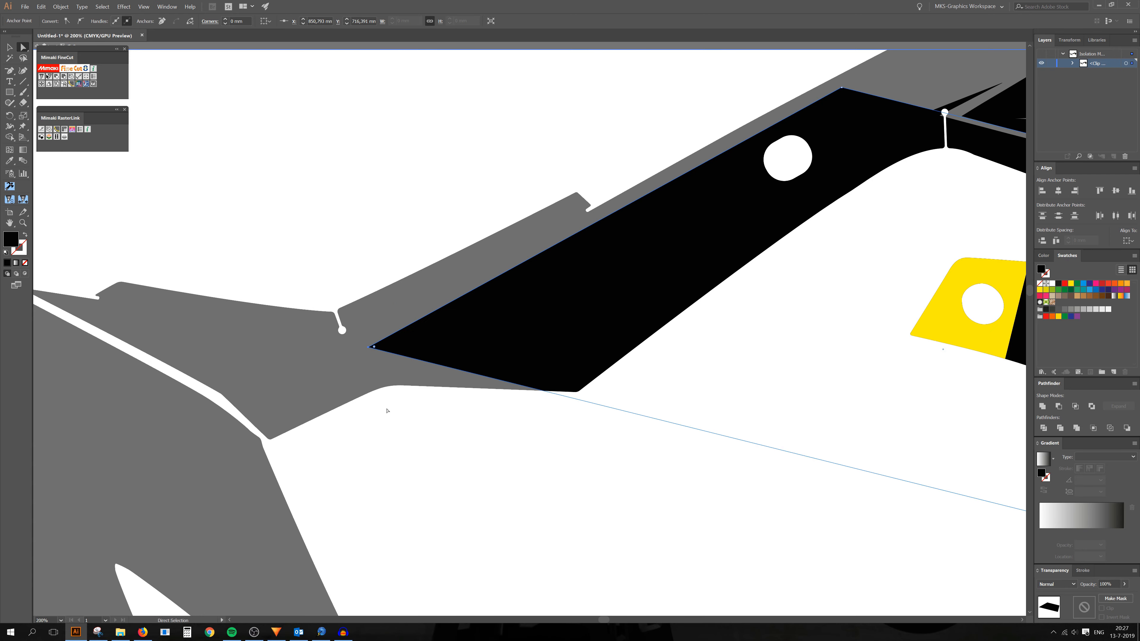
Add anchor points on the black band's lower edge and move them to form a slim tail with an angled notch.
{"action": "key", "text": "plus"}
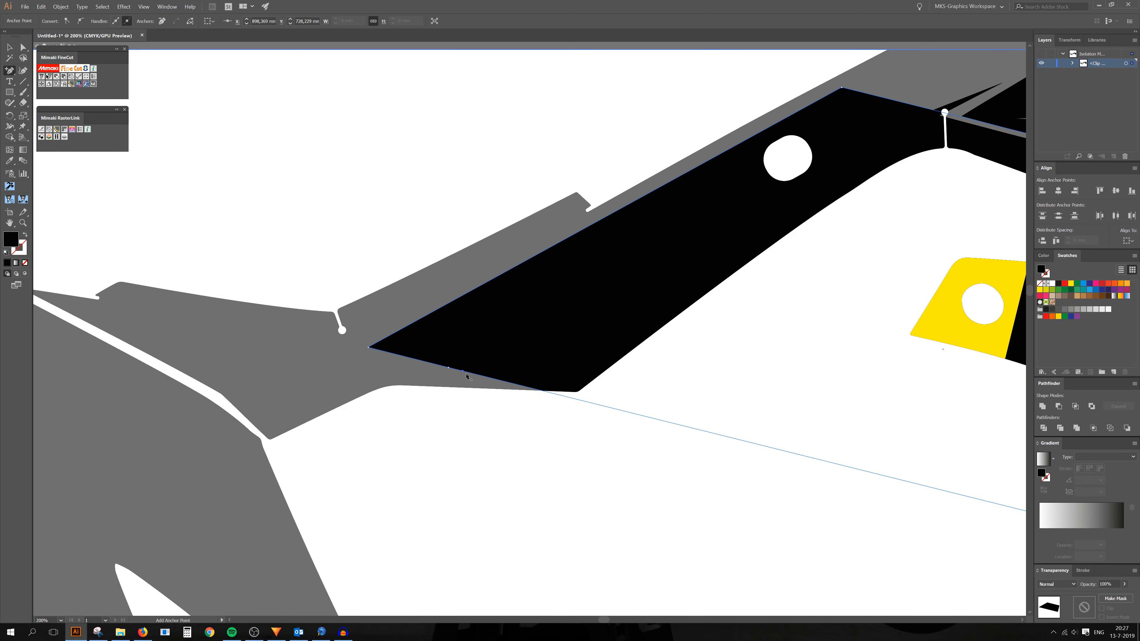
{"action": "key", "text": "a"}
{"action": "scroll", "coordinate": [471, 395], "scroll_direction": "down", "scroll_amount": 1}
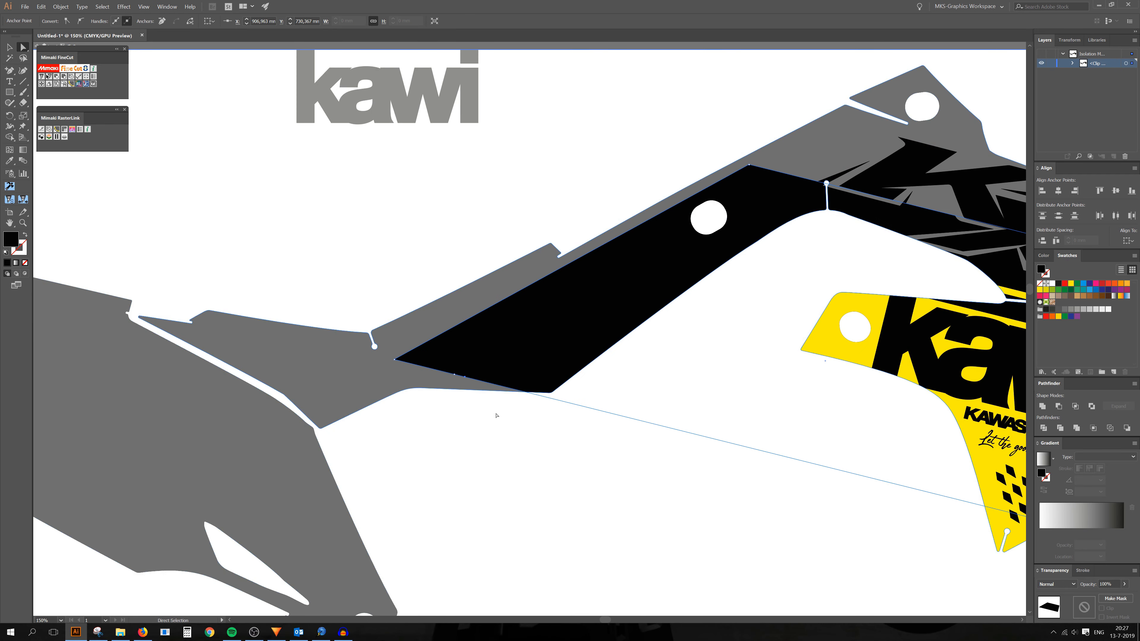
{"action": "key", "text": "plus"}
{"action": "key", "text": "a"}
{"action": "left_click_drag", "start_coordinate": [466, 378], "coordinate": [590, 284]}
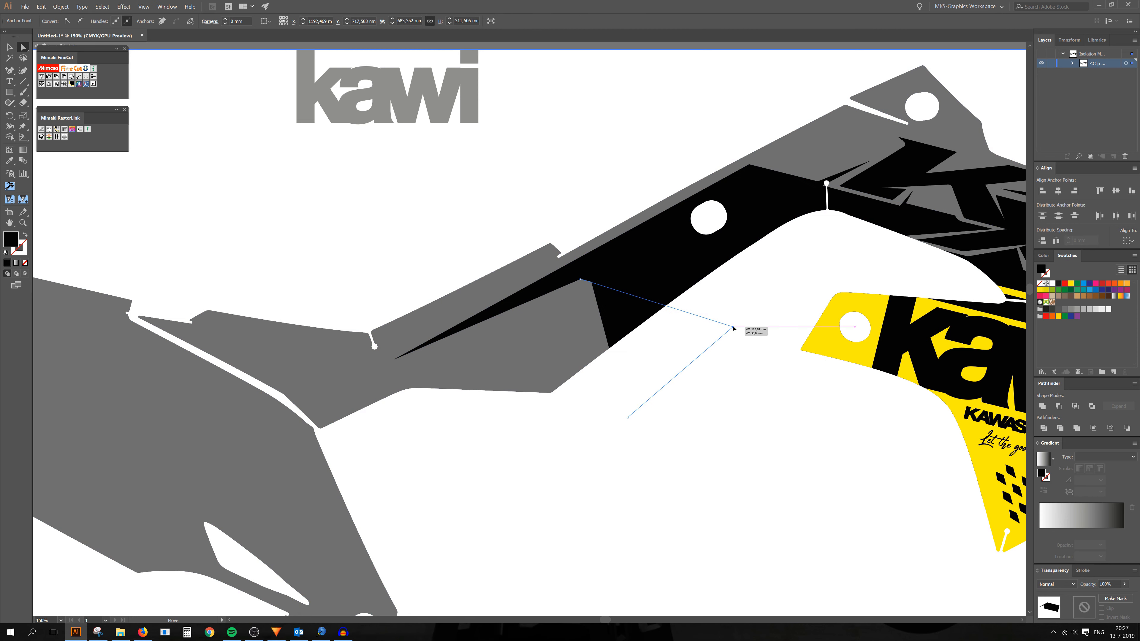
{"action": "scroll", "coordinate": [589, 443], "scroll_direction": "down", "scroll_amount": 3}
{"action": "left_click", "coordinate": [589, 443]}
Round the inner corner of the black band's notch with a radius of about 52 mm.
{"action": "scroll", "coordinate": [576, 347], "scroll_direction": "up", "scroll_amount": 1}
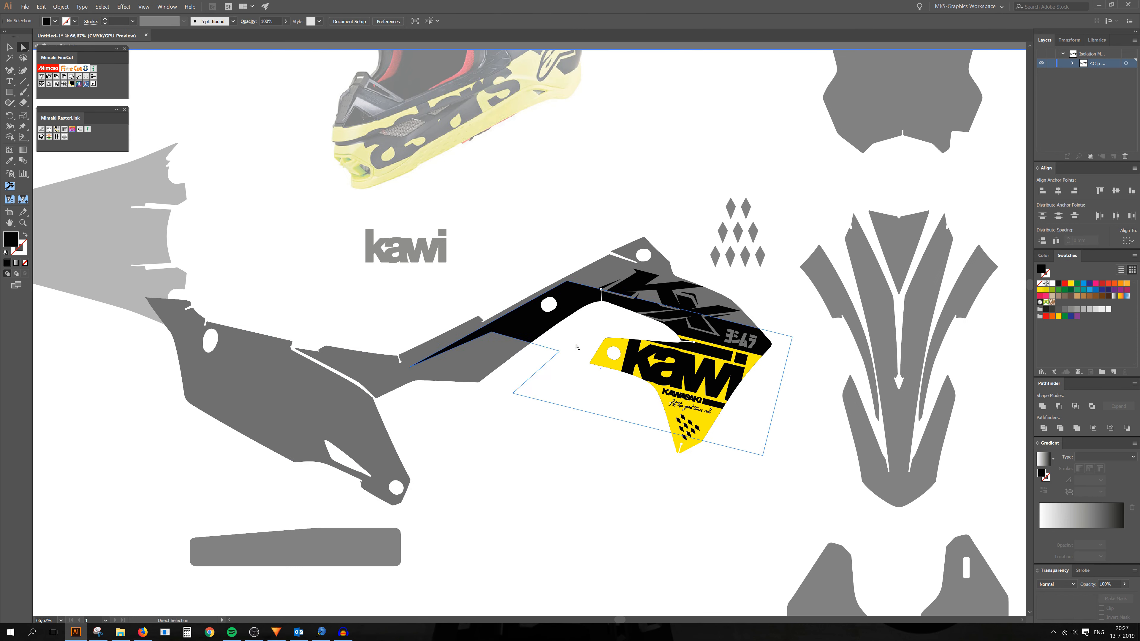
{"action": "scroll", "coordinate": [534, 404], "scroll_direction": "up", "scroll_amount": 1}
{"action": "scroll", "coordinate": [522, 189], "scroll_direction": "down", "scroll_amount": 2}
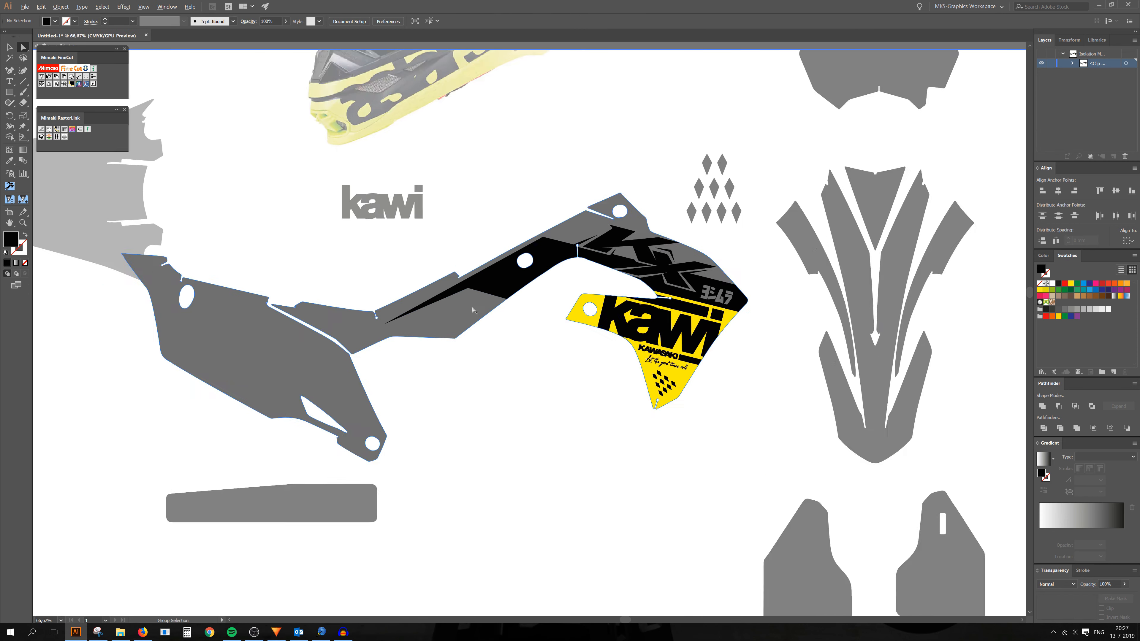
{"action": "scroll", "coordinate": [436, 315], "scroll_direction": "up", "scroll_amount": 2}
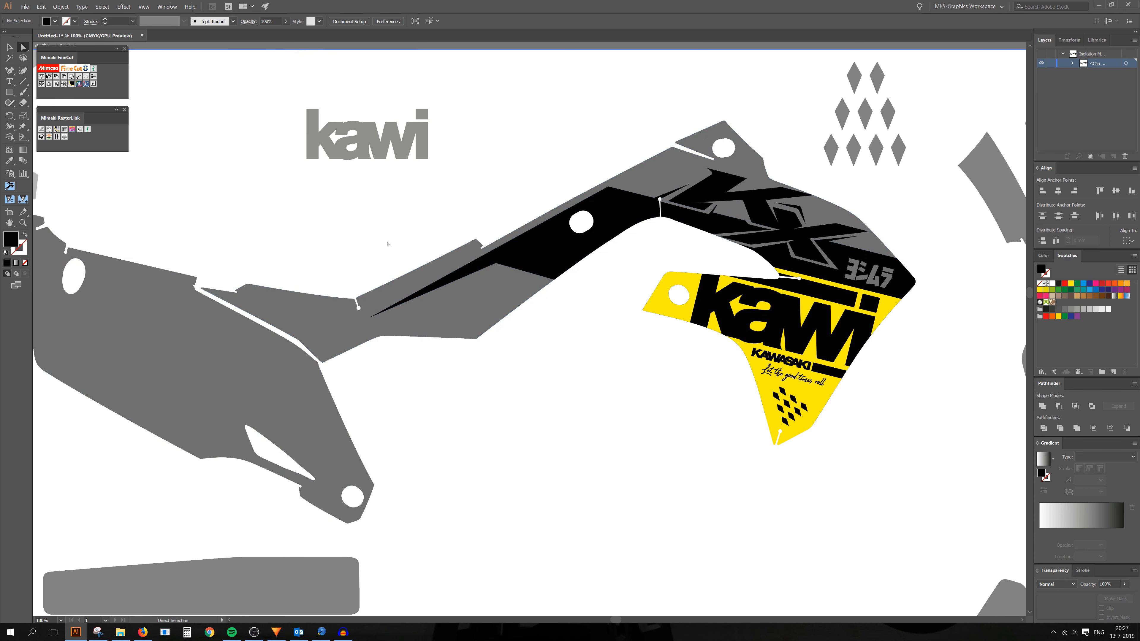
{"action": "left_click", "coordinate": [498, 271]}
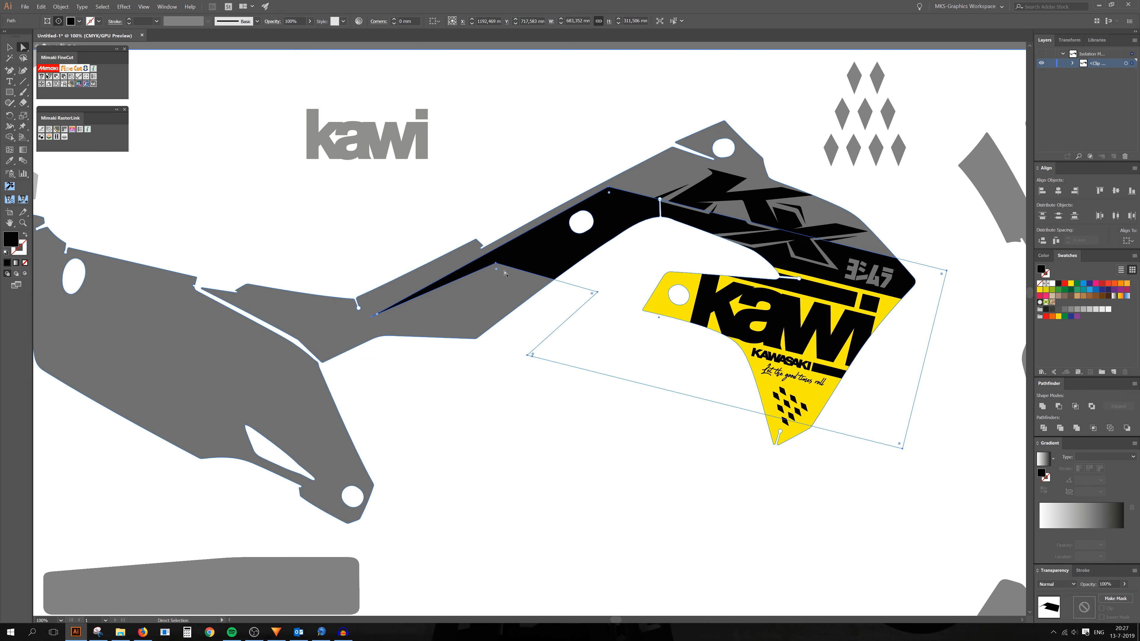
{"action": "left_click_drag", "start_coordinate": [498, 272], "coordinate": [499, 310]}
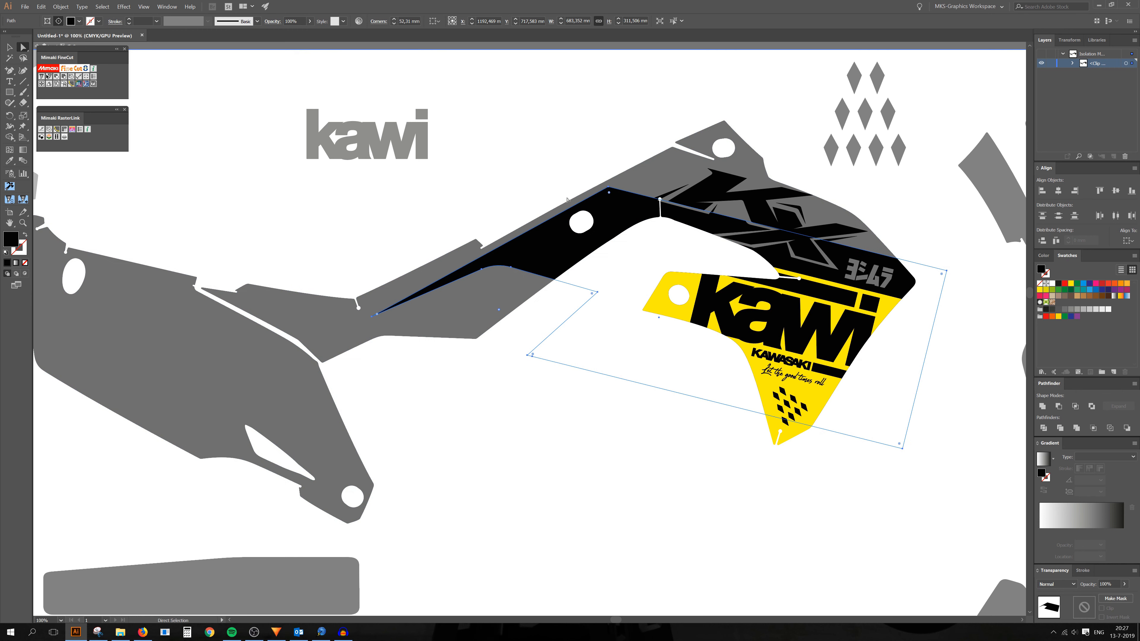
Leave the clip group's isolation mode and examine the shroud graphics against the helmet reference photo.
{"action": "left_click", "coordinate": [465, 431]}
{"action": "scroll", "coordinate": [447, 389], "scroll_direction": "up", "scroll_amount": 3}
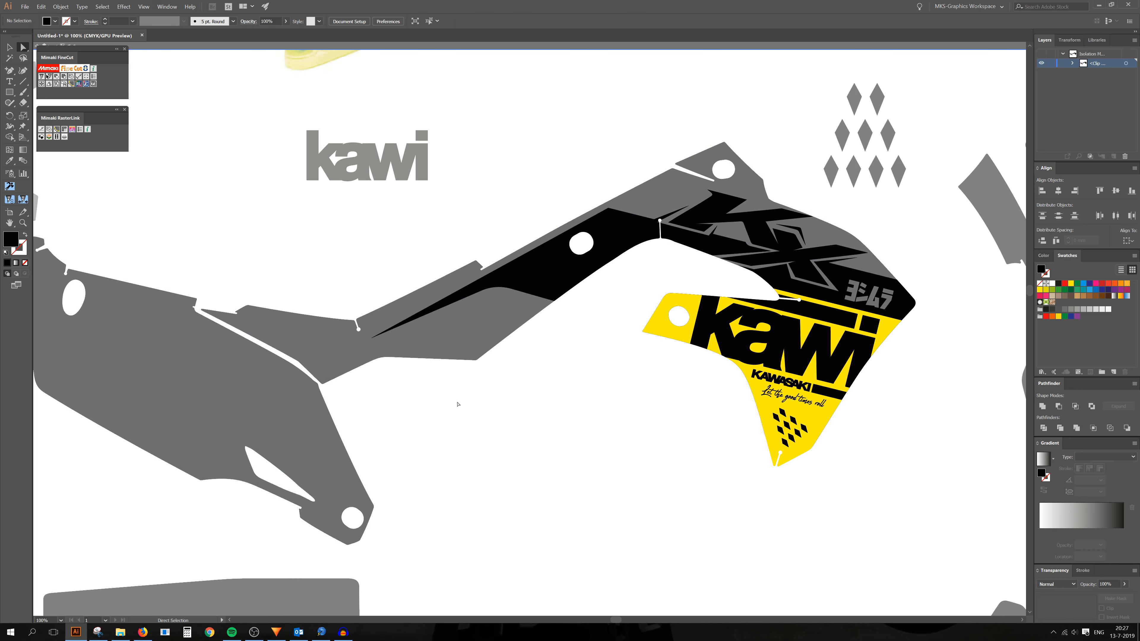
{"action": "scroll", "coordinate": [303, 286], "scroll_direction": "down", "scroll_amount": 1}
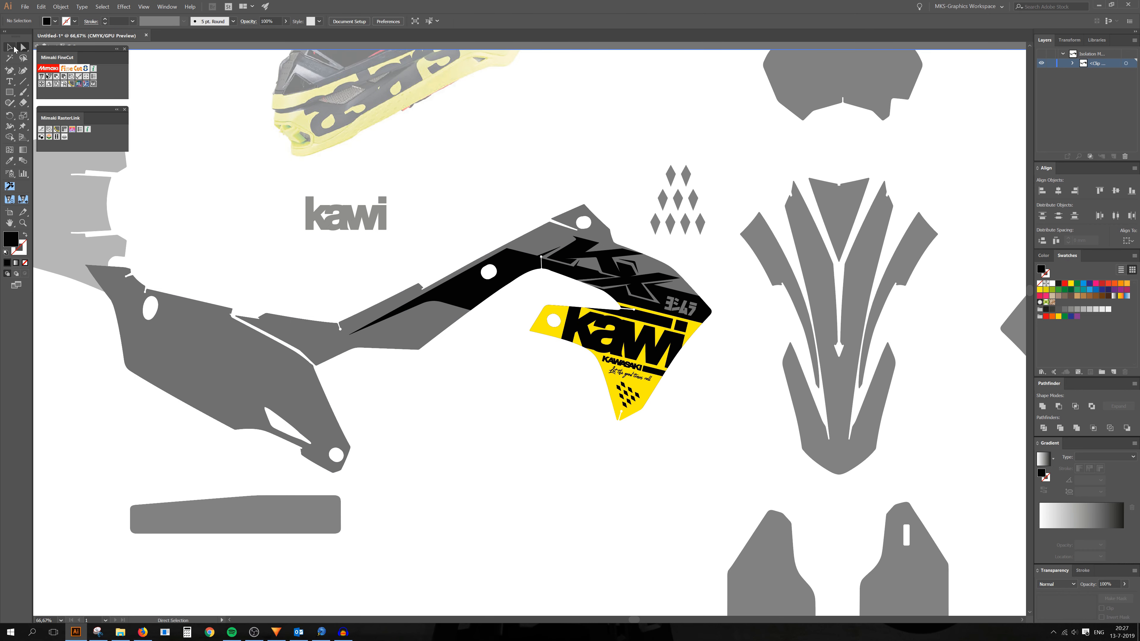
{"action": "left_click", "coordinate": [13, 48]}
{"action": "scroll", "coordinate": [531, 488], "scroll_direction": "up", "scroll_amount": 4}
{"action": "double_click", "coordinate": [649, 208]}
{"action": "scroll", "coordinate": [646, 215], "scroll_direction": "up", "scroll_amount": 4}
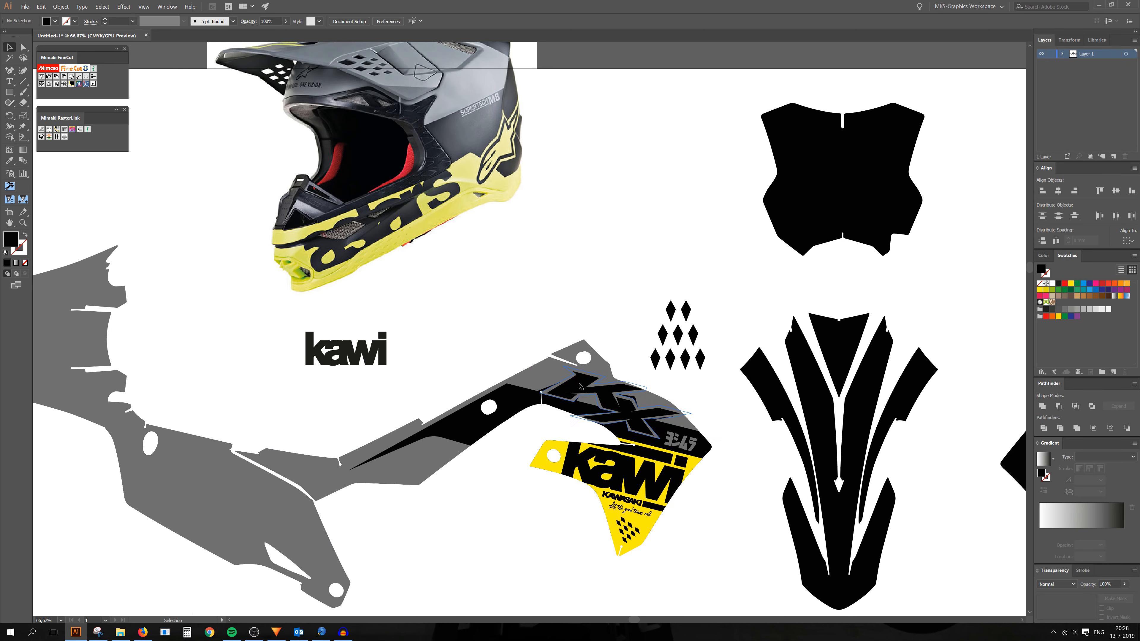
{"action": "scroll", "coordinate": [379, 129], "scroll_direction": "up", "scroll_amount": 3}
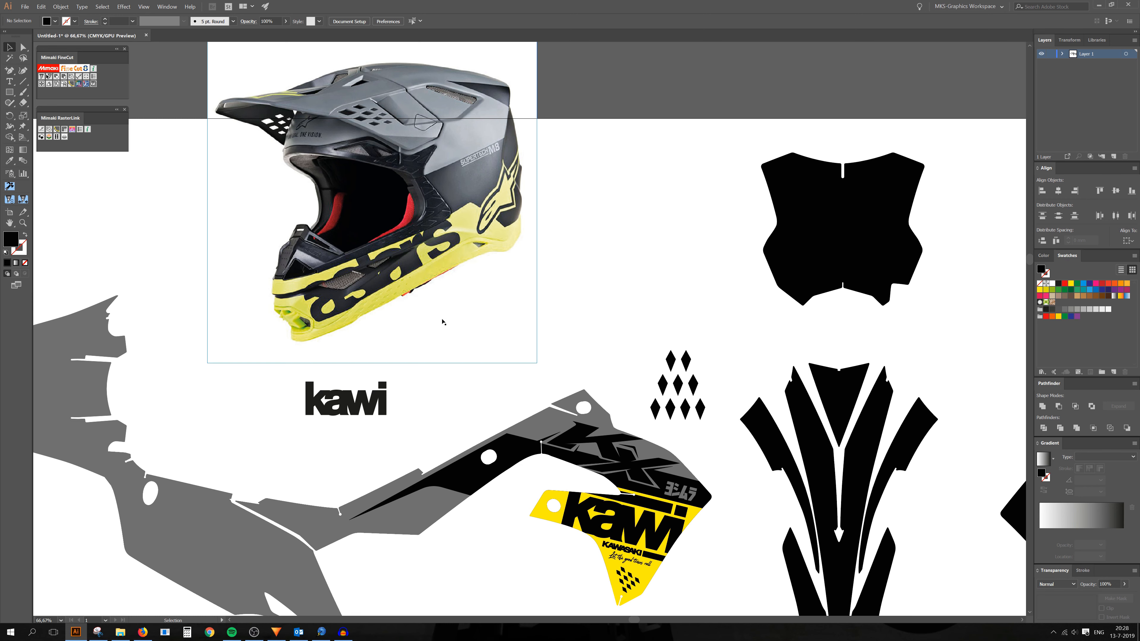
{"action": "scroll", "coordinate": [442, 321], "scroll_direction": "down", "scroll_amount": 6}
{"action": "scroll", "coordinate": [528, 393], "scroll_direction": "up", "scroll_amount": 2}
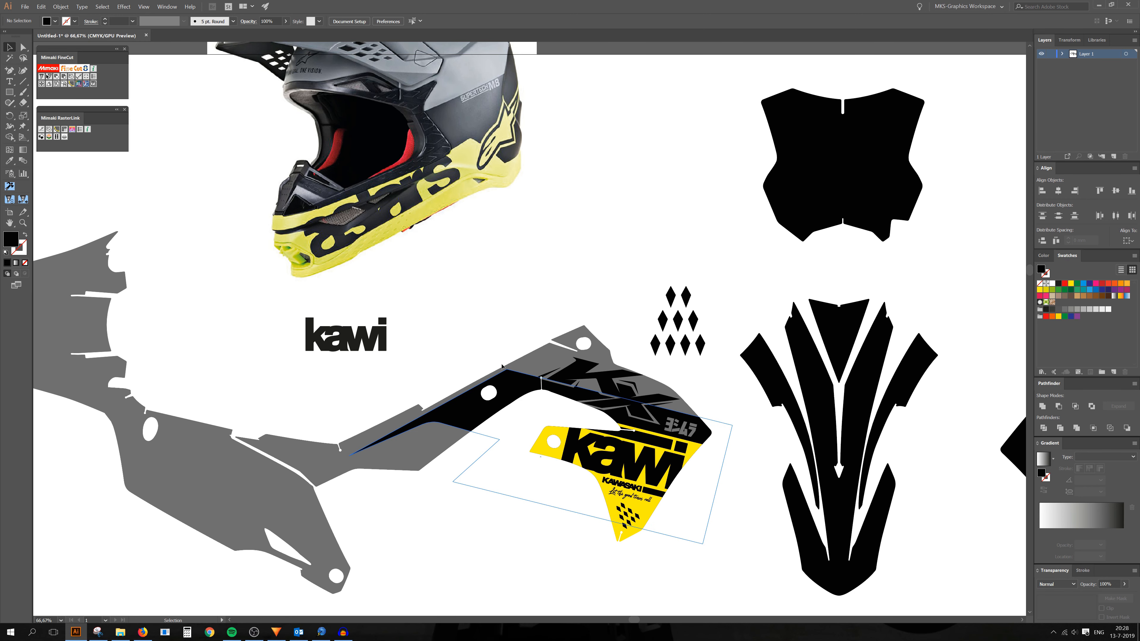
{"action": "scroll", "coordinate": [485, 350], "scroll_direction": "up", "scroll_amount": 1}
{"action": "scroll", "coordinate": [462, 310], "scroll_direction": "down", "scroll_amount": 1}
{"action": "scroll", "coordinate": [469, 234], "scroll_direction": "up", "scroll_amount": 2}
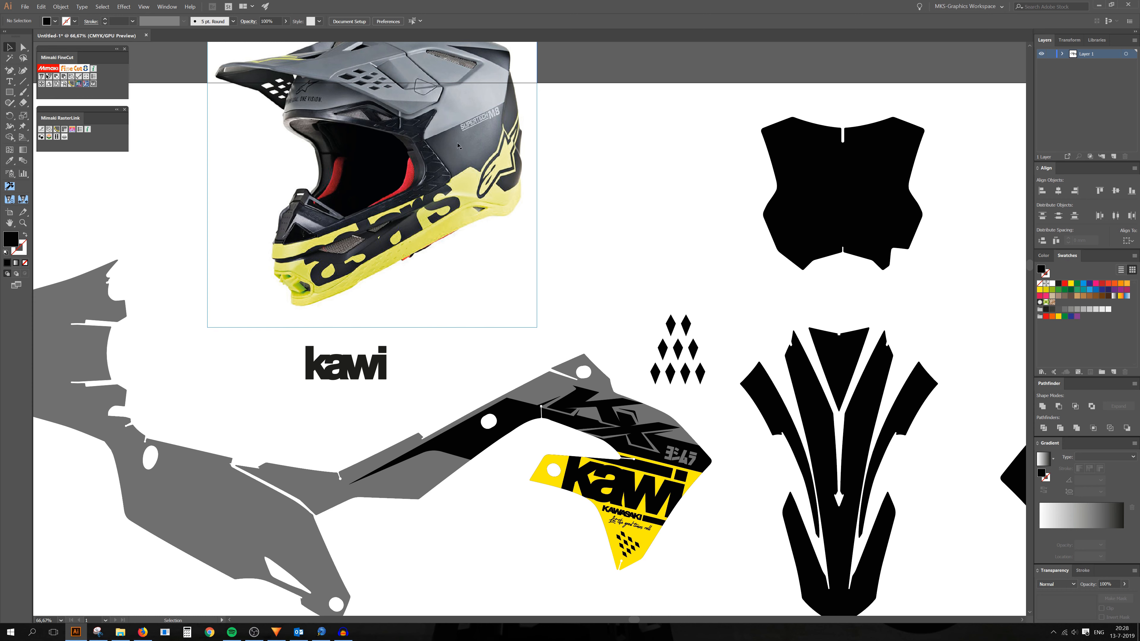
{"action": "scroll", "coordinate": [362, 210], "scroll_direction": "down", "scroll_amount": 6}
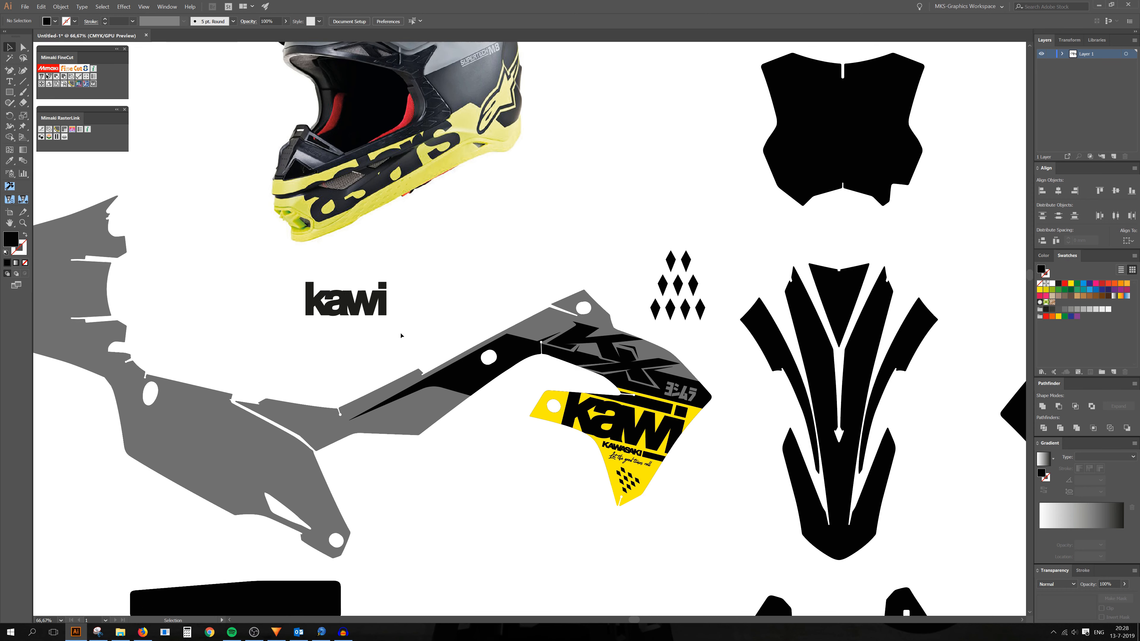
{"action": "scroll", "coordinate": [432, 343], "scroll_direction": "up", "scroll_amount": 3}
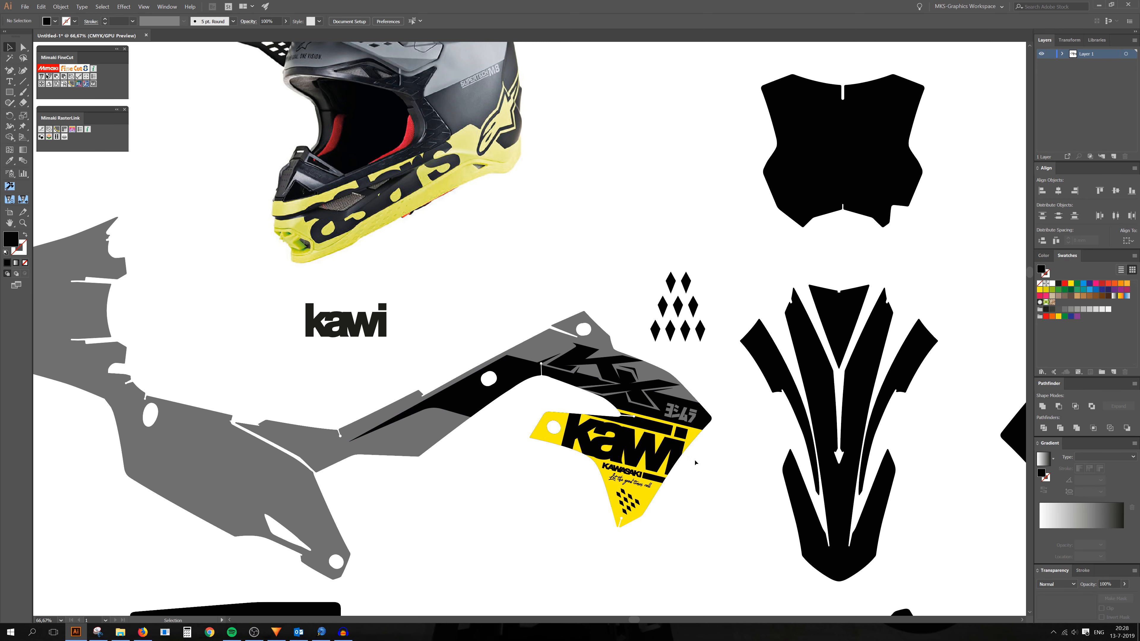
{"action": "scroll", "coordinate": [674, 480], "scroll_direction": "down", "scroll_amount": 1}
{"action": "scroll", "coordinate": [674, 480], "scroll_direction": "up", "scroll_amount": 1}
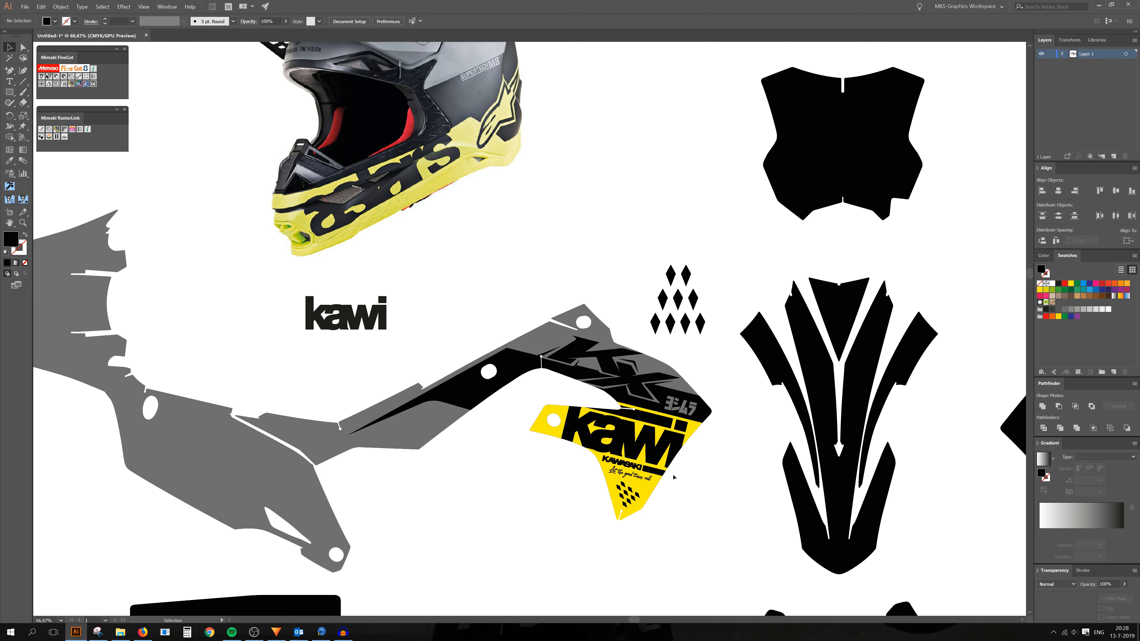
{"action": "scroll", "coordinate": [453, 273], "scroll_direction": "up", "scroll_amount": 1}
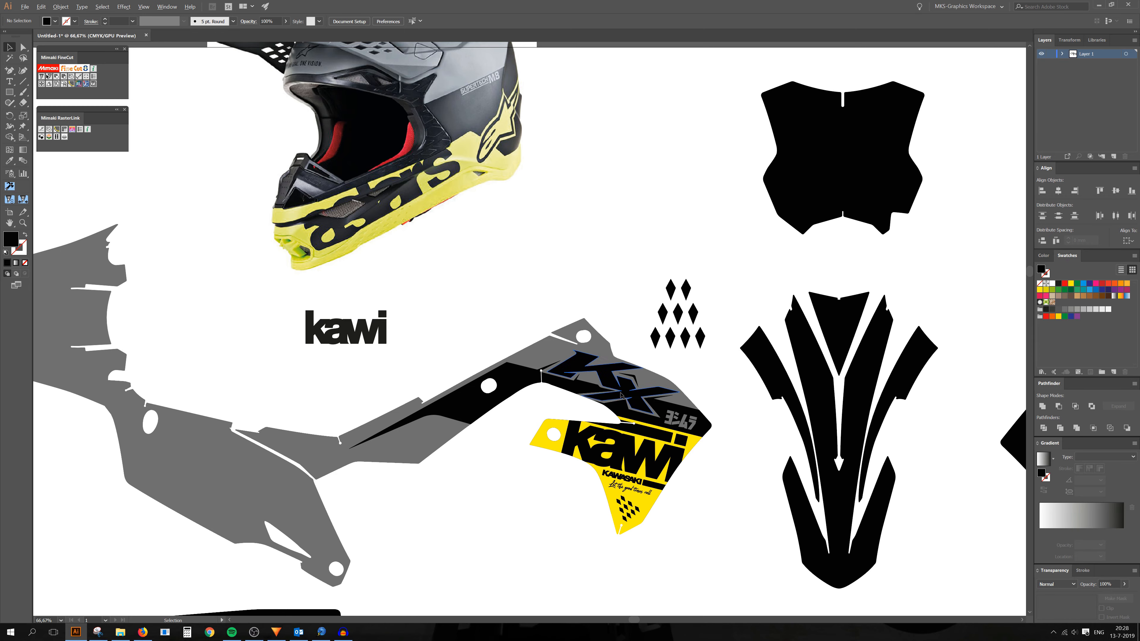
Isolate the shroud's clip group and draw a closed five-sided black shape, about 116 by 55 mm, between the band's top edge and the KX logo.
{"action": "scroll", "coordinate": [616, 394], "scroll_direction": "up", "scroll_amount": 3}
{"action": "left_click", "coordinate": [326, 327]}
{"action": "left_click", "coordinate": [342, 417]}
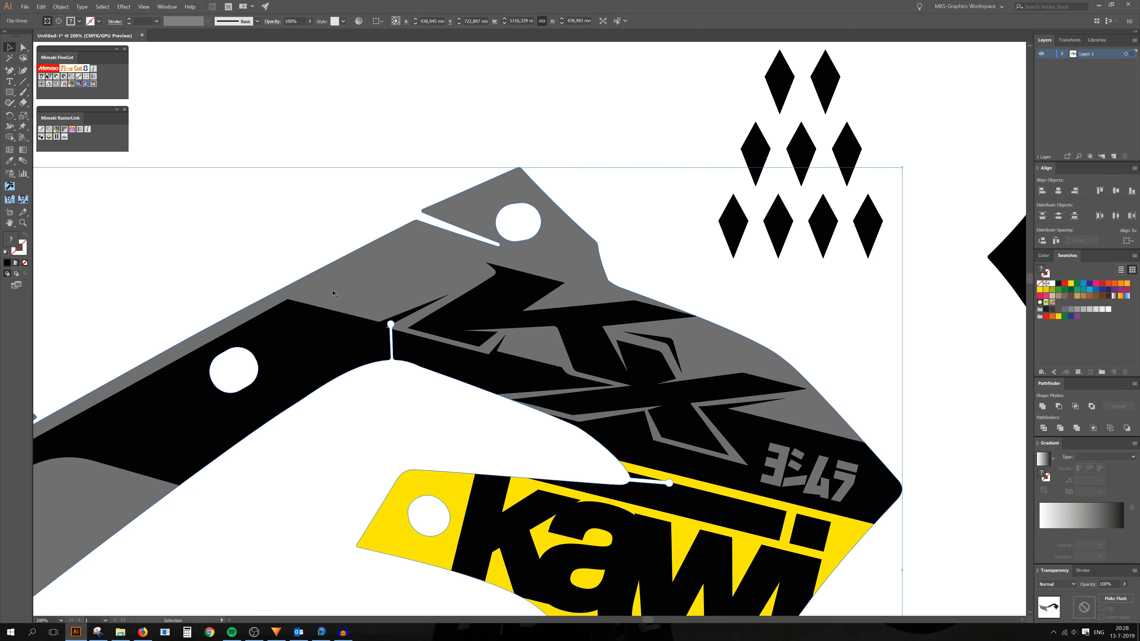
{"action": "double_click", "coordinate": [326, 326]}
{"action": "left_click_drag", "start_coordinate": [9, 71], "coordinate": [28, 72]}
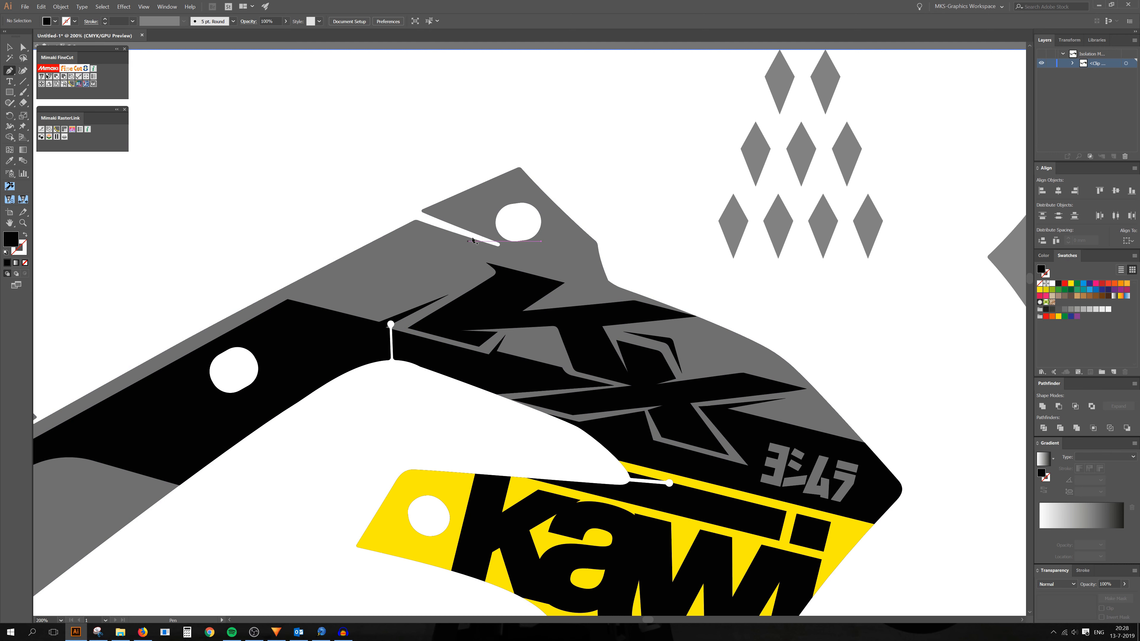
{"action": "left_click", "coordinate": [288, 300]}
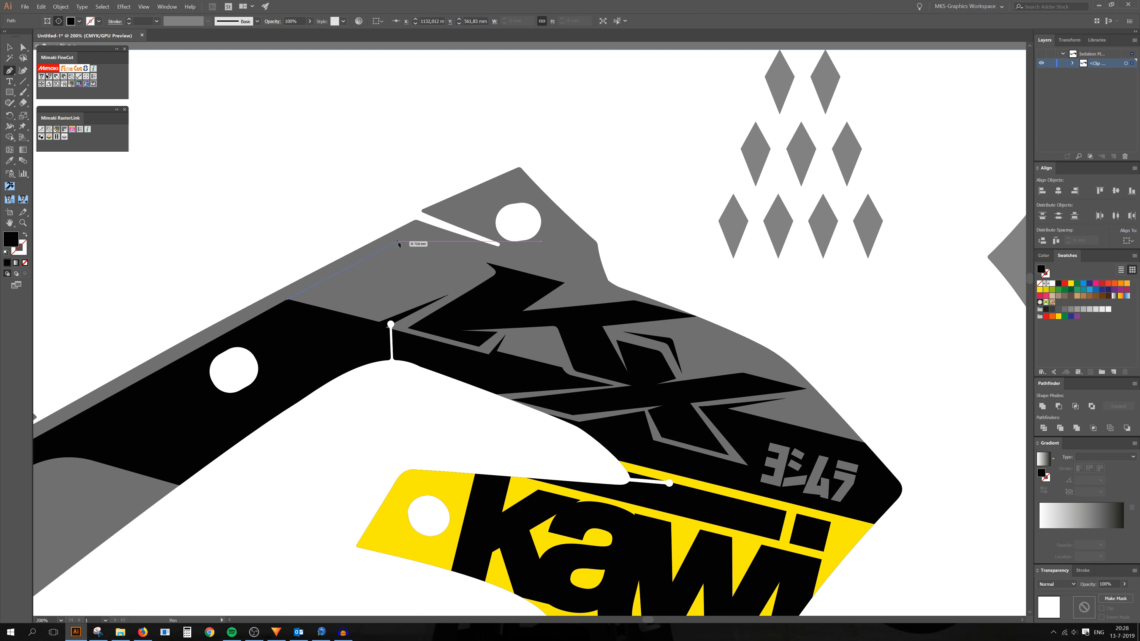
{"action": "left_click", "coordinate": [412, 233]}
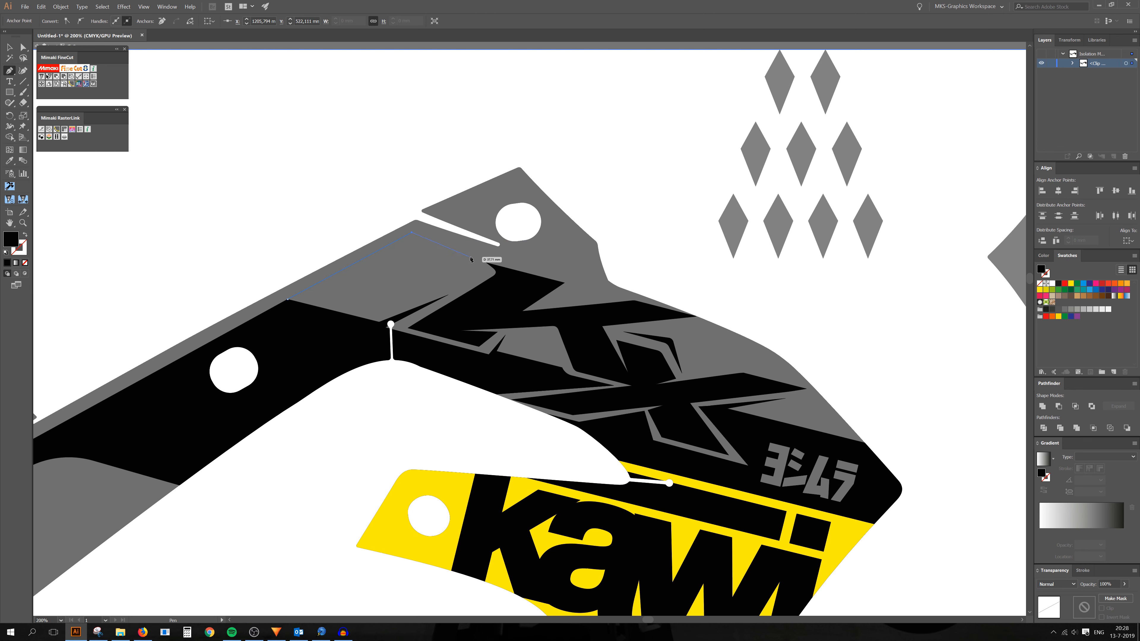
{"action": "left_click", "coordinate": [467, 247]}
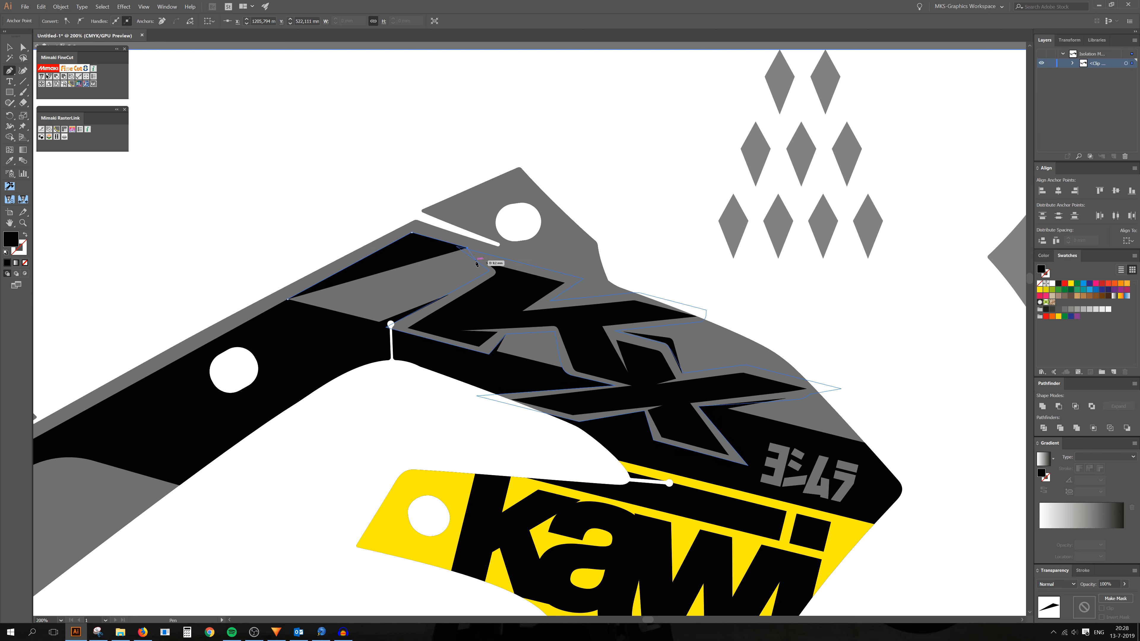
{"action": "left_click", "coordinate": [484, 270]}
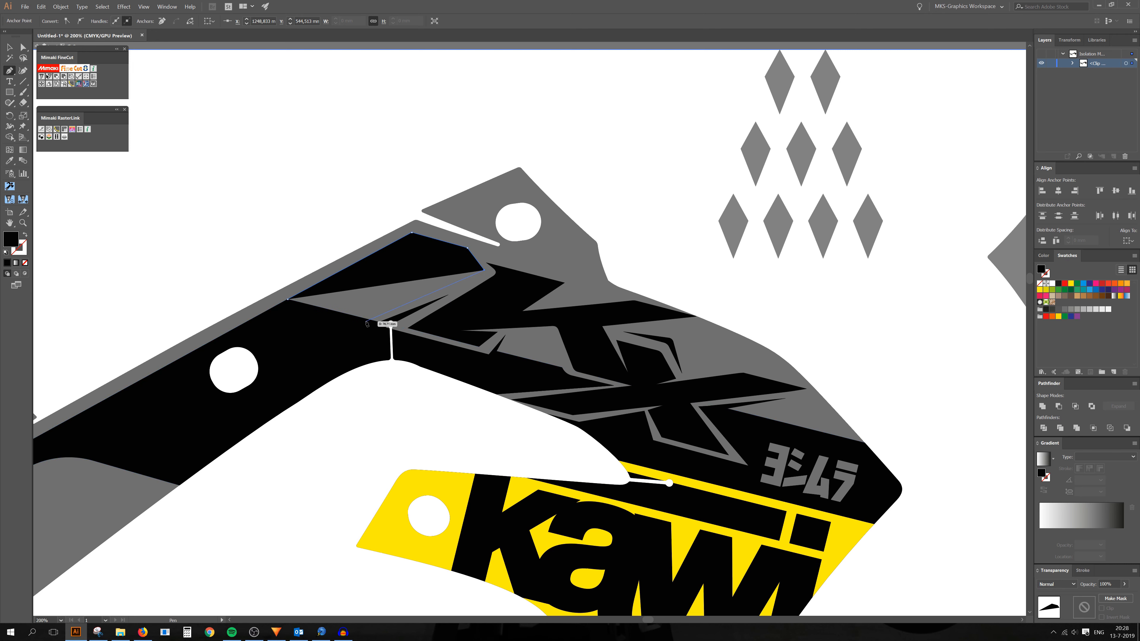
{"action": "left_click", "coordinate": [353, 324]}
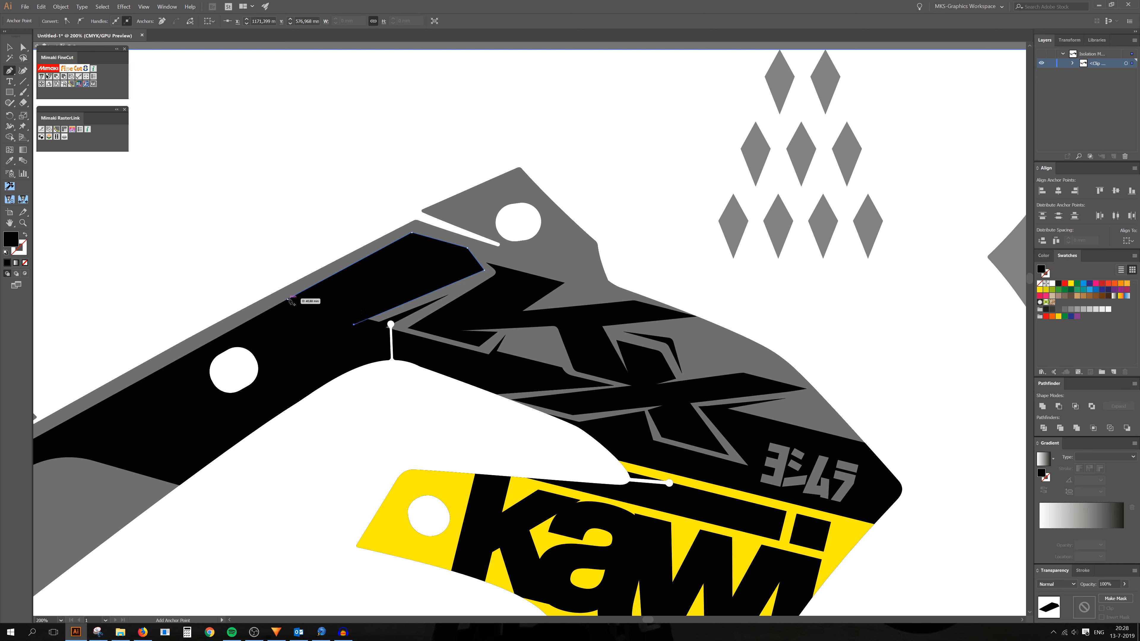
{"action": "left_click", "coordinate": [288, 299]}
Move the new black shape's front corner point slightly back from the KX logo.
{"action": "left_click", "coordinate": [23, 47]}
{"action": "left_click", "coordinate": [434, 282]}
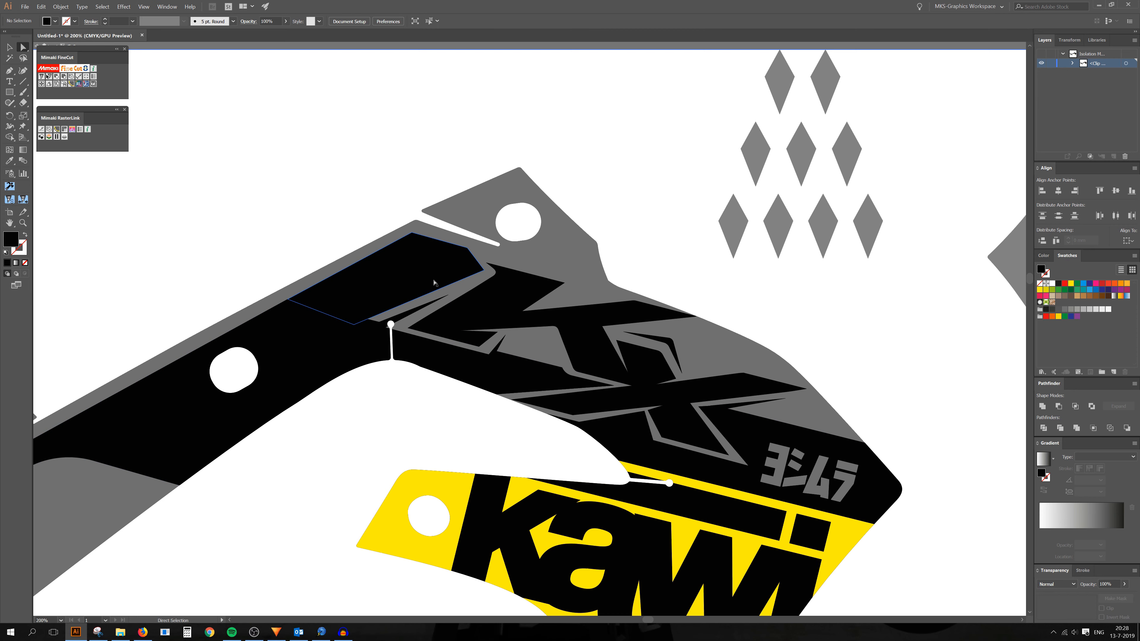
{"action": "scroll", "coordinate": [466, 277], "scroll_direction": "up", "scroll_amount": 3}
{"action": "left_click_drag", "start_coordinate": [517, 260], "coordinate": [506, 259]}
{"action": "scroll", "coordinate": [491, 260], "scroll_direction": "down", "scroll_amount": 4}
Fill the new shape with a linear gradient and set its dark stop to RGB black, 000000.
{"action": "left_click", "coordinate": [9, 46]}
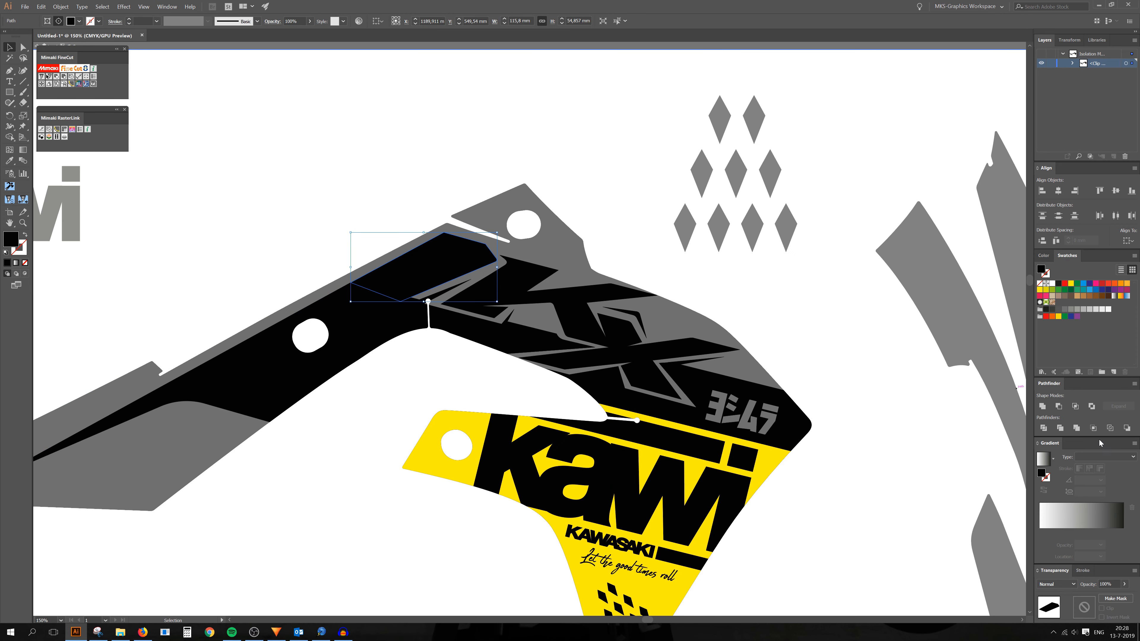
{"action": "left_click", "coordinate": [1082, 515]}
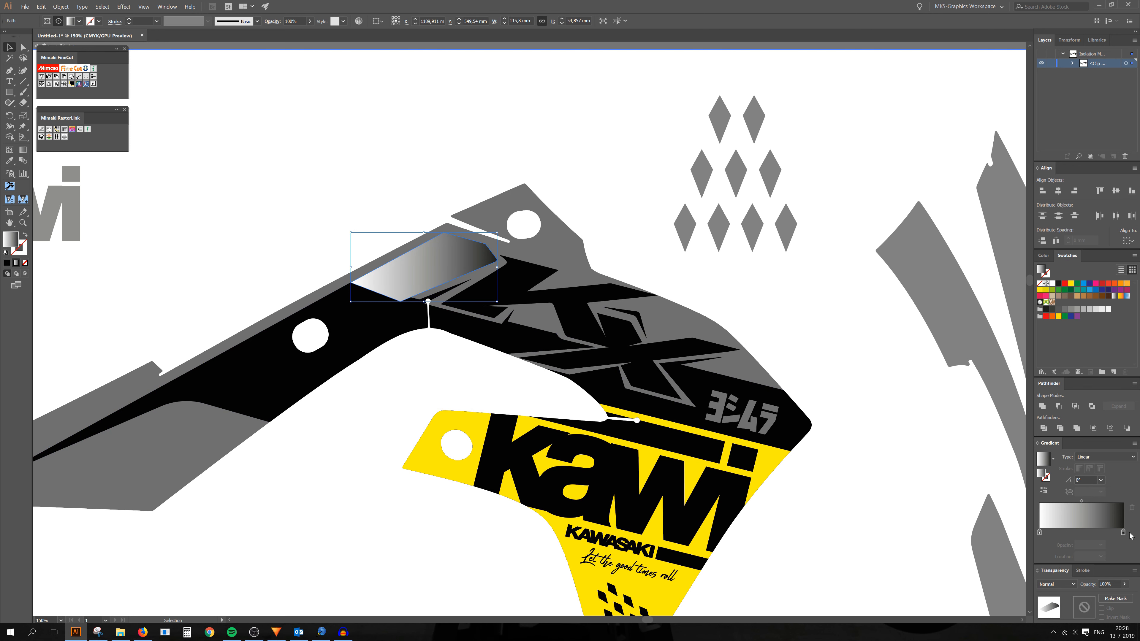
{"action": "double_click", "coordinate": [1124, 532]}
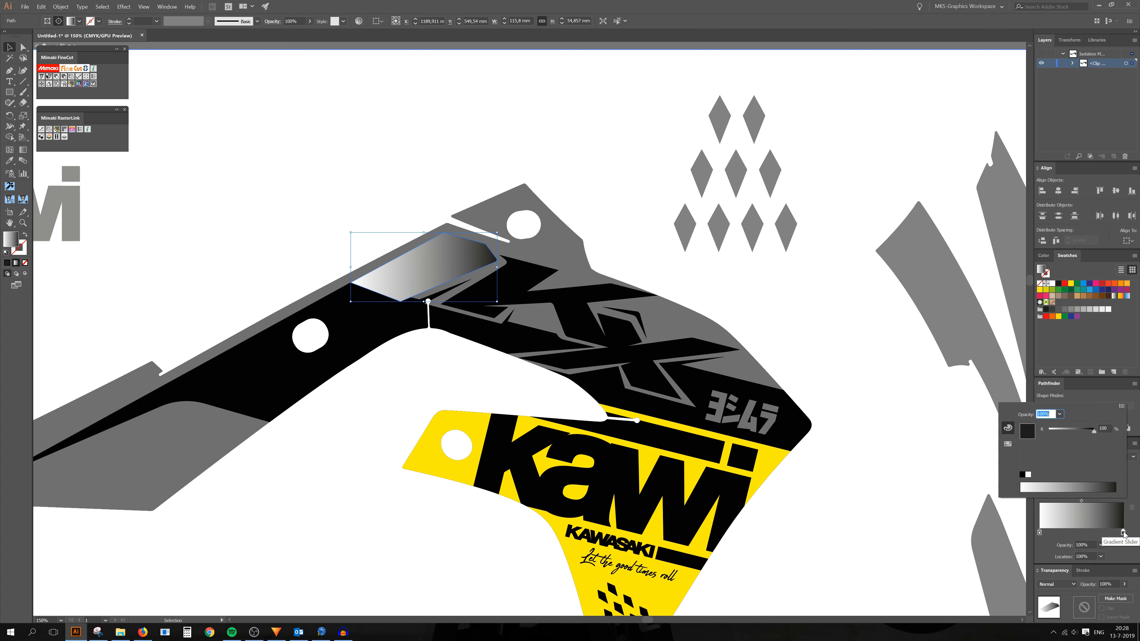
{"action": "left_click", "coordinate": [1123, 405]}
{"action": "left_click", "coordinate": [1086, 418]}
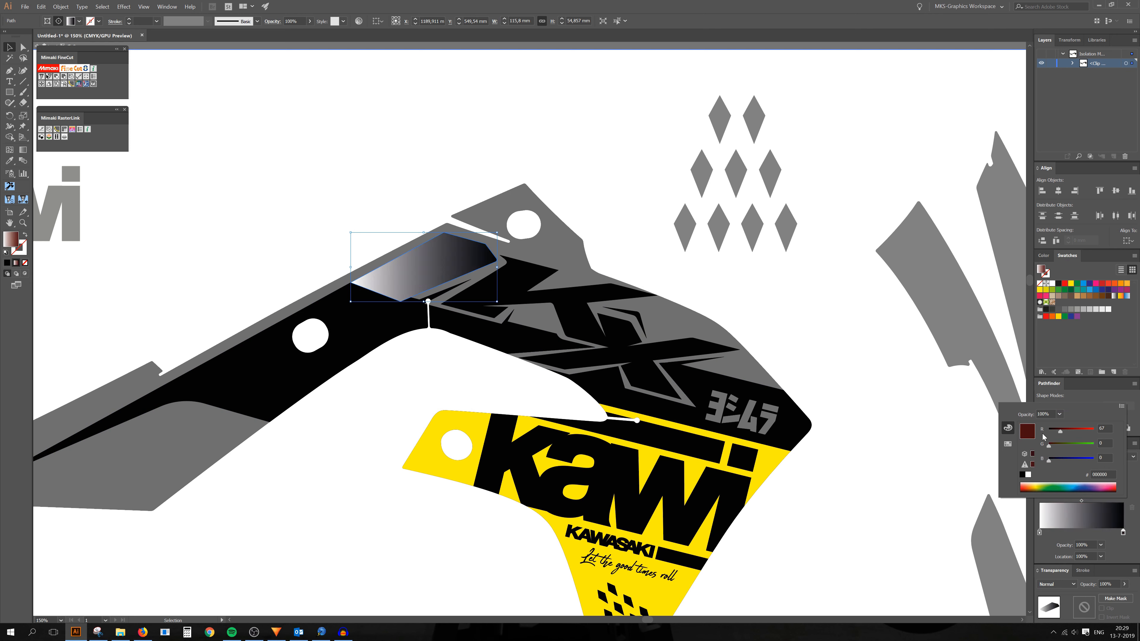
{"action": "left_click", "coordinate": [1083, 399]}
Change the gradient's white stop to RGB black and set its opacity to 0%.
{"action": "double_click", "coordinate": [1039, 533]}
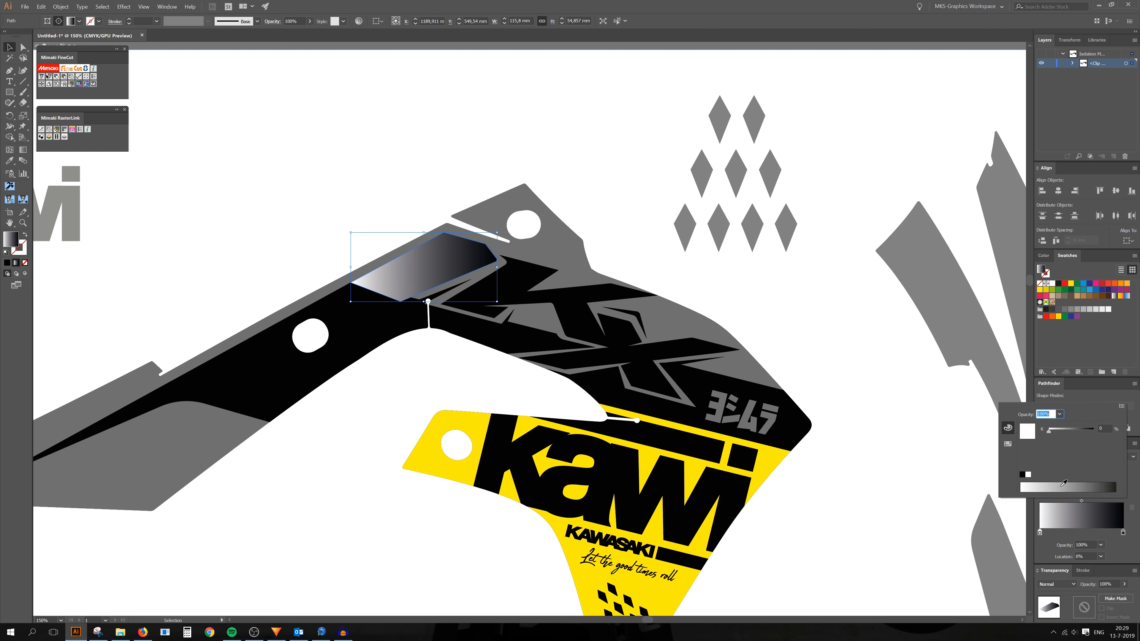
{"action": "left_click", "coordinate": [1122, 407]}
{"action": "left_click", "coordinate": [1077, 417]}
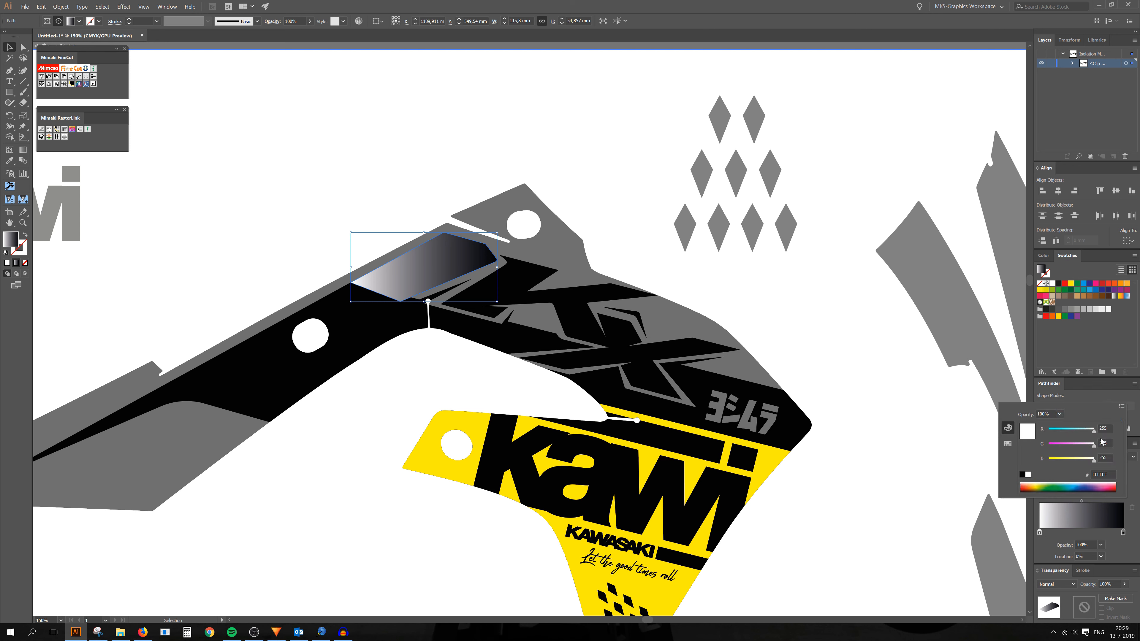
{"action": "left_click_drag", "start_coordinate": [1094, 431], "coordinate": [1042, 461]}
{"action": "left_click", "coordinate": [1059, 414]}
{"action": "left_click", "coordinate": [1071, 427]}
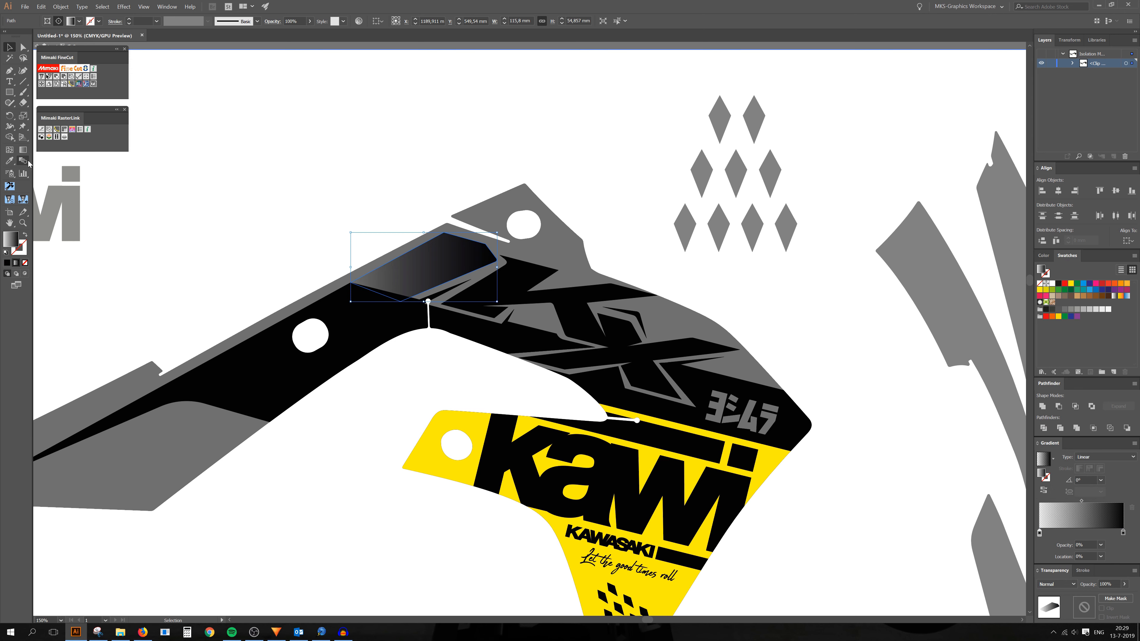
Redirect the gradient at about -105° so the shape fades from transparent at its upper edge to solid black towards the band.
{"action": "left_click", "coordinate": [23, 150]}
{"action": "scroll", "coordinate": [413, 304], "scroll_direction": "up", "scroll_amount": 1}
{"action": "mouse_move", "coordinate": [363, 338]}
{"action": "left_mouse_down"}
{"action": "mouse_move", "coordinate": [458, 268]}
{"action": "mouse_move", "coordinate": [365, 314]}
{"action": "mouse_move", "coordinate": [428, 289]}
{"action": "mouse_move", "coordinate": [404, 314]}
{"action": "left_mouse_up"}
{"action": "scroll", "coordinate": [365, 317], "scroll_direction": "up", "scroll_amount": 1}
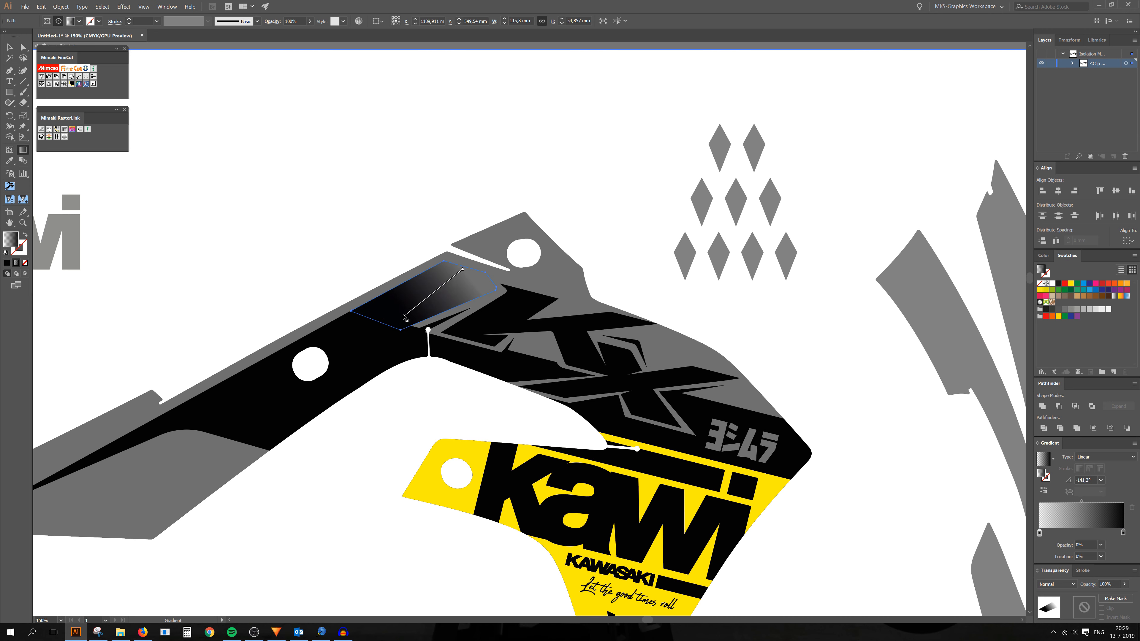
{"action": "scroll", "coordinate": [433, 299], "scroll_direction": "up", "scroll_amount": 2}
{"action": "left_click_drag", "start_coordinate": [485, 260], "coordinate": [434, 316]}
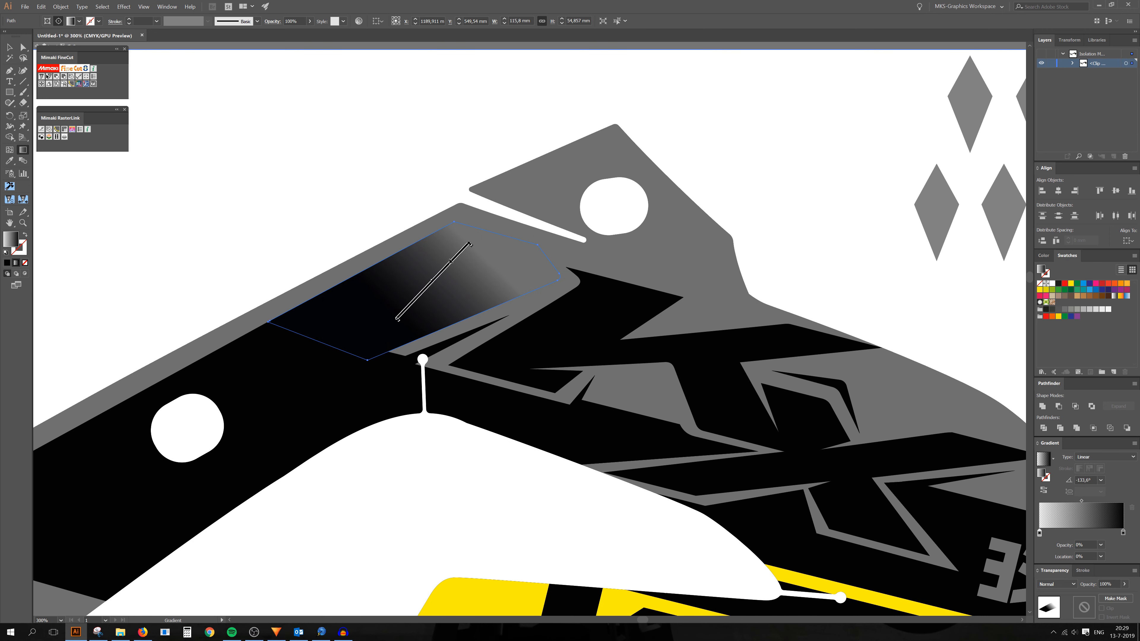
{"action": "mouse_move", "coordinate": [459, 234]}
{"action": "left_mouse_down"}
{"action": "mouse_move", "coordinate": [427, 310]}
{"action": "mouse_move", "coordinate": [405, 323]}
{"action": "left_mouse_up"}
{"action": "left_click_drag", "start_coordinate": [460, 235], "coordinate": [433, 340]}
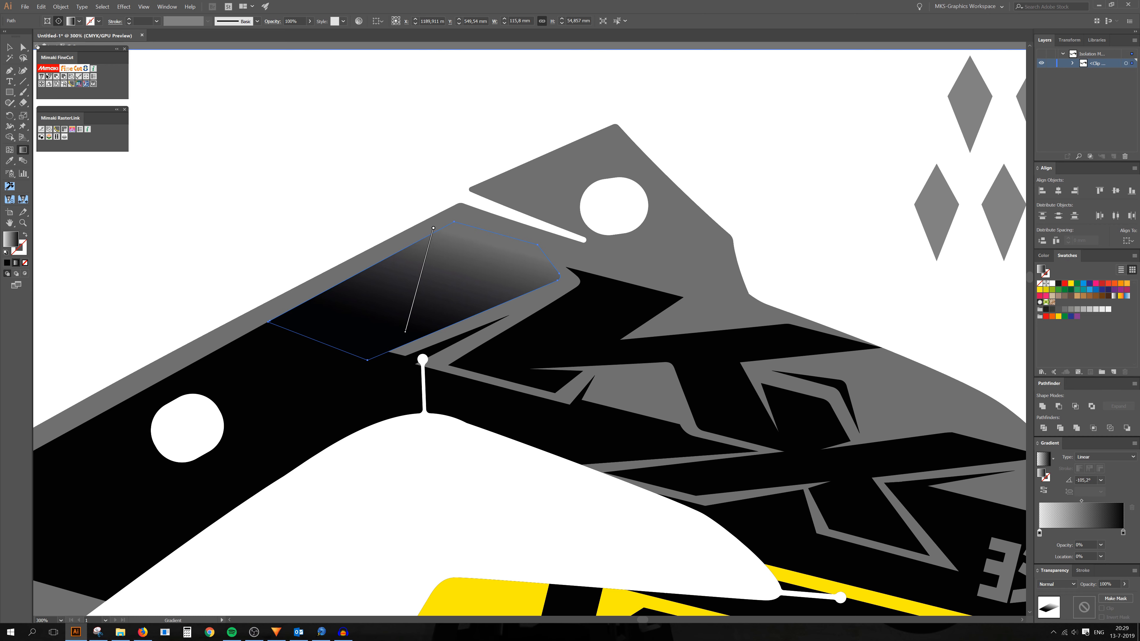
{"action": "left_click", "coordinate": [26, 50]}
{"action": "left_click", "coordinate": [249, 157]}
{"action": "scroll", "coordinate": [464, 271], "scroll_direction": "down", "scroll_amount": 2}
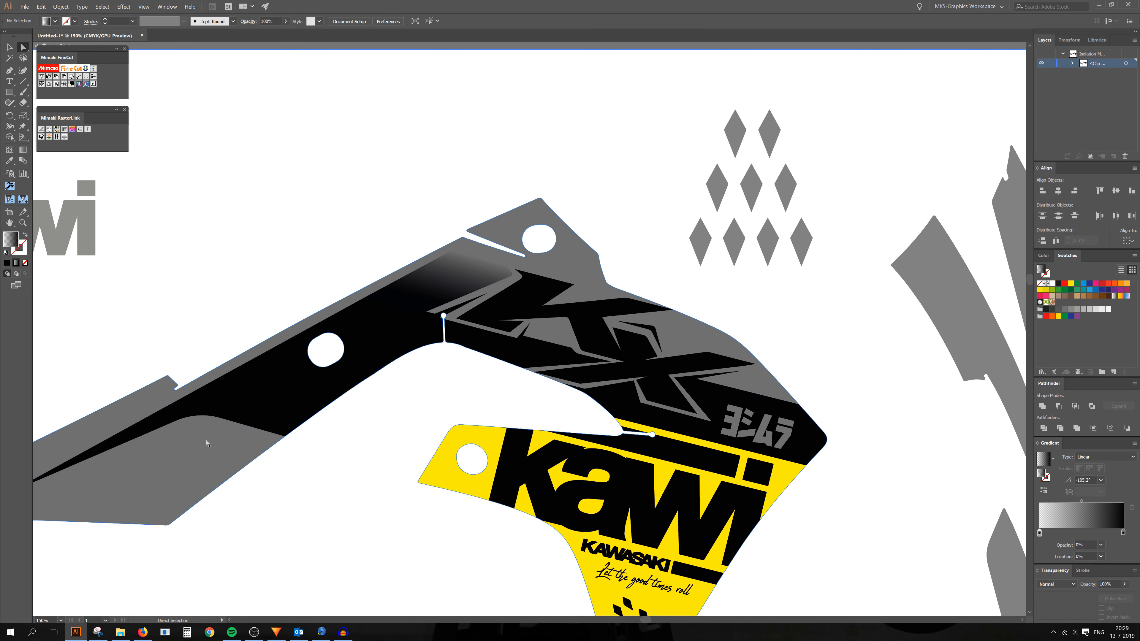
{"action": "scroll", "coordinate": [207, 444], "scroll_direction": "down", "scroll_amount": 2}
{"action": "scroll", "coordinate": [207, 438], "scroll_direction": "down", "scroll_amount": 1}
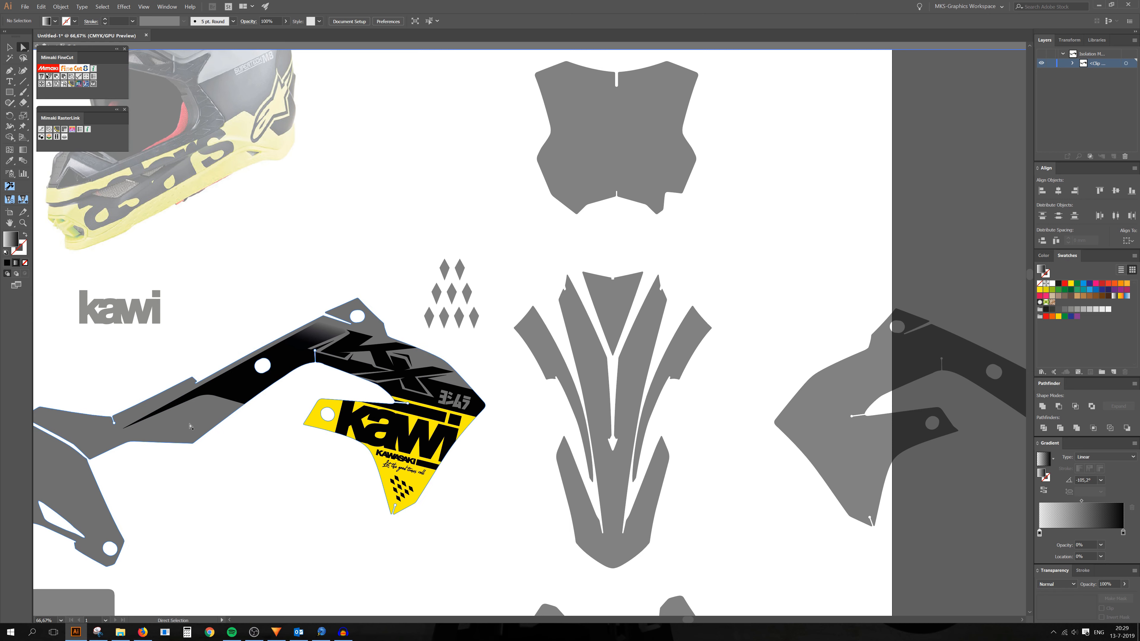
Delete the thin black sliver between the gradient shape and the KX logo, above the slot.
{"action": "scroll", "coordinate": [288, 349], "scroll_direction": "up", "scroll_amount": 3}
{"action": "left_click", "coordinate": [389, 340]}
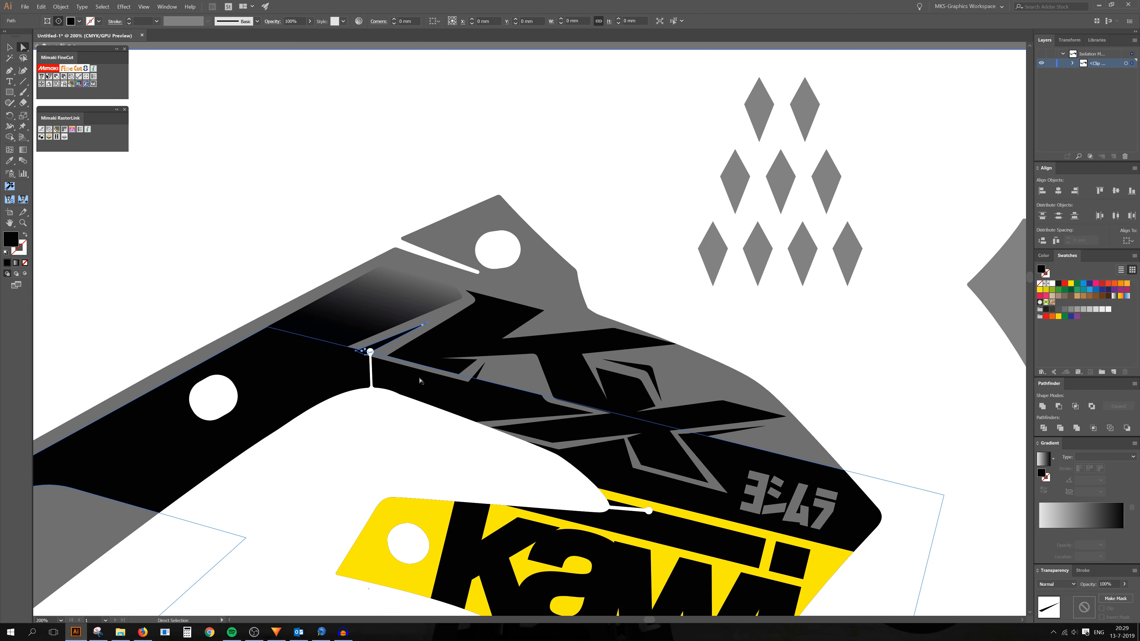
{"action": "key", "text": "Delete"}
Move the gradient shape's lower corner point forward to the slot so it runs along the black band's top edge.
{"action": "left_click", "coordinate": [372, 320]}
{"action": "scroll", "coordinate": [355, 345], "scroll_direction": "up", "scroll_amount": 2}
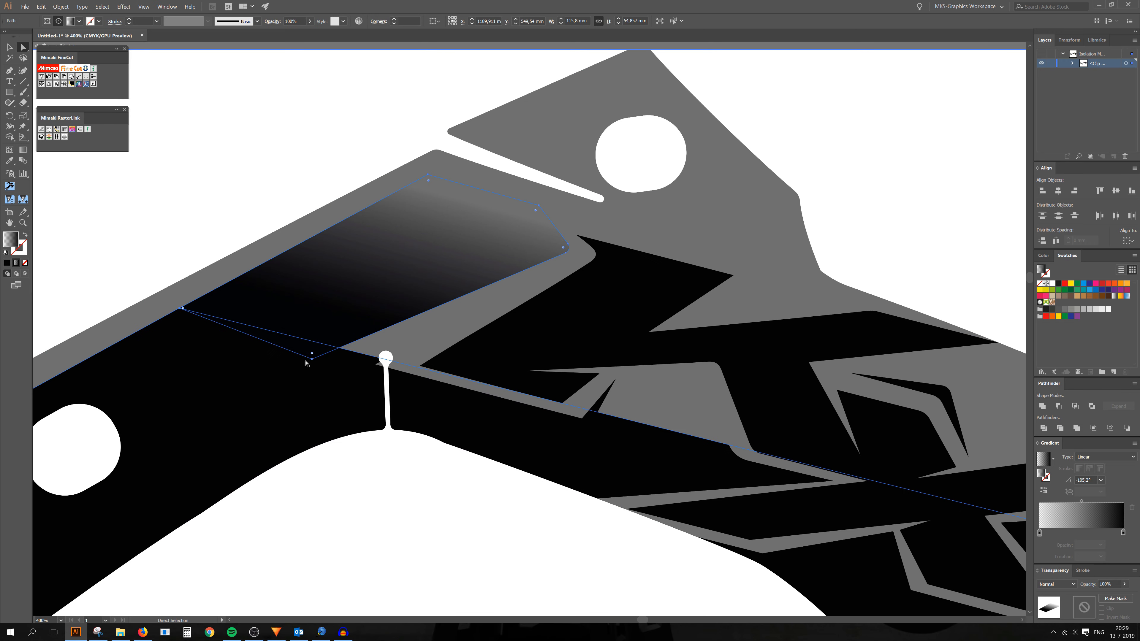
{"action": "left_click_drag", "start_coordinate": [312, 360], "coordinate": [371, 368]}
{"action": "scroll", "coordinate": [385, 374], "scroll_direction": "down", "scroll_amount": 4}
{"action": "left_click", "coordinate": [641, 318]}
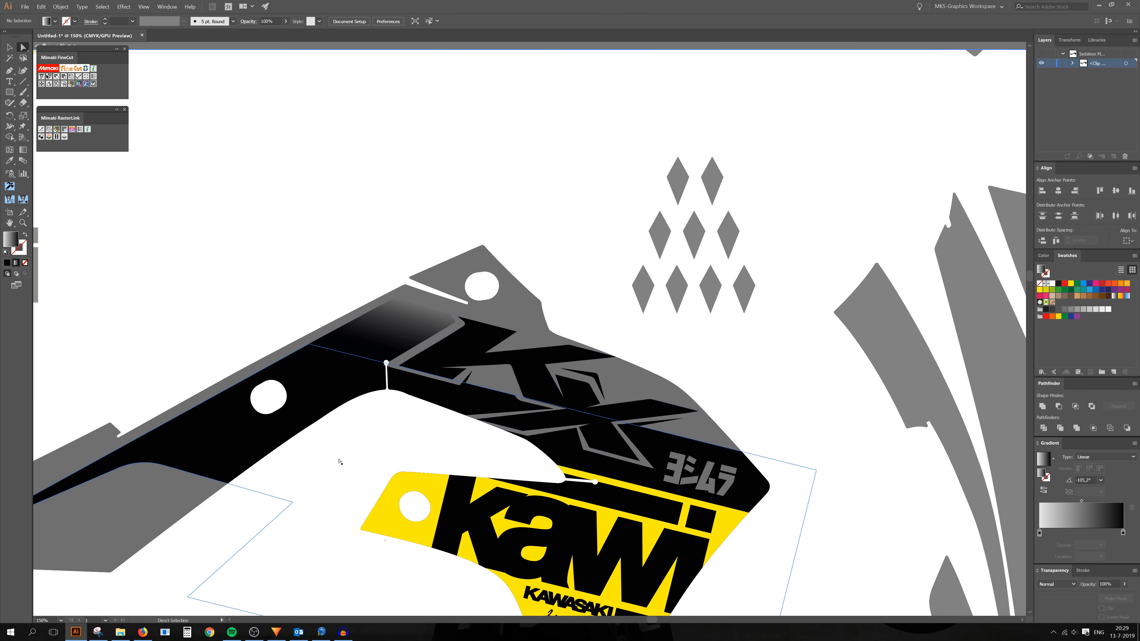
{"action": "scroll", "coordinate": [338, 465], "scroll_direction": "down", "scroll_amount": 3}
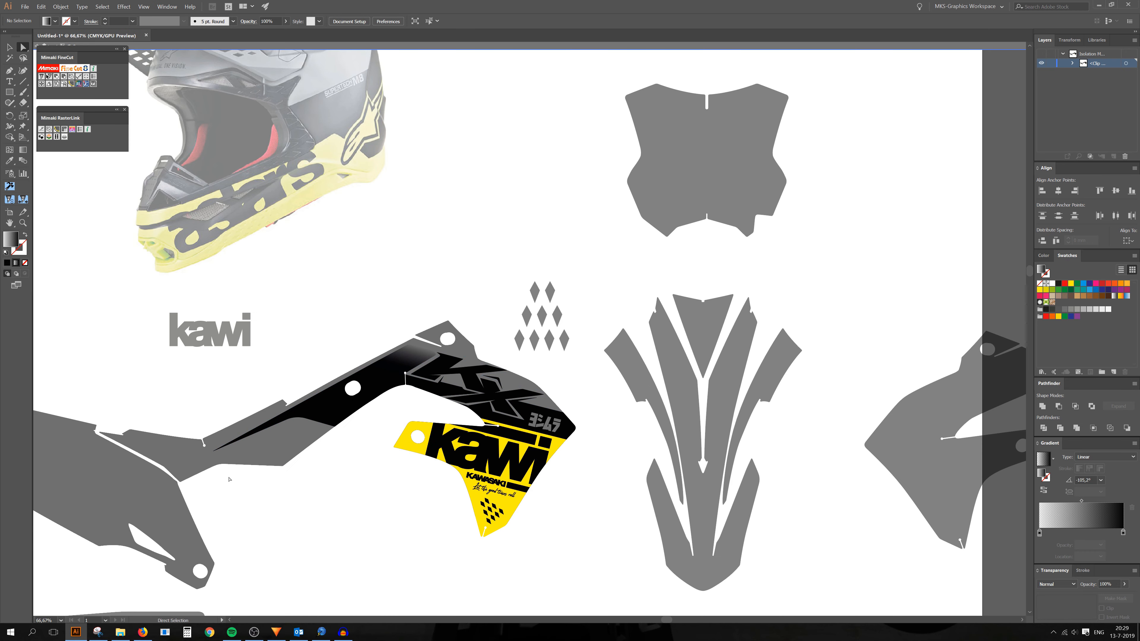
{"action": "scroll", "coordinate": [522, 407], "scroll_direction": "up", "scroll_amount": 1}
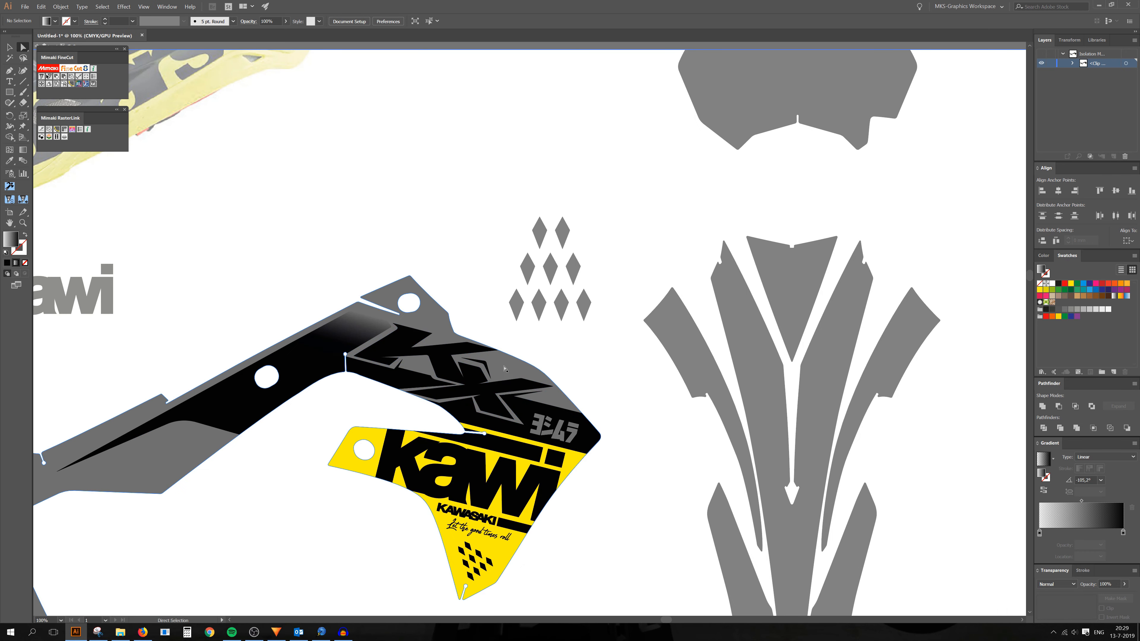
Draw a closed gradient-filled triangle with the Pen tool in the grey gap between the KX logo's tip and the Yoshimura logo.
{"action": "scroll", "coordinate": [503, 368], "scroll_direction": "up", "scroll_amount": 2}
{"action": "key", "text": "p"}
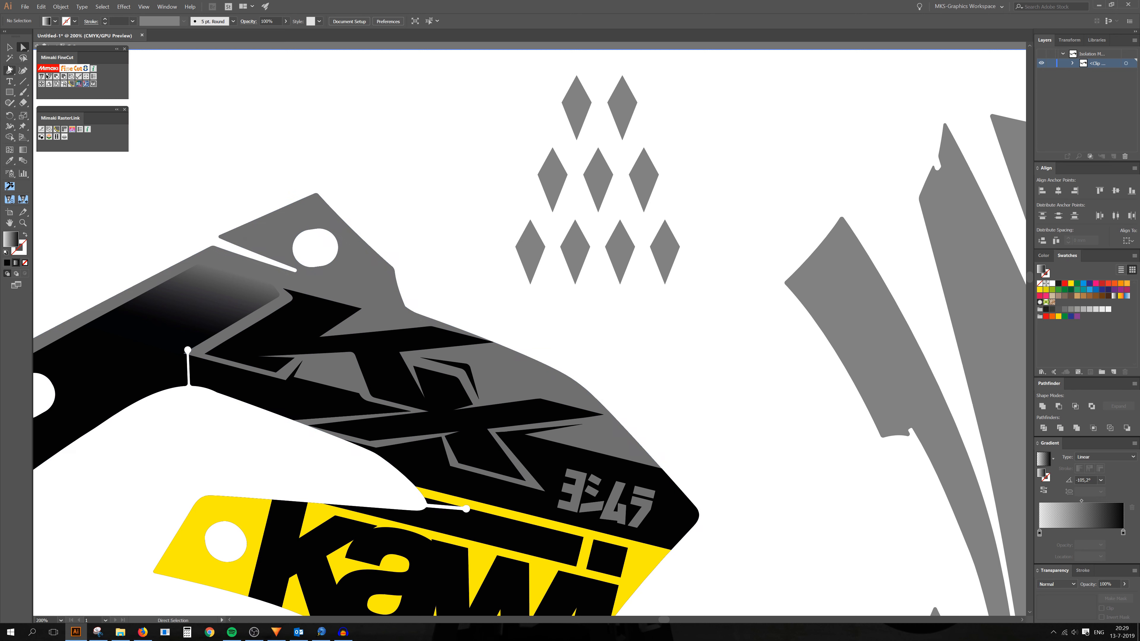
{"action": "scroll", "coordinate": [522, 438], "scroll_direction": "up", "scroll_amount": 1}
{"action": "left_click", "coordinate": [704, 471]}
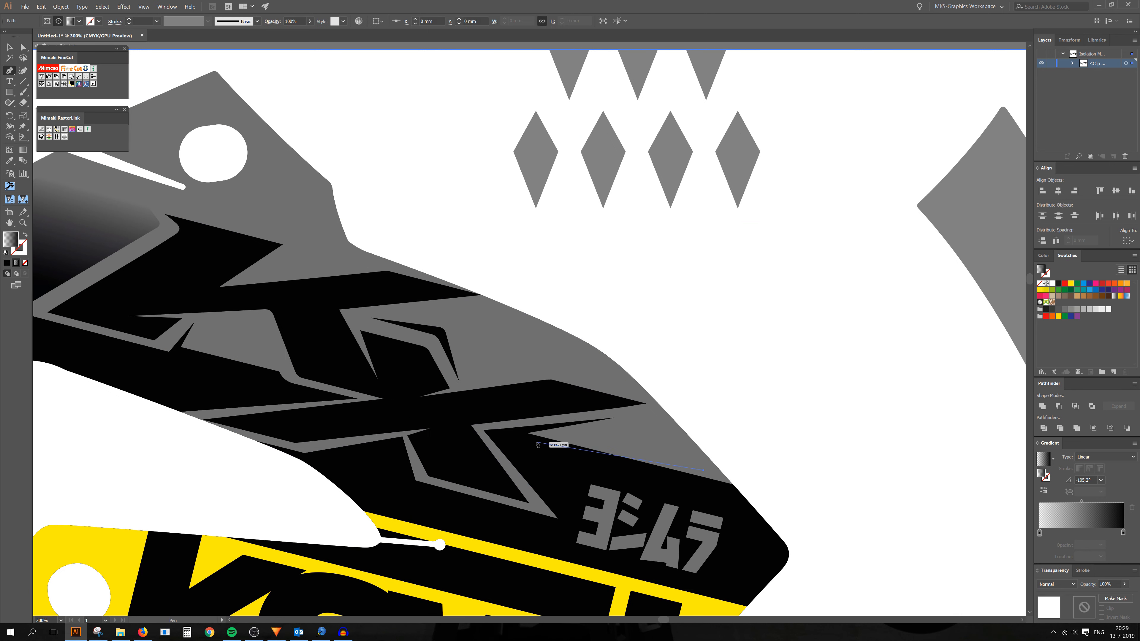
{"action": "left_click", "coordinate": [555, 435]}
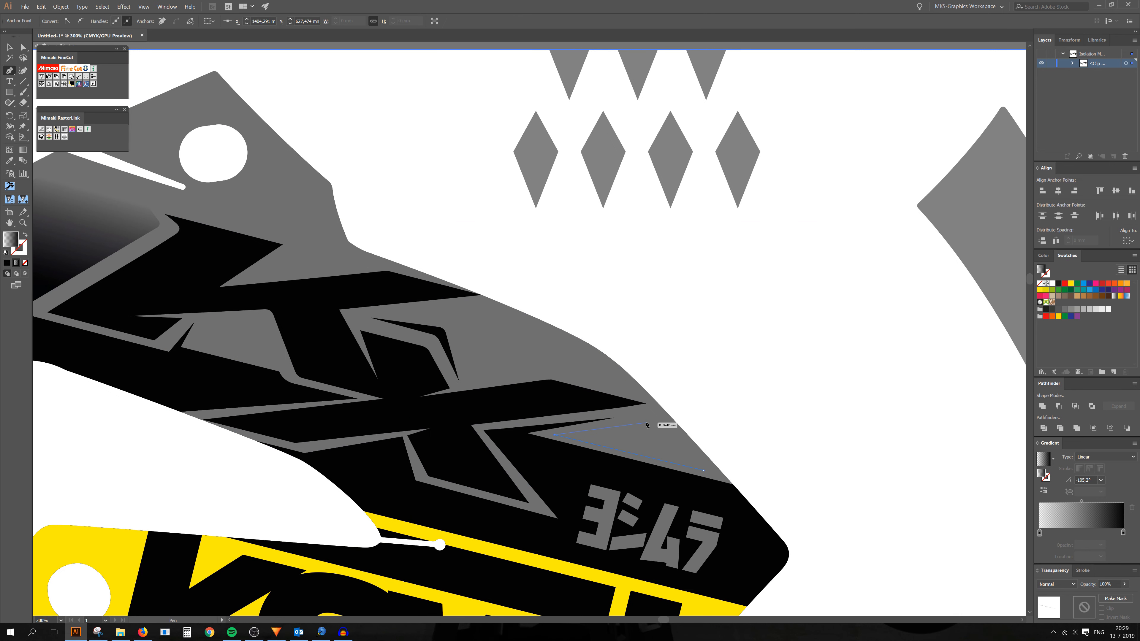
{"action": "left_click", "coordinate": [659, 423]}
{"action": "left_click", "coordinate": [704, 470]}
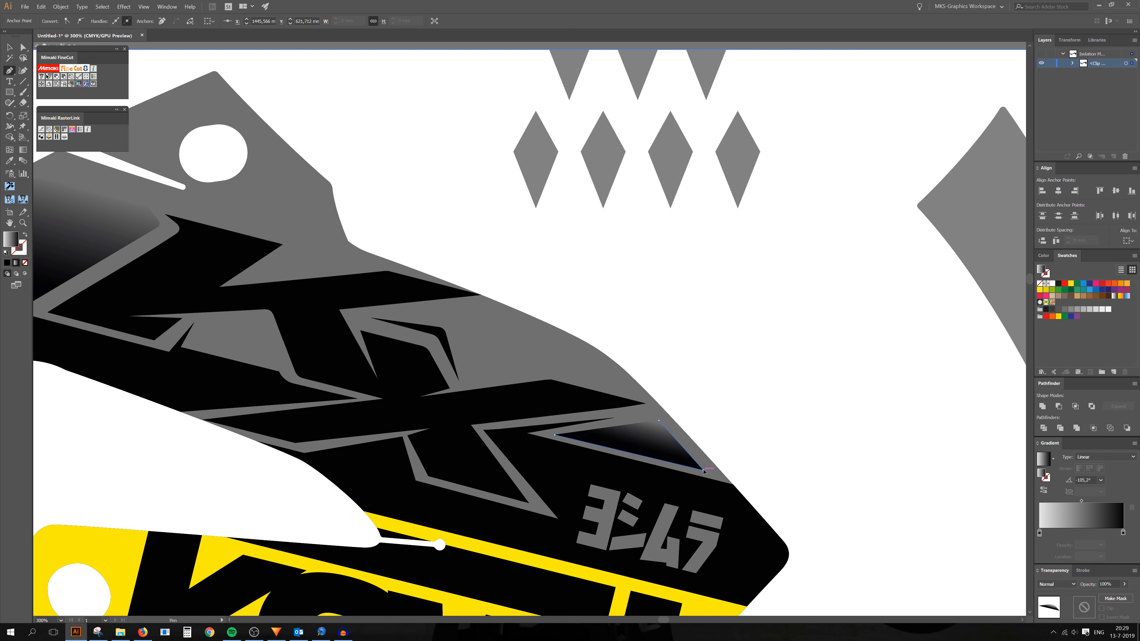
Redirect the triangle's gradient to about -179° so it fades from transparent at the shroud's outer edge to dark at the inner tip.
{"action": "left_click", "coordinate": [23, 149]}
{"action": "left_click_drag", "start_coordinate": [758, 447], "coordinate": [424, 442]}
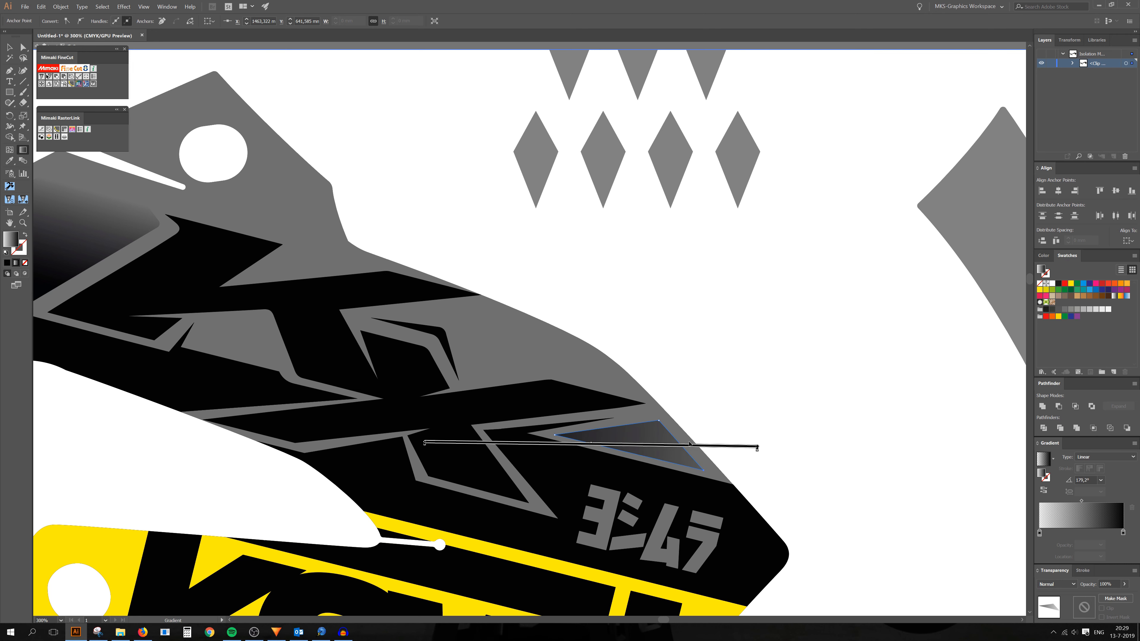
{"action": "left_click_drag", "start_coordinate": [666, 448], "coordinate": [335, 440]}
{"action": "left_click_drag", "start_coordinate": [705, 448], "coordinate": [457, 452]}
{"action": "left_click_drag", "start_coordinate": [635, 450], "coordinate": [603, 448]}
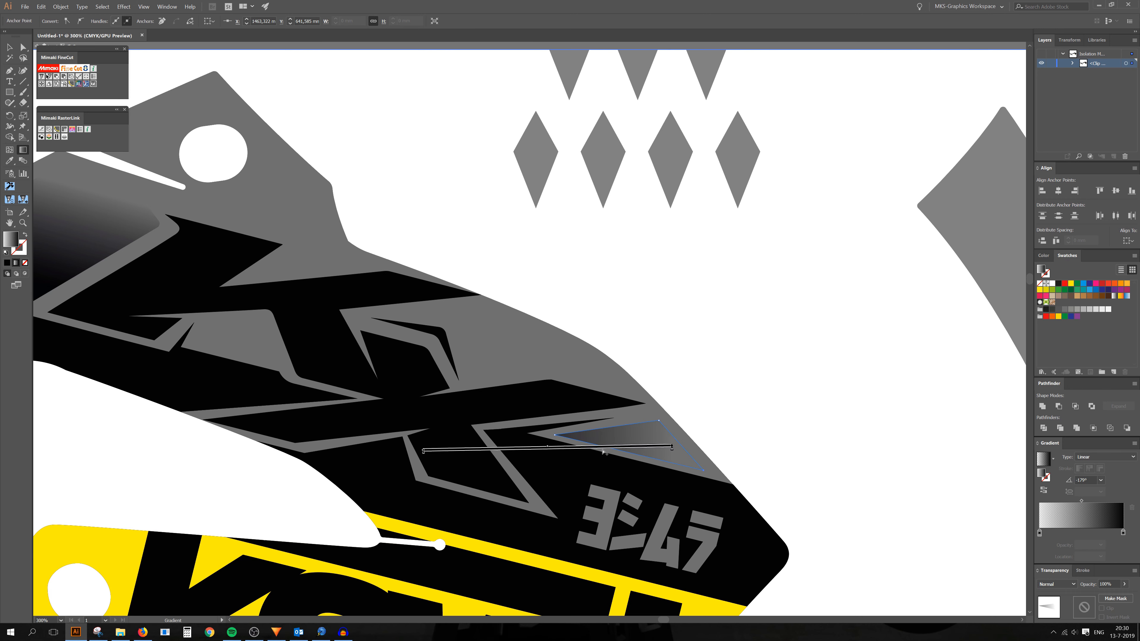
{"action": "left_click", "coordinate": [22, 47]}
{"action": "left_click", "coordinate": [438, 171]}
{"action": "scroll", "coordinate": [556, 319], "scroll_direction": "down", "scroll_amount": 2}
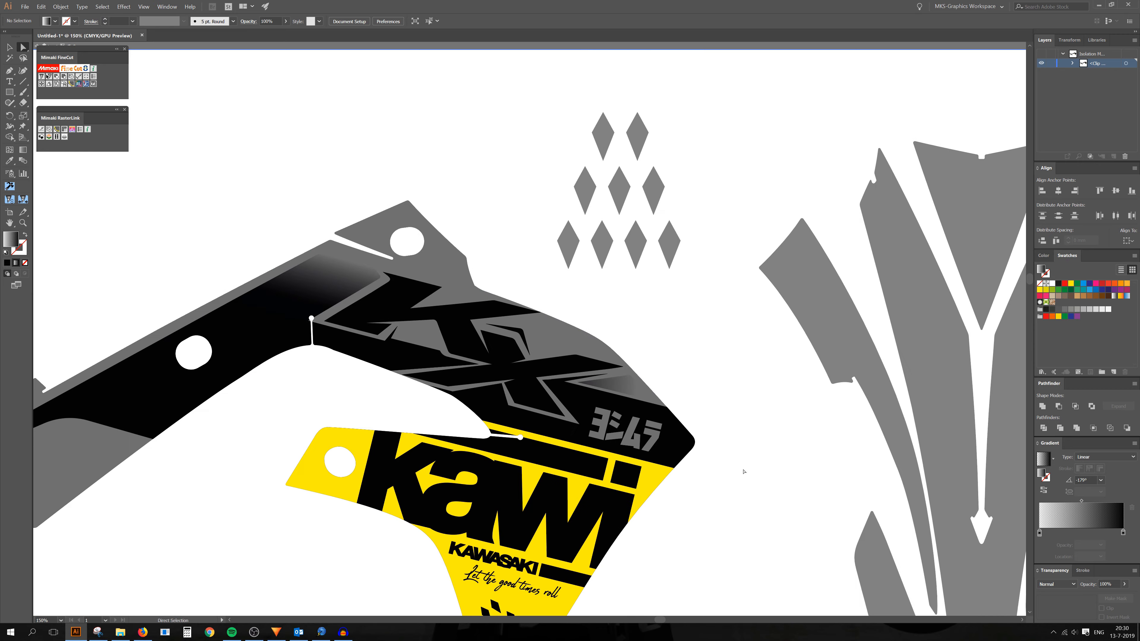
Shift the triangle's gradient slightly towards its inner tip, keeping the near-horizontal direction.
{"action": "scroll", "coordinate": [676, 431], "scroll_direction": "up", "scroll_amount": 2}
{"action": "left_click", "coordinate": [585, 345]}
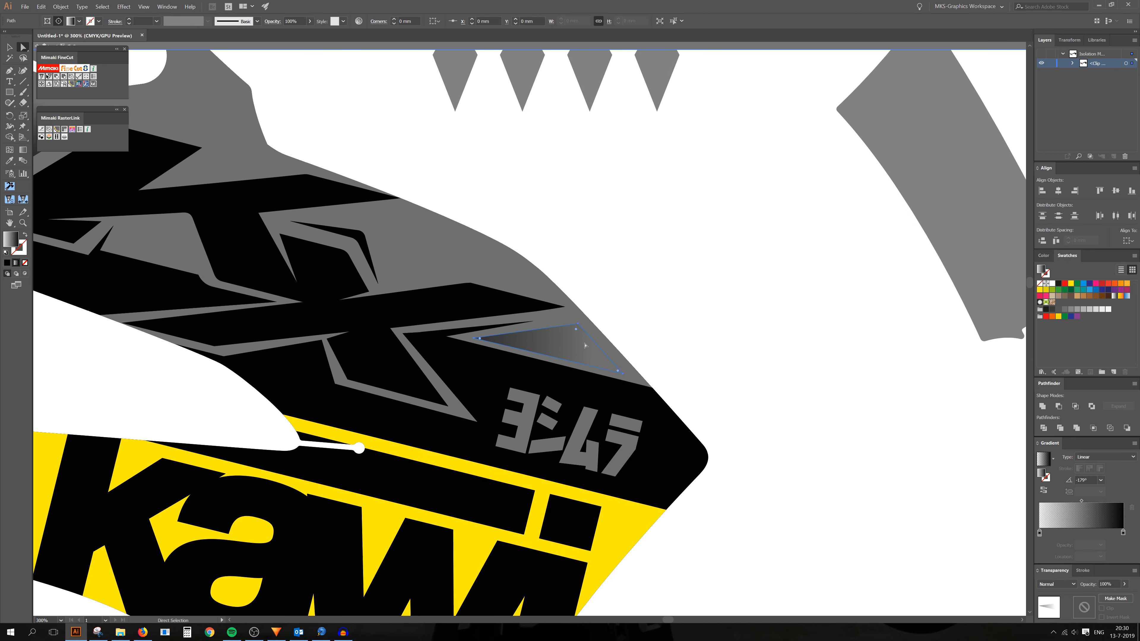
{"action": "scroll", "coordinate": [673, 323], "scroll_direction": "up", "scroll_amount": 4}
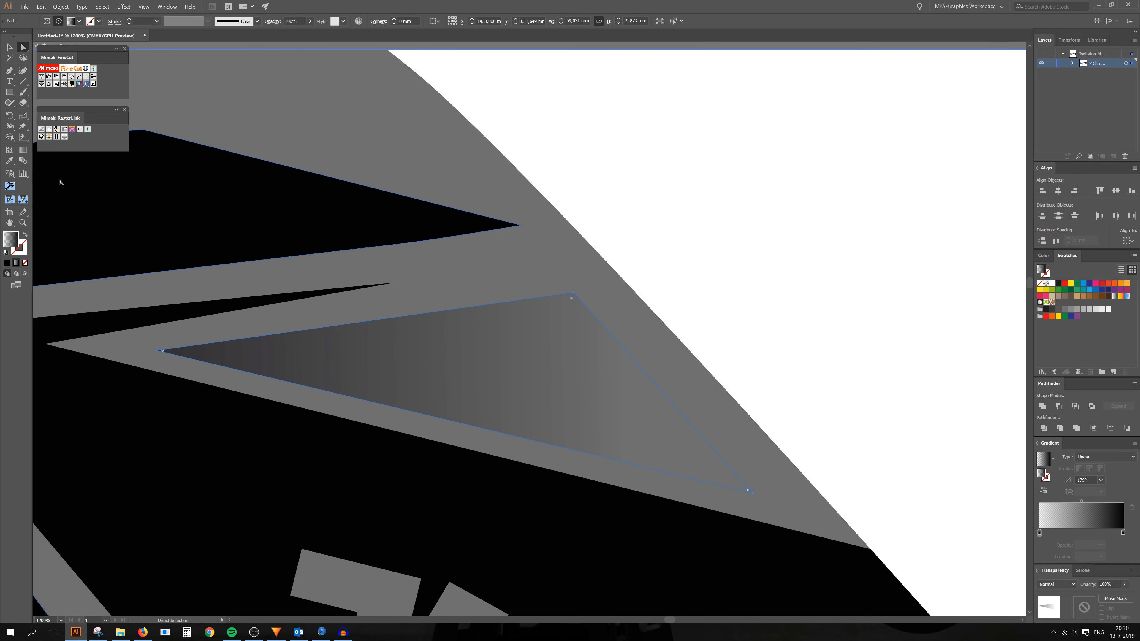
{"action": "left_click", "coordinate": [25, 150]}
{"action": "left_click_drag", "start_coordinate": [625, 393], "coordinate": [581, 394]}
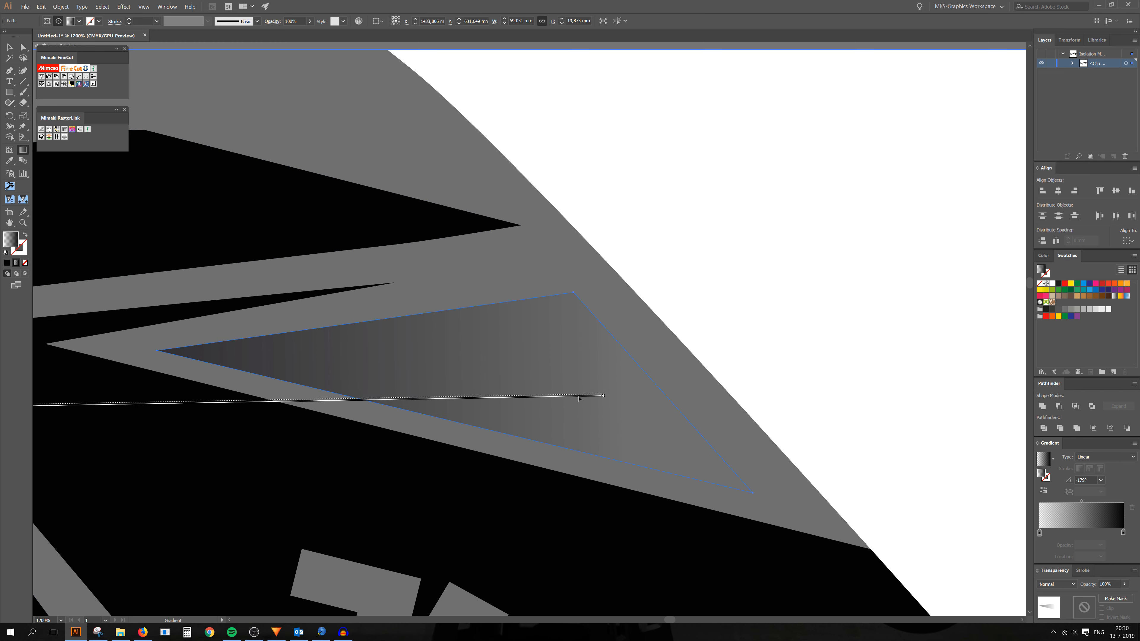
{"action": "left_click", "coordinate": [24, 48]}
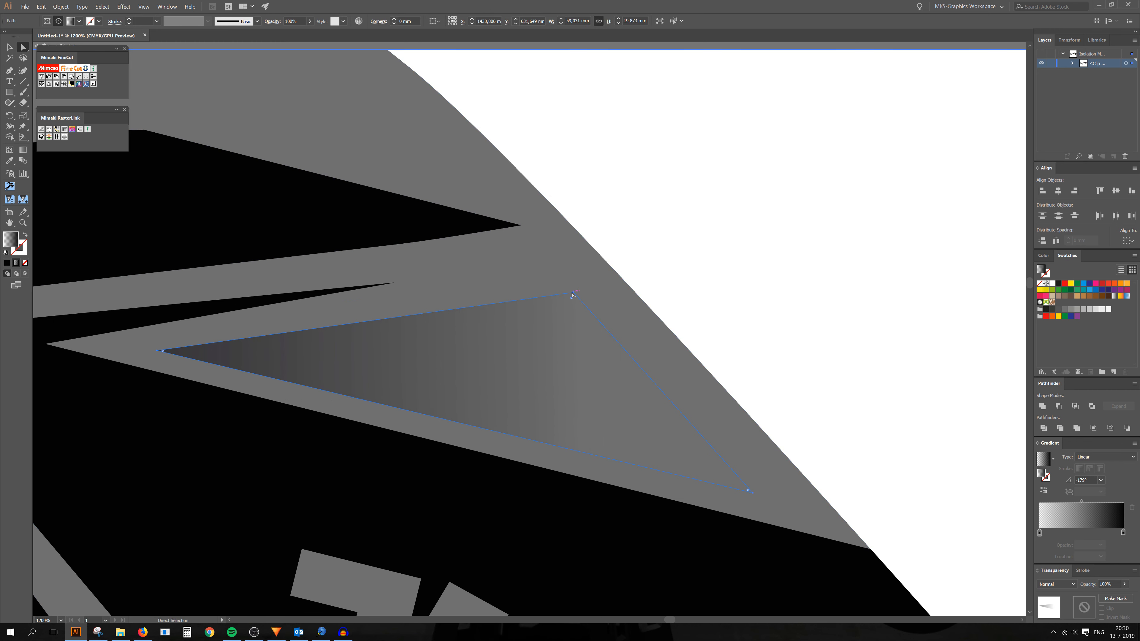
Extend the triangle's two outer corner points towards the shroud edge and fine-tune its placement beside the KX logo.
{"action": "left_click_drag", "start_coordinate": [573, 294], "coordinate": [600, 288]}
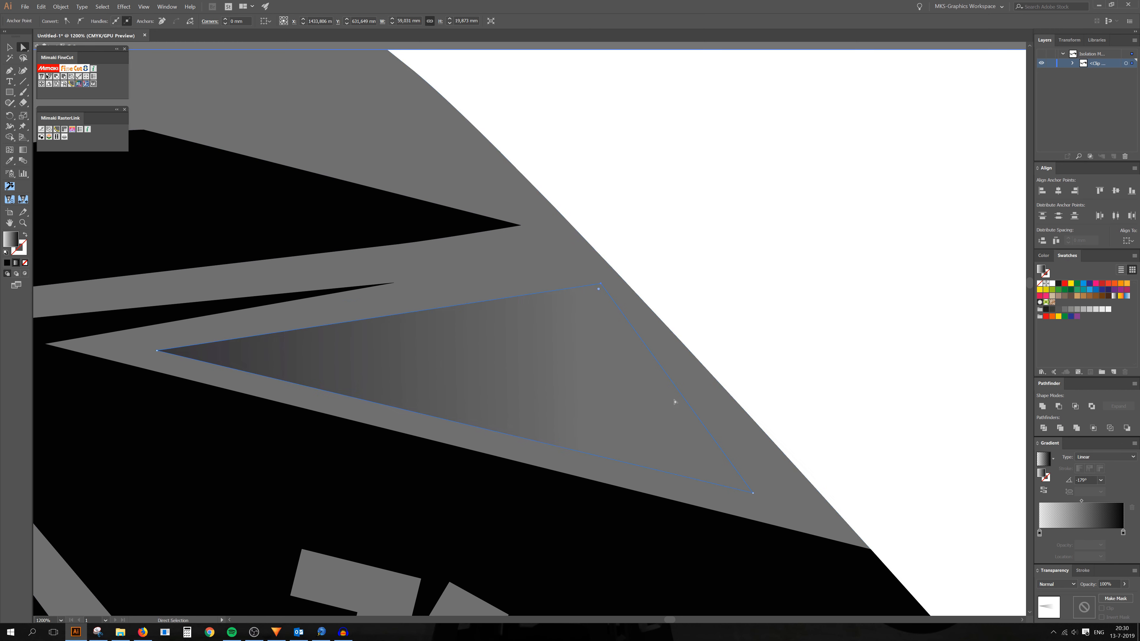
{"action": "left_click_drag", "start_coordinate": [755, 494], "coordinate": [786, 504]}
{"action": "left_click", "coordinate": [727, 474]}
{"action": "scroll", "coordinate": [817, 476], "scroll_direction": "down", "scroll_amount": 3}
{"action": "left_click", "coordinate": [843, 448]}
{"action": "scroll", "coordinate": [807, 467], "scroll_direction": "down", "scroll_amount": 2}
{"action": "scroll", "coordinate": [790, 485], "scroll_direction": "up", "scroll_amount": 2}
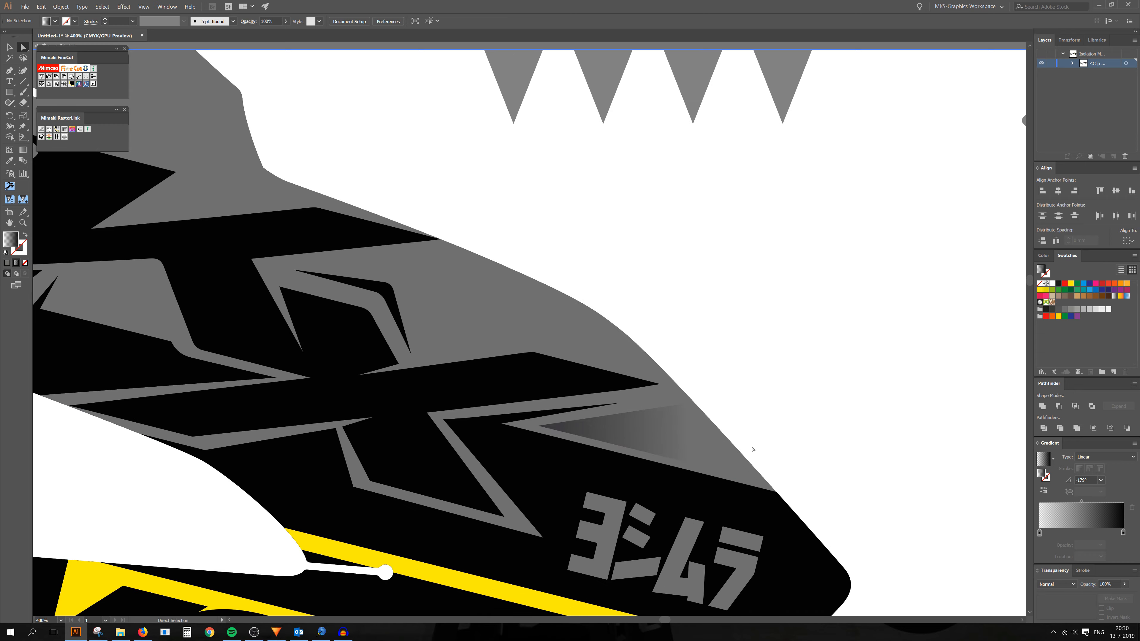
{"action": "scroll", "coordinate": [663, 438], "scroll_direction": "up", "scroll_amount": 3}
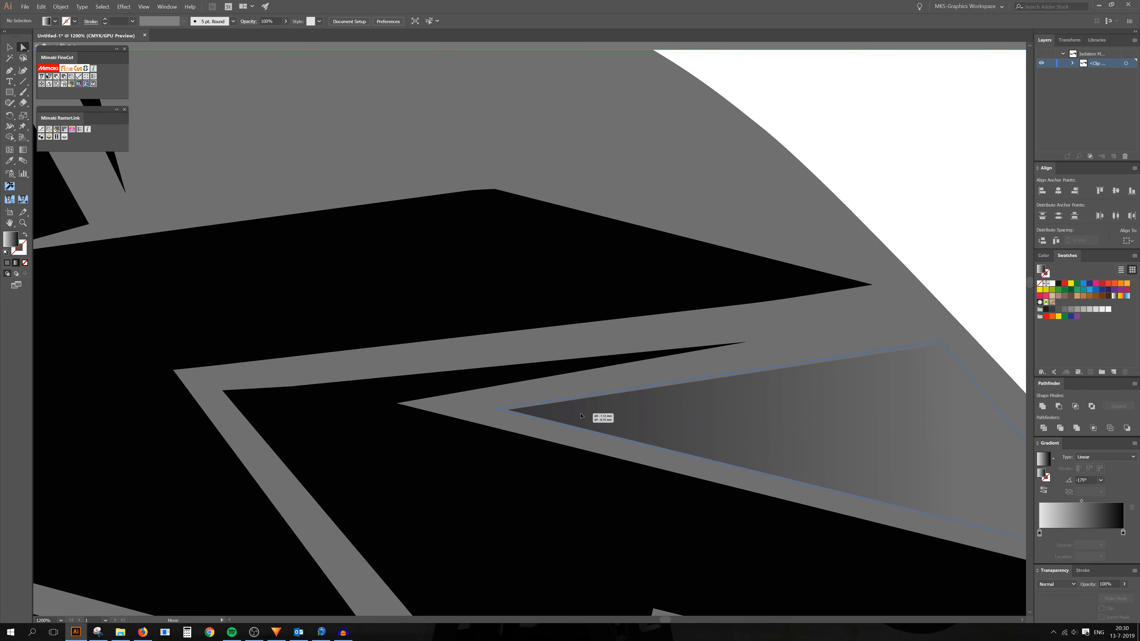
{"action": "scroll", "coordinate": [591, 419], "scroll_direction": "down", "scroll_amount": 5}
{"action": "scroll", "coordinate": [697, 403], "scroll_direction": "down", "scroll_amount": 3}
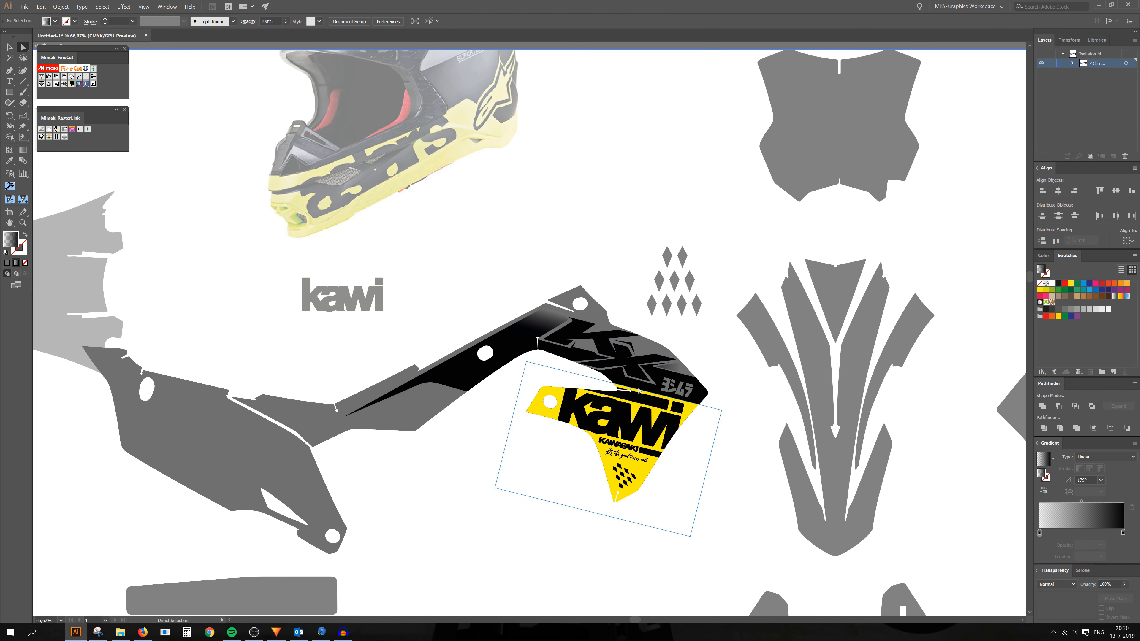
{"action": "left_click", "coordinate": [552, 318]}
{"action": "scroll", "coordinate": [553, 318], "scroll_direction": "up", "scroll_amount": 3}
{"action": "scroll", "coordinate": [516, 292], "scroll_direction": "down", "scroll_amount": 1}
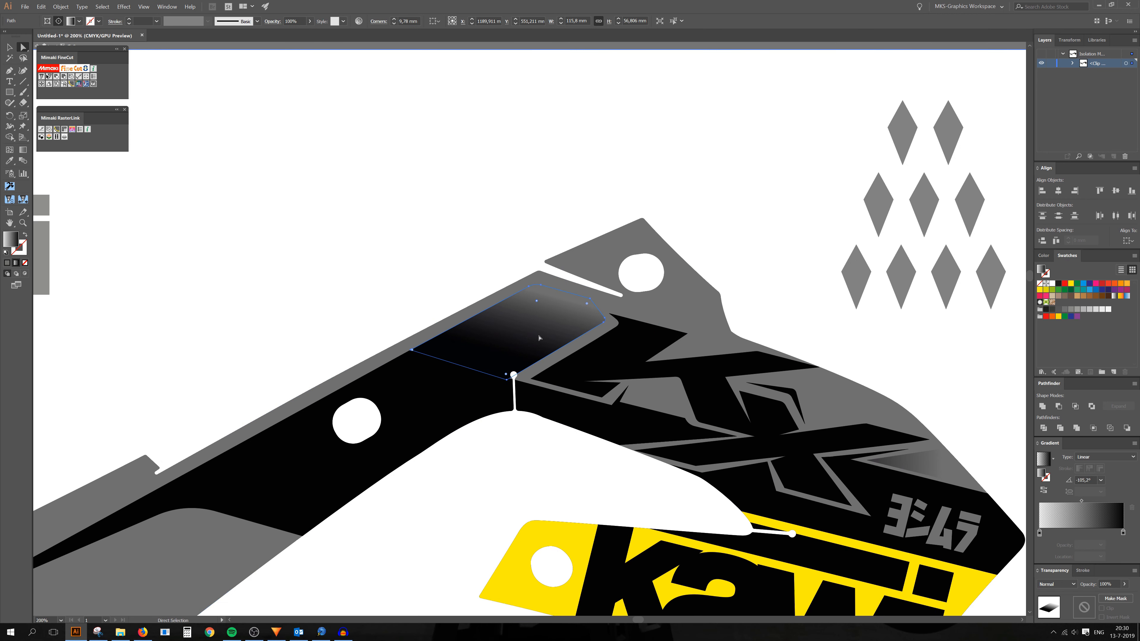
{"action": "scroll", "coordinate": [460, 211], "scroll_direction": "down", "scroll_amount": 3}
{"action": "scroll", "coordinate": [455, 399], "scroll_direction": "up", "scroll_amount": 1}
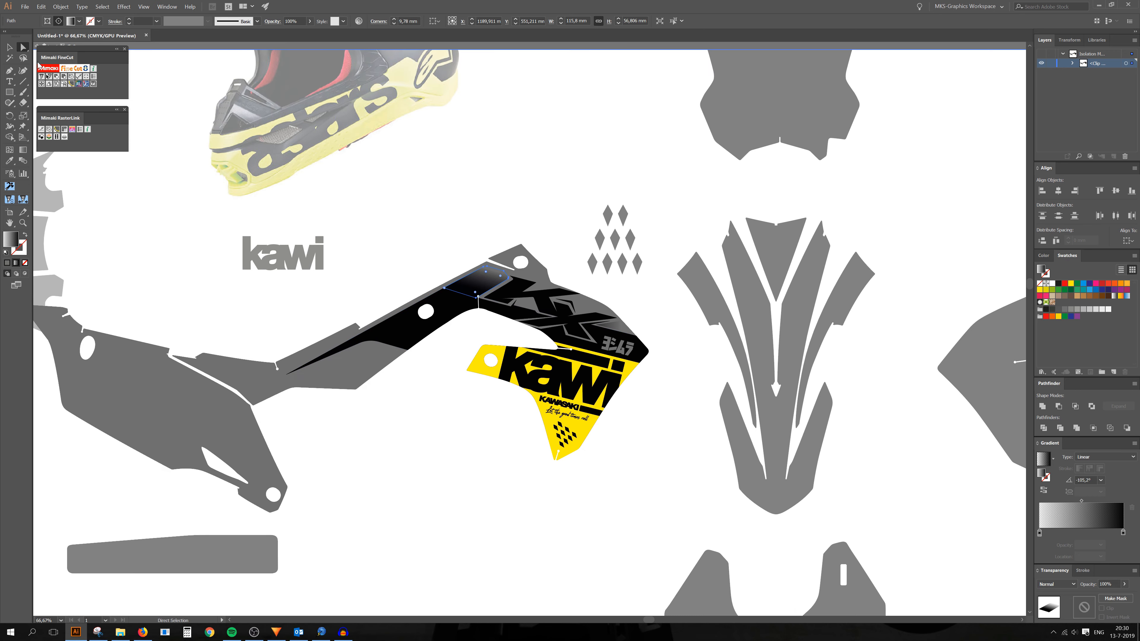
Deselect the artwork and exit isolation mode of the shroud's clip group.
{"action": "left_click", "coordinate": [9, 47]}
{"action": "left_click", "coordinate": [420, 228]}
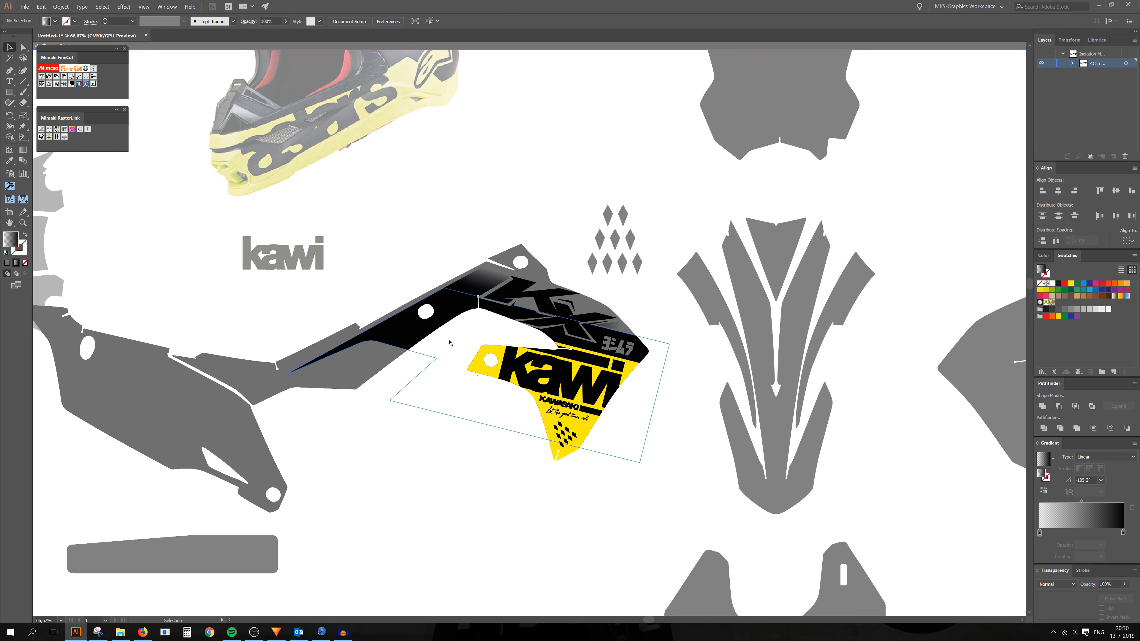
{"action": "double_click", "coordinate": [663, 446]}
{"action": "scroll", "coordinate": [657, 448], "scroll_direction": "down", "scroll_amount": 1}
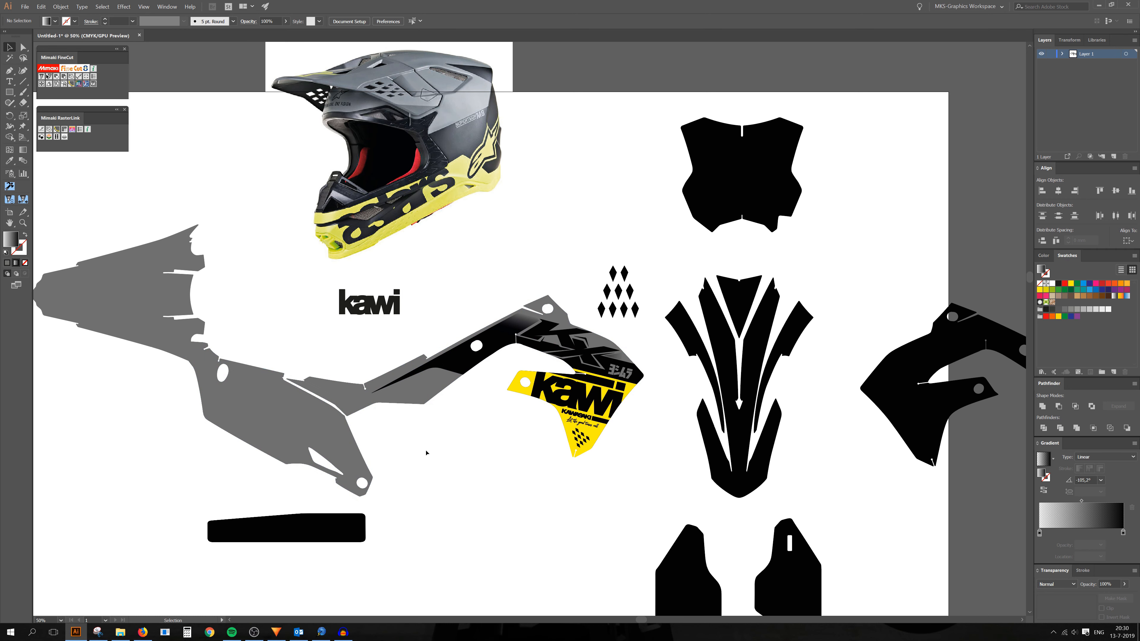
Select and copy the white Acerbis and Thor logos from the logo collection beside the artboard.
{"action": "scroll", "coordinate": [426, 452], "scroll_direction": "up", "scroll_amount": 2}
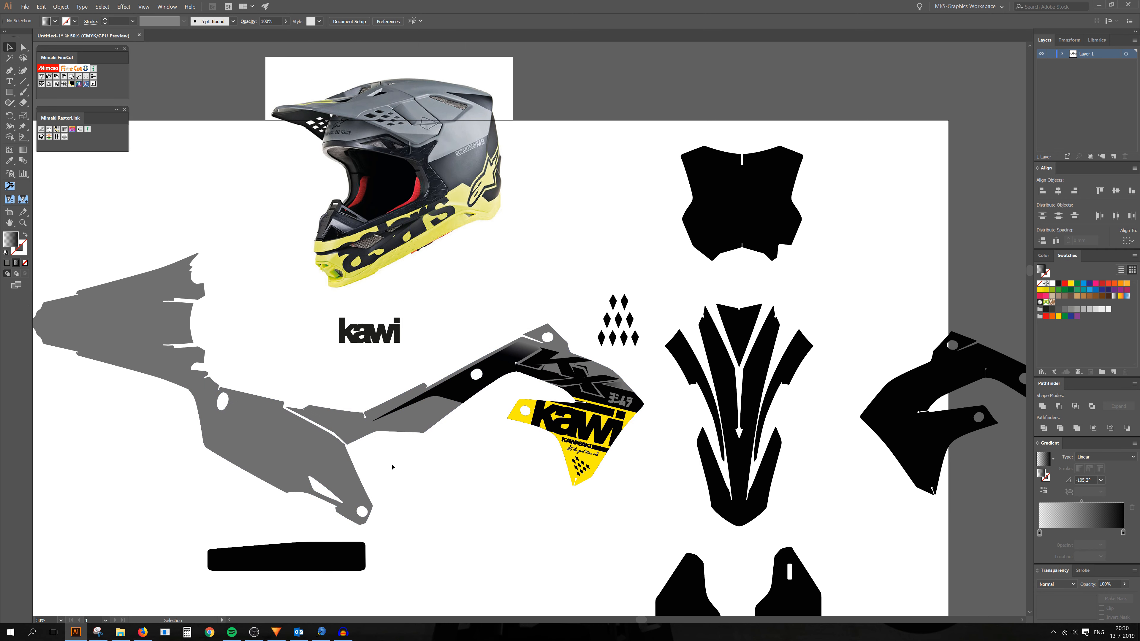
{"action": "scroll", "coordinate": [416, 418], "scroll_direction": "down", "scroll_amount": 5}
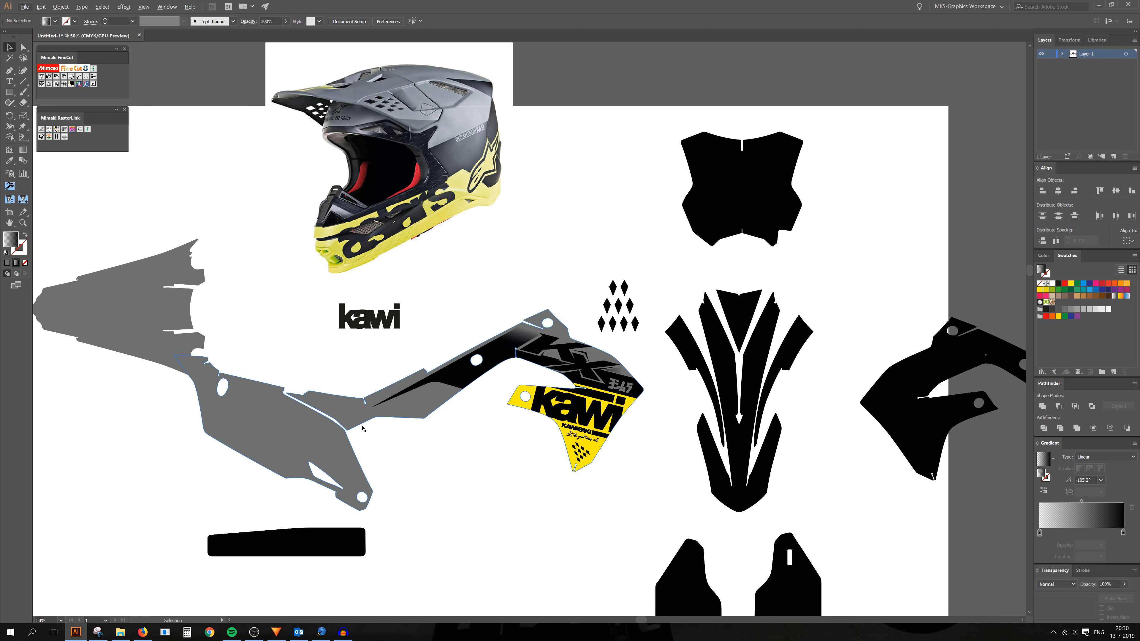
{"action": "scroll", "coordinate": [430, 418], "scroll_direction": "down", "scroll_amount": 2}
{"action": "scroll", "coordinate": [269, 442], "scroll_direction": "down", "scroll_amount": 4}
{"action": "scroll", "coordinate": [155, 460], "scroll_direction": "up", "scroll_amount": 2}
{"action": "scroll", "coordinate": [256, 530], "scroll_direction": "up", "scroll_amount": 1}
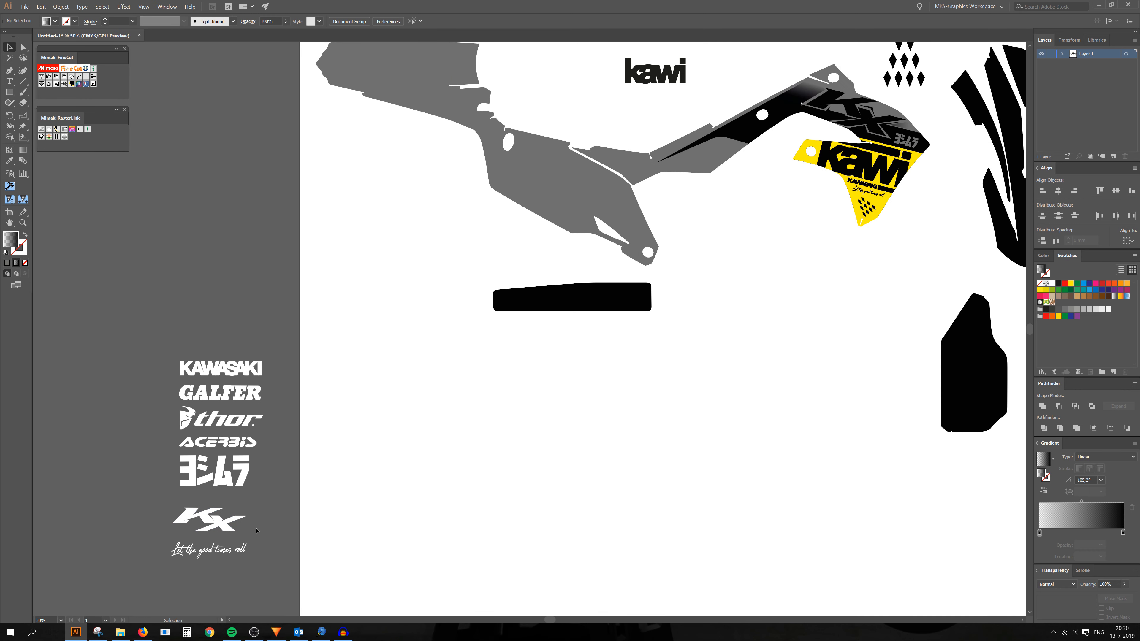
{"action": "left_click", "coordinate": [226, 445]}
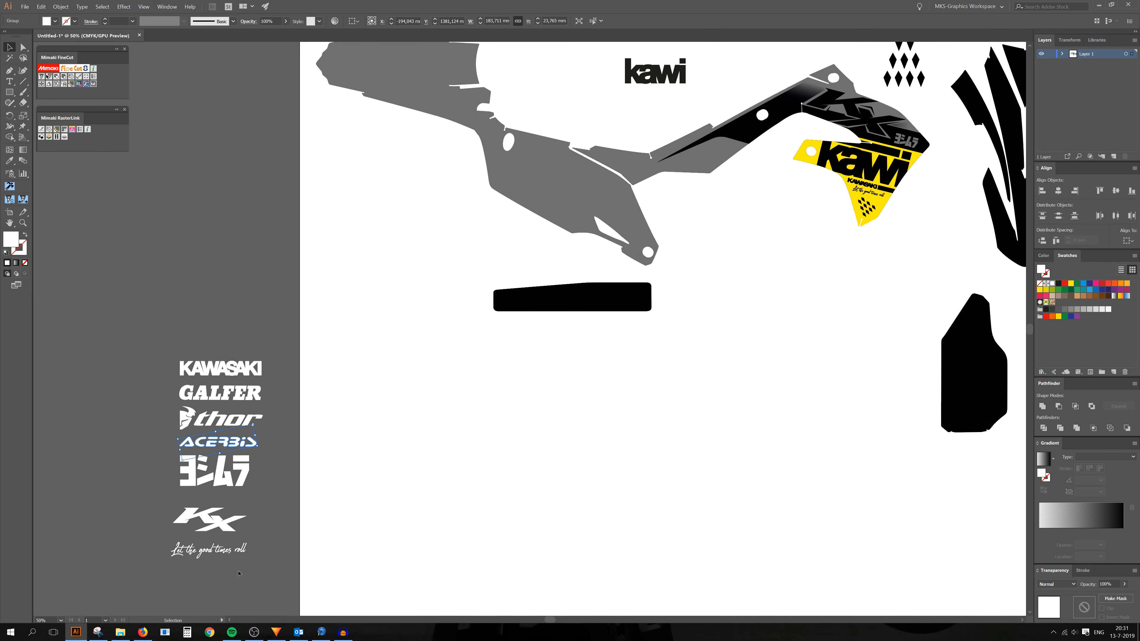
{"action": "left_click", "coordinate": [250, 422], "text": "shift"}
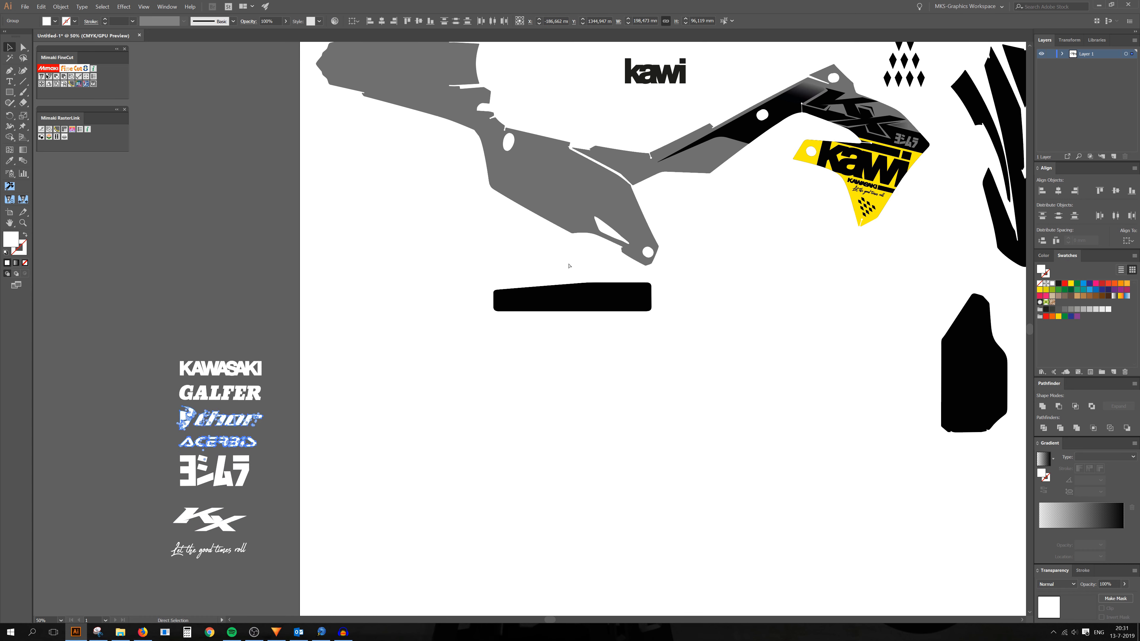
Paste both logos into the shroud's clip group, scaled to about 71 mm wide and tilted along the black band's lower edge.
{"action": "scroll", "coordinate": [569, 266], "scroll_direction": "up", "scroll_amount": 3}
{"action": "scroll", "coordinate": [850, 146], "scroll_direction": "up", "scroll_amount": 3}
{"action": "double_click", "coordinate": [525, 235]}
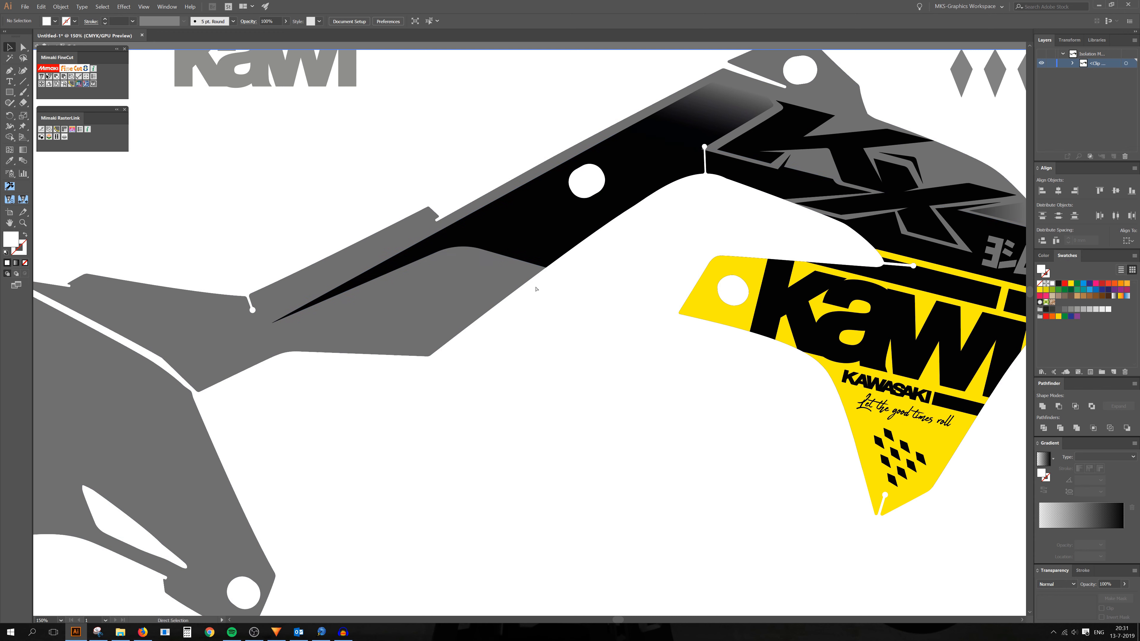
{"action": "key", "text": "ctrl+v"}
{"action": "left_click_drag", "start_coordinate": [567, 366], "coordinate": [555, 318]}
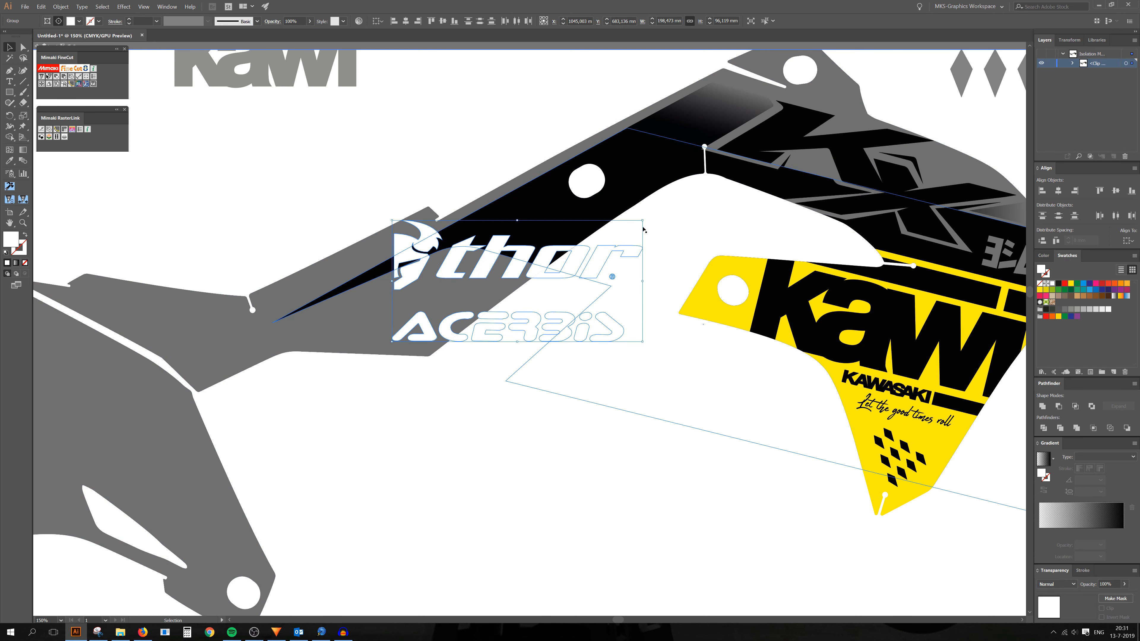
{"action": "left_click_drag", "start_coordinate": [643, 227], "coordinate": [523, 241]}
{"action": "scroll", "coordinate": [555, 263], "scroll_direction": "up", "scroll_amount": 2}
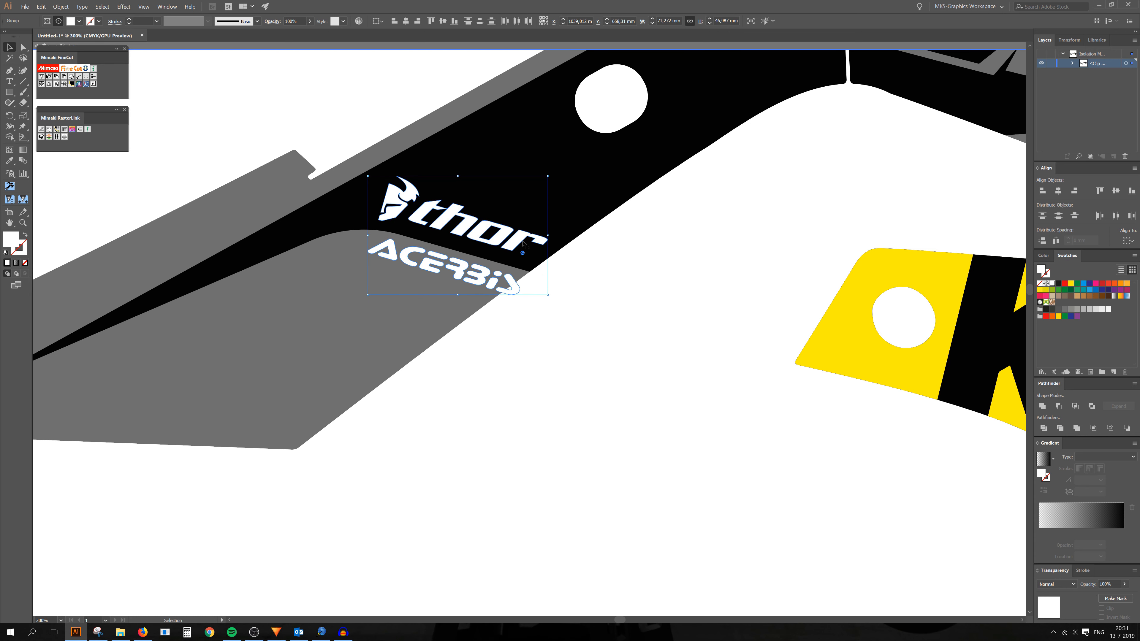
Move the Acerbis logo back onto the grey area, just beneath the black band and the Thor logo.
{"action": "left_click", "coordinate": [479, 292]}
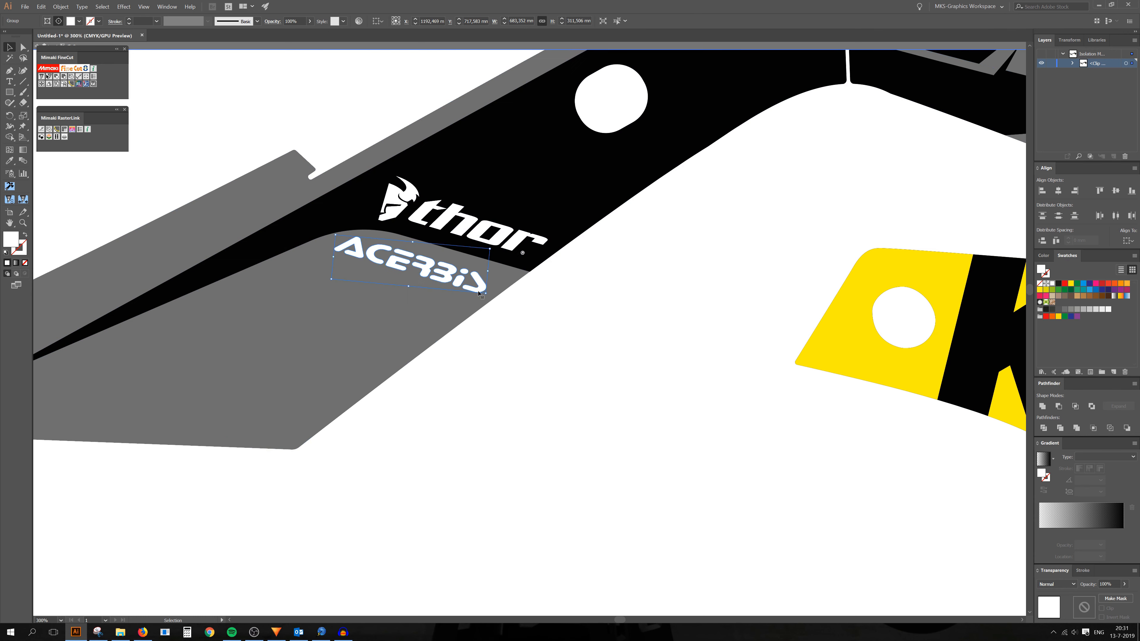
{"action": "left_click_drag", "start_coordinate": [479, 292], "coordinate": [477, 283]}
{"action": "scroll", "coordinate": [472, 287], "scroll_direction": "down", "scroll_amount": 3}
{"action": "left_click", "coordinate": [483, 372]}
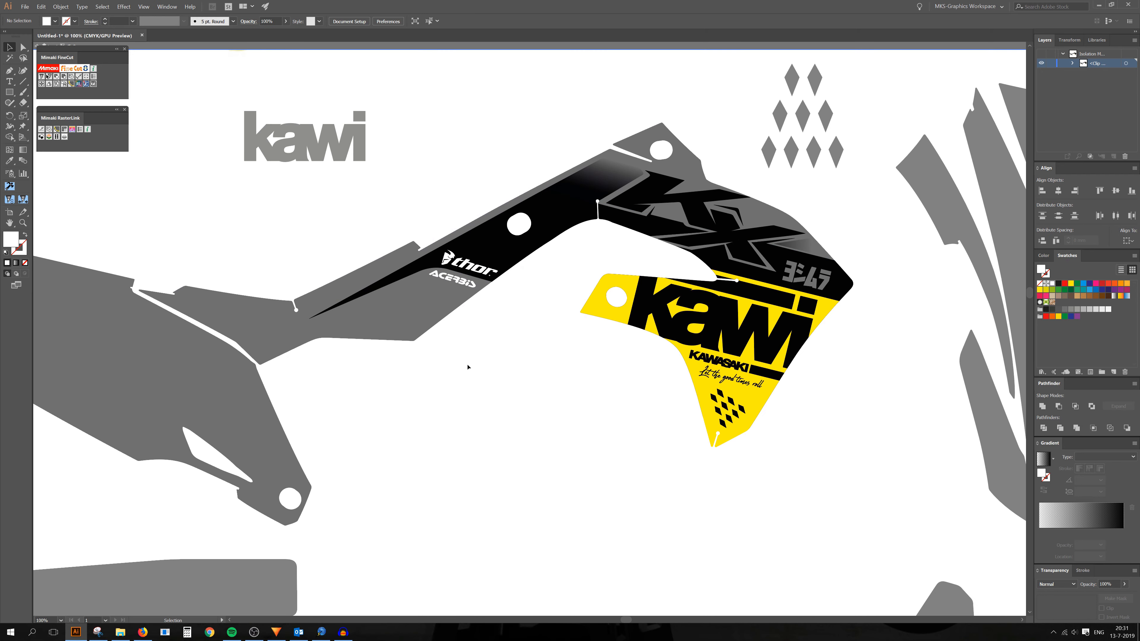
Recolour the Thor logo with the yellow sampled from the lower shroud.
{"action": "scroll", "coordinate": [452, 364], "scroll_direction": "up", "scroll_amount": 2}
{"action": "scroll", "coordinate": [464, 333], "scroll_direction": "up", "scroll_amount": 2}
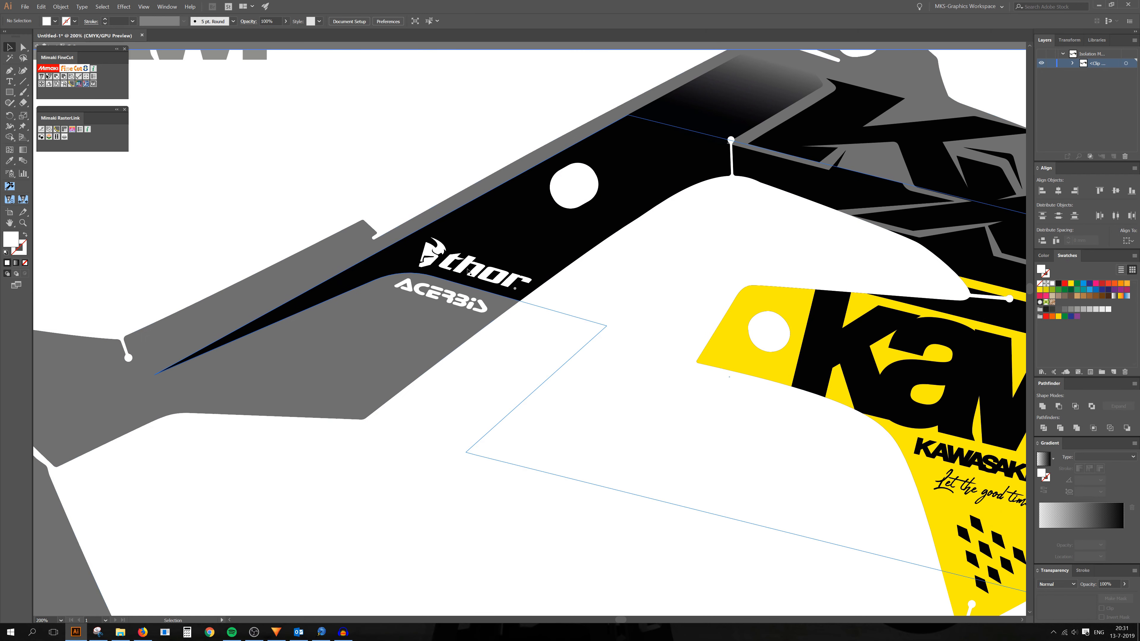
{"action": "left_click", "coordinate": [470, 270]}
{"action": "key", "text": "i"}
{"action": "left_click", "coordinate": [719, 335]}
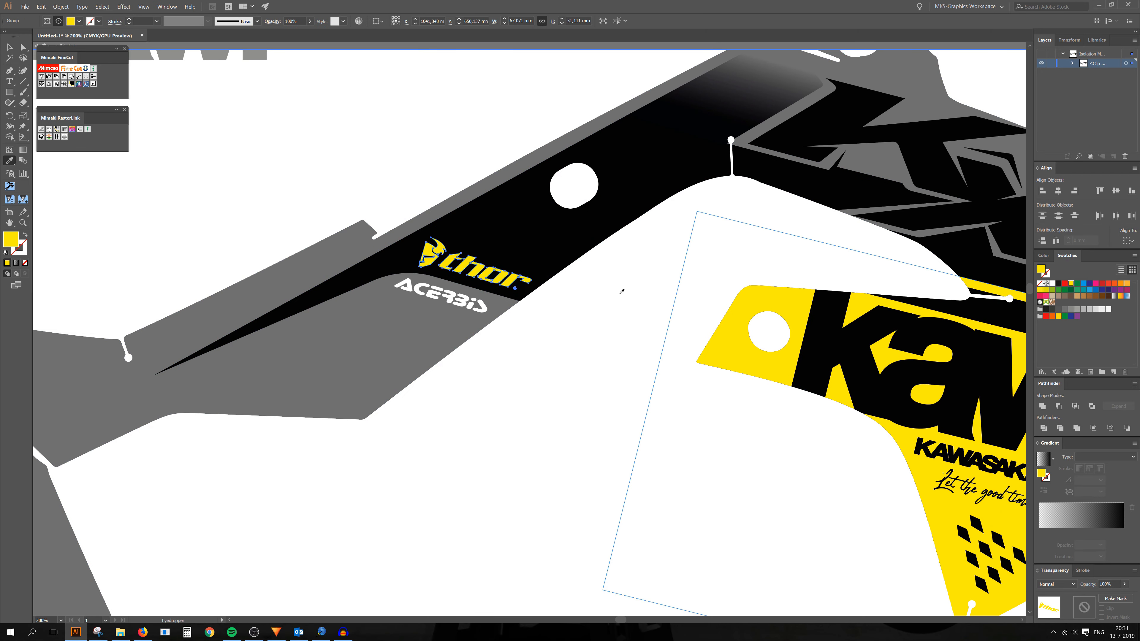
{"action": "key", "text": "a"}
{"action": "key", "text": "v"}
Recolour the Acerbis logo with the black sampled from the side band.
{"action": "left_click", "coordinate": [405, 295]}
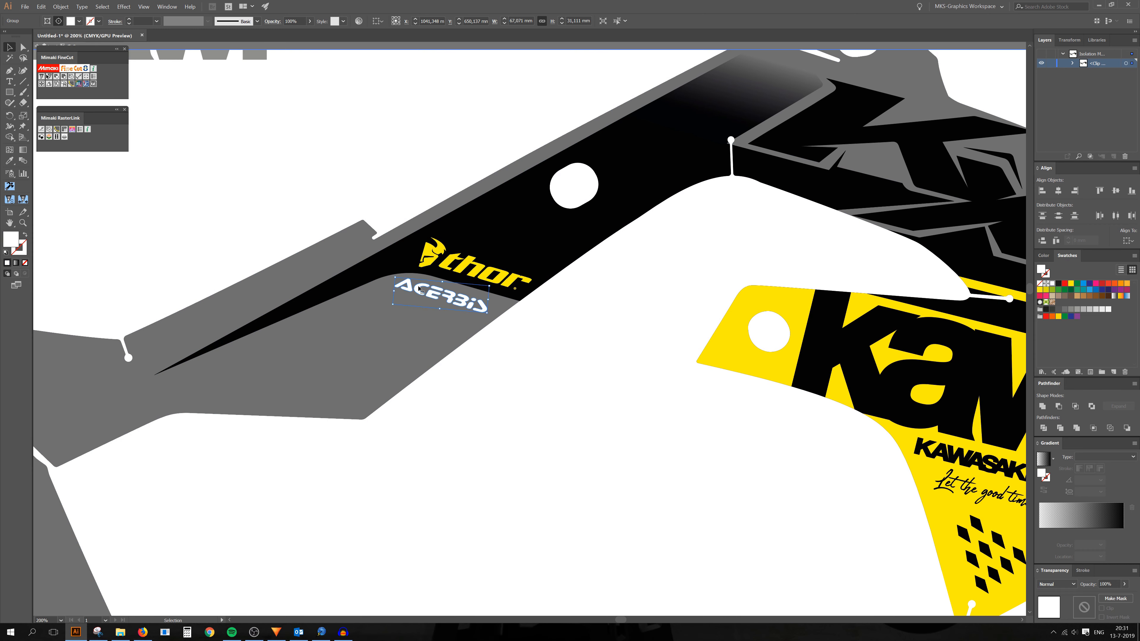
{"action": "left_click", "coordinate": [402, 299]}
{"action": "key", "text": "i"}
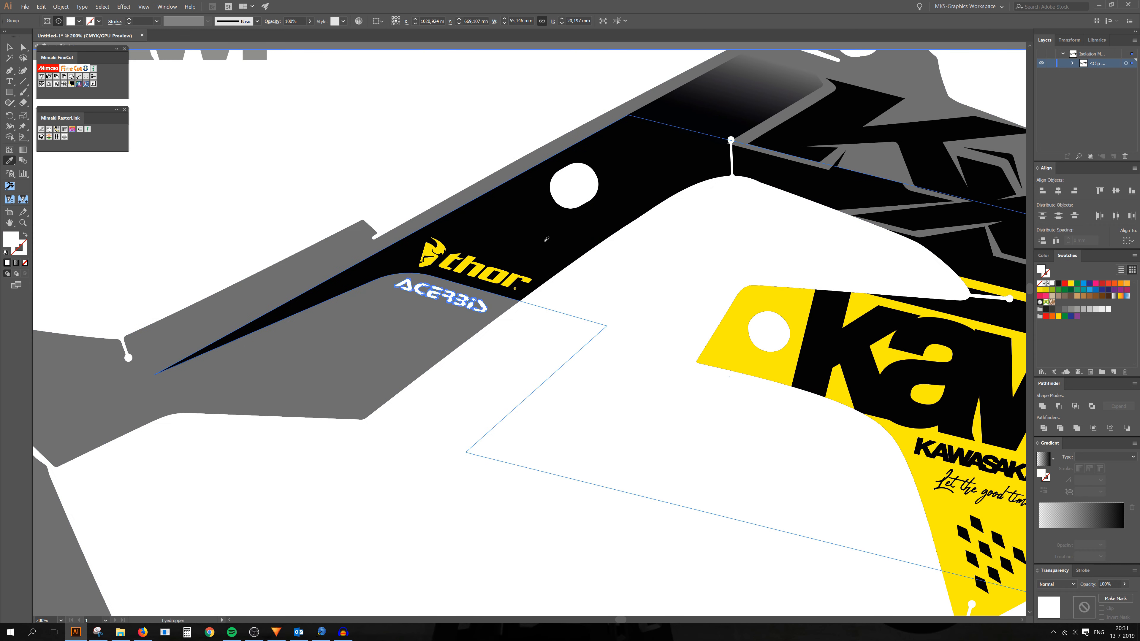
{"action": "left_click", "coordinate": [545, 240]}
{"action": "left_click", "coordinate": [22, 47]}
{"action": "left_click", "coordinate": [506, 348]}
{"action": "scroll", "coordinate": [506, 349], "scroll_direction": "down", "scroll_amount": 4}
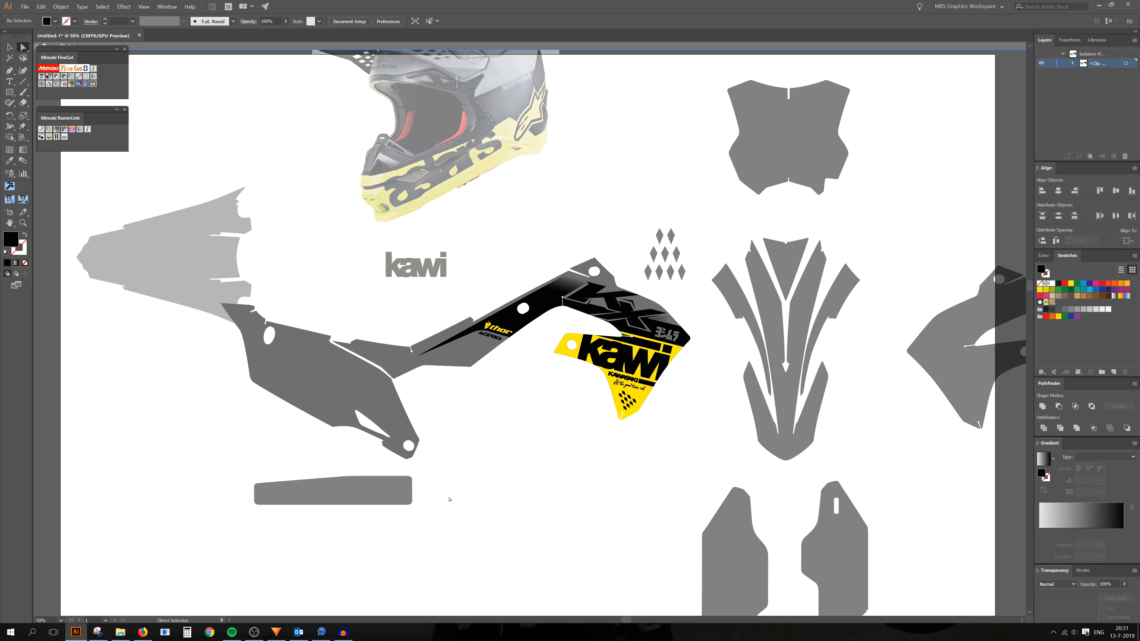
{"action": "scroll", "coordinate": [494, 342], "scroll_direction": "up", "scroll_amount": 5}
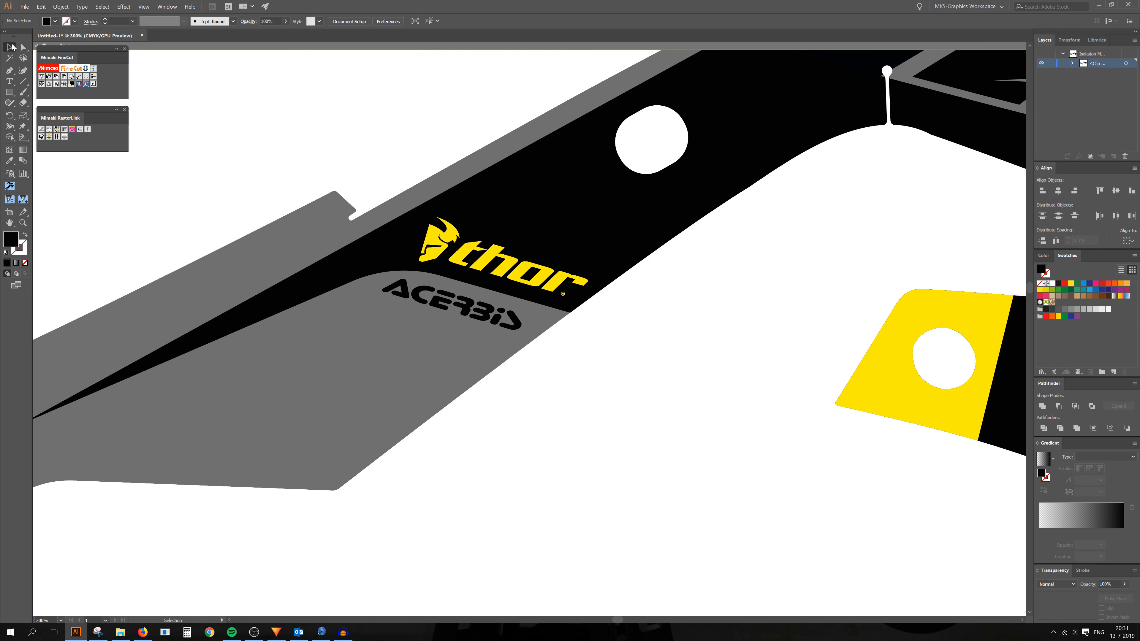
Nudge the Acerbis logo slightly up and left, closer to the curved lower edge of the black side band.
{"action": "left_click", "coordinate": [11, 47]}
{"action": "scroll", "coordinate": [480, 328], "scroll_direction": "up", "scroll_amount": 1}
{"action": "left_click", "coordinate": [485, 318]}
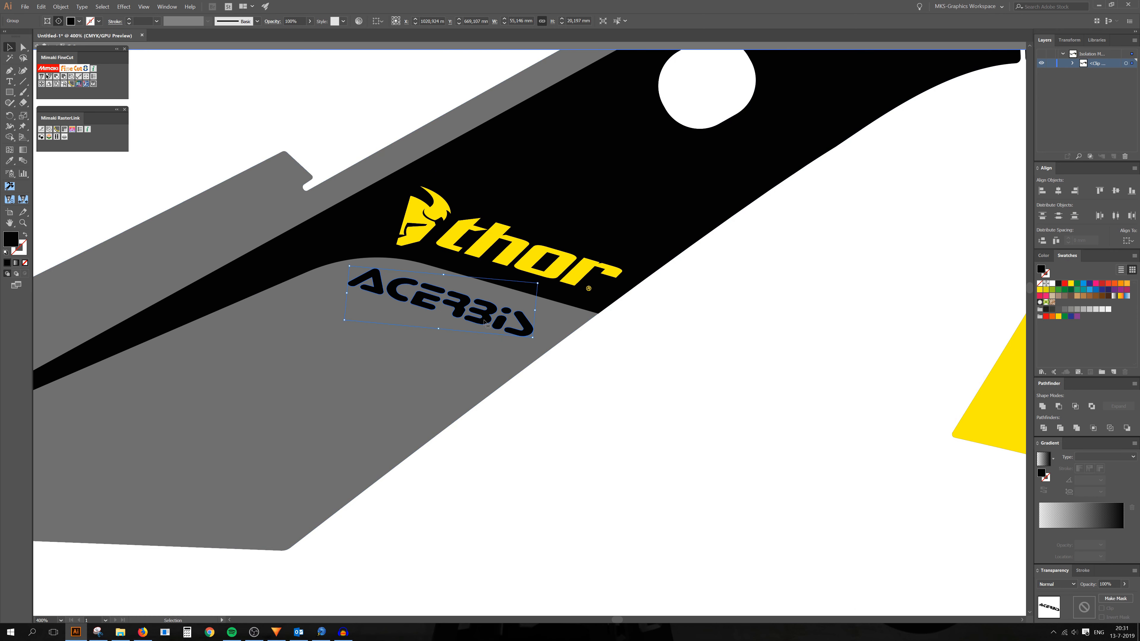
{"action": "left_click_drag", "start_coordinate": [485, 319], "coordinate": [483, 316]}
{"action": "scroll", "coordinate": [470, 337], "scroll_direction": "down", "scroll_amount": 2}
{"action": "scroll", "coordinate": [471, 352], "scroll_direction": "down", "scroll_amount": 4}
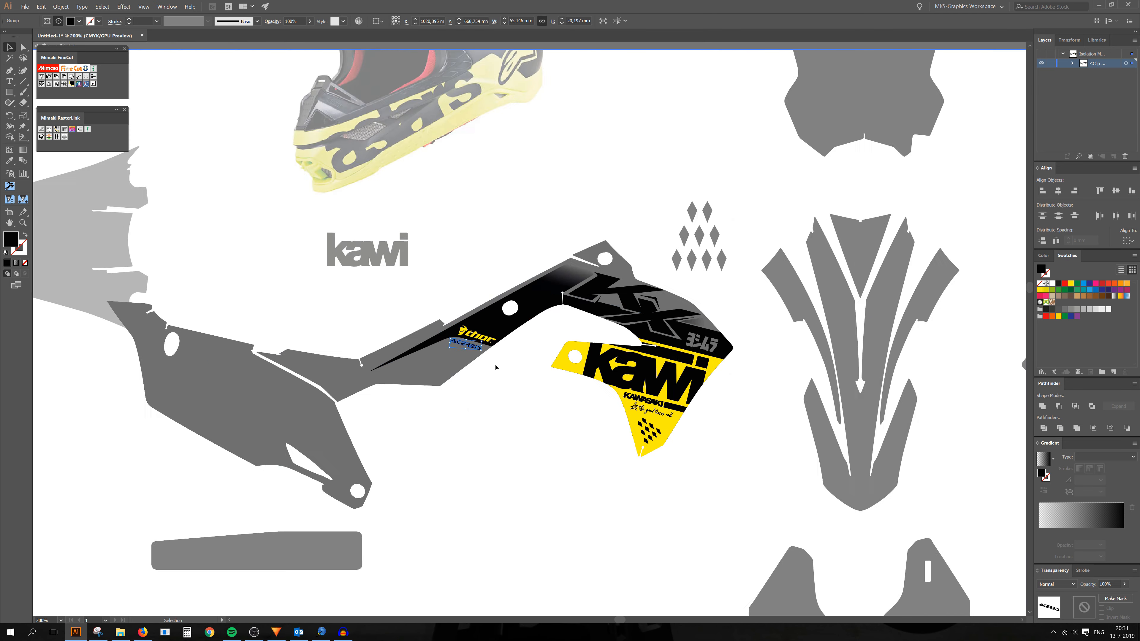
Copy the Galfer logo into the shroud's clip group, scaled to about 54 mm wide and tilted just beneath the Acerbis logo.
{"action": "double_click", "coordinate": [483, 441]}
{"action": "scroll", "coordinate": [480, 438], "scroll_direction": "down", "scroll_amount": 4}
{"action": "scroll", "coordinate": [404, 406], "scroll_direction": "up", "scroll_amount": 2}
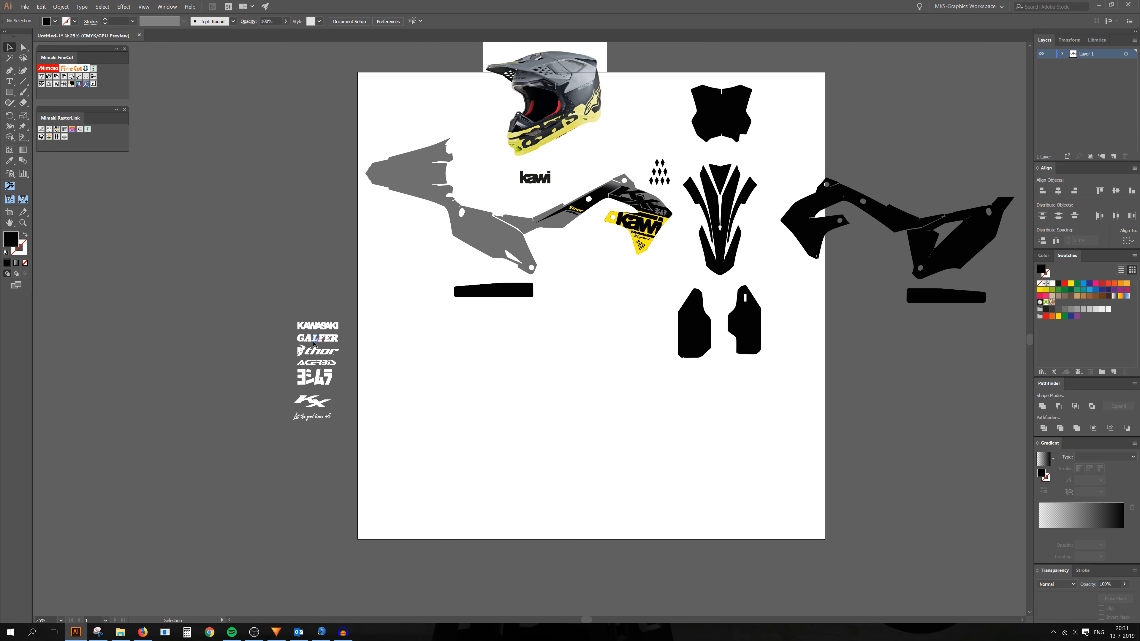
{"action": "left_click", "coordinate": [314, 344]}
{"action": "scroll", "coordinate": [580, 210], "scroll_direction": "up", "scroll_amount": 5}
{"action": "double_click", "coordinate": [492, 245]}
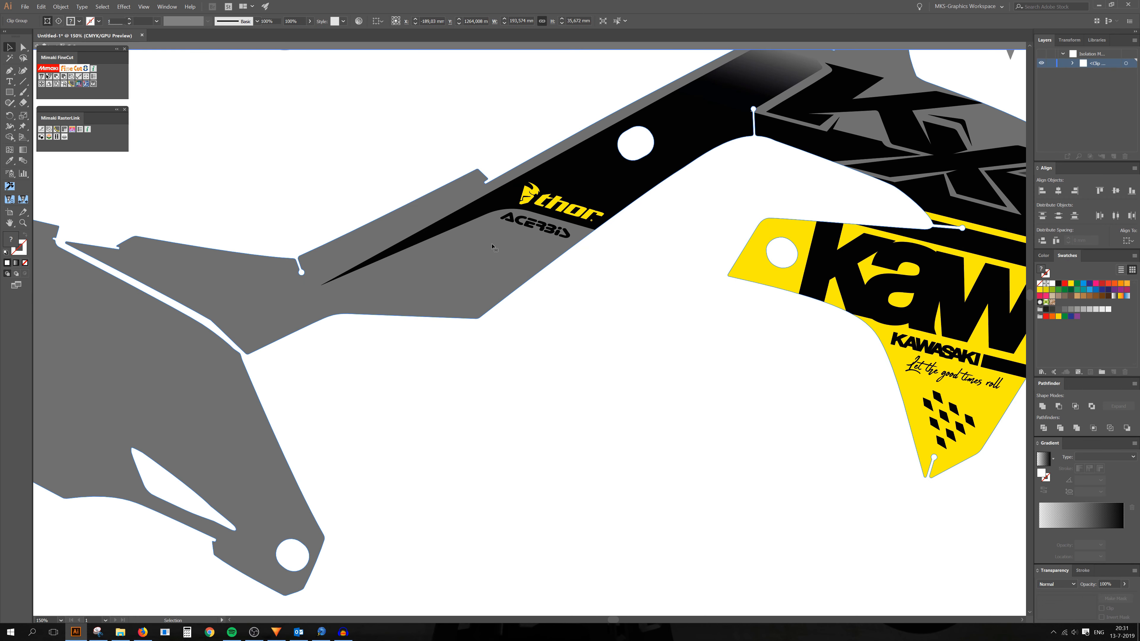
{"action": "key", "text": "ctrl+v"}
{"action": "left_click_drag", "start_coordinate": [654, 307], "coordinate": [546, 239]}
{"action": "scroll", "coordinate": [545, 256], "scroll_direction": "up", "scroll_amount": 4}
{"action": "left_click", "coordinate": [546, 239]}
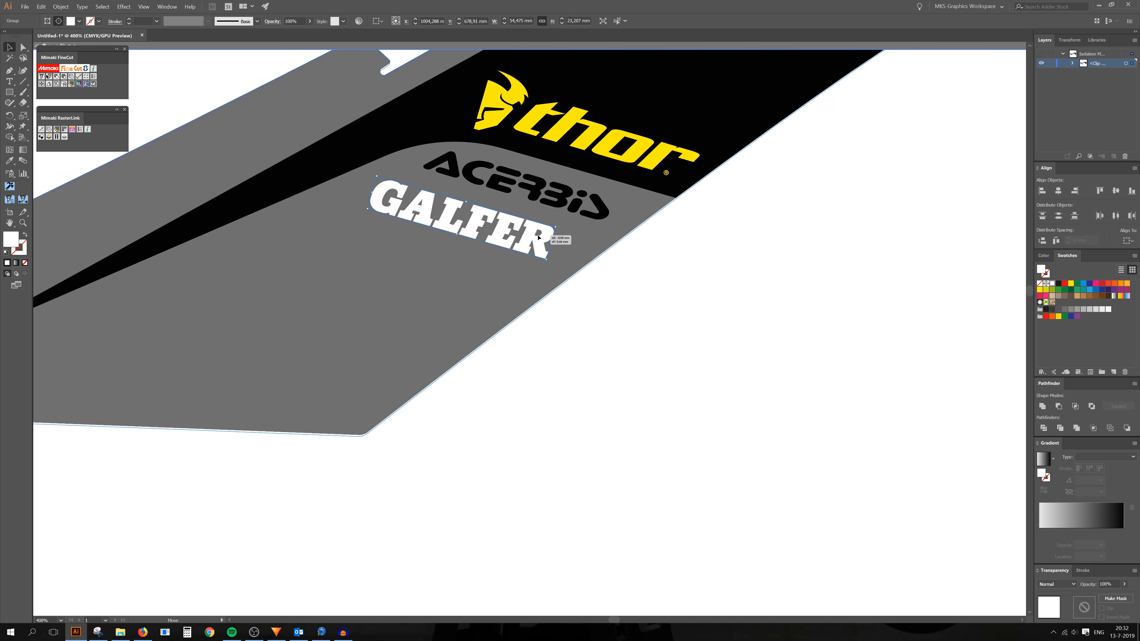
Recolour the Galfer logo with the black sampled from the side band.
{"action": "key", "text": "ctrl+z"}
{"action": "left_click", "coordinate": [539, 248]}
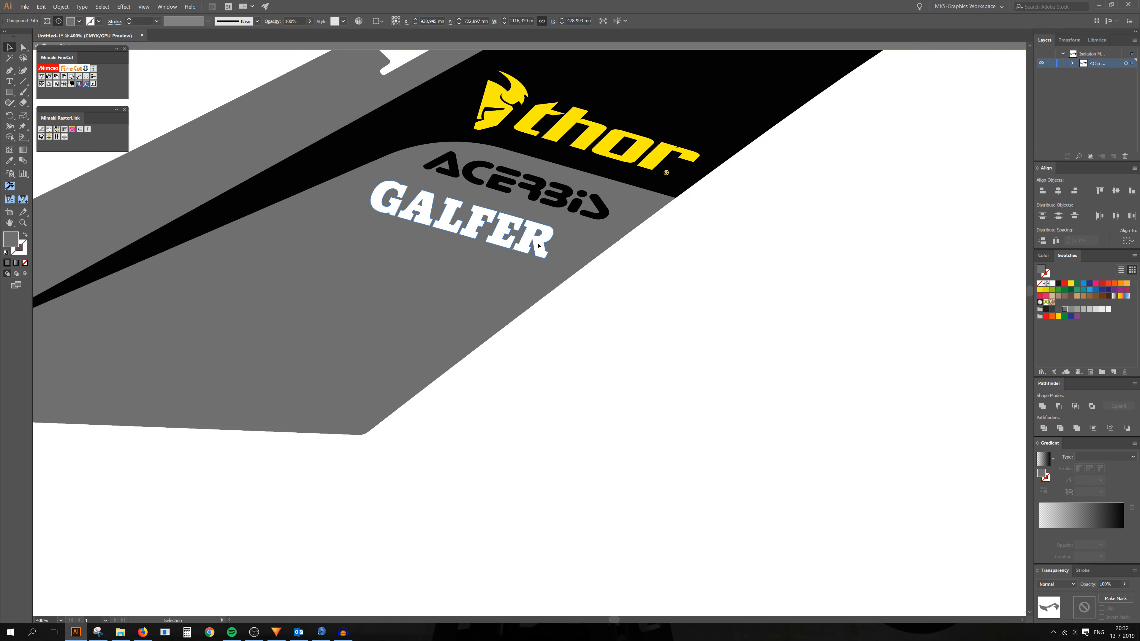
{"action": "key", "text": "i"}
{"action": "left_click", "coordinate": [705, 114]}
{"action": "left_click", "coordinate": [9, 47]}
{"action": "scroll", "coordinate": [567, 291], "scroll_direction": "up", "scroll_amount": 1}
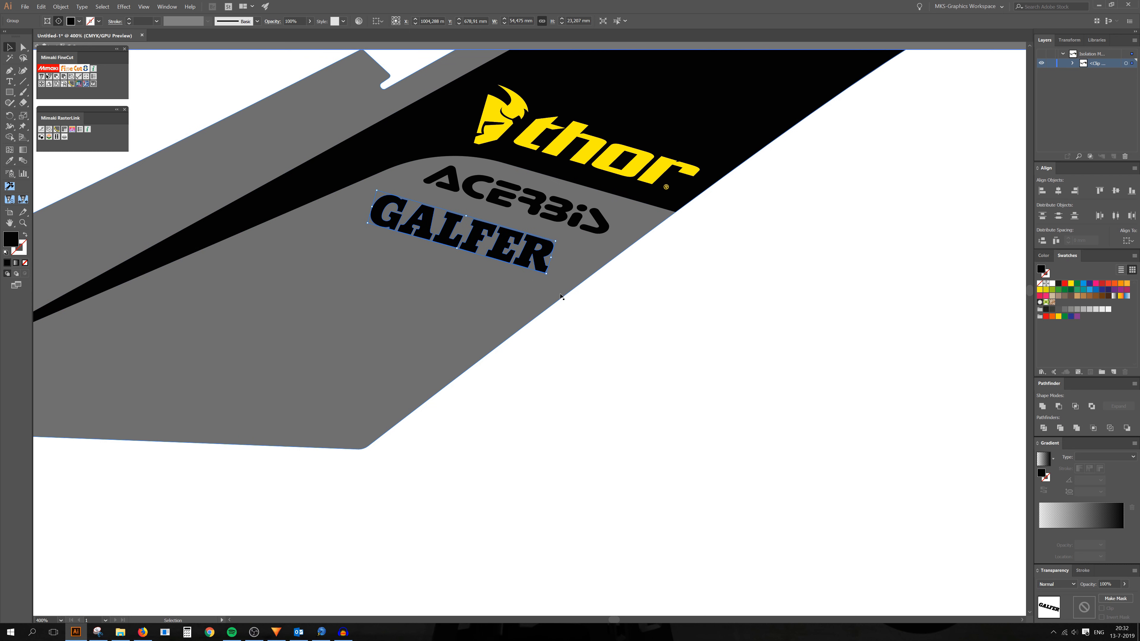
Scale the Thor logo down to about 63 mm wide and nudge the Acerbis and Galfer logos to even their spacing.
{"action": "left_click", "coordinate": [698, 176]}
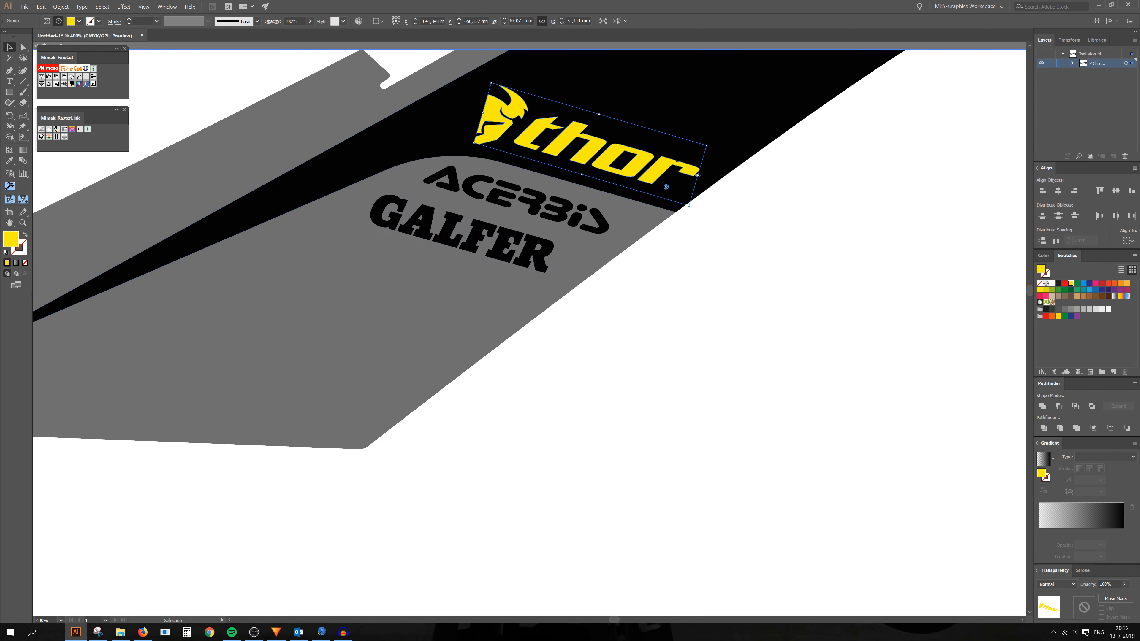
{"action": "left_click_drag", "start_coordinate": [698, 176], "coordinate": [682, 168]}
{"action": "left_click", "coordinate": [521, 200]}
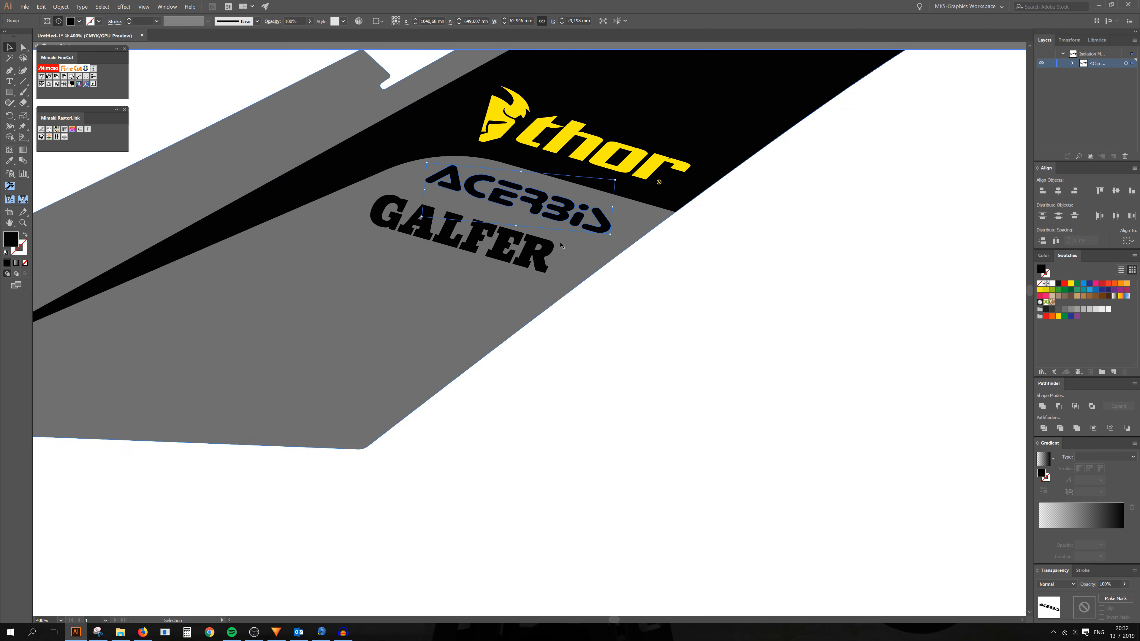
{"action": "left_click_drag", "start_coordinate": [541, 256], "coordinate": [541, 260]}
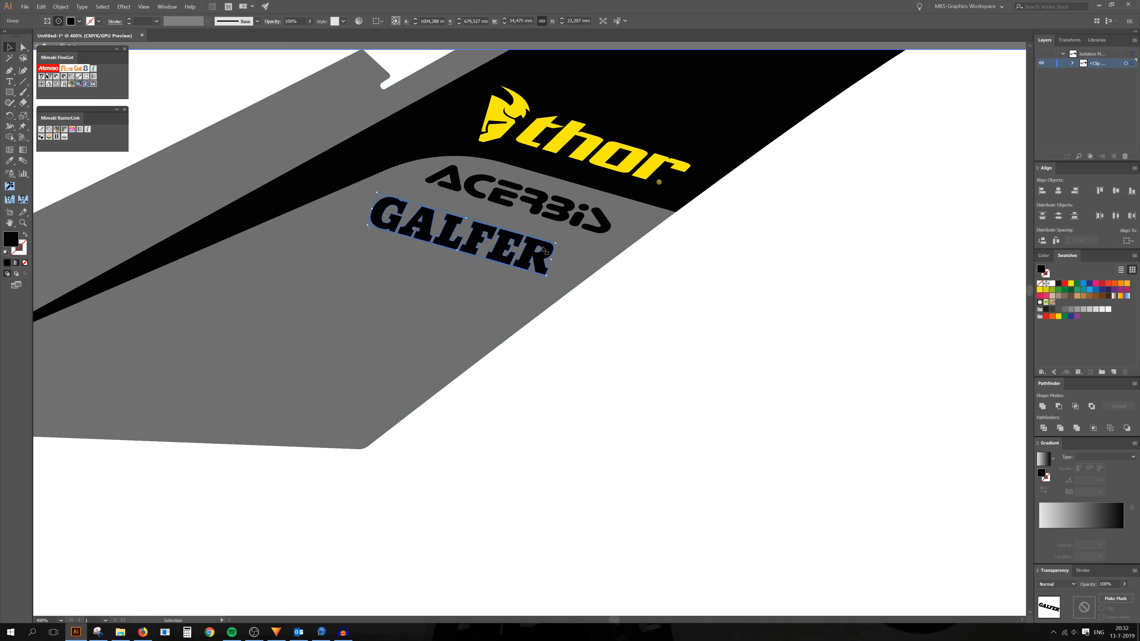
Match the Thor logo's tilt to the yellow stripe above the kawi lettering and return it to the black side band above Acerbis.
{"action": "scroll", "coordinate": [526, 271], "scroll_direction": "down", "scroll_amount": 4}
{"action": "left_click", "coordinate": [530, 392]}
{"action": "scroll", "coordinate": [491, 314], "scroll_direction": "down", "scroll_amount": 2}
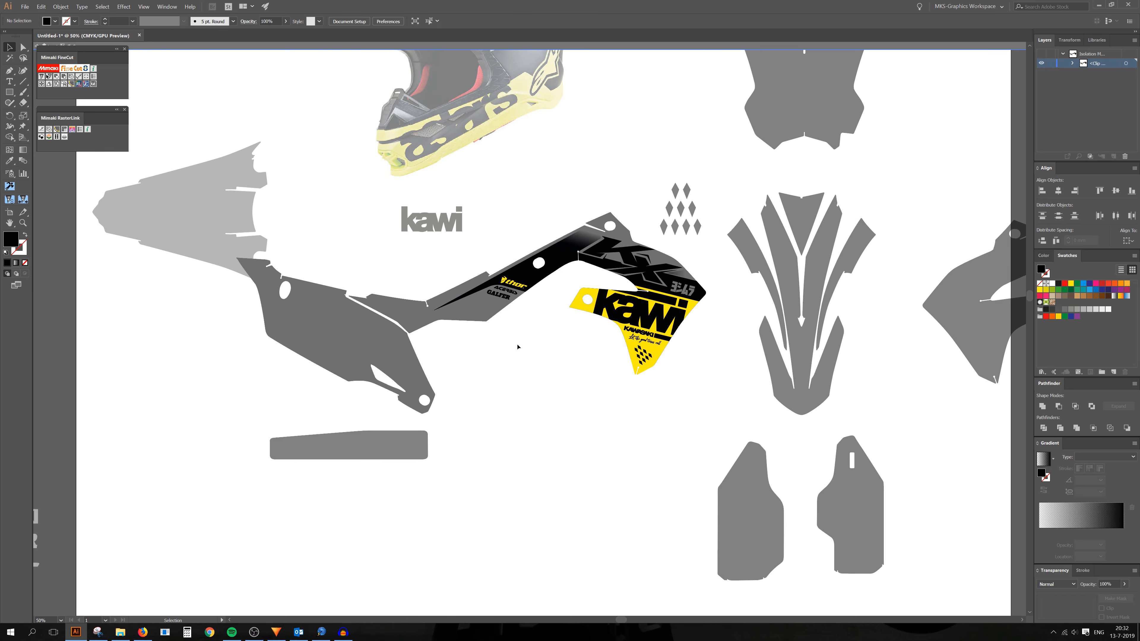
{"action": "scroll", "coordinate": [497, 294], "scroll_direction": "up", "scroll_amount": 4}
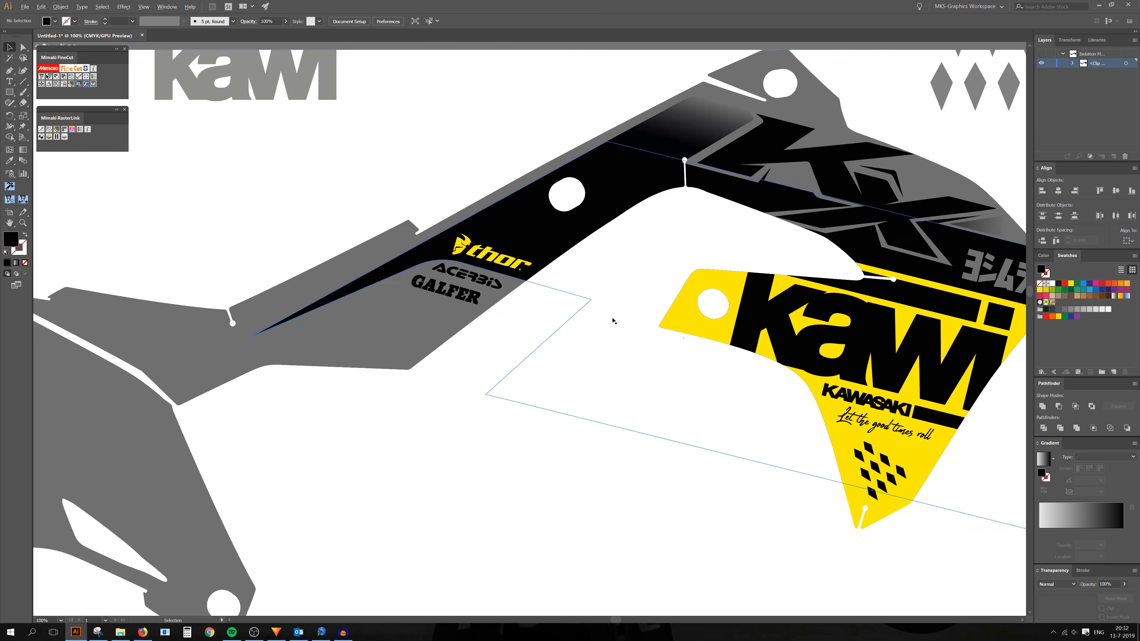
{"action": "left_click", "coordinate": [500, 250]}
{"action": "scroll", "coordinate": [449, 258], "scroll_direction": "down", "scroll_amount": 2}
{"action": "scroll", "coordinate": [680, 276], "scroll_direction": "up", "scroll_amount": 2}
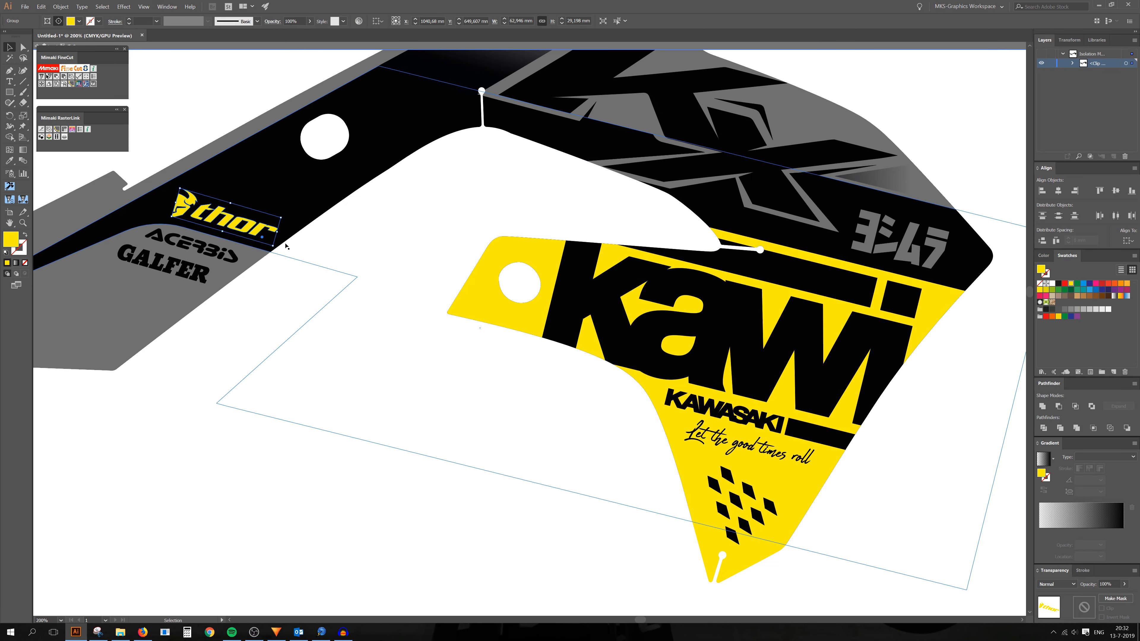
{"action": "left_click_drag", "start_coordinate": [270, 232], "coordinate": [792, 248]}
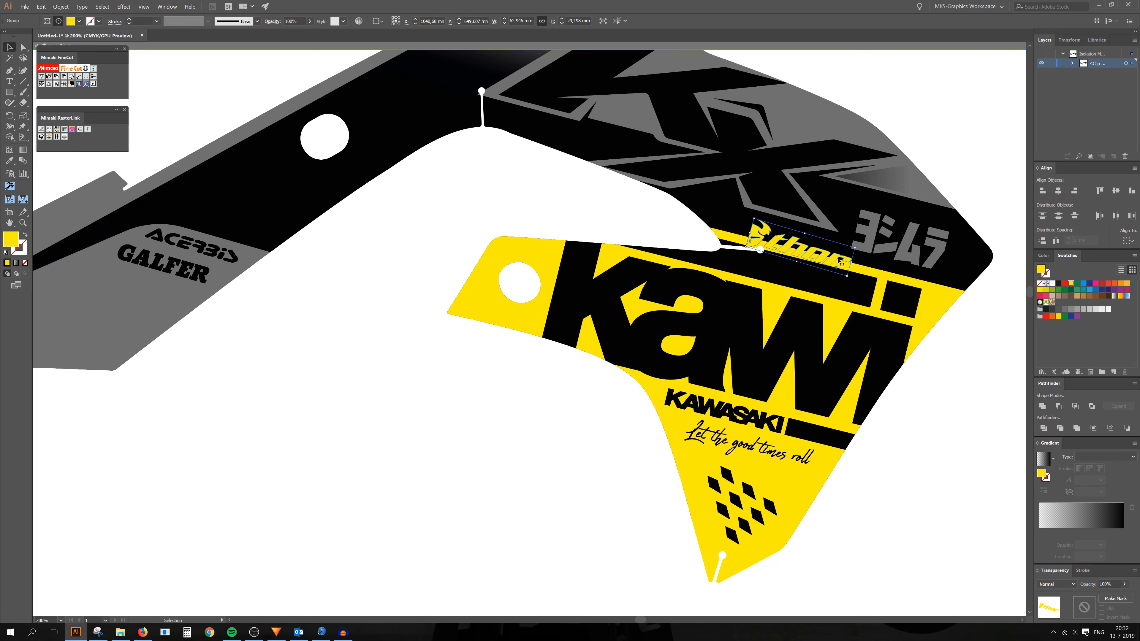
{"action": "scroll", "coordinate": [844, 269], "scroll_direction": "up", "scroll_amount": 3}
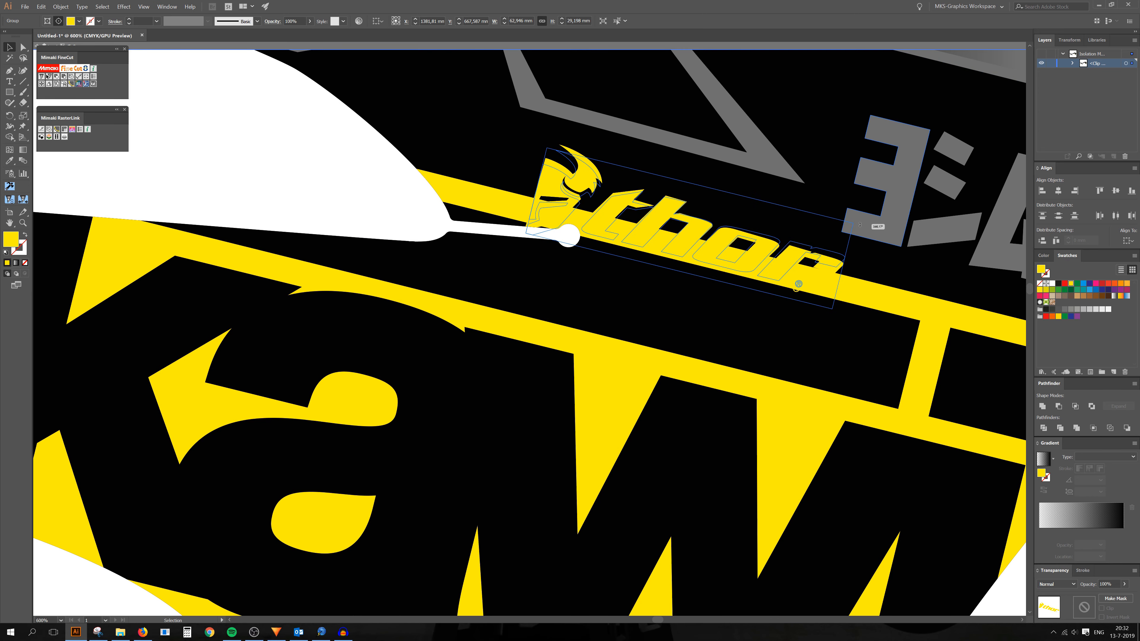
{"action": "scroll", "coordinate": [823, 260], "scroll_direction": "down", "scroll_amount": 3}
{"action": "left_click_drag", "start_coordinate": [824, 260], "coordinate": [200, 236]}
{"action": "scroll", "coordinate": [191, 239], "scroll_direction": "up", "scroll_amount": 3}
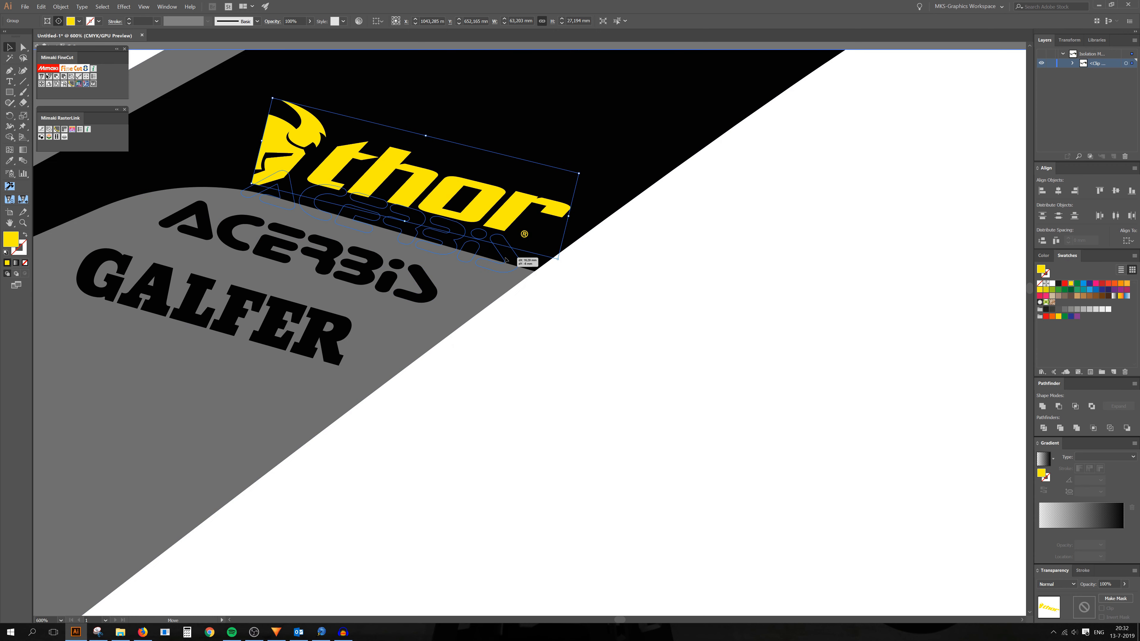
Align the Acerbis logo's tilt with the Thor logo's baseline, return it to the grey area, and align the Galfer logo beneath it.
{"action": "left_click", "coordinate": [516, 253]}
{"action": "left_click_drag", "start_coordinate": [524, 232], "coordinate": [503, 246]}
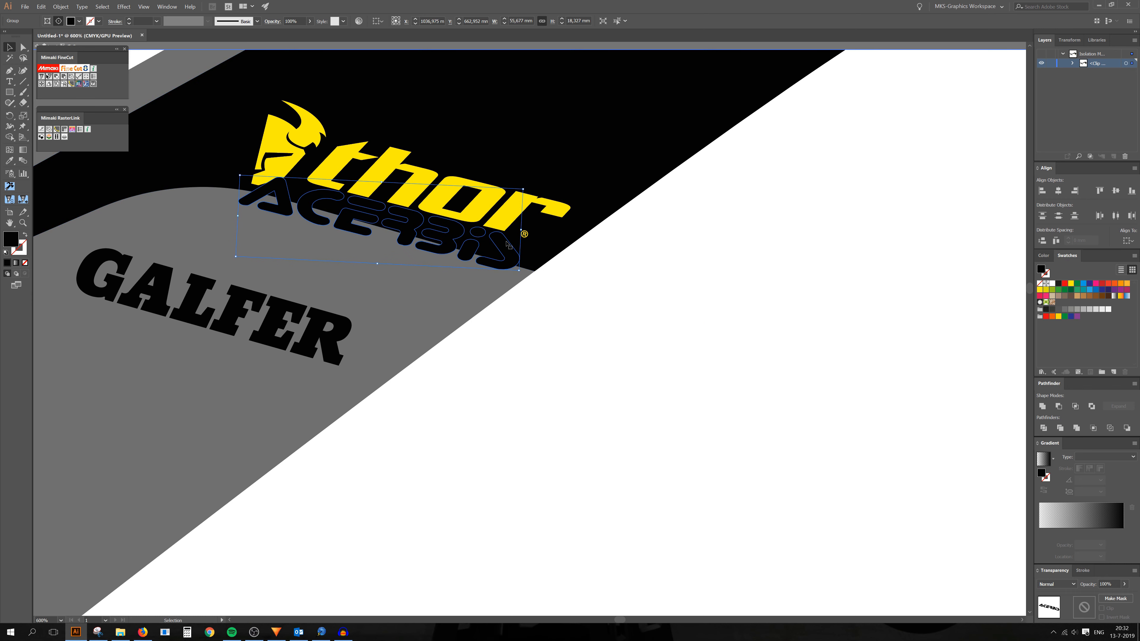
{"action": "left_click_drag", "start_coordinate": [532, 227], "coordinate": [434, 283]}
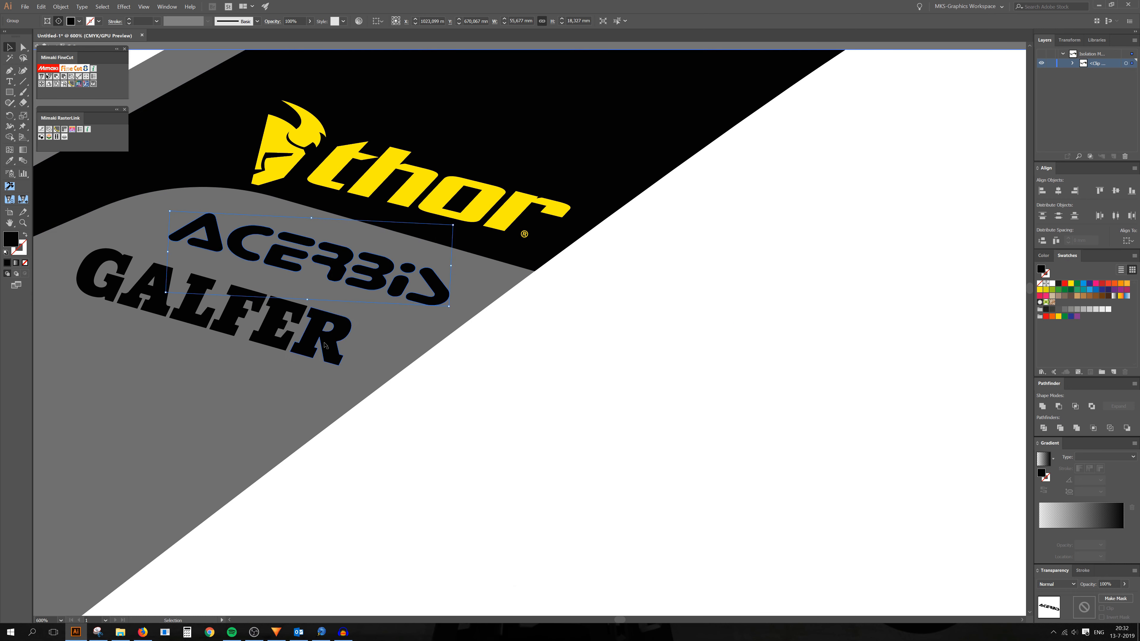
{"action": "left_click_drag", "start_coordinate": [354, 314], "coordinate": [325, 321]}
{"action": "scroll", "coordinate": [517, 321], "scroll_direction": "down", "scroll_amount": 2}
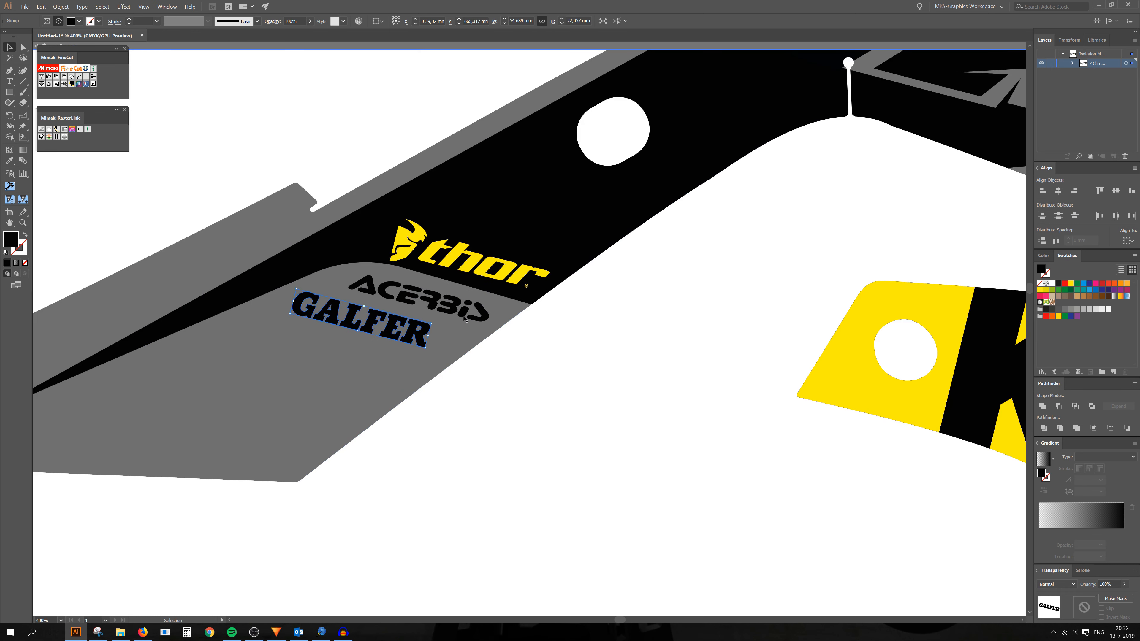
{"action": "scroll", "coordinate": [503, 287], "scroll_direction": "up", "scroll_amount": 1}
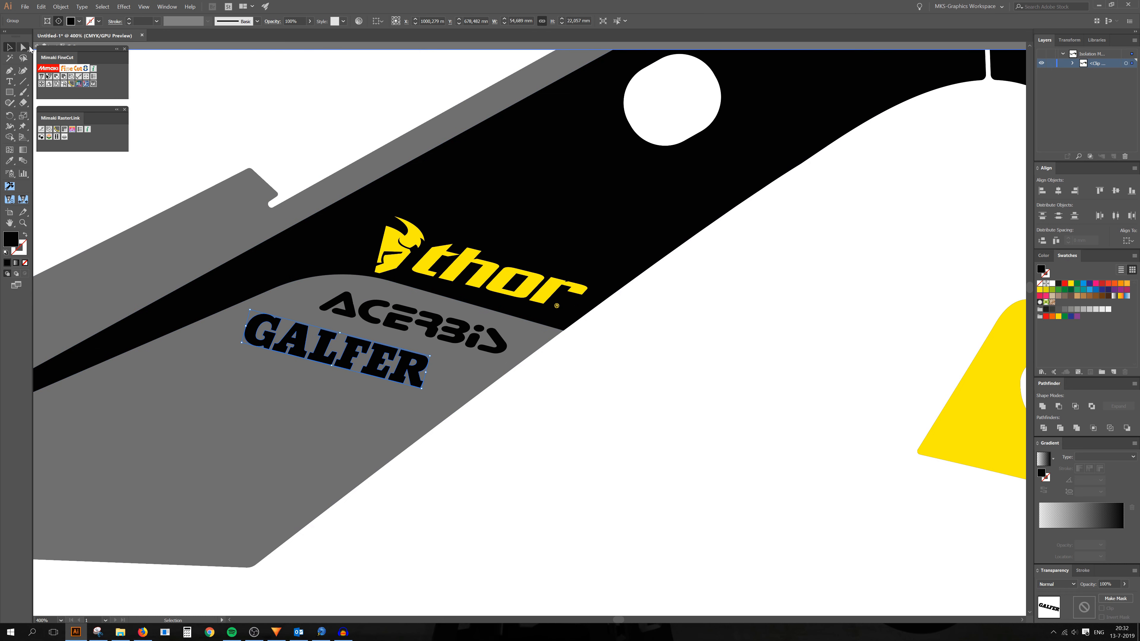
Reshape the black band's lower edge by raising its outer corner point and adjusting the curve handle so it runs parallel to the logos.
{"action": "key", "text": "a"}
{"action": "left_click", "coordinate": [734, 388]}
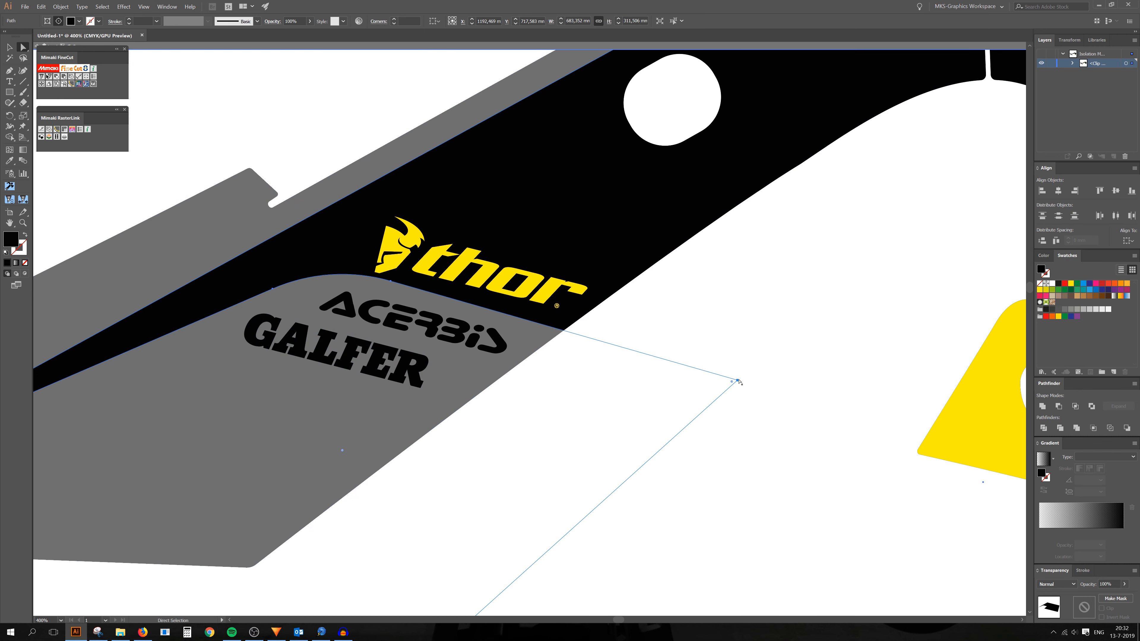
{"action": "left_click_drag", "start_coordinate": [739, 381], "coordinate": [745, 372]}
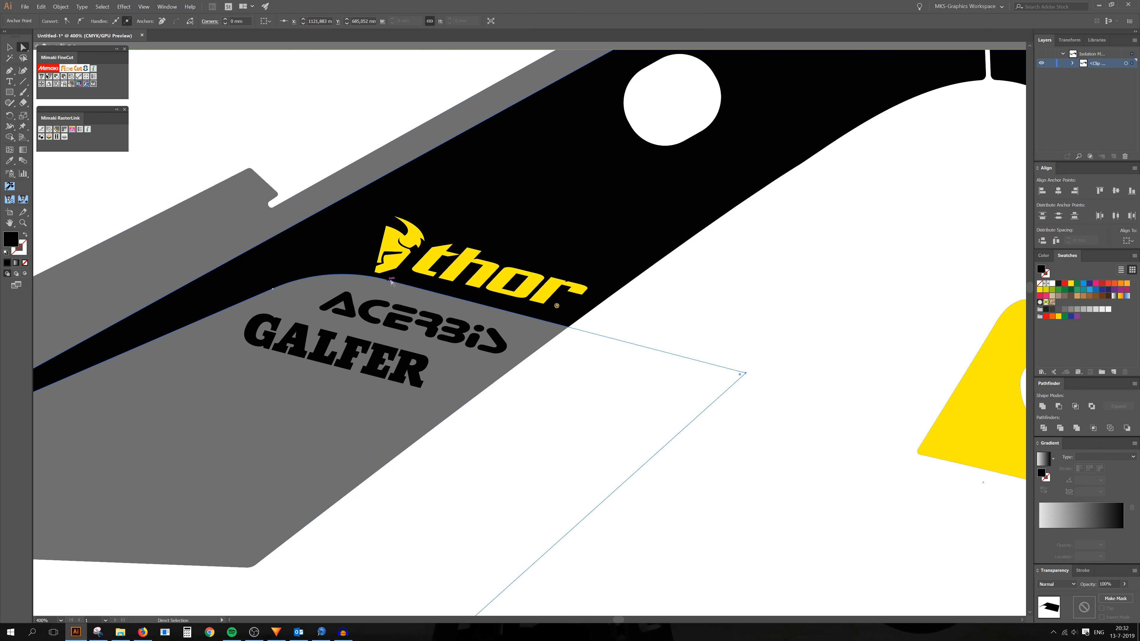
{"action": "left_click", "coordinate": [345, 270]}
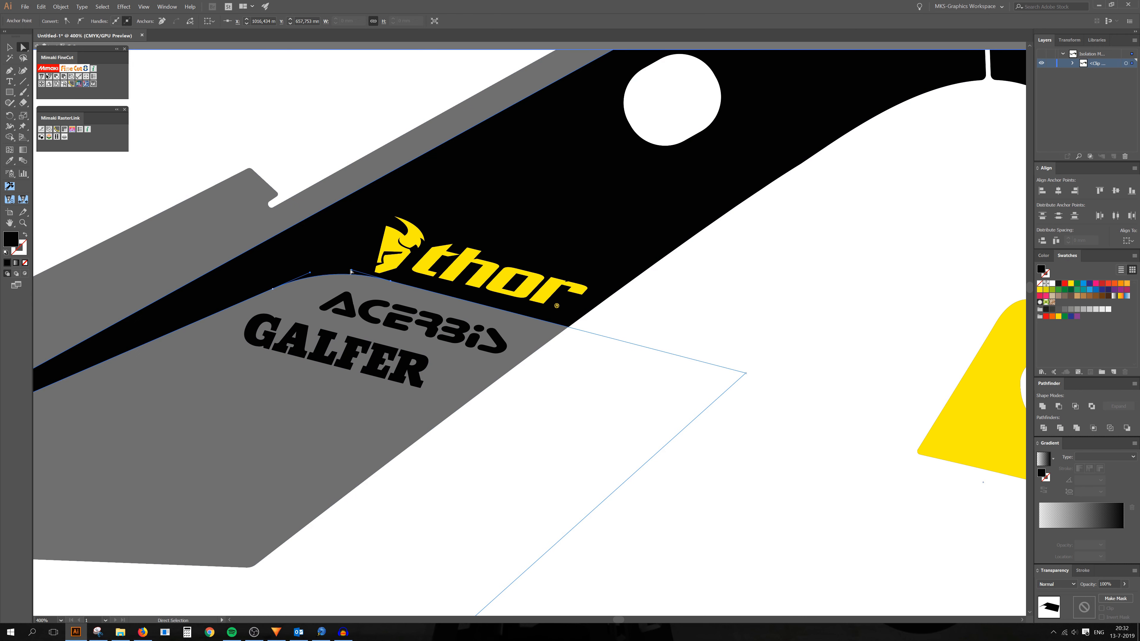
{"action": "left_click_drag", "start_coordinate": [352, 271], "coordinate": [350, 273]}
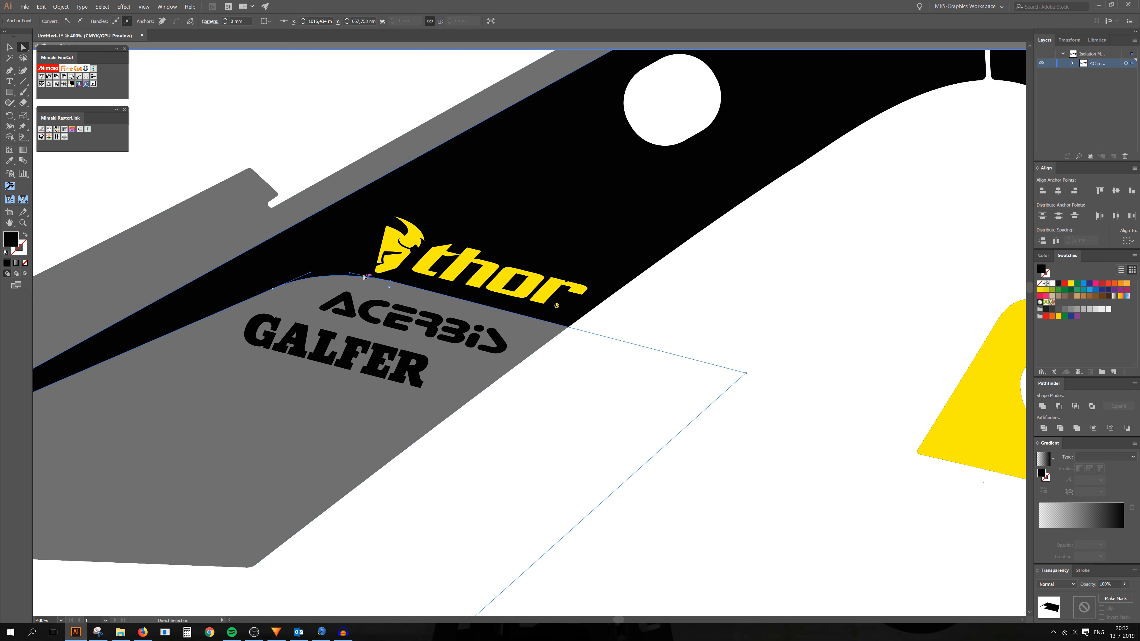
{"action": "left_click", "coordinate": [397, 291]}
{"action": "left_click", "coordinate": [414, 283]}
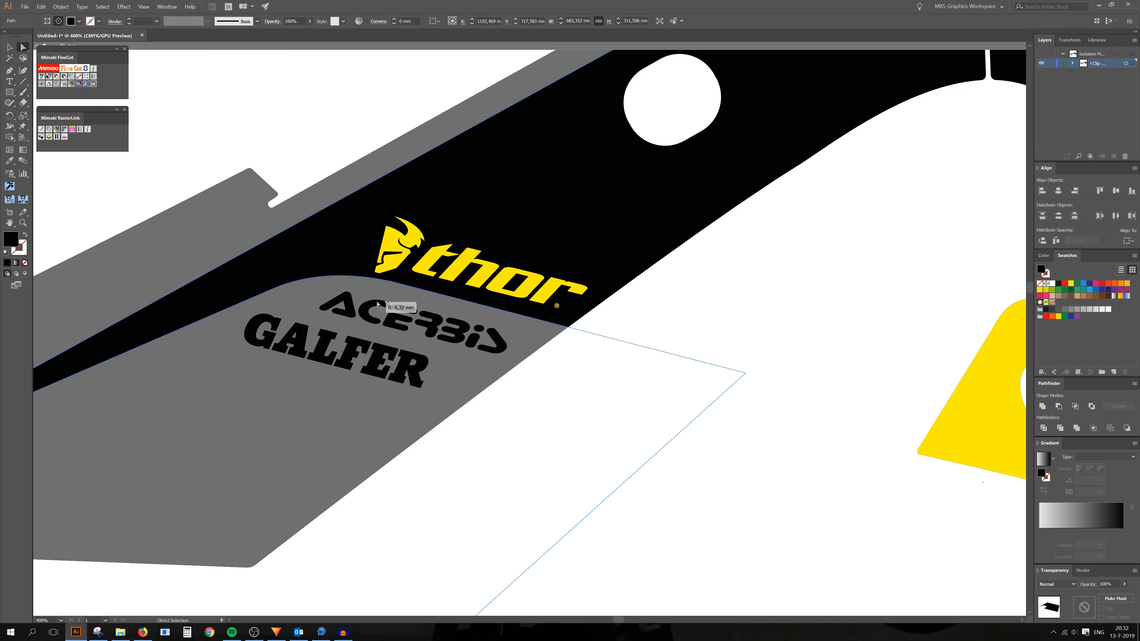
Shift the Acerbis logo slightly up and left and the Galfer logo slightly down and left within the grey area.
{"action": "left_click", "coordinate": [9, 47]}
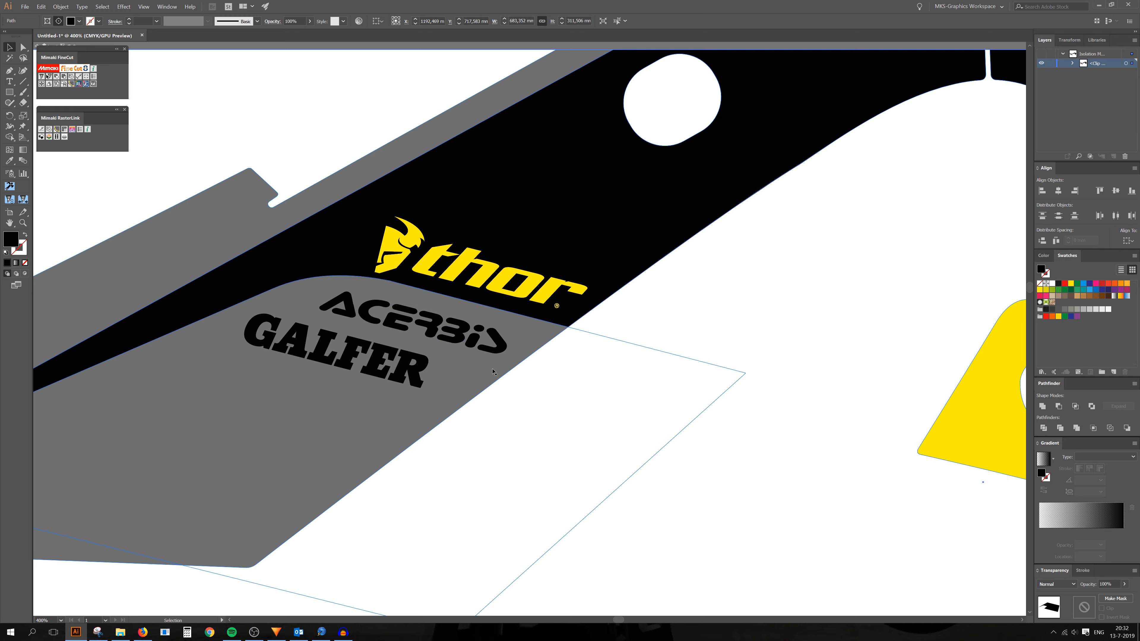
{"action": "left_click", "coordinate": [496, 342]}
{"action": "left_click", "coordinate": [426, 372]}
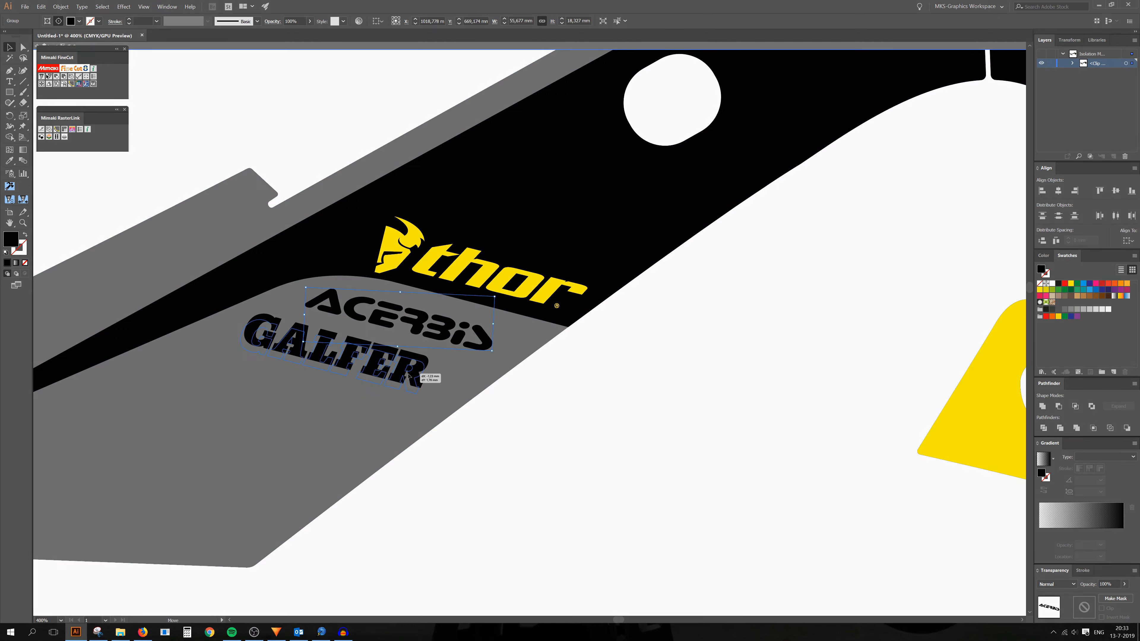
{"action": "double_click", "coordinate": [426, 372]}
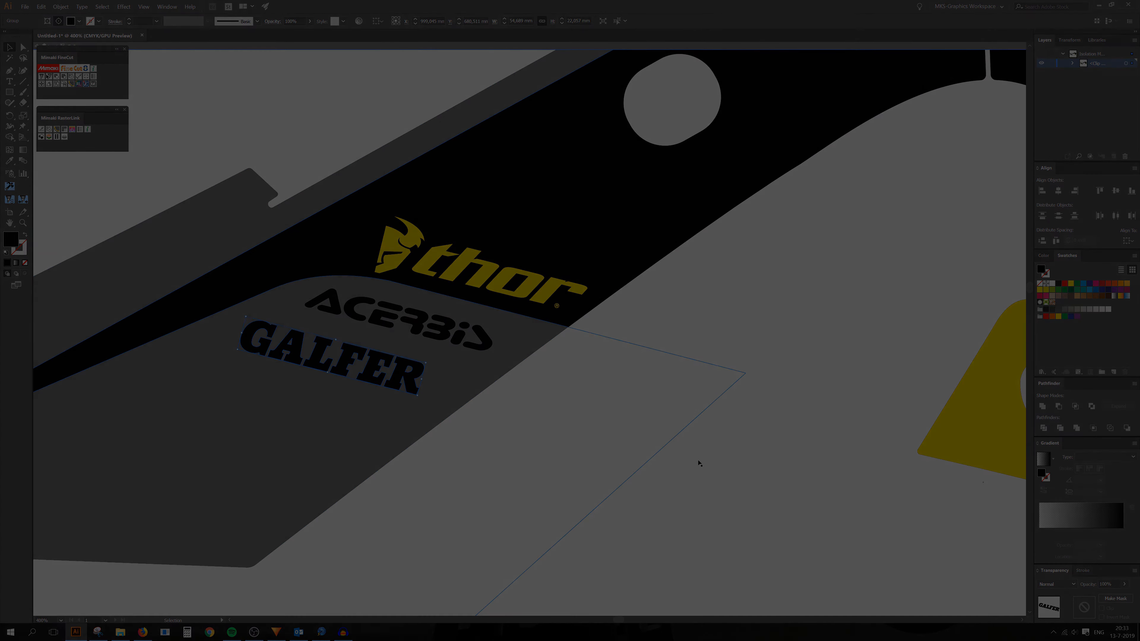